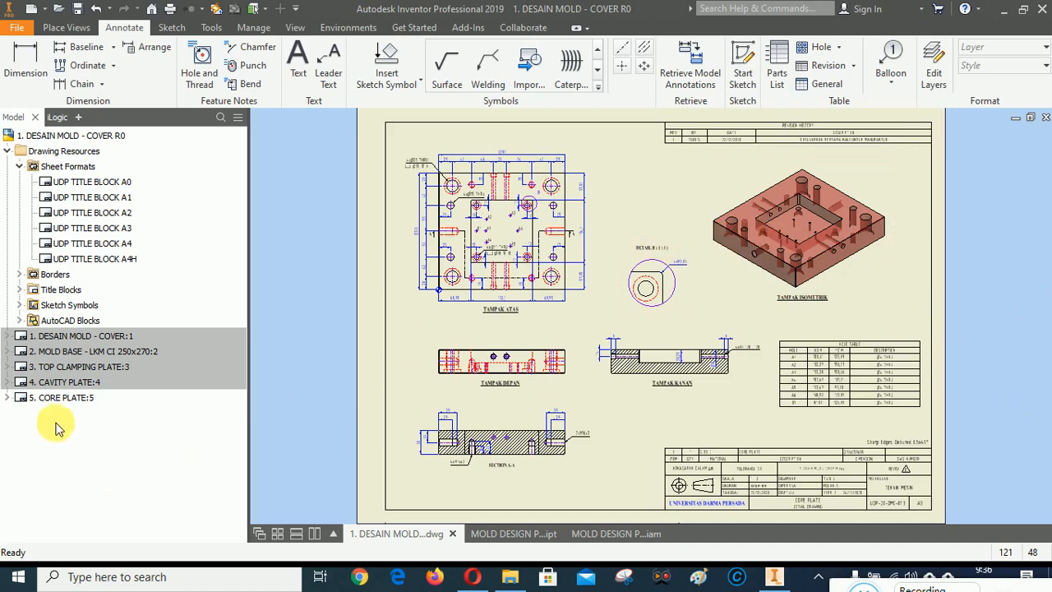
Step: Open the MOLD BASE - LKM CI 250x270 sheet and examine its parts list and title block
double_click(76, 354)
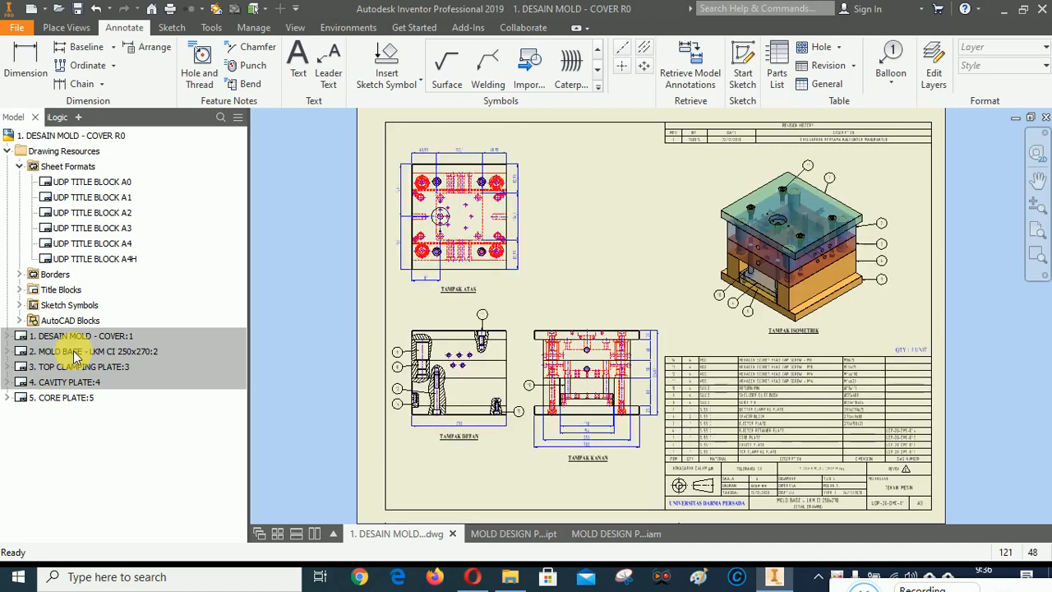
scroll(871, 477, "up", 5)
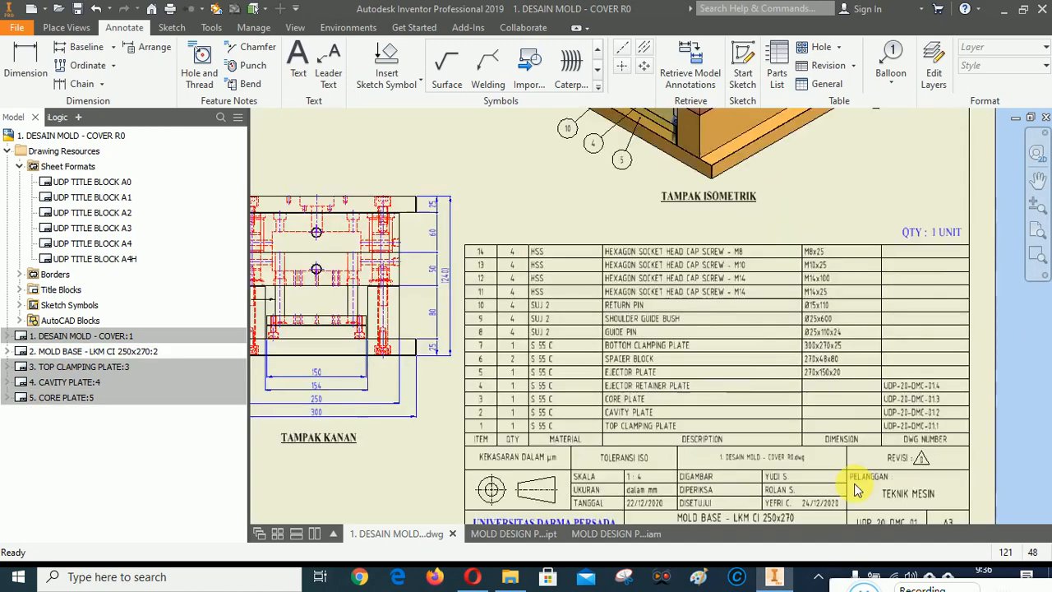
scroll(817, 375, "down", 4)
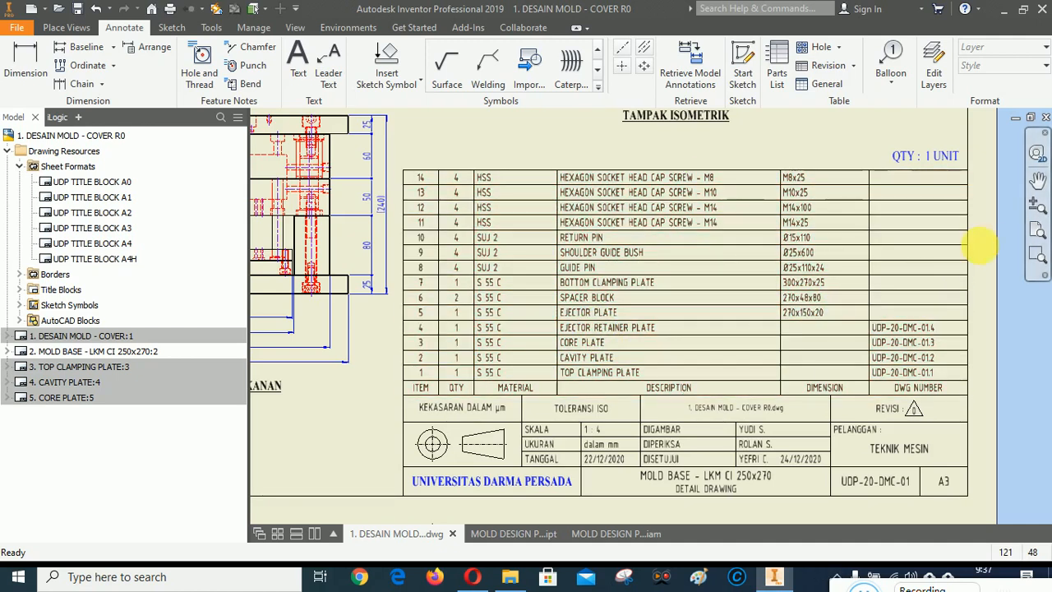
left_click(1036, 231)
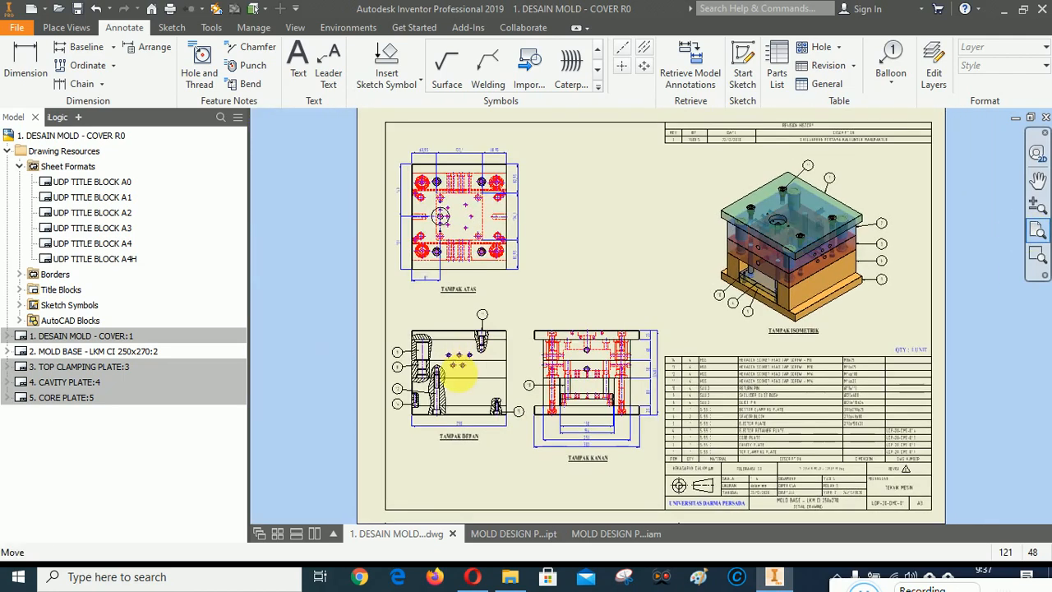
Step: Close the core plate part file and open the EJECTOR RETAINER PLATE part from the mold base drawing's parts list
mouse_move(521, 530)
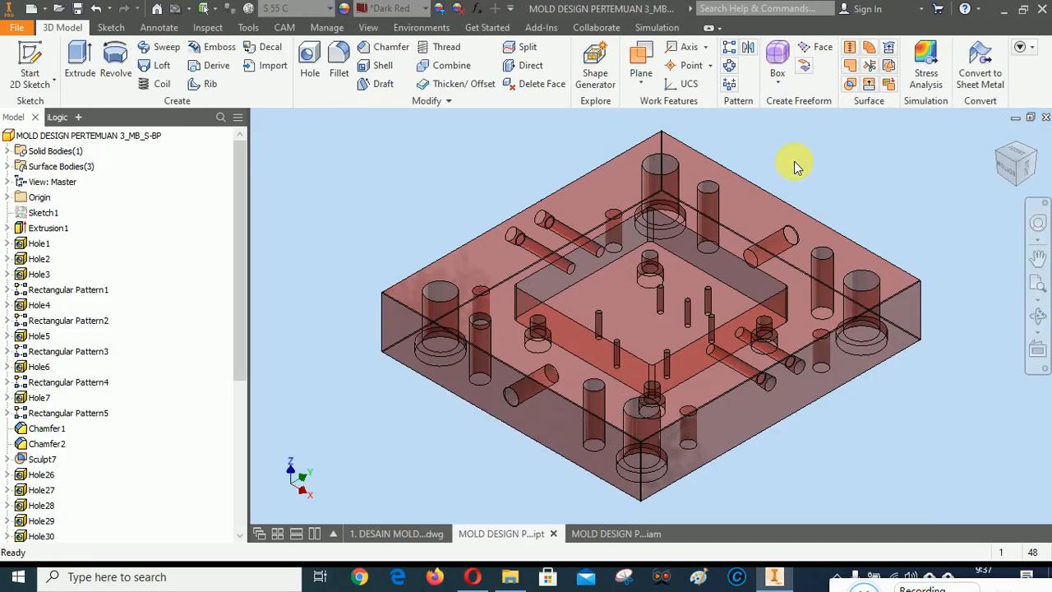
left_click(1047, 120)
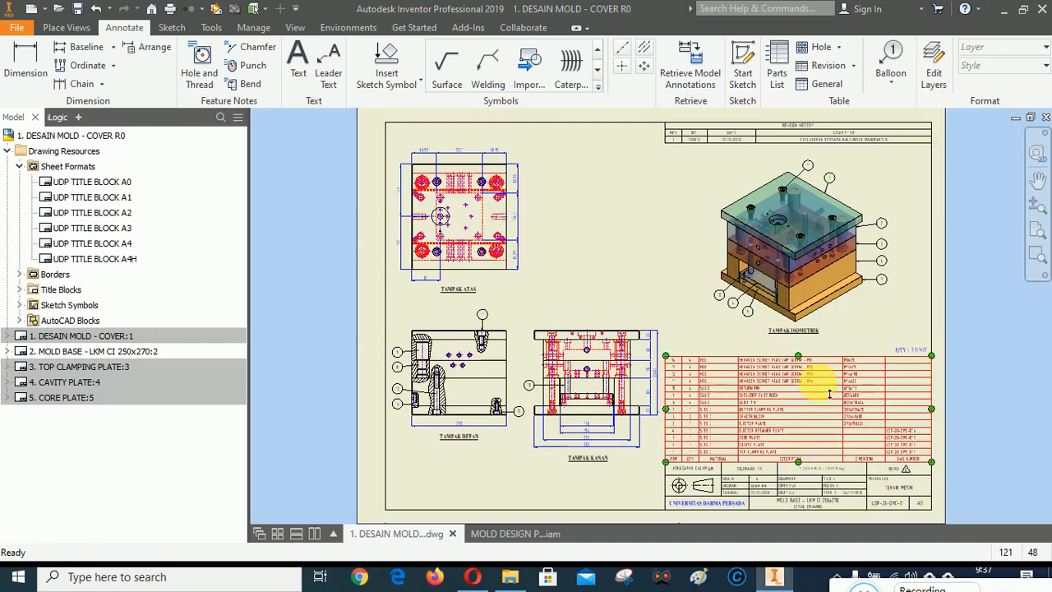
left_click(779, 423)
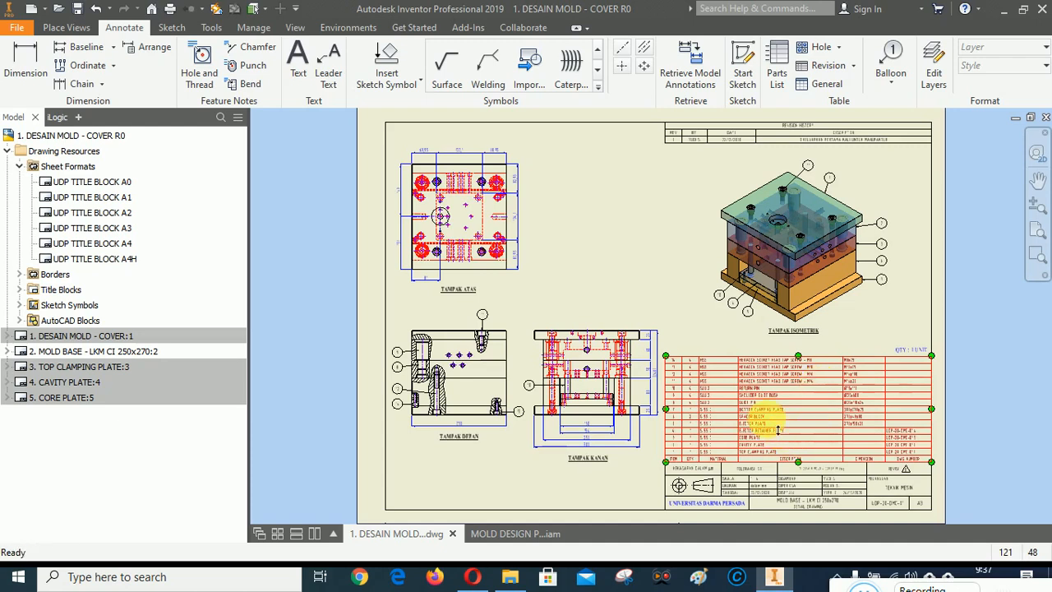
right_click(773, 420)
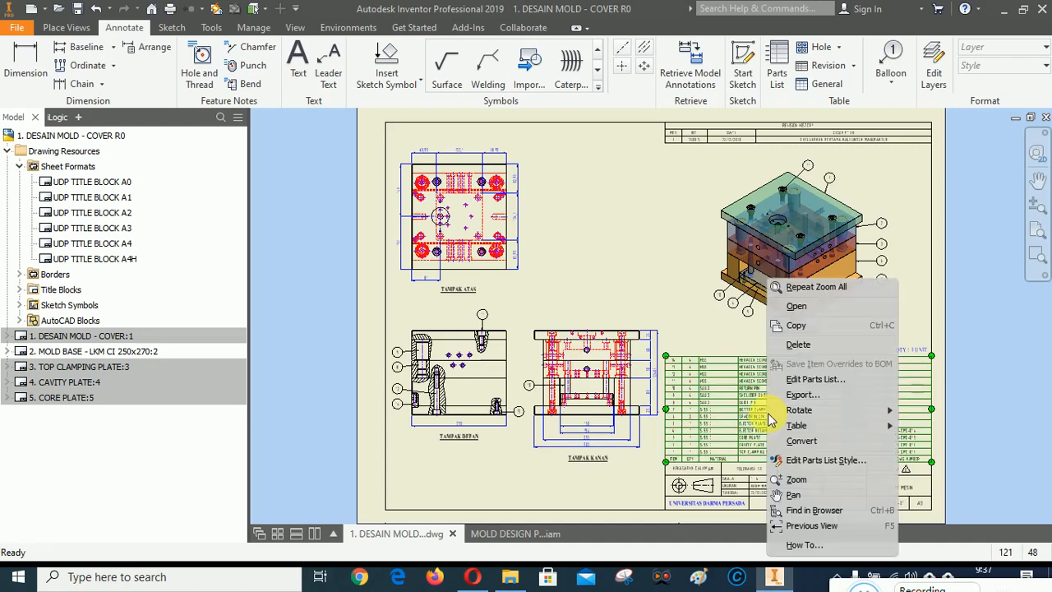
left_click(810, 379)
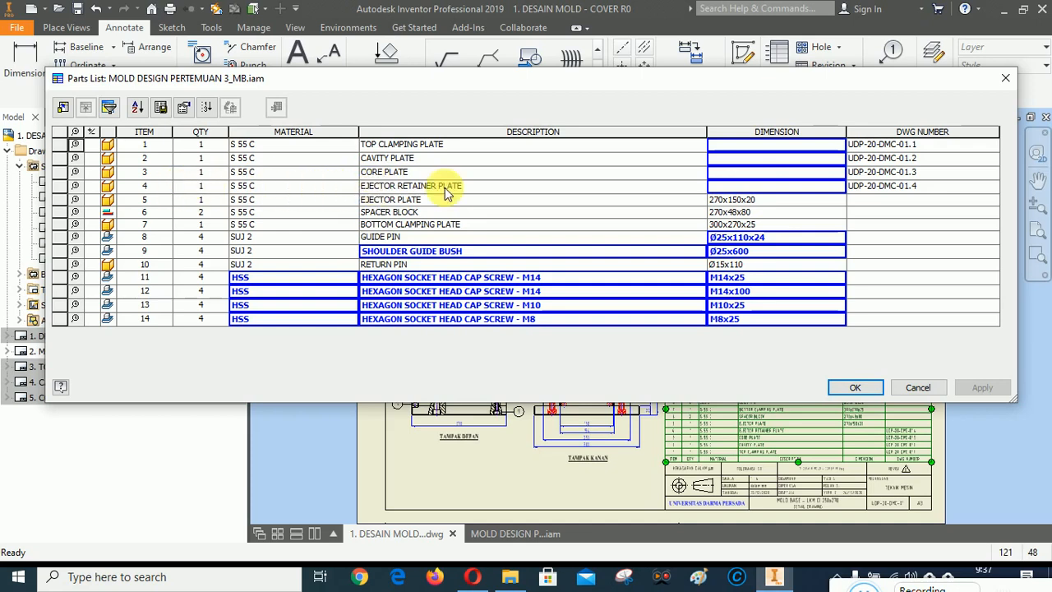
right_click(111, 190)
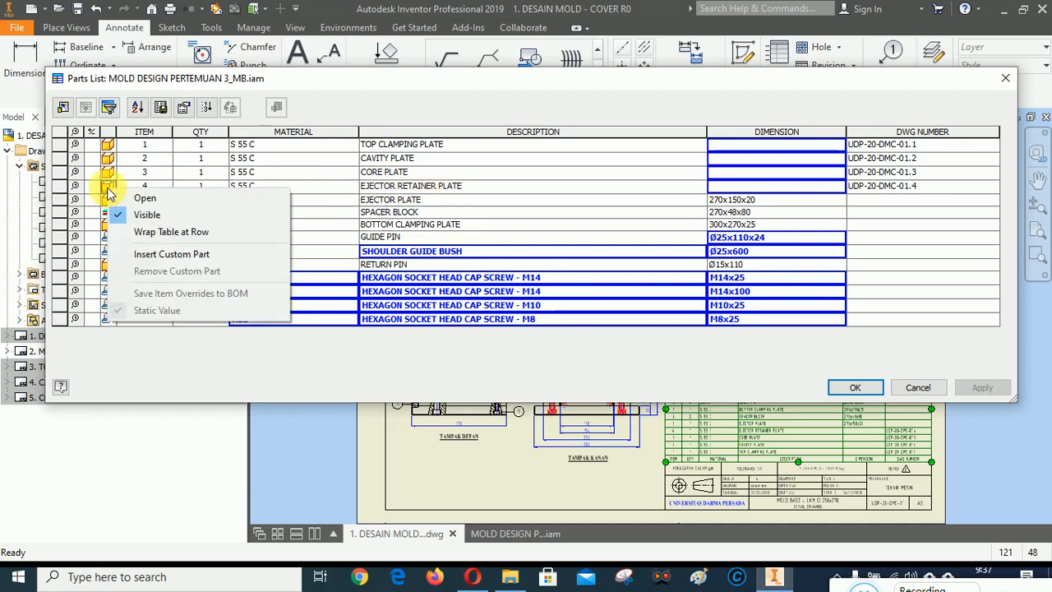
left_click(146, 198)
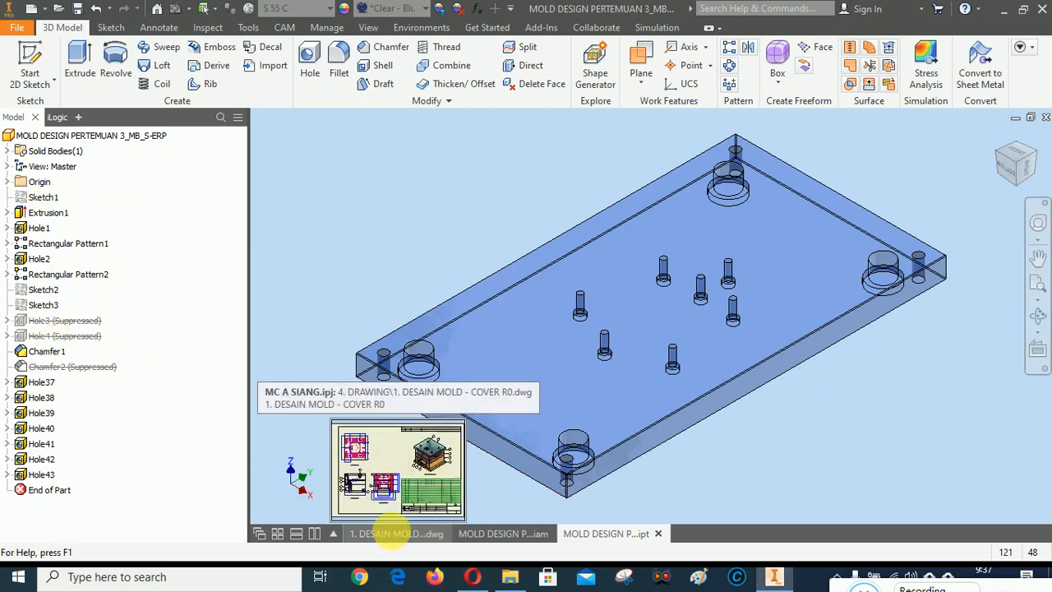
Step: Return to the drawing, activate the CORE PLATE sheet and start a new sheet from the UDP TITLE BLOCK A3 format
left_click(393, 536)
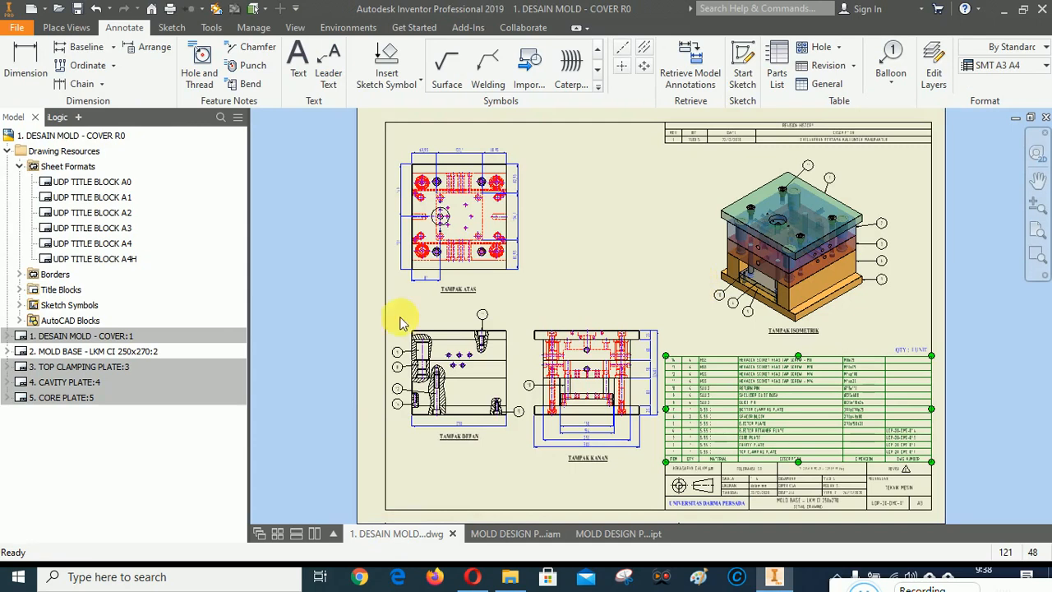
double_click(69, 396)
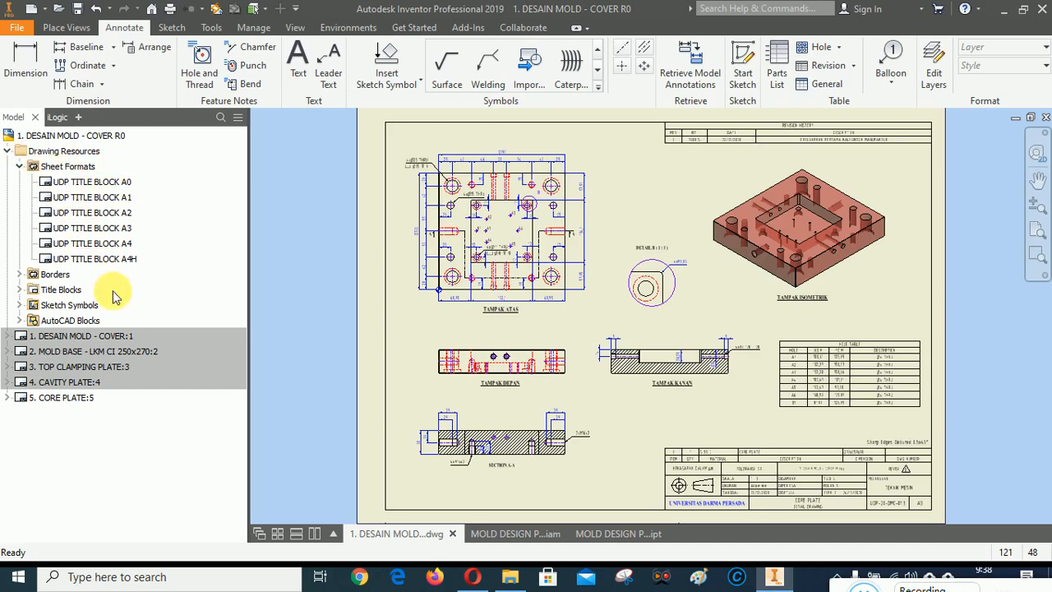
right_click(88, 232)
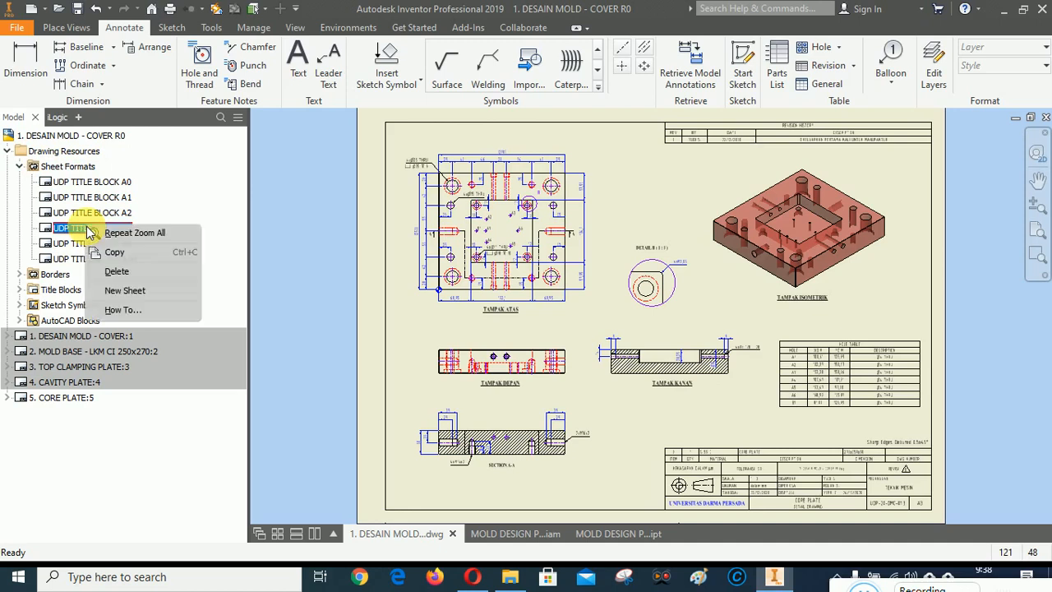
left_click(116, 296)
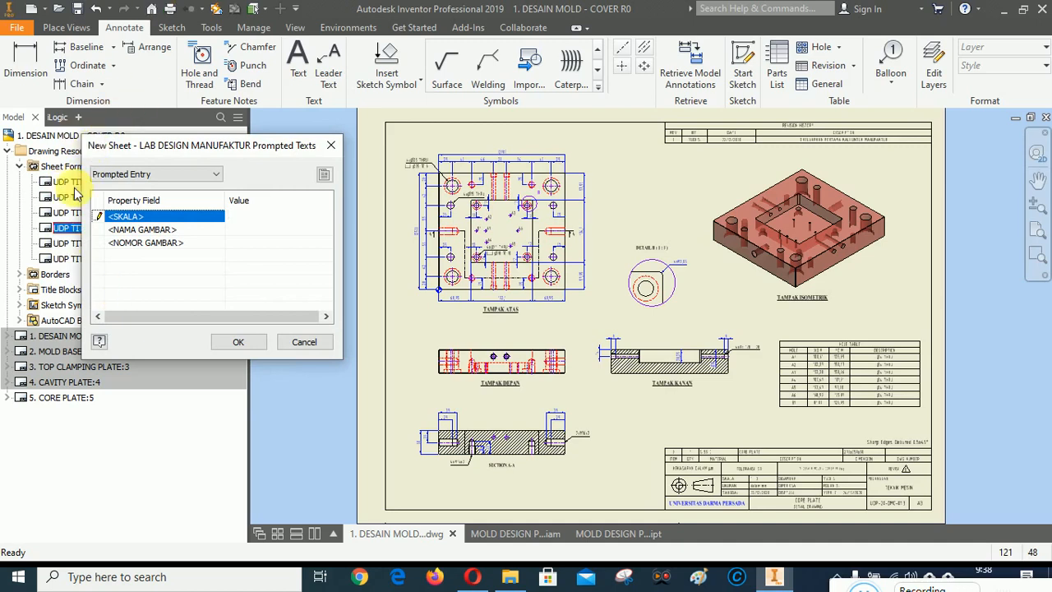
Step: Create the sheet with NAMA GAMBAR set to DETAIL DRAWING and NOMOR GAMBAR set to UDP-20-DMC-01.4, and check its title block
left_click(261, 270)
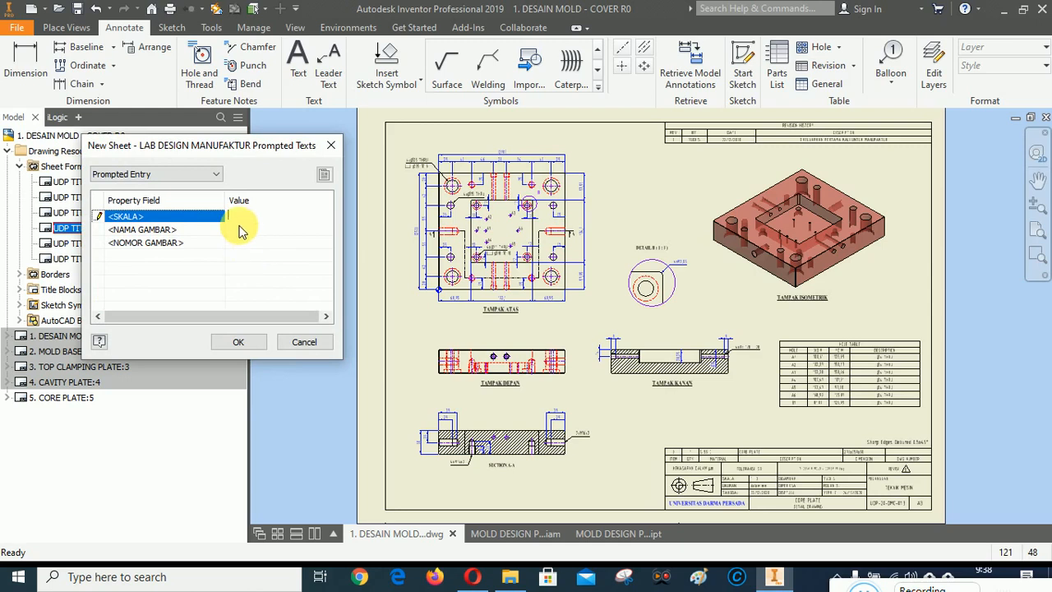
left_click(239, 229)
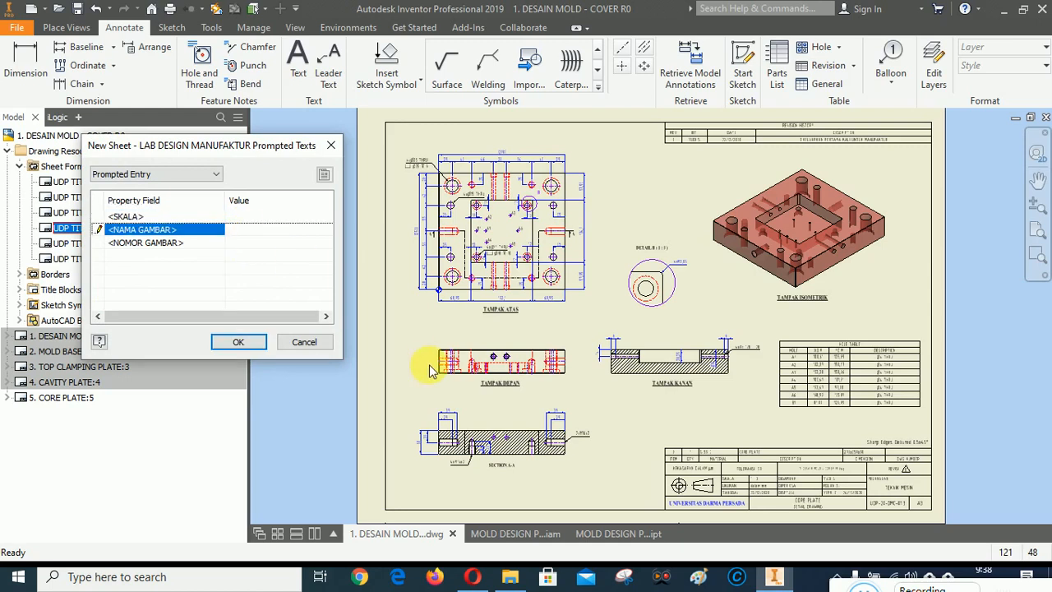
type("DETA")
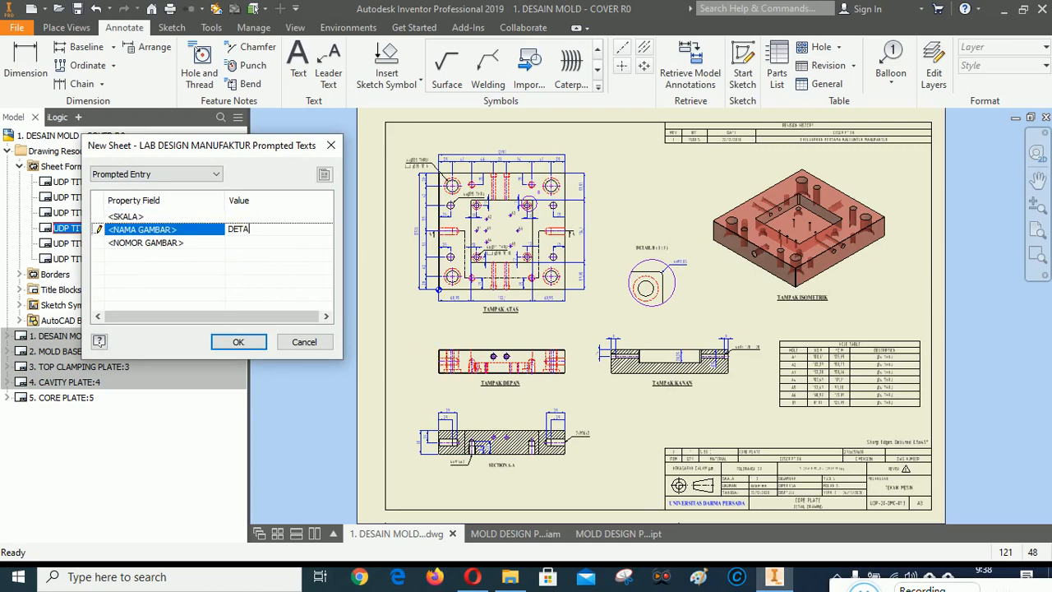
type("IL DRAWING")
left_click(249, 245)
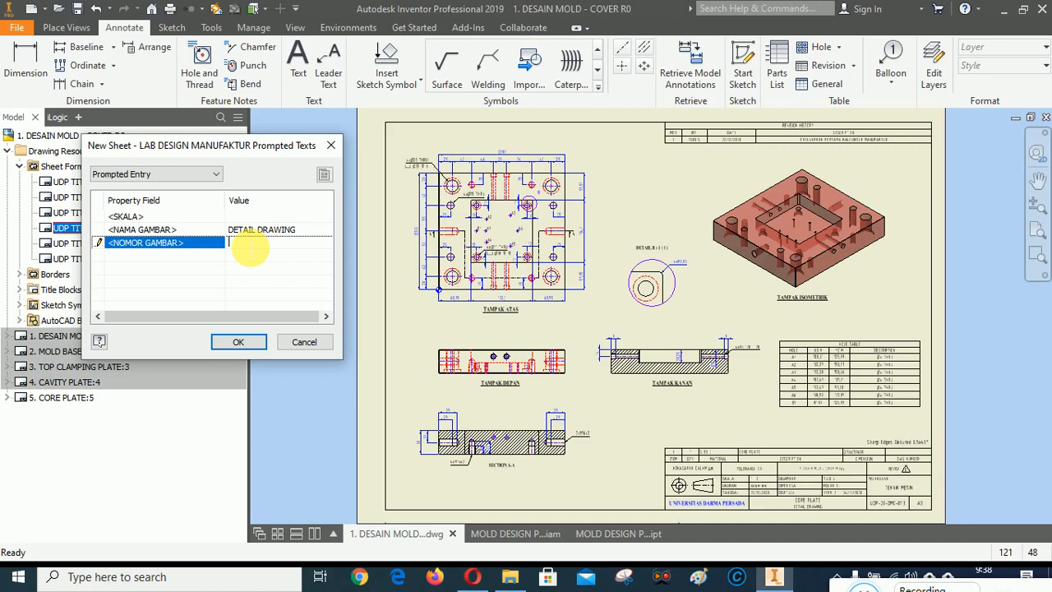
type("UDP-")
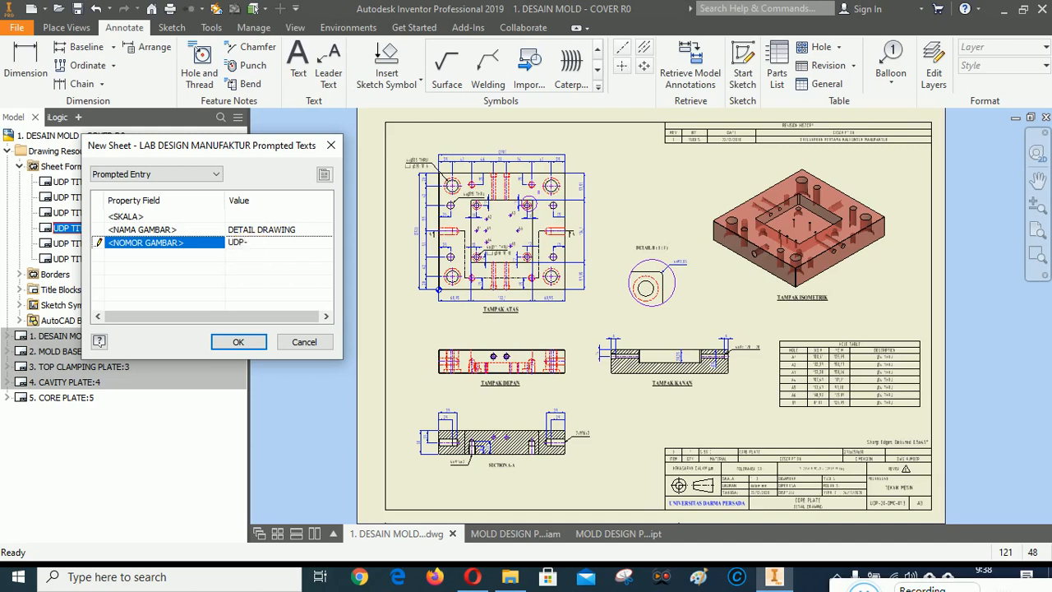
type("20-DMC")
type("-01.4")
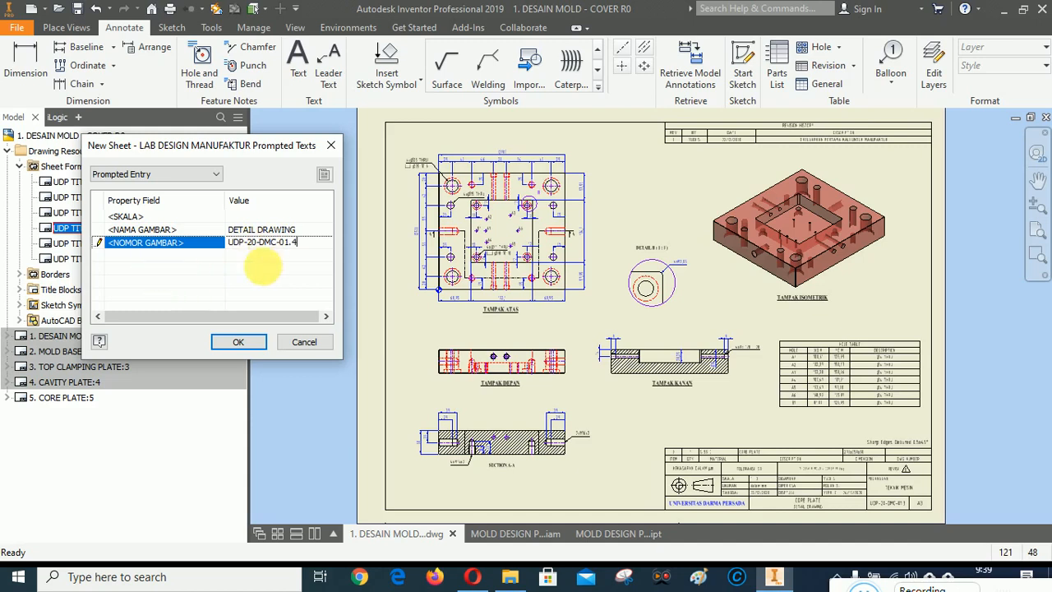
left_click(239, 342)
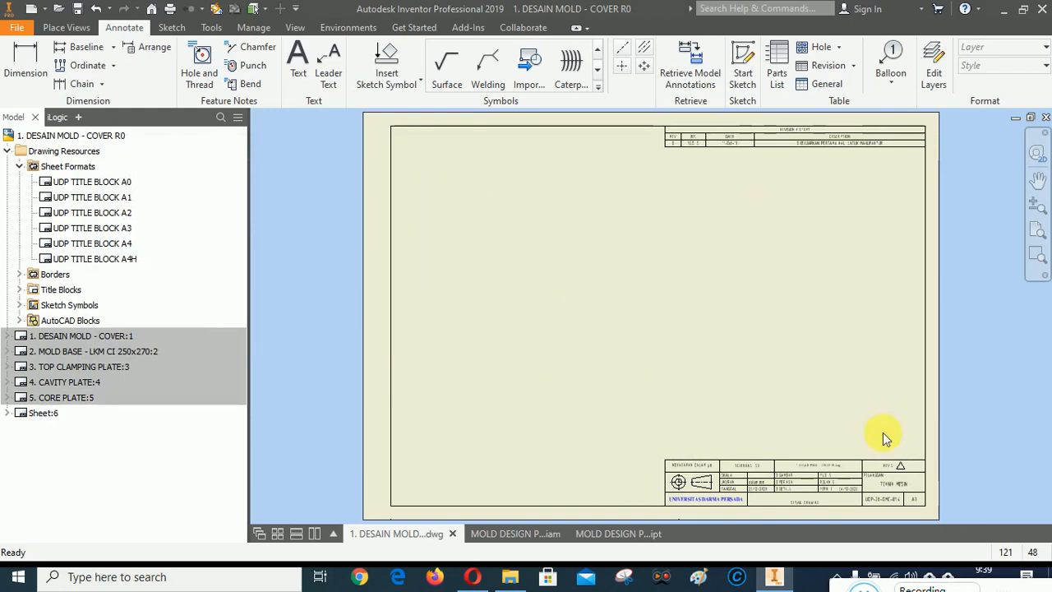
scroll(849, 504, "up", 5)
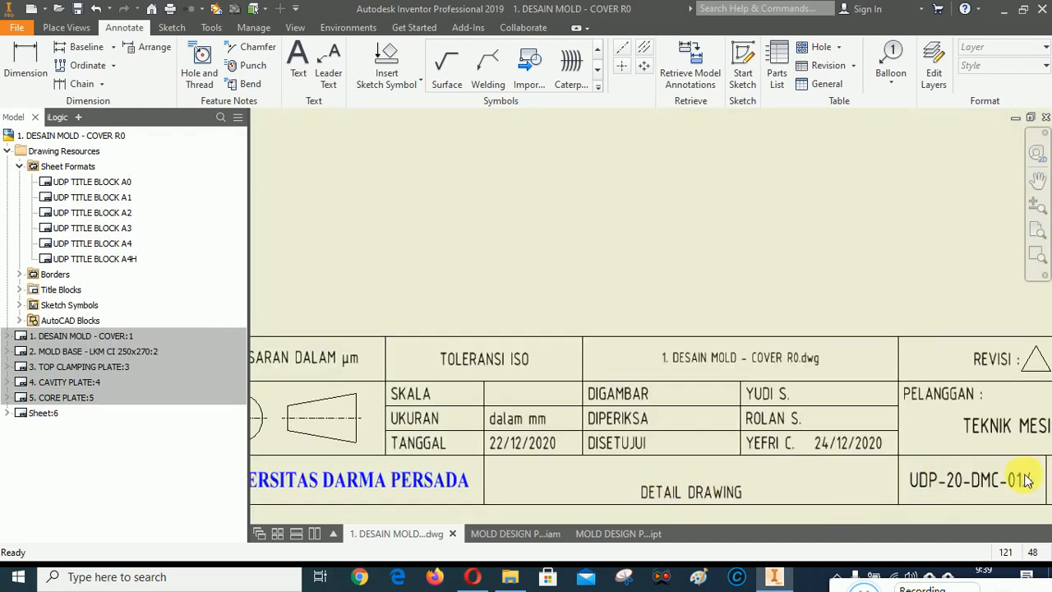
scroll(747, 416, "down", 5)
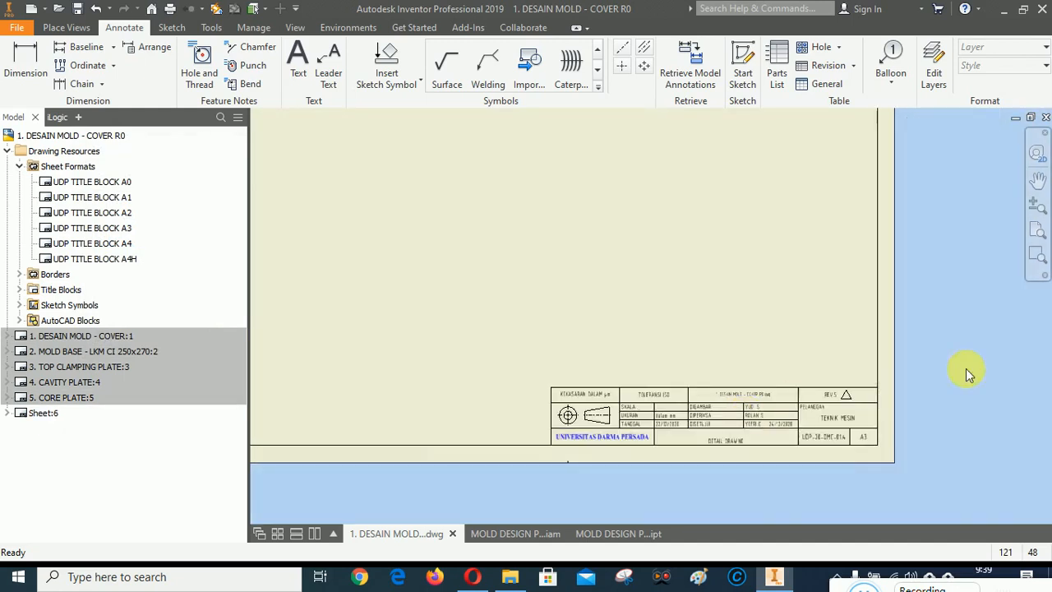
left_click(1037, 232)
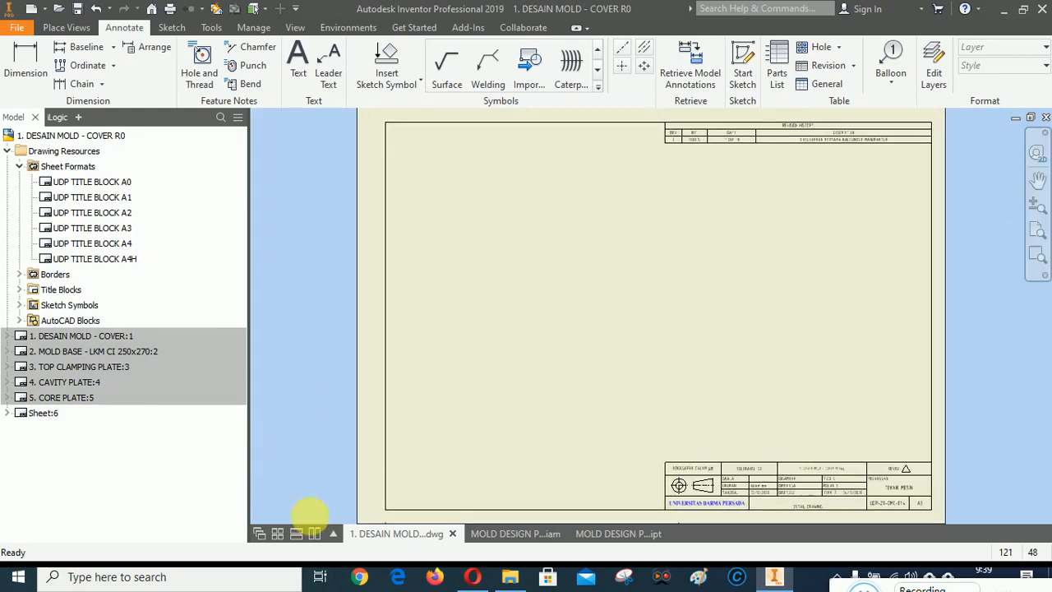
Step: Rename the new sheet as 6. EJECTOR RETAINER PLATE
left_click(43, 414)
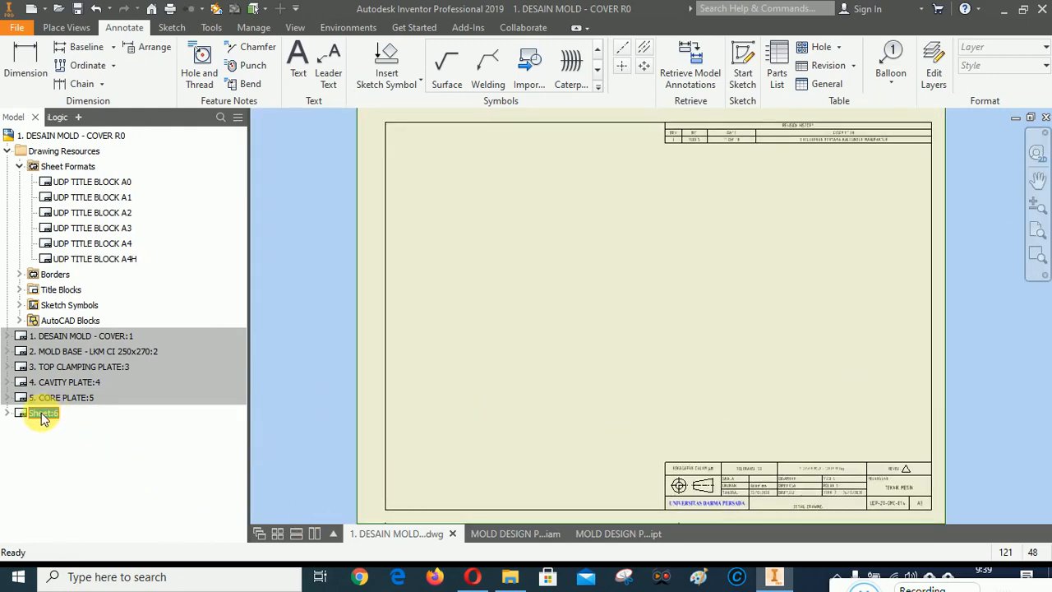
left_click(43, 413)
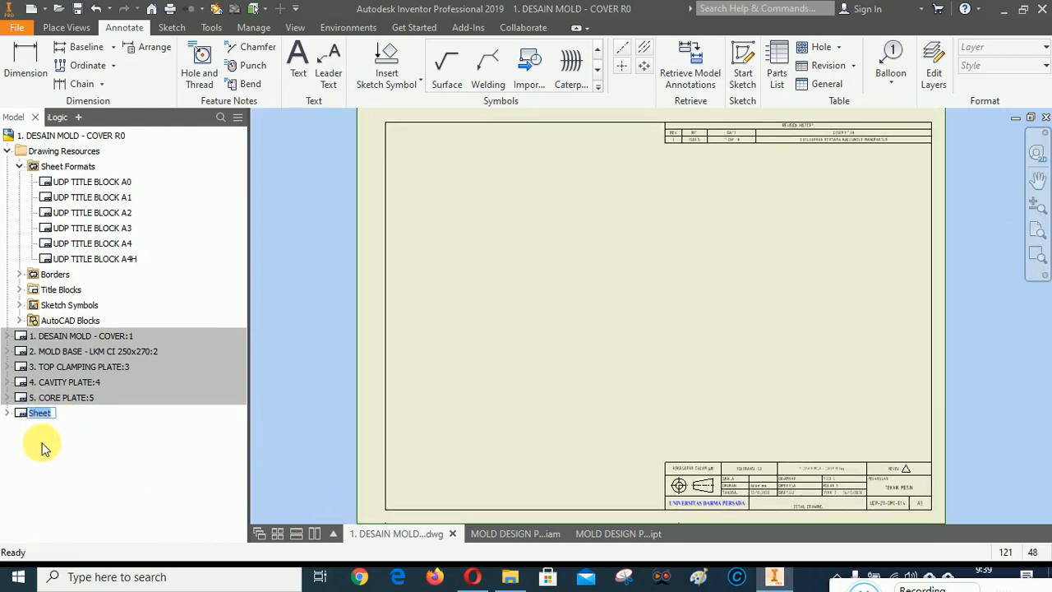
left_click(42, 449)
left_click(49, 413)
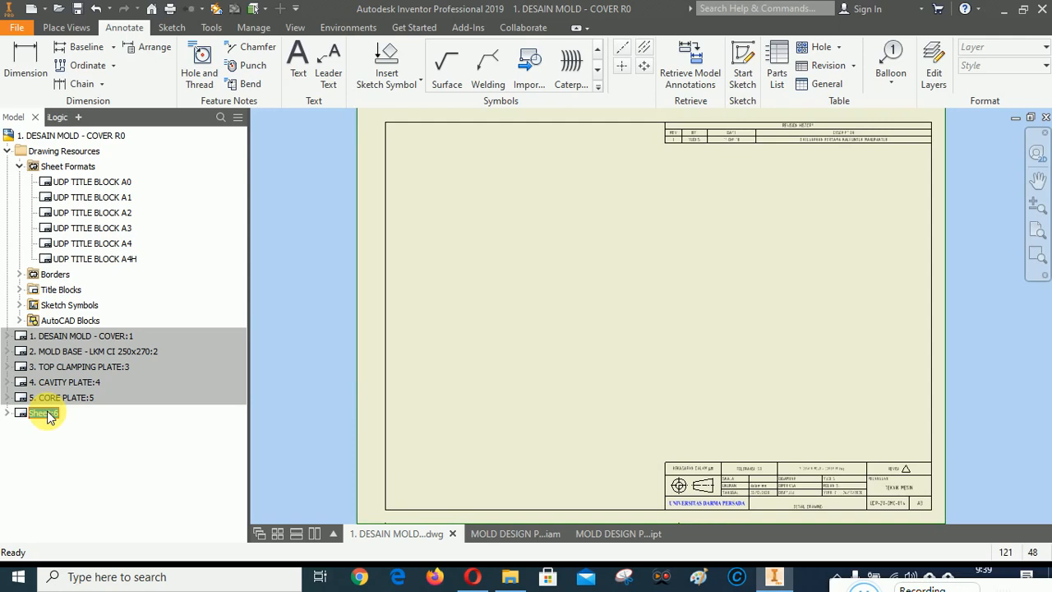
left_click(43, 413)
type("6. EJEC")
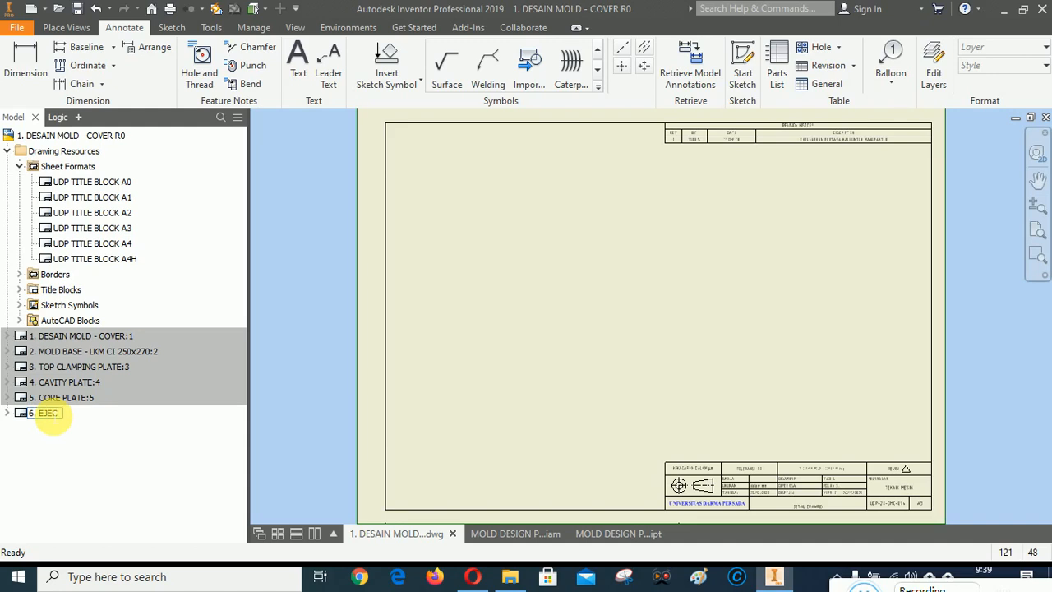
type("TOR RETAINER PLATE")
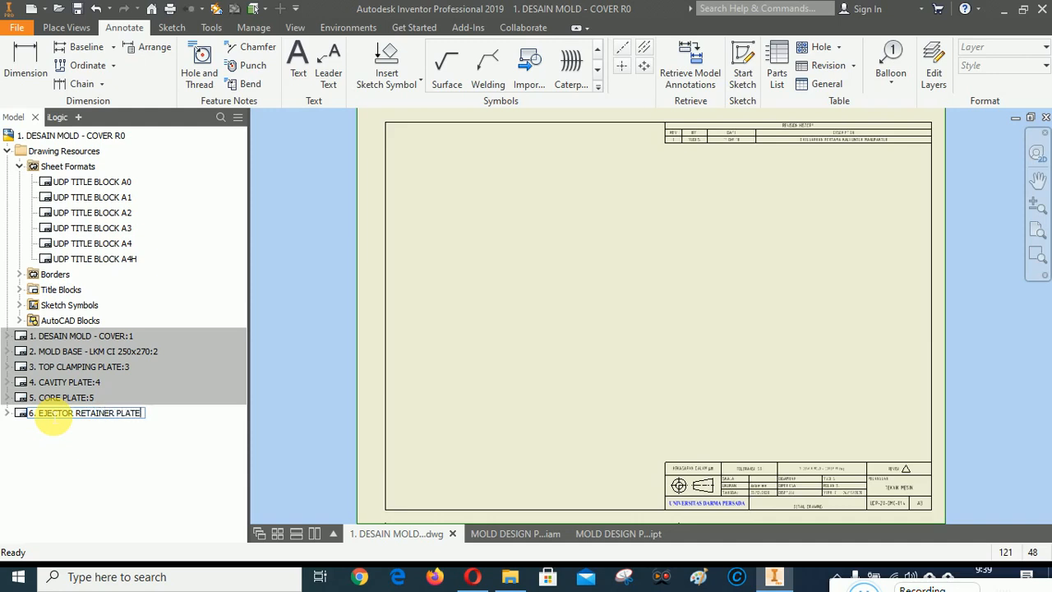
key("Return")
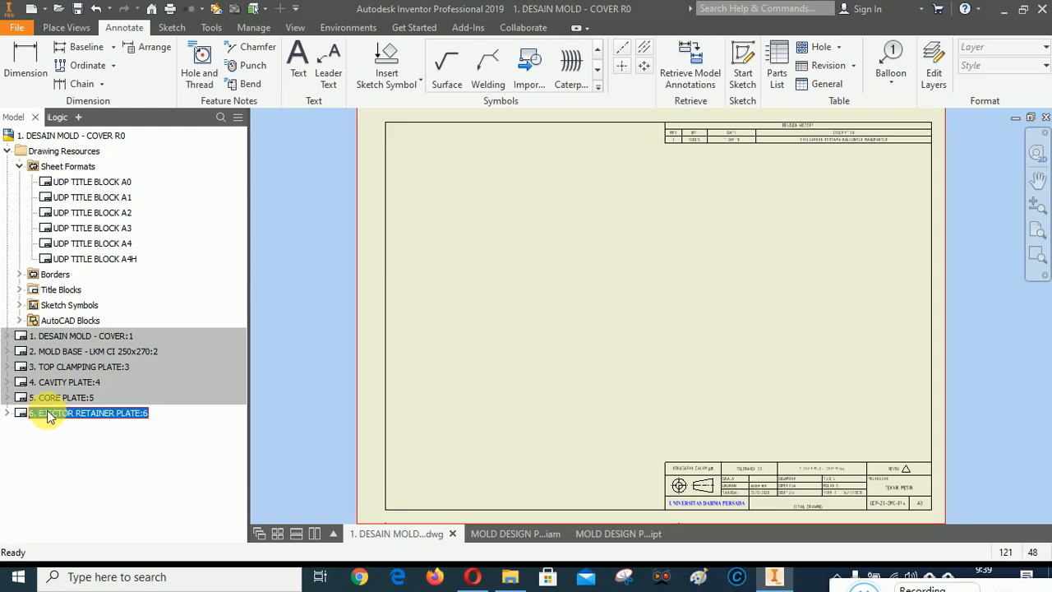
left_click(134, 477)
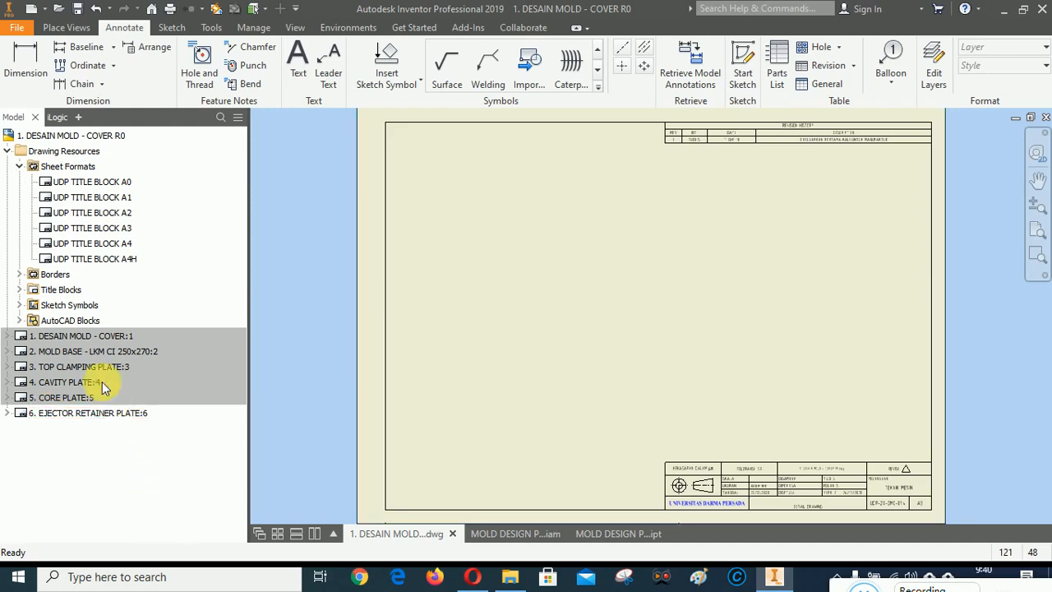
Step: Examine the parts list on the MOLD BASE - LKM CI 250x270 sheet and return to the EJECTOR RETAINER PLATE sheet
double_click(97, 351)
scroll(832, 478, "up", 5)
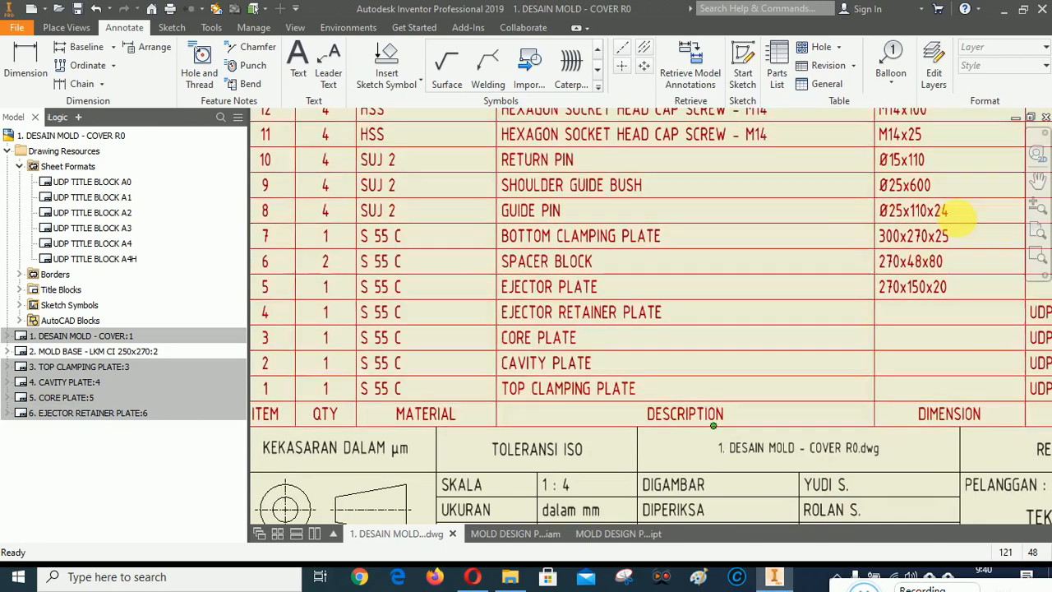
left_click(1039, 236)
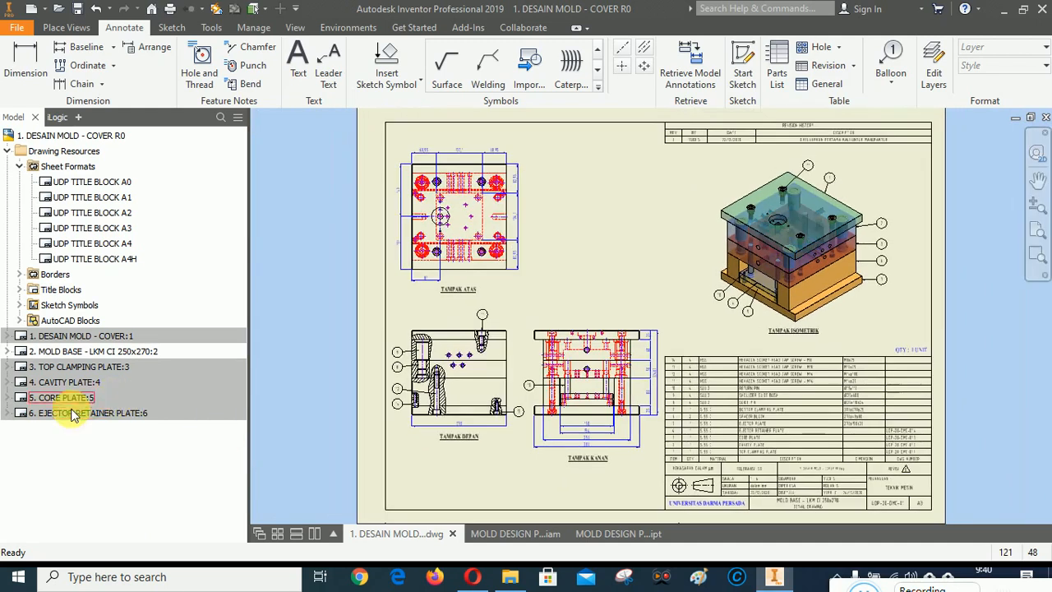
double_click(70, 414)
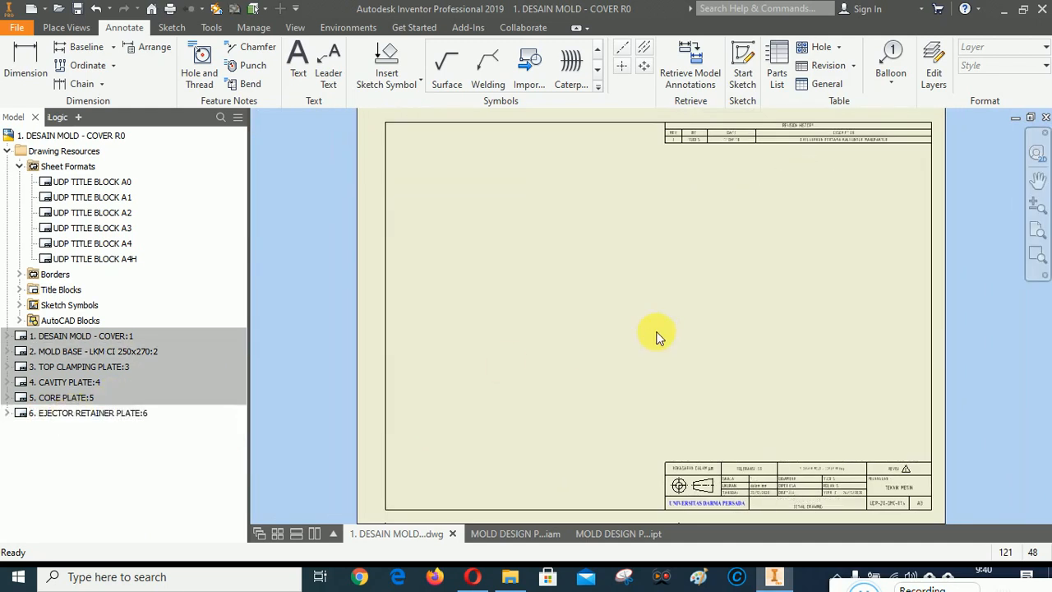
Step: Check the plate's part model and start a base view of MOLD DESIGN PERTEMUAN 3_MB_S-ERP.ipt on the EJECTOR RETAINER PLATE sheet
left_click(616, 531)
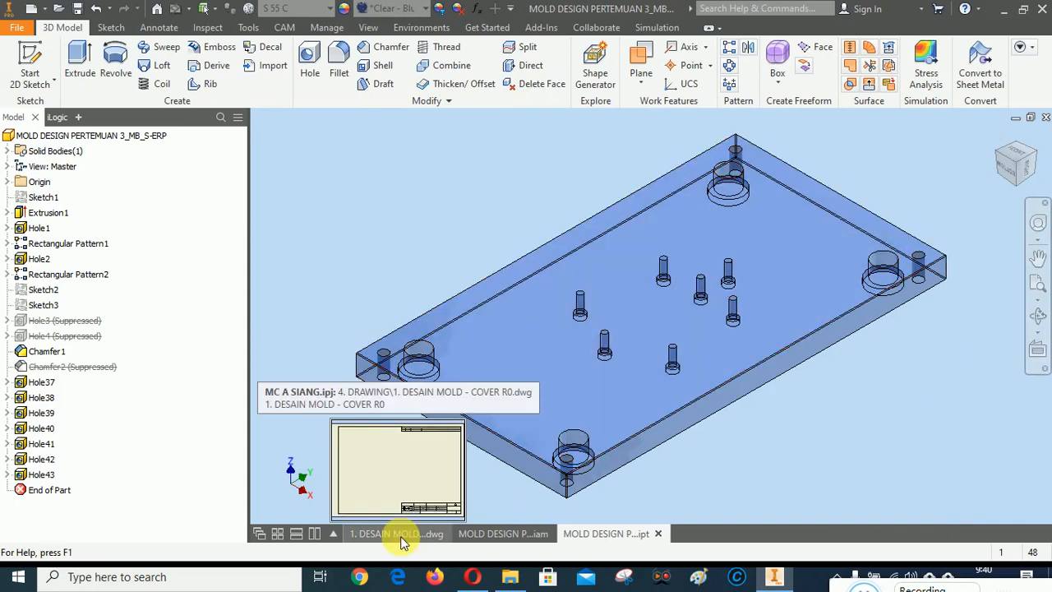
left_click(401, 535)
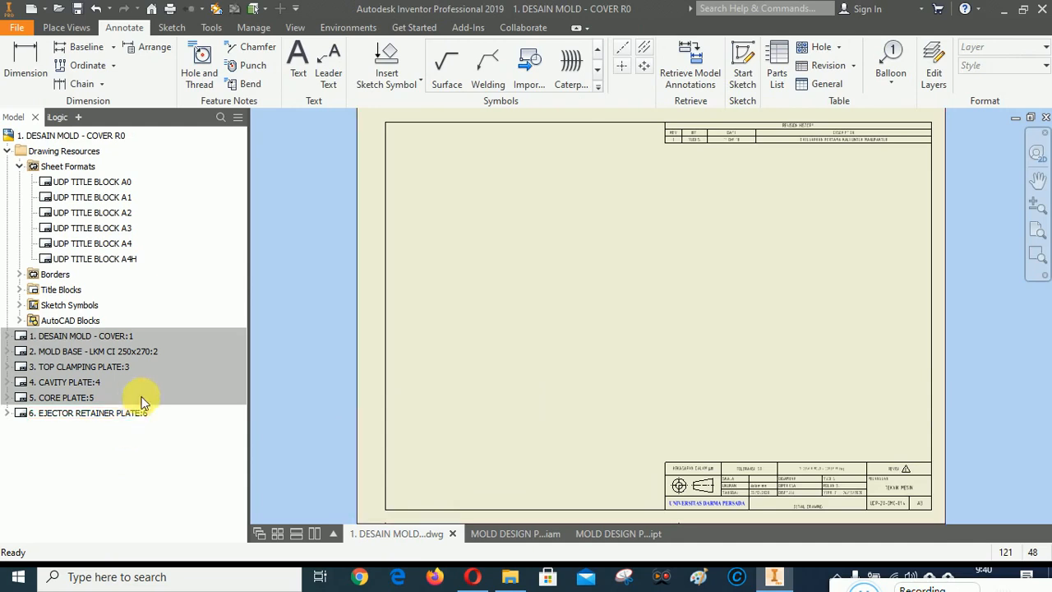
left_click(62, 28)
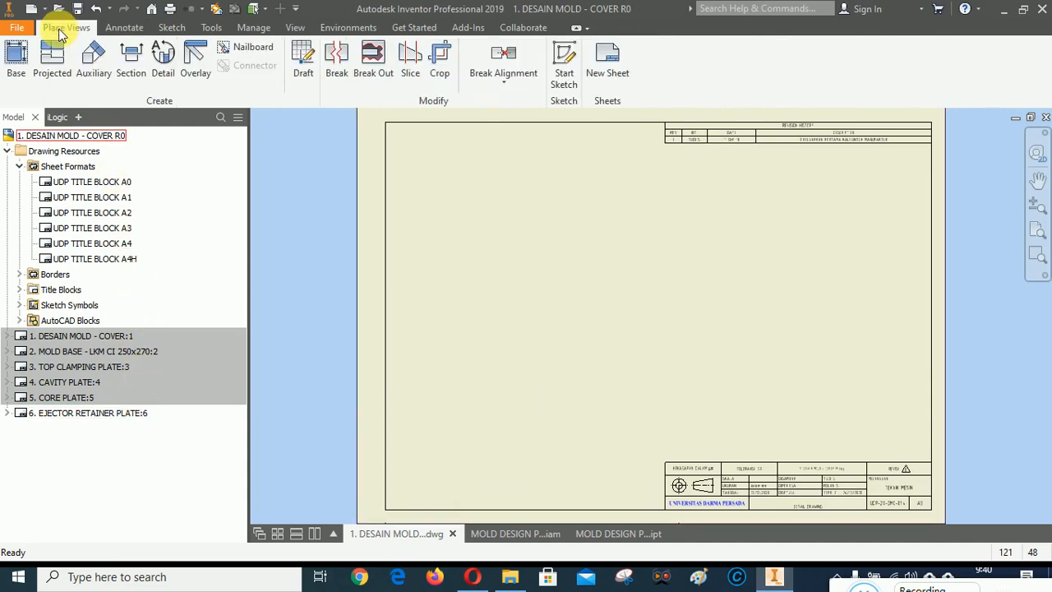
left_click(23, 53)
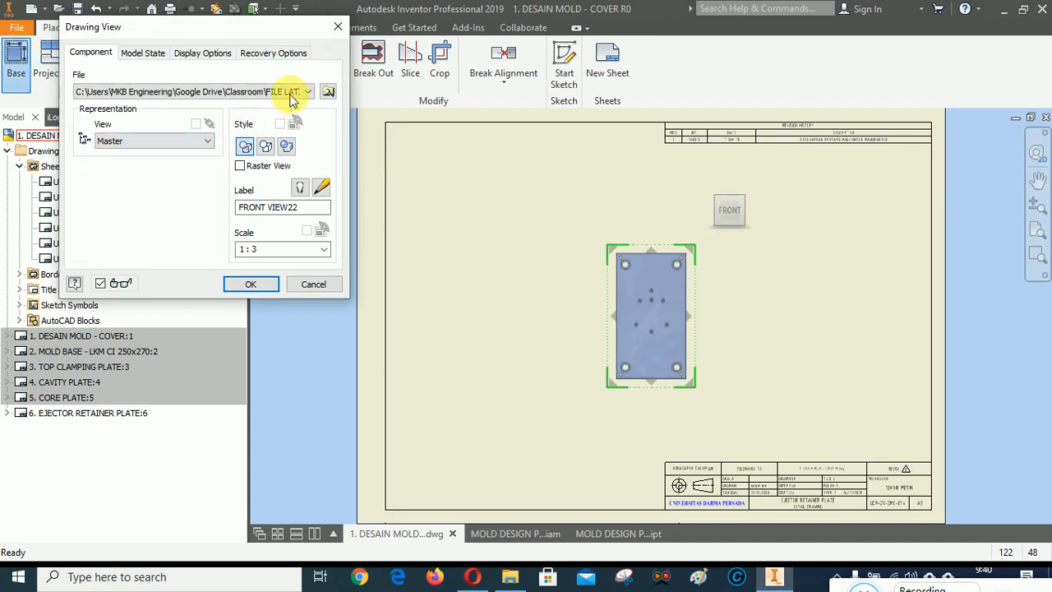
left_click(278, 91)
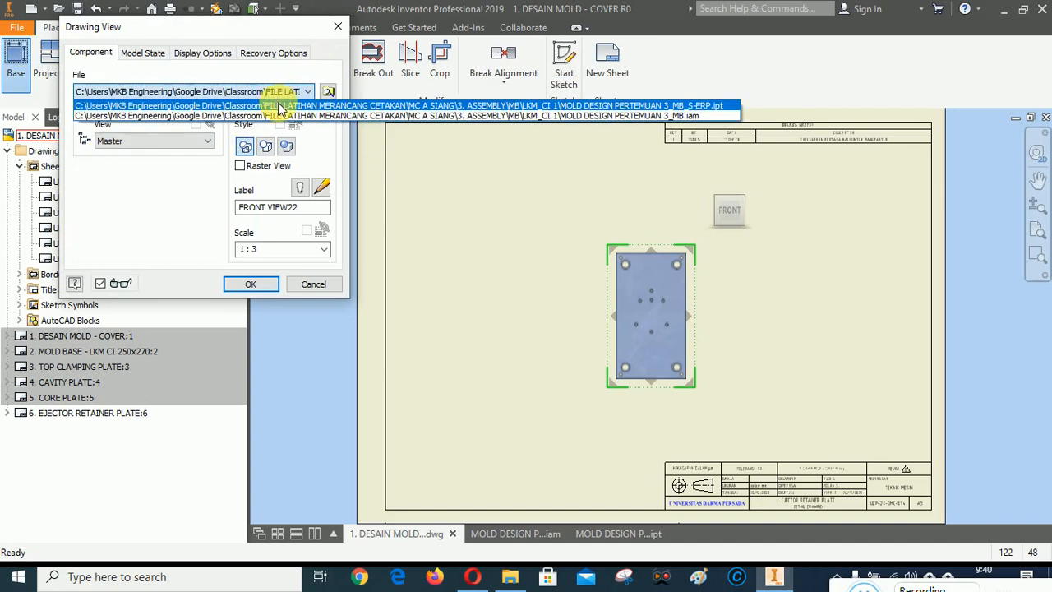
left_click(279, 106)
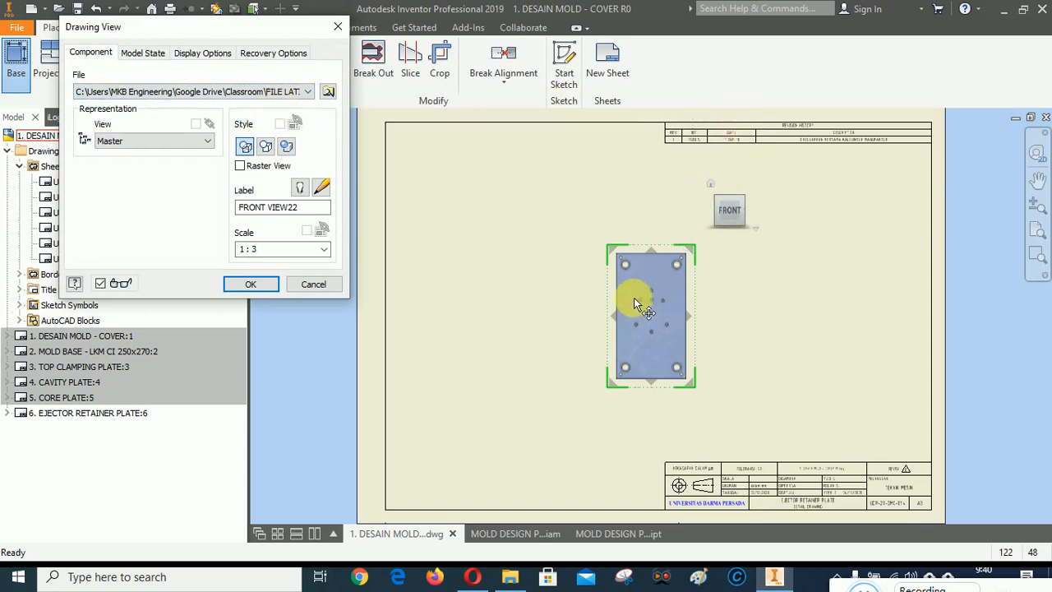
Step: Orient the base view isometrically, turned around to the opposite corner, and create it shaded at scale 1:3
left_click(712, 182)
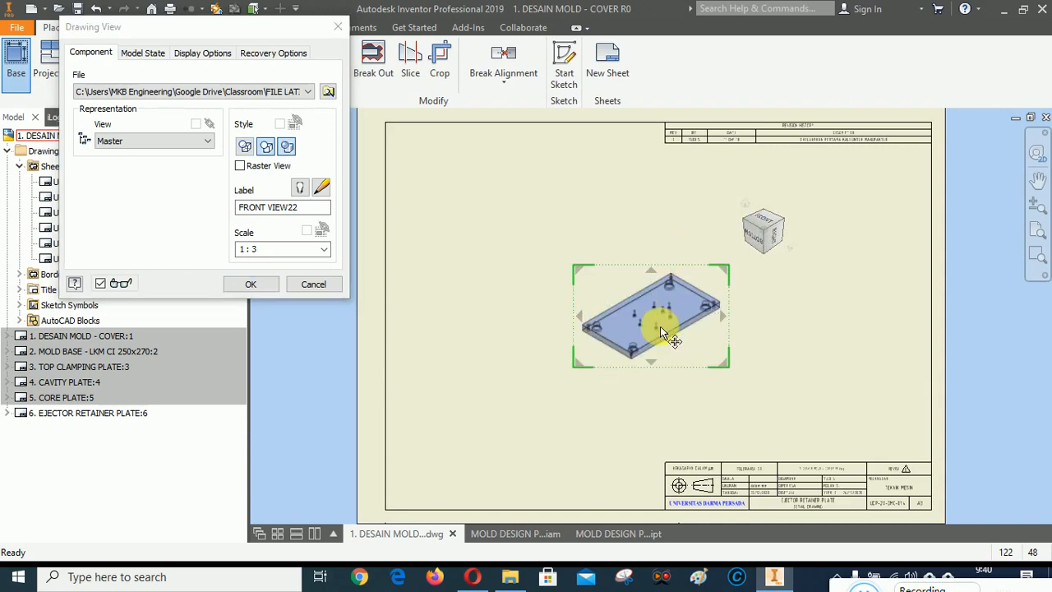
scroll(660, 326, "down", 5)
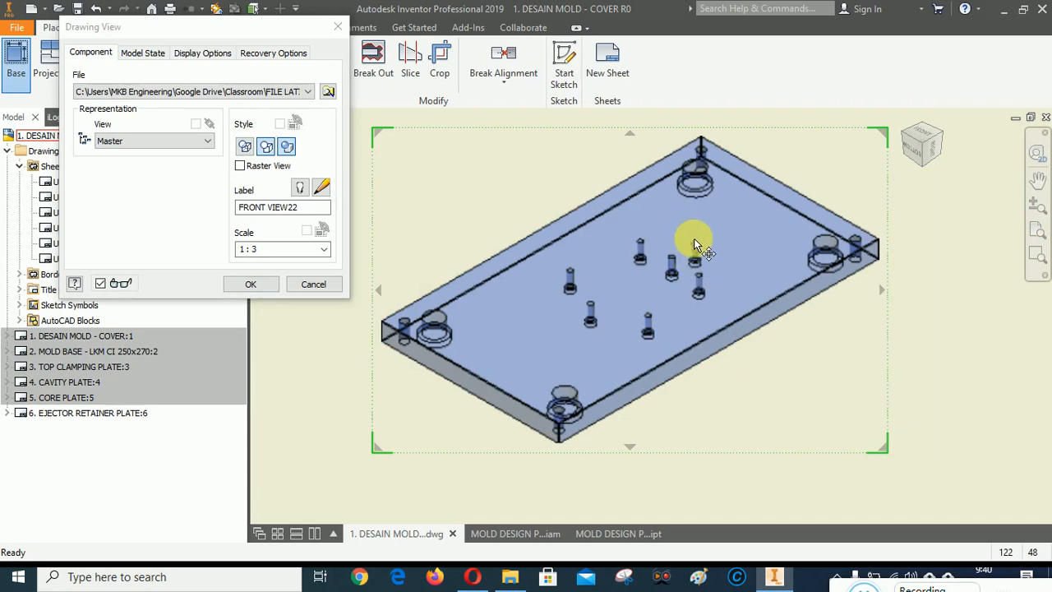
scroll(695, 244, "up", 2)
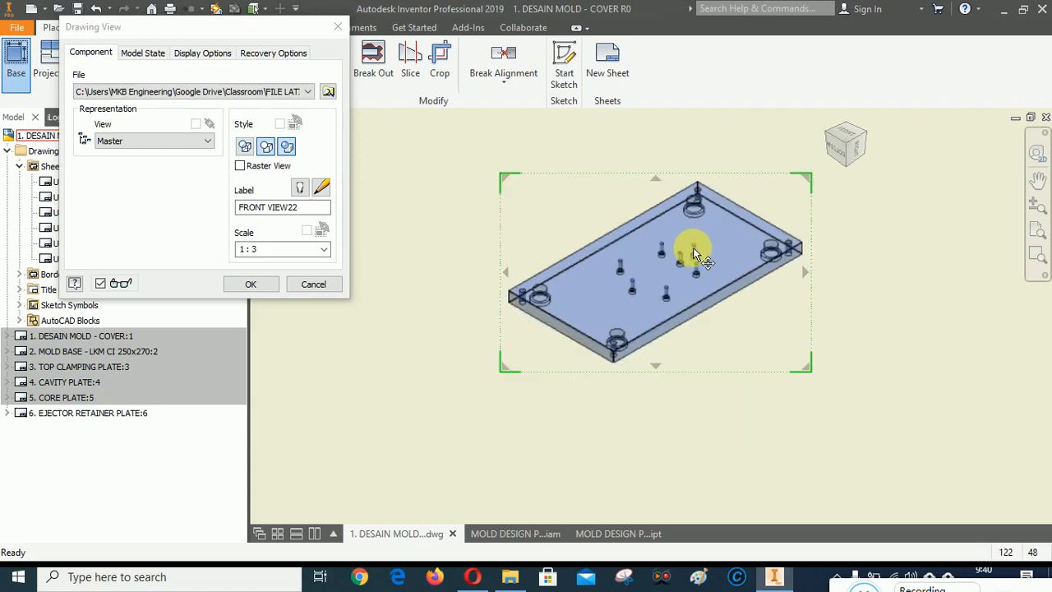
left_click(873, 144)
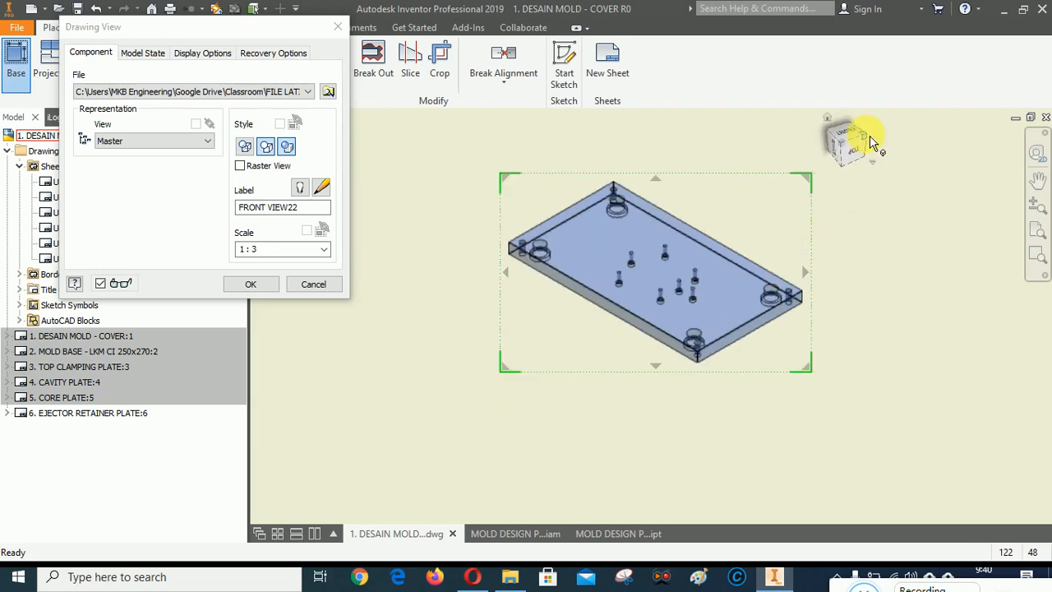
left_click(874, 144)
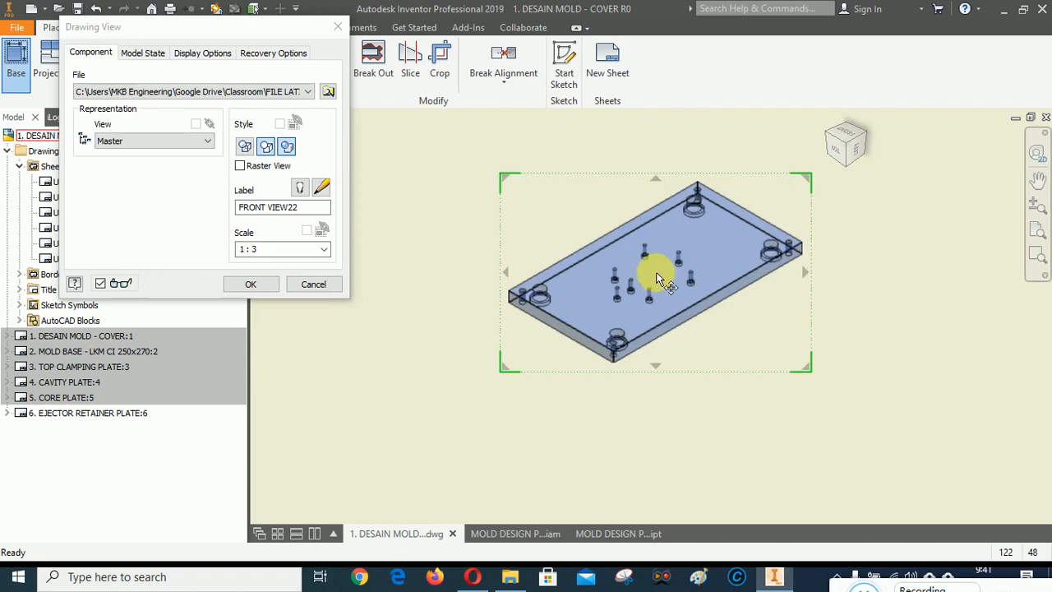
scroll(664, 279, "down", 4)
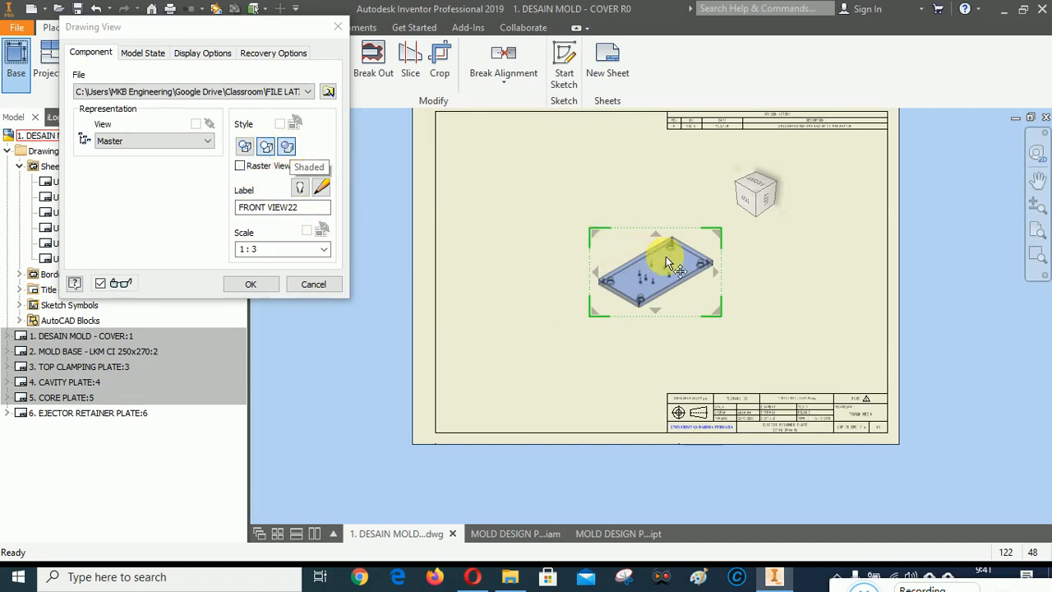
left_click(250, 284)
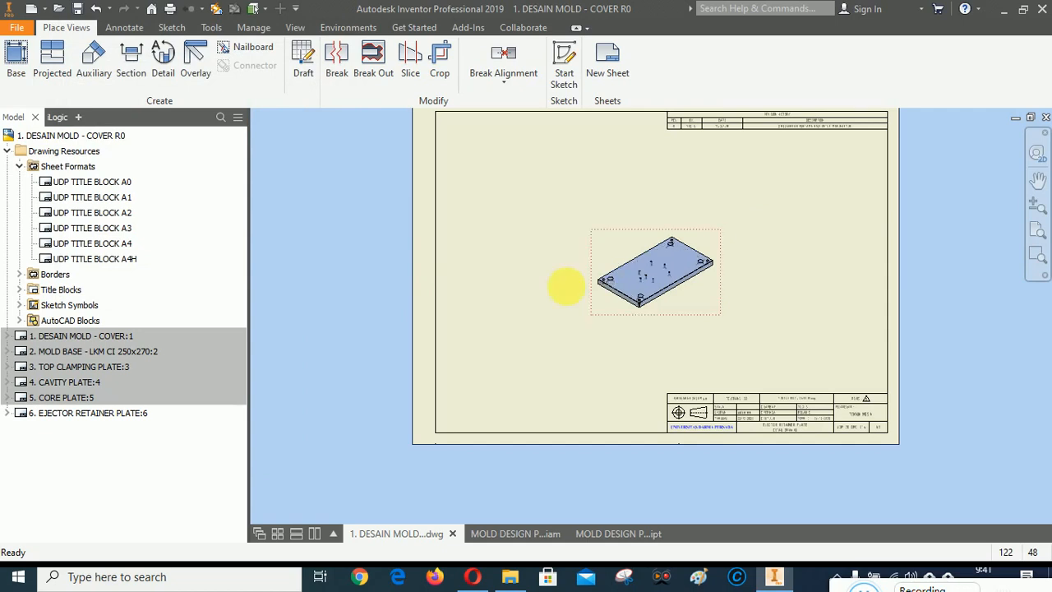
Step: Review the isometric view's display options and move the view to the upper right of the sheet, below the revision table
right_click(628, 246)
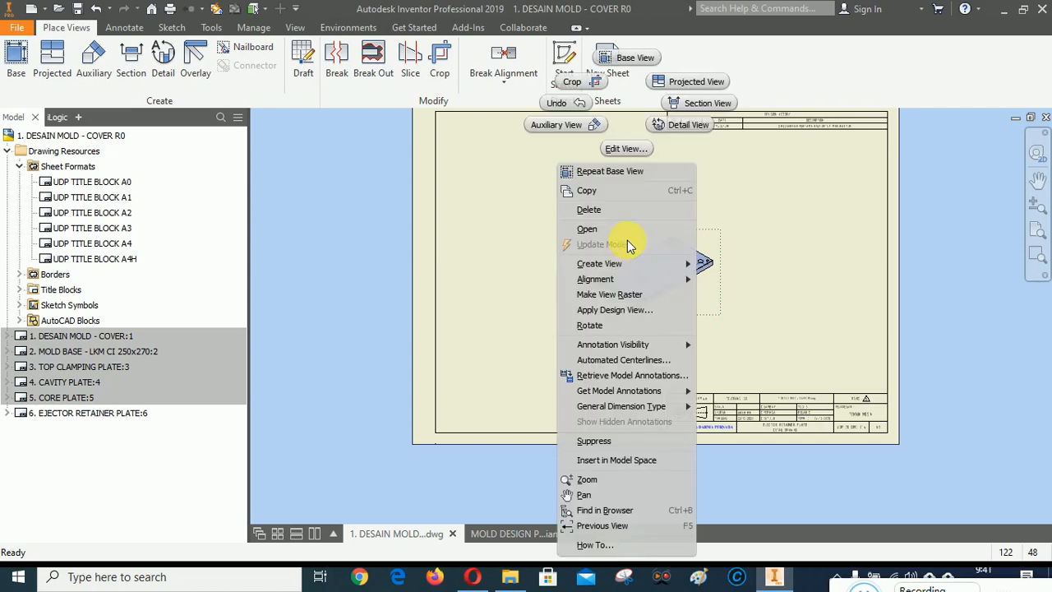
left_click(626, 149)
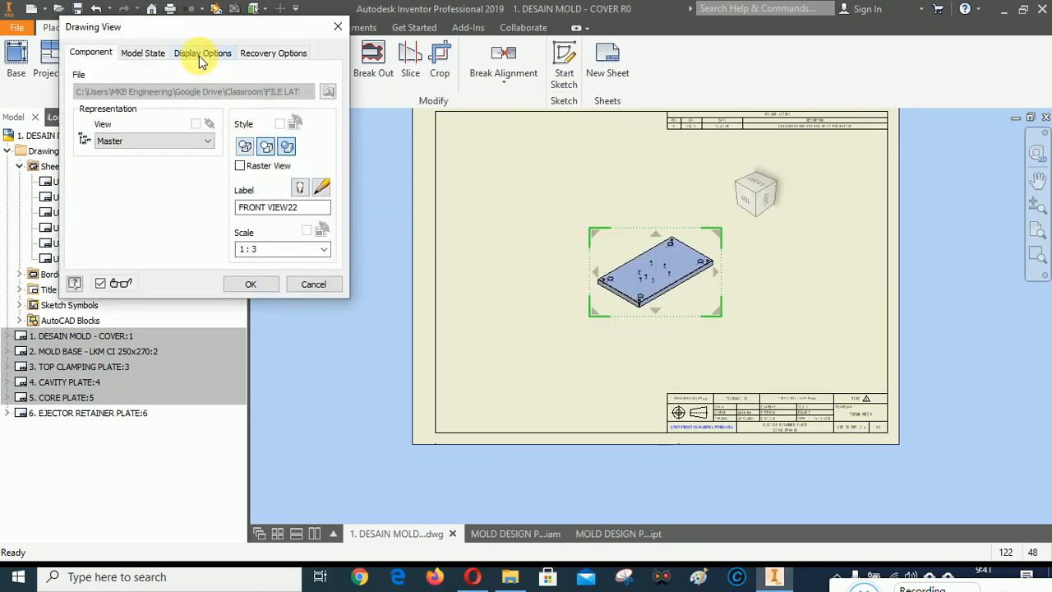
left_click(200, 53)
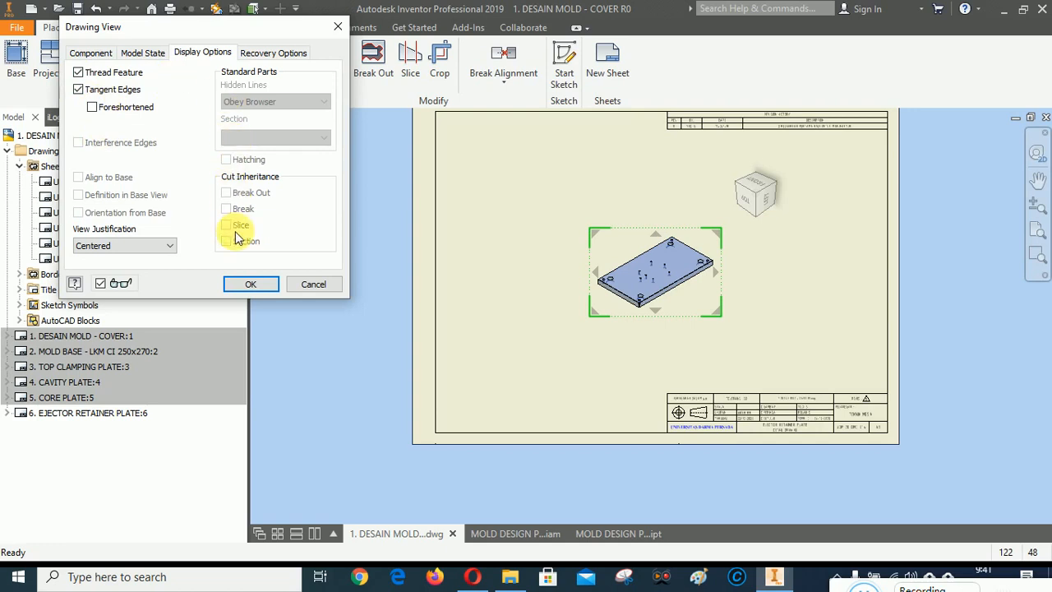
left_click(256, 286)
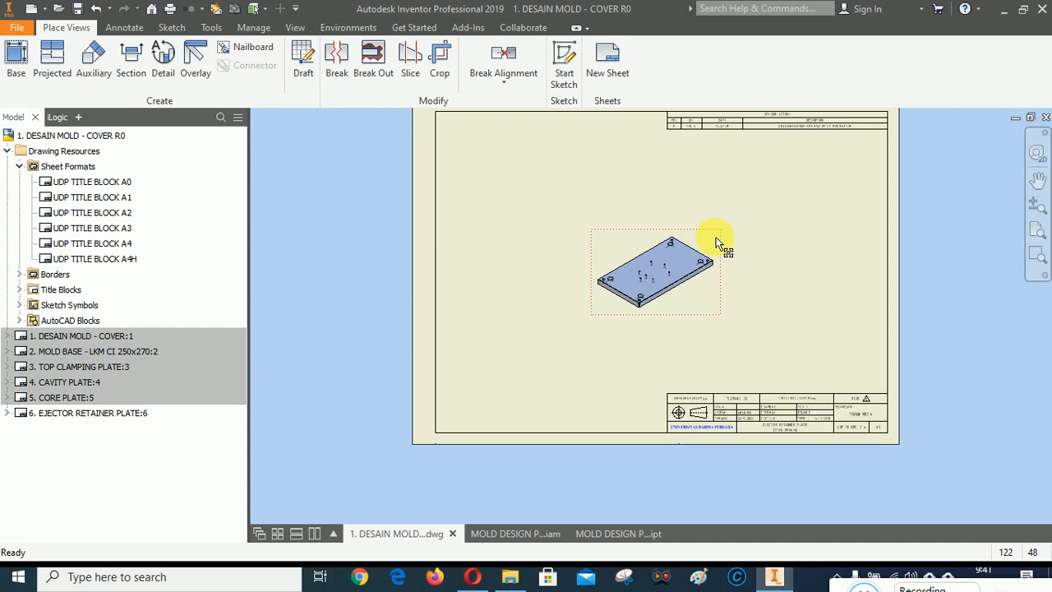
mouse_move(715, 242)
left_mouse_down()
mouse_move(840, 181)
mouse_move(826, 171)
mouse_move(842, 170)
left_mouse_up()
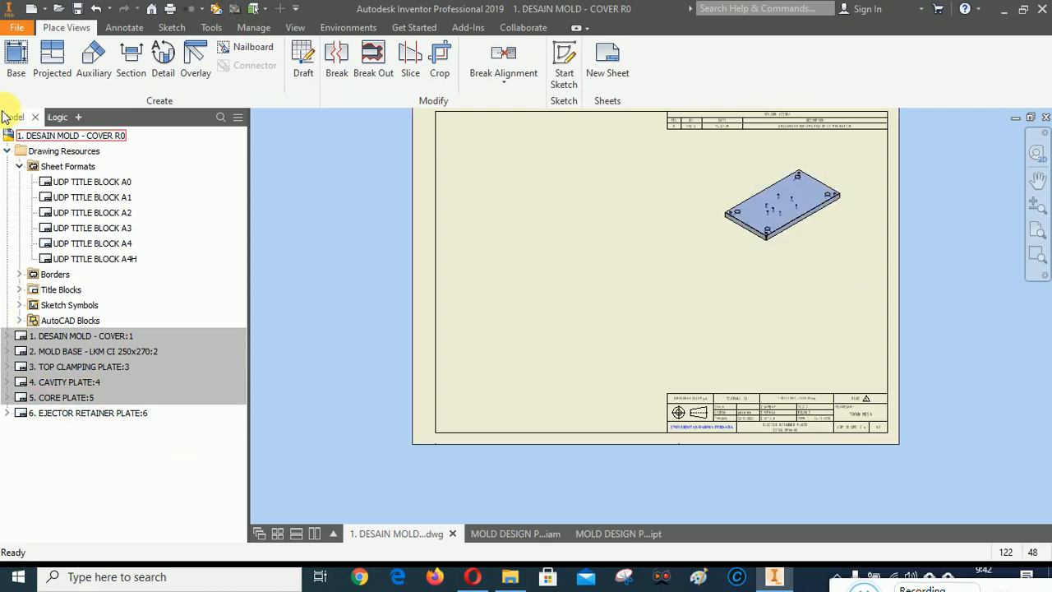
Step: Start a second base view of the plate at scale 1:3 and orient it to the LEFT face, with the long edge horizontal
left_click(18, 54)
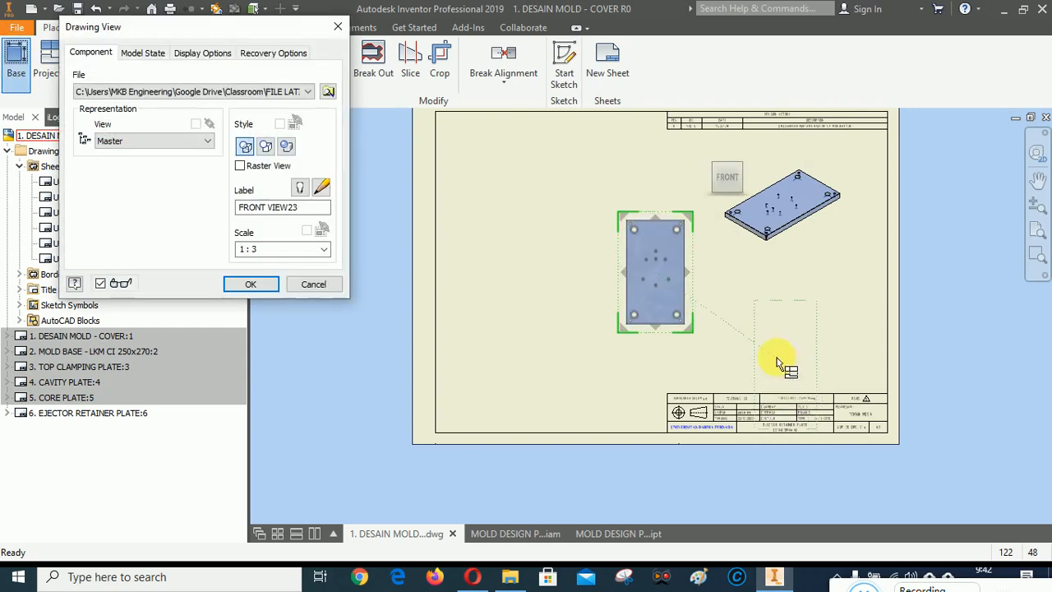
left_click(729, 212)
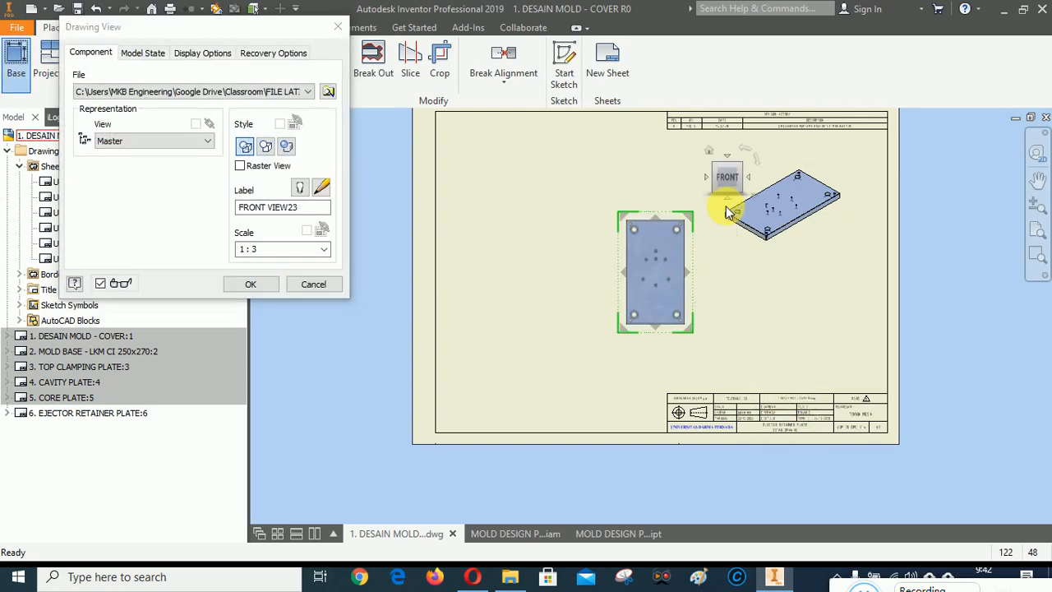
left_click(726, 200)
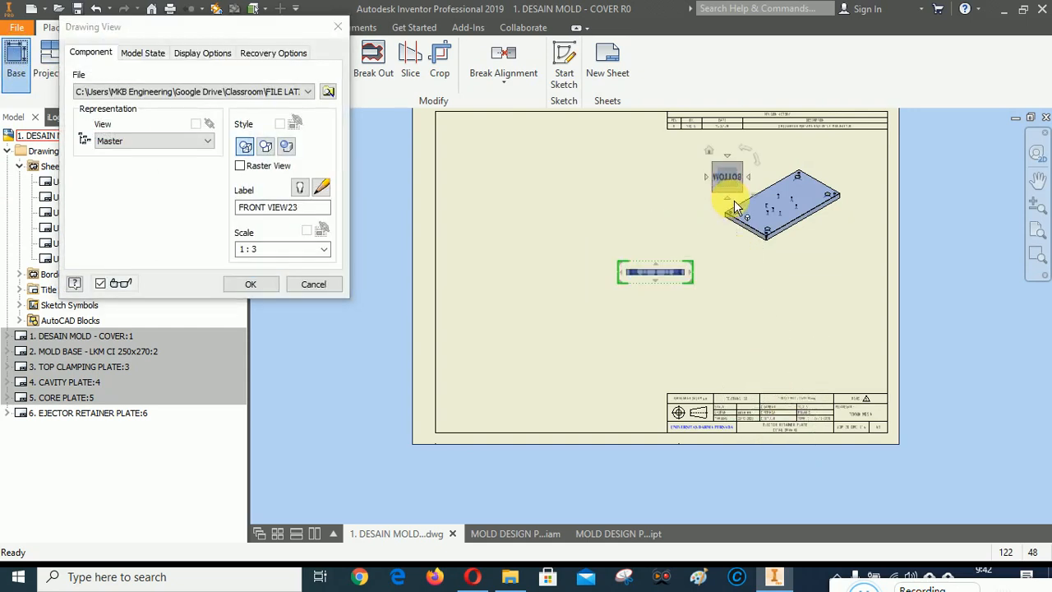
left_click(711, 179)
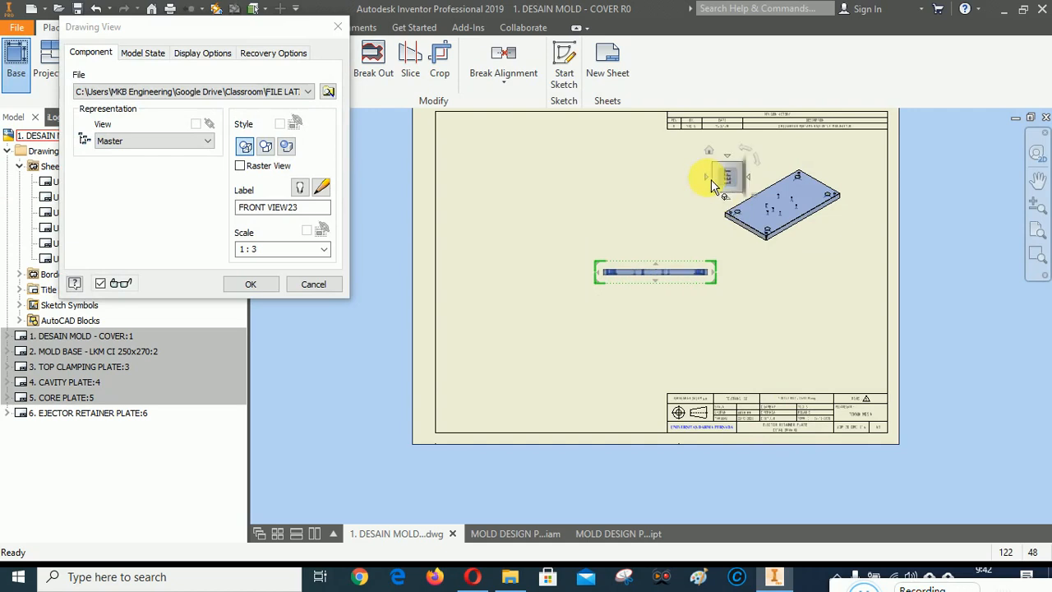
left_click(728, 159)
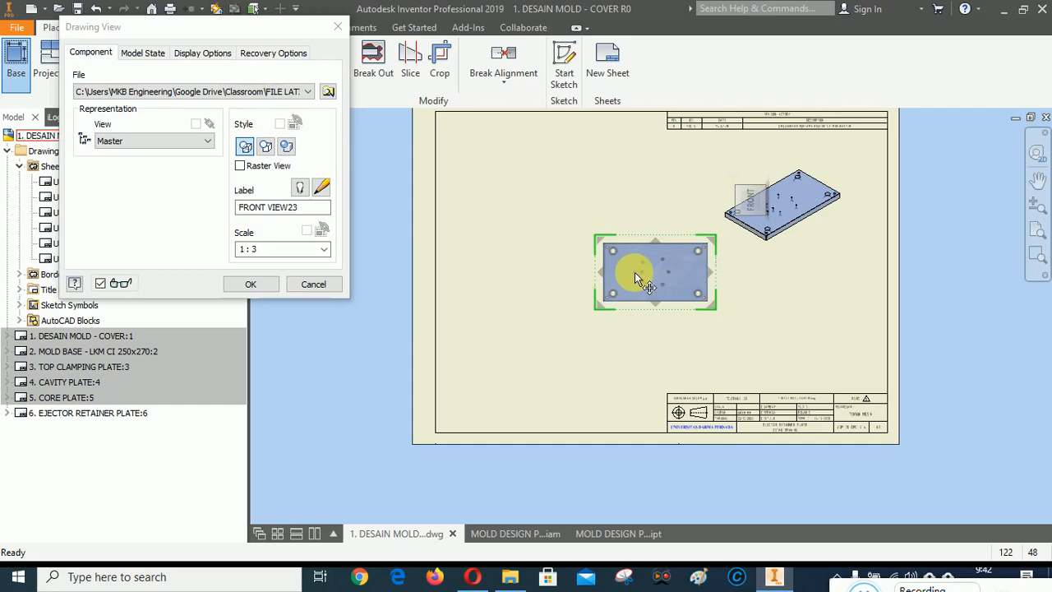
mouse_move(757, 224)
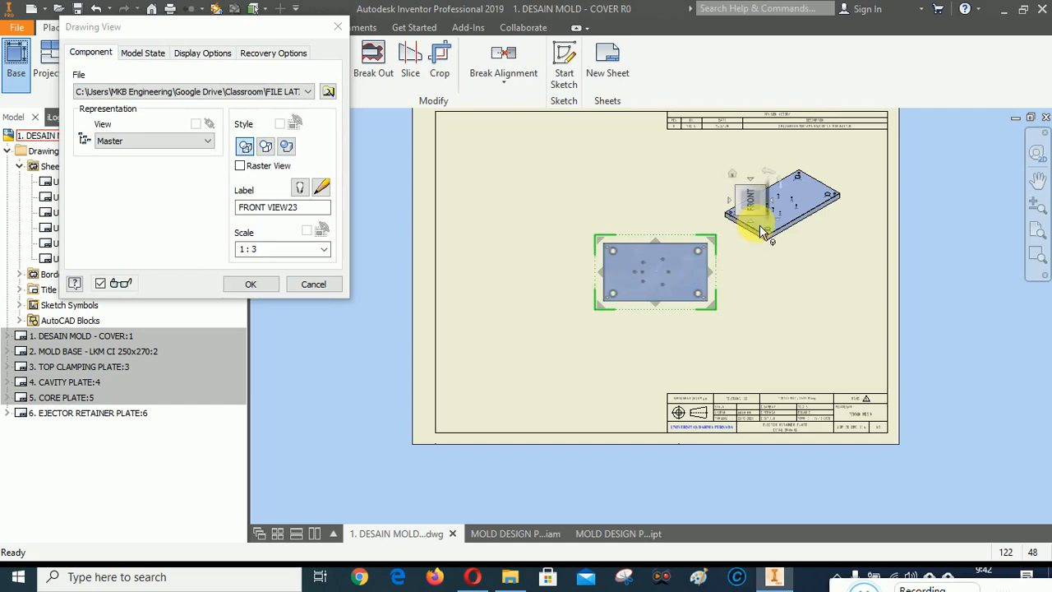
left_click(753, 227)
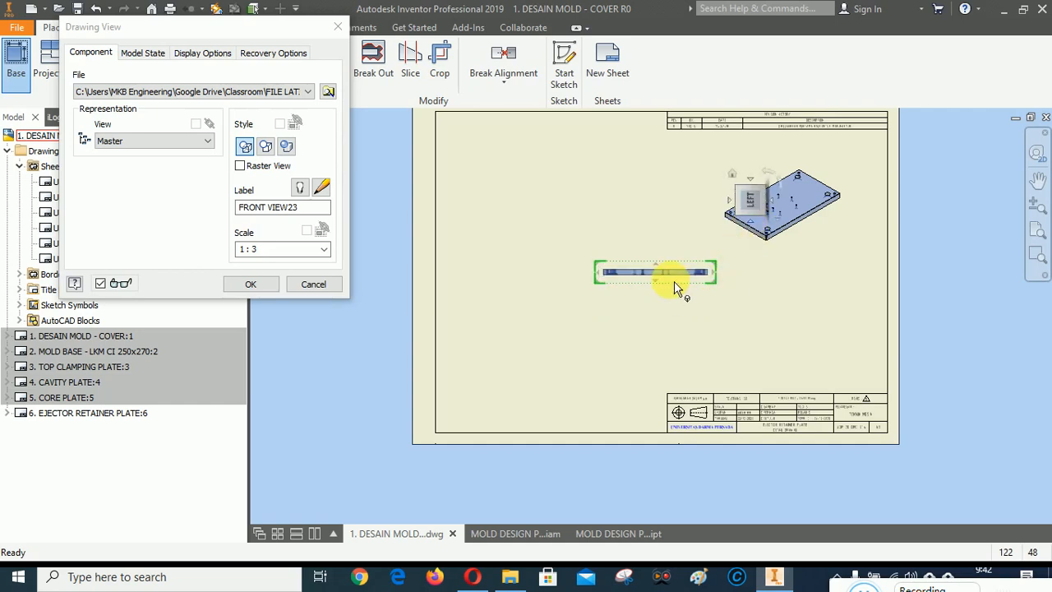
Step: Place the long side view at the sheet's lower left with projected end and plan views, showing hidden lines
left_click_drag(674, 281, 563, 323)
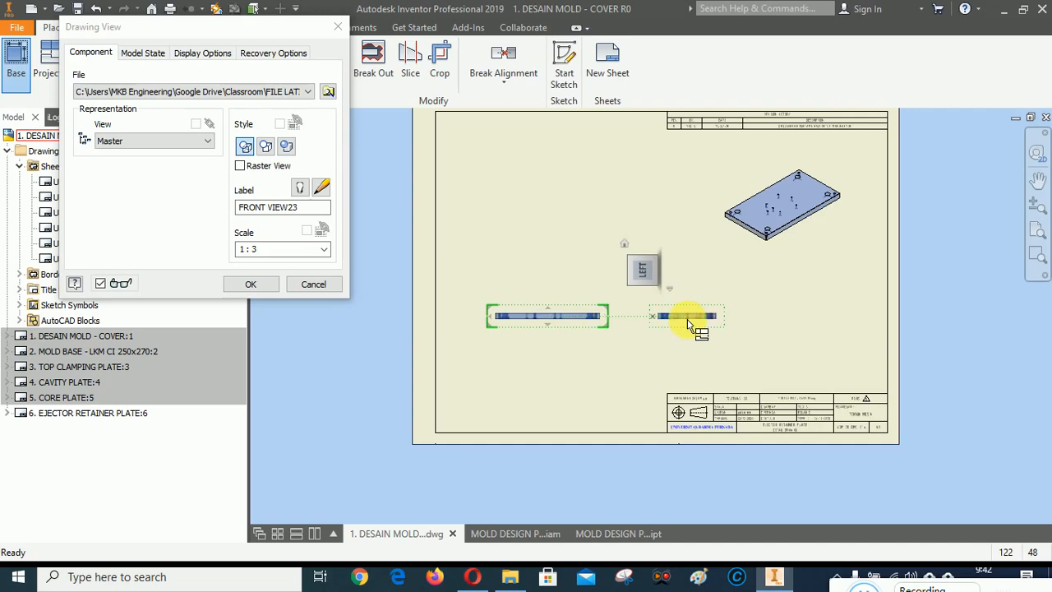
left_click(688, 323)
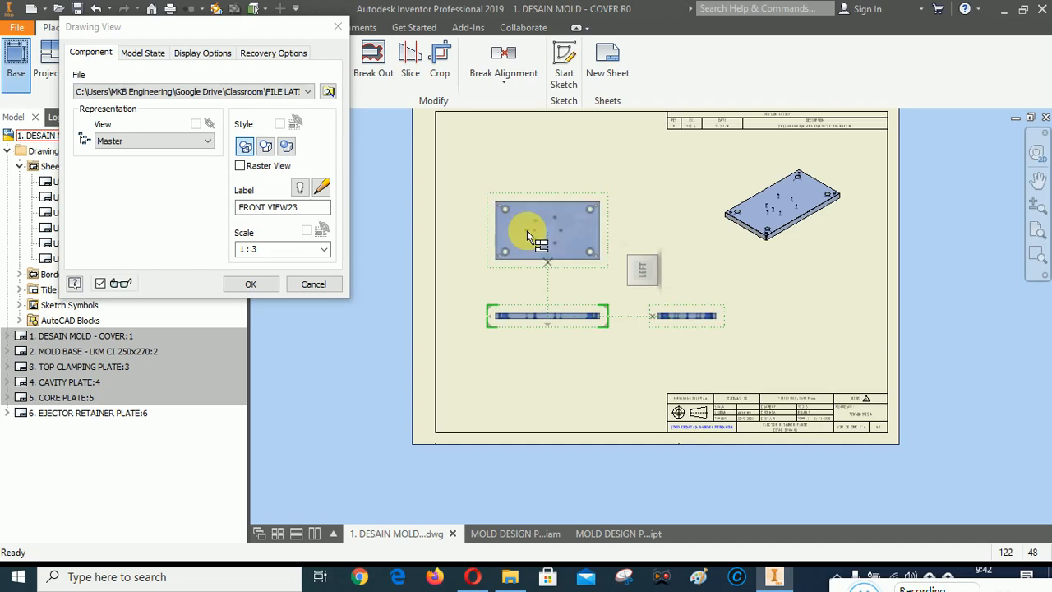
left_click(244, 147)
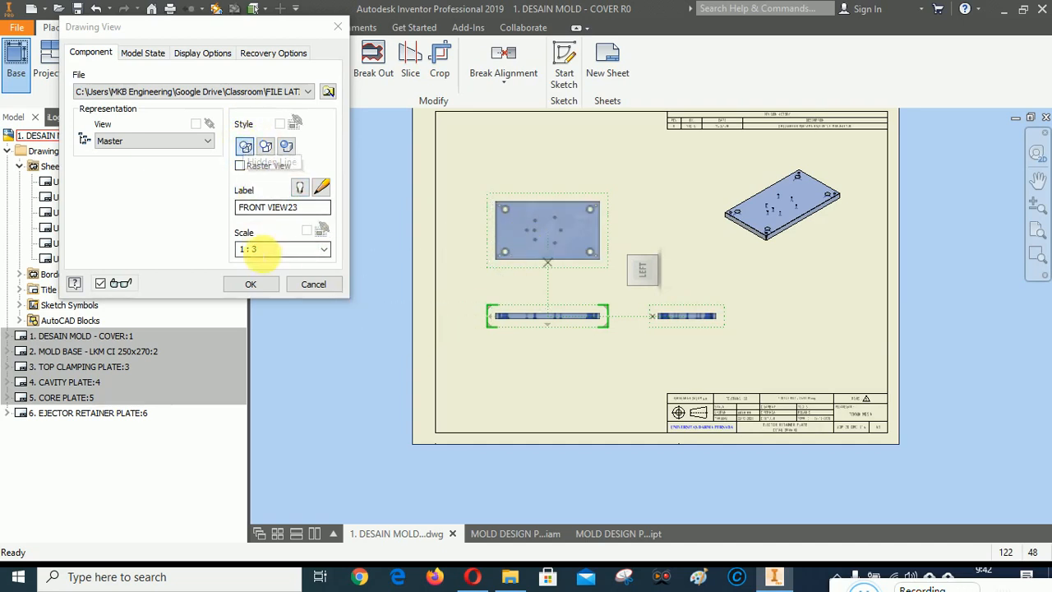
left_click(250, 285)
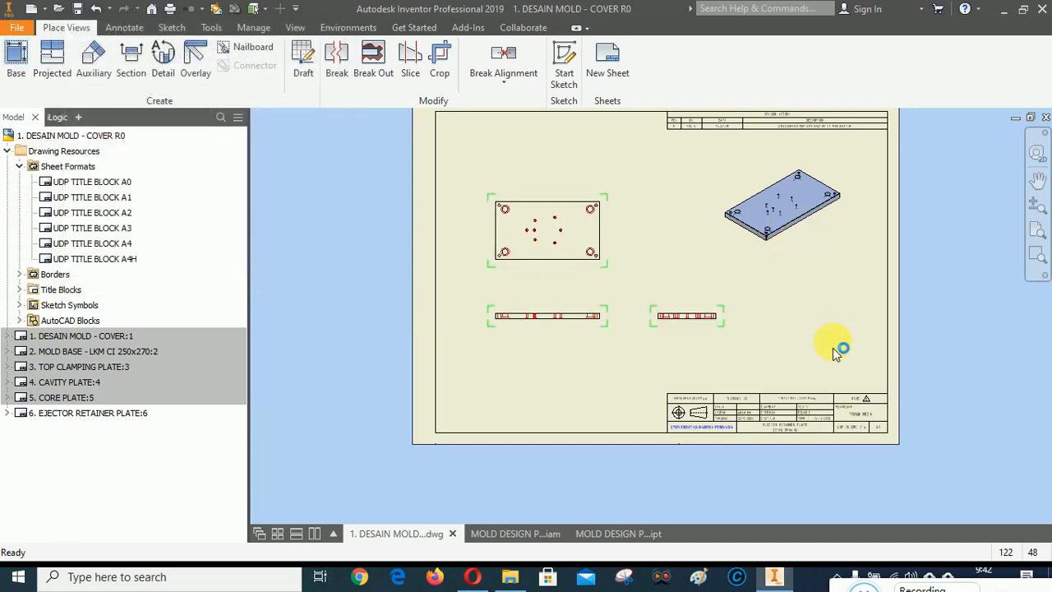
Step: Examine the hole edges and hidden lines in the plan view and the layout of all views on the sheet
left_click(1037, 257)
scroll(509, 270, "up", 1)
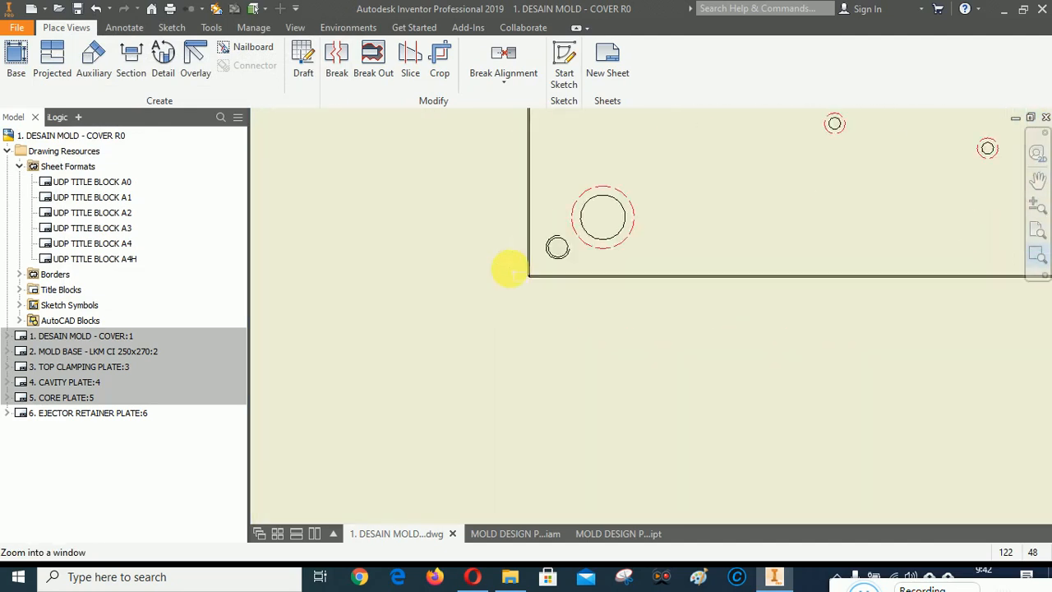
scroll(613, 322, "down", 3)
scroll(501, 318, "up", 6)
scroll(502, 318, "up", 4)
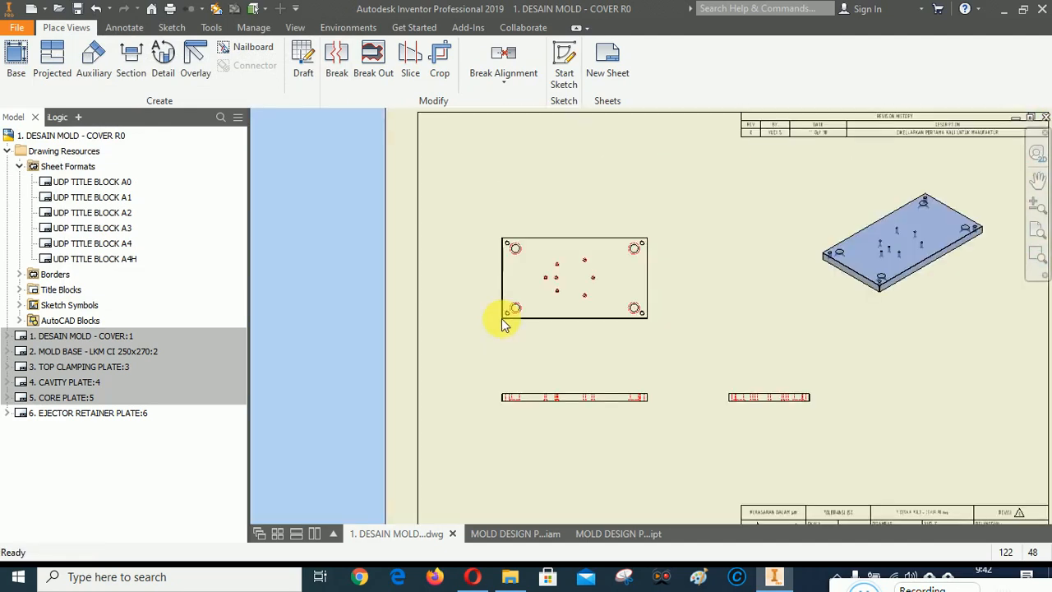
scroll(564, 311, "down", 1)
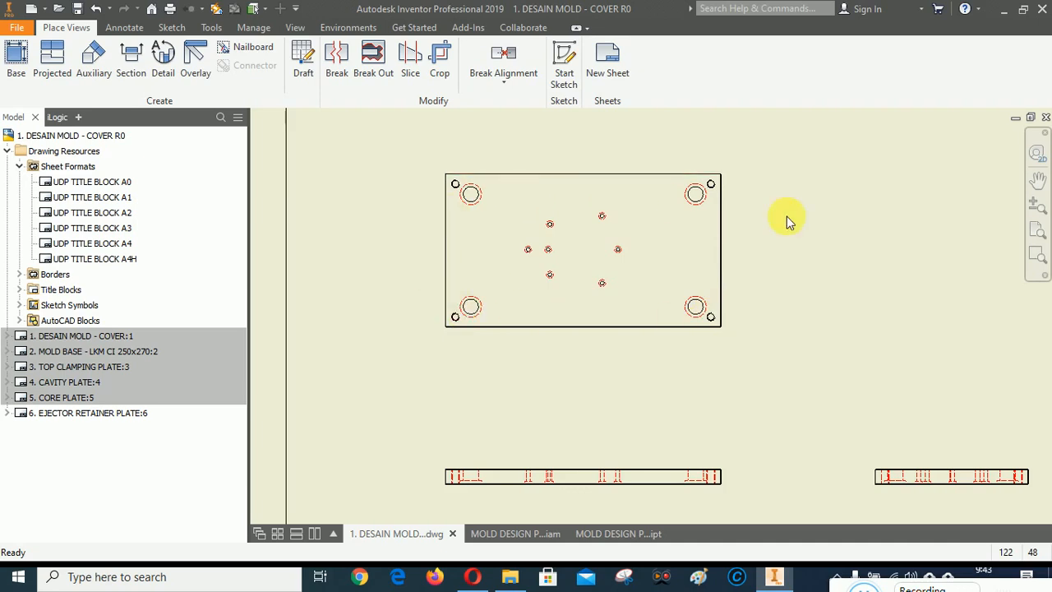
left_click(1037, 229)
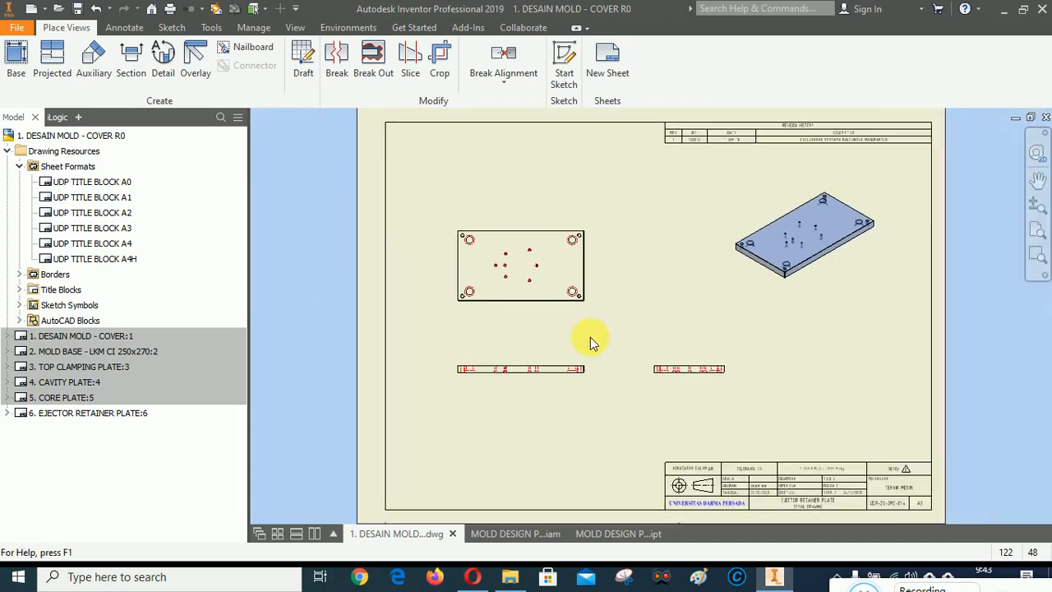
left_click(1037, 254)
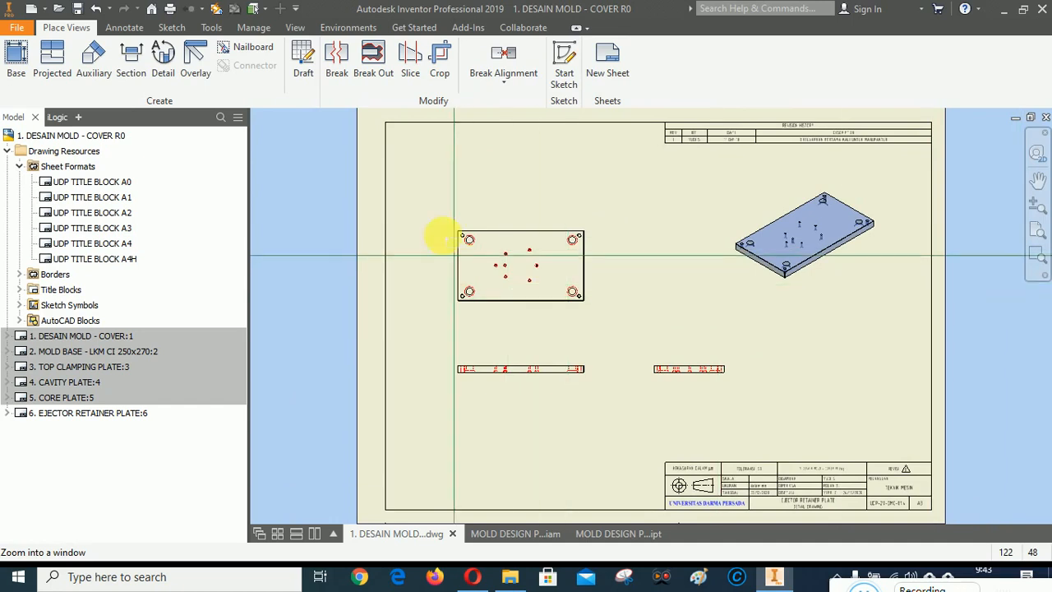
left_click_drag(441, 216, 611, 364)
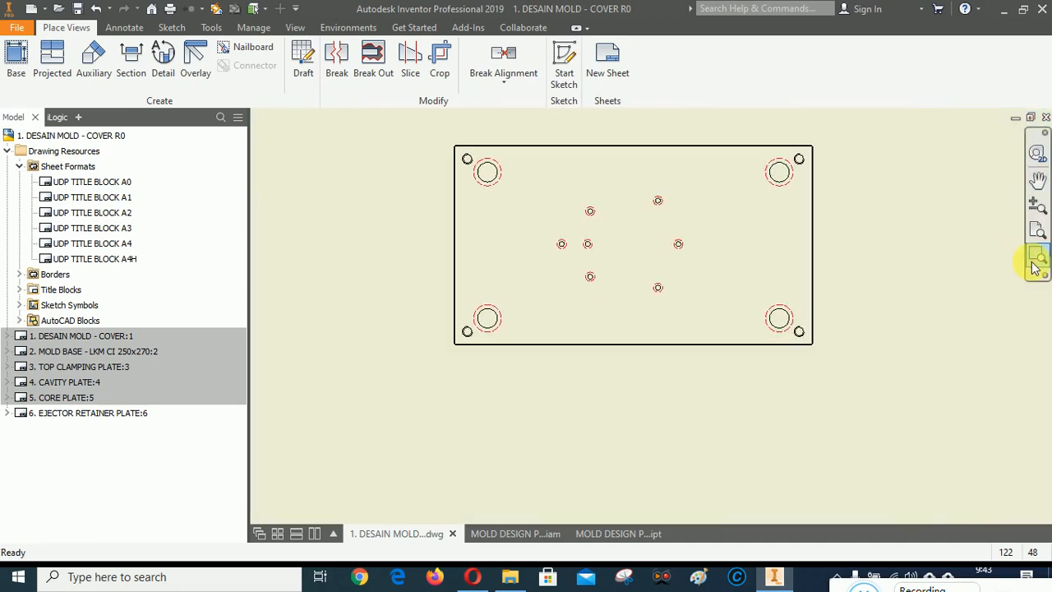
Step: Start a selection-based hole table on the plan view and place its origin at the bottom end of the plate's lower-left corner chamfer
left_click(1034, 262)
left_click_drag(394, 288, 571, 403)
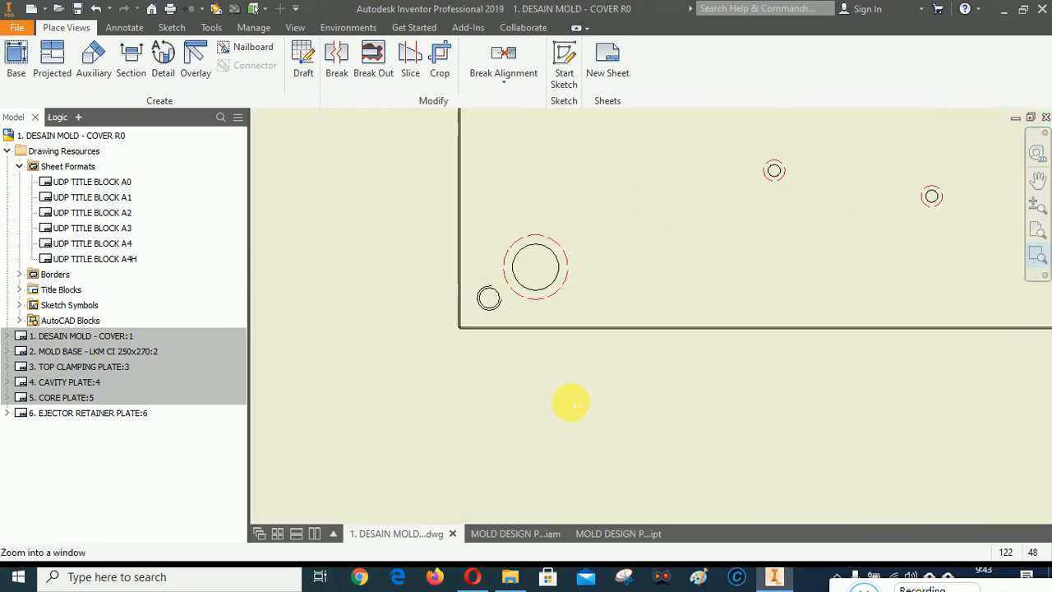
left_click(124, 28)
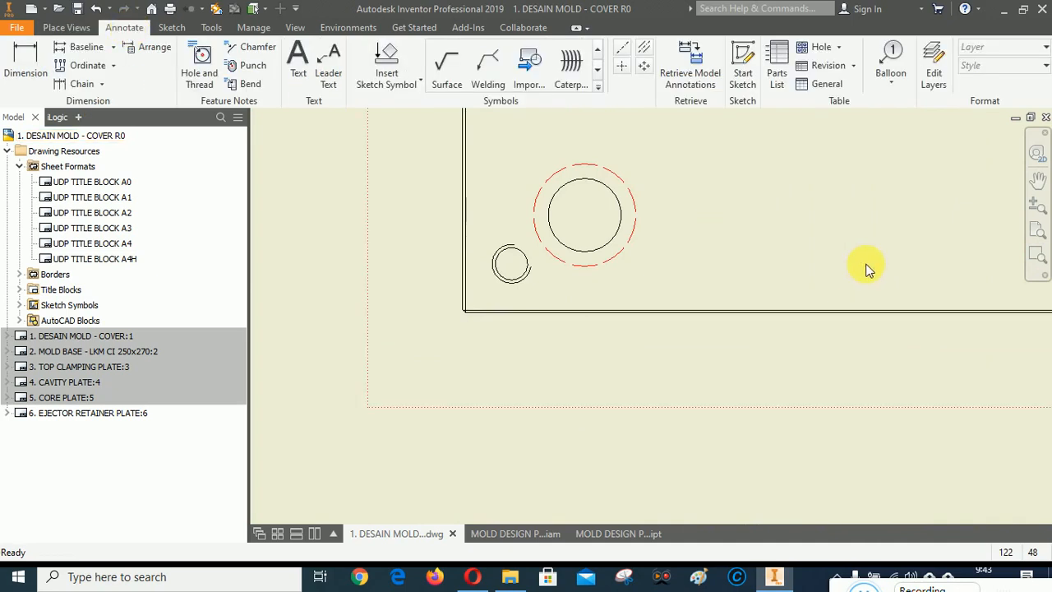
left_click(840, 48)
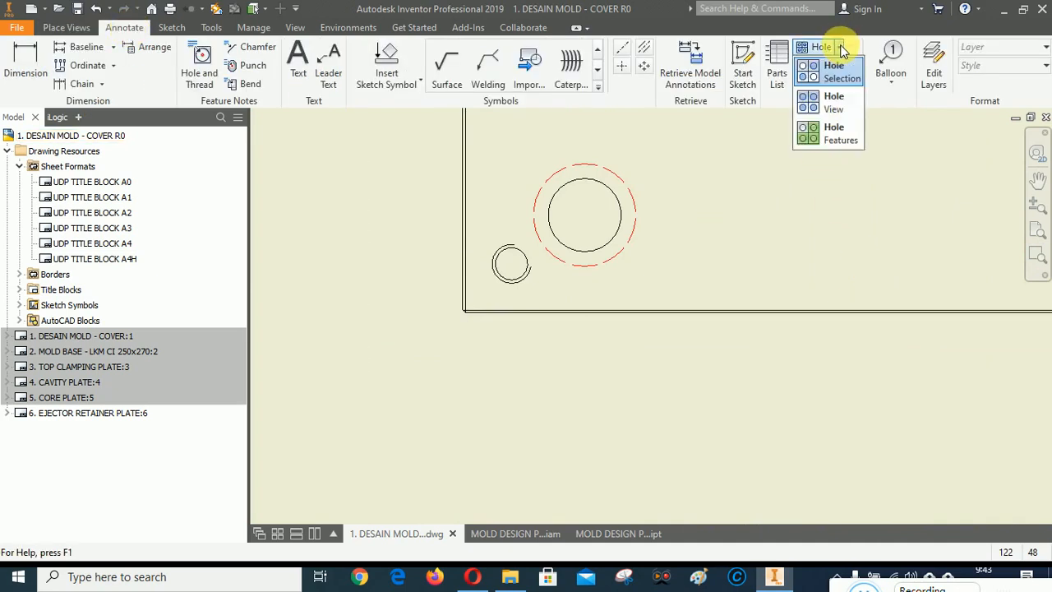
left_click(825, 71)
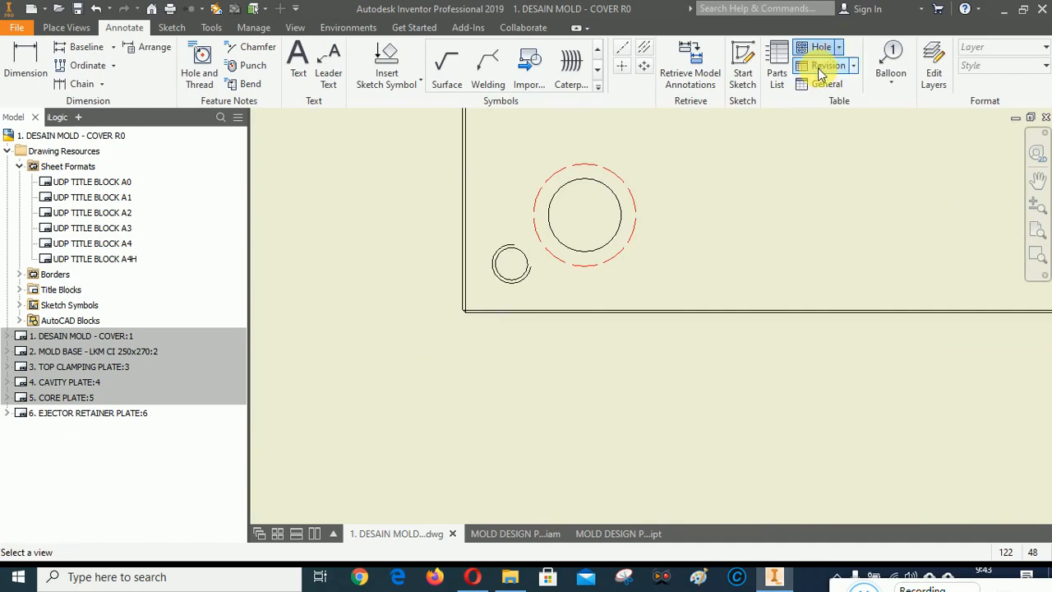
scroll(469, 415, "down", 3)
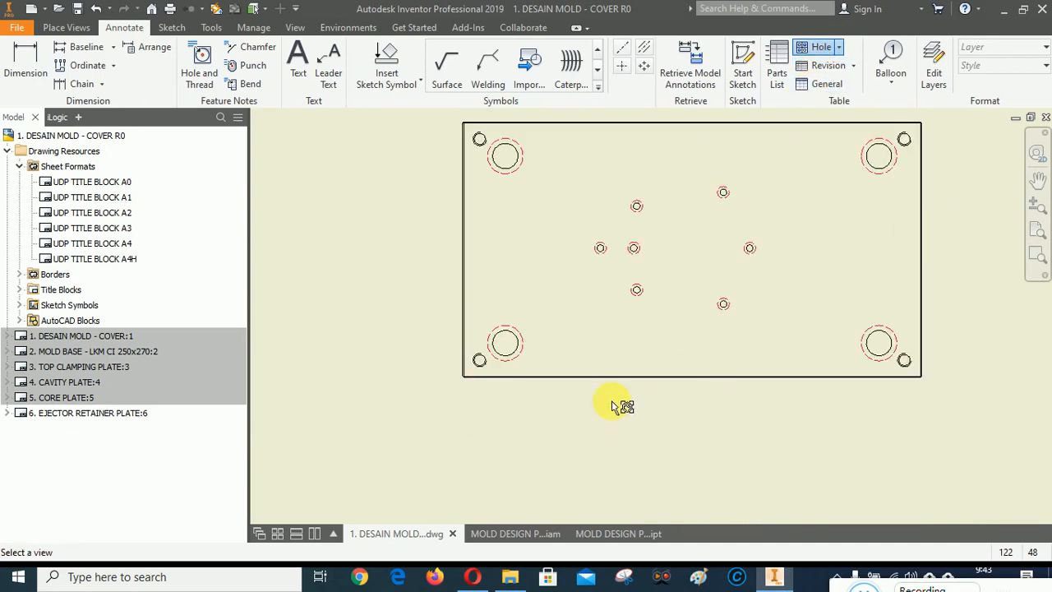
left_click(586, 321)
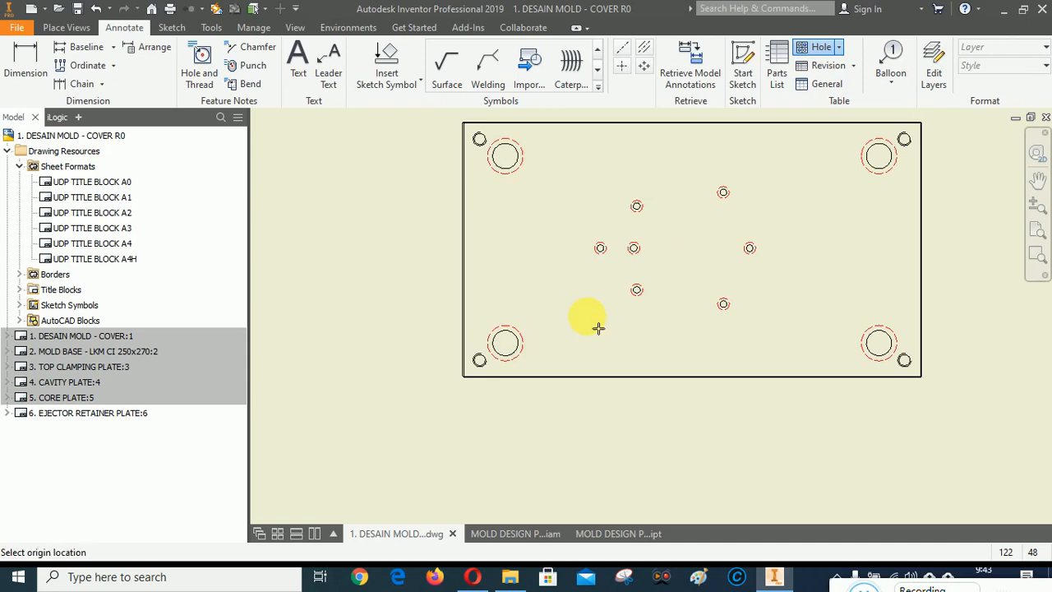
scroll(465, 377, "down", 5)
scroll(466, 380, "down", 10)
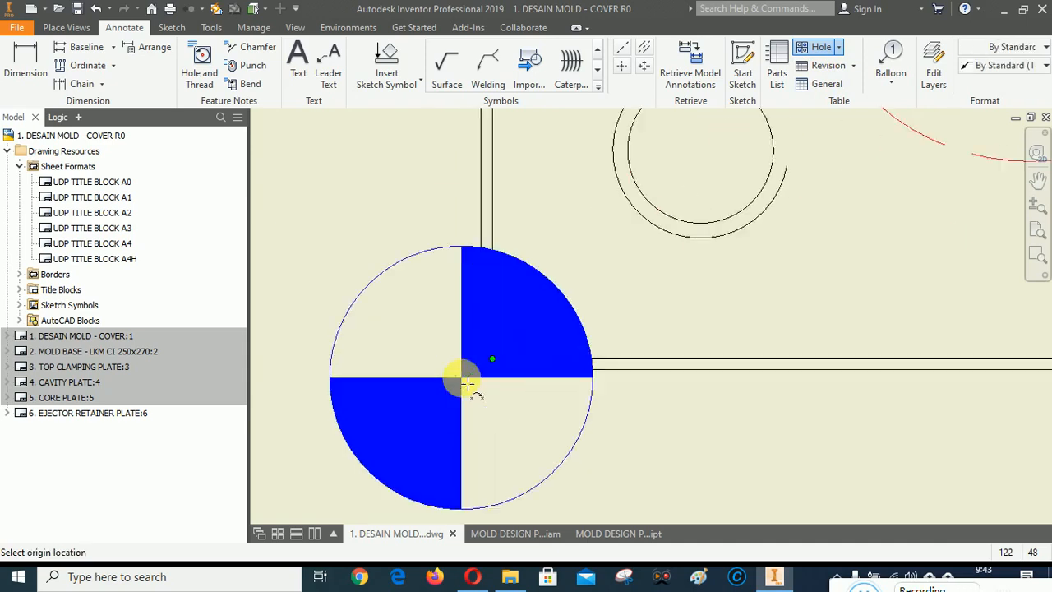
mouse_move(585, 397)
middle_mouse_down()
mouse_move(507, 349)
mouse_move(493, 366)
mouse_move(521, 375)
mouse_move(507, 367)
mouse_move(507, 331)
mouse_move(526, 372)
middle_mouse_up()
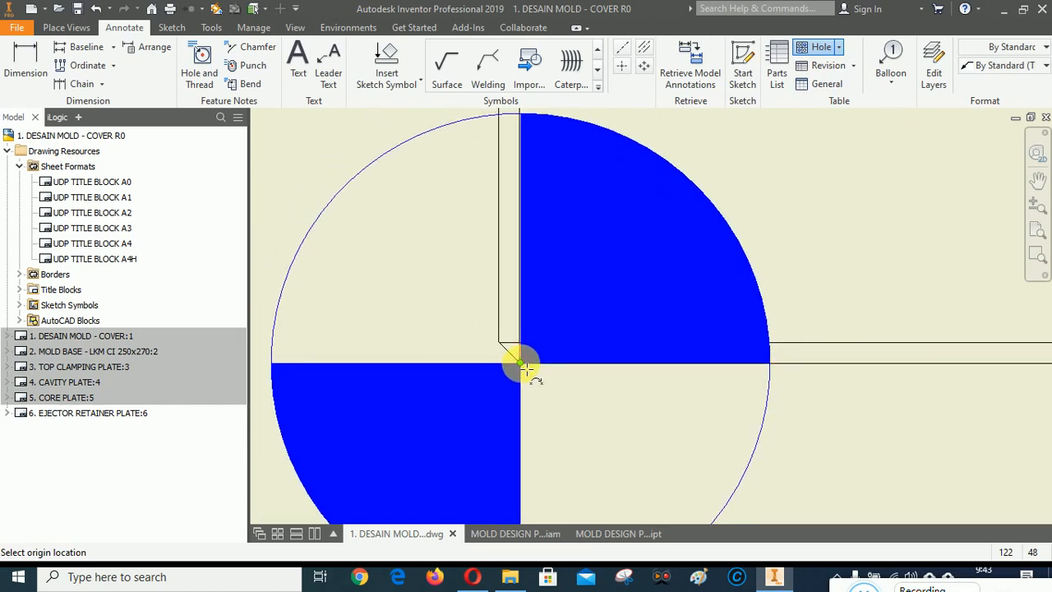
left_click(526, 371)
scroll(563, 294, "down", 6)
scroll(563, 294, "up", 3)
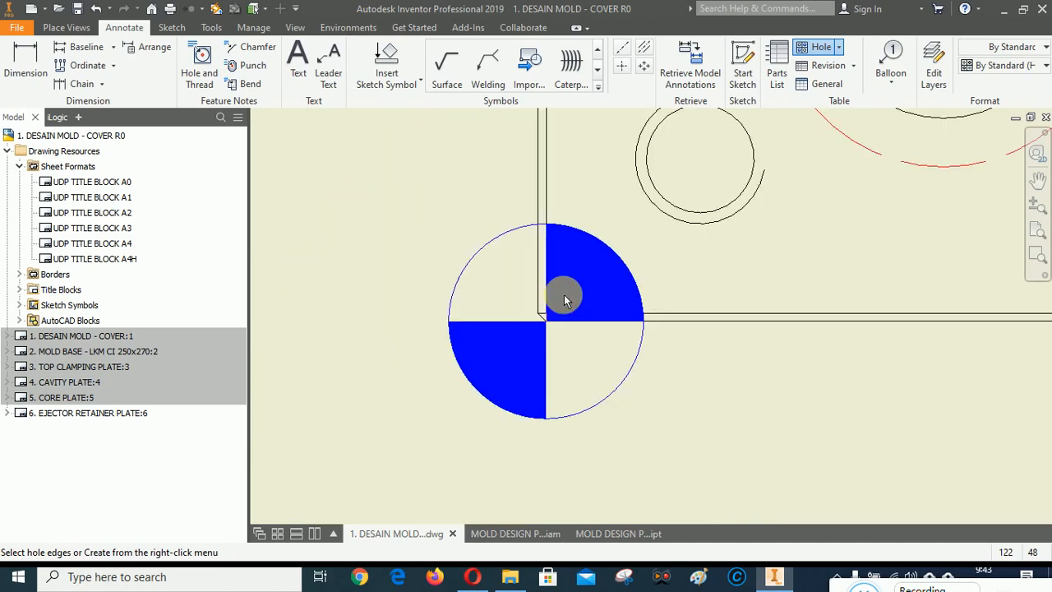
right_click(715, 367)
left_click(777, 362)
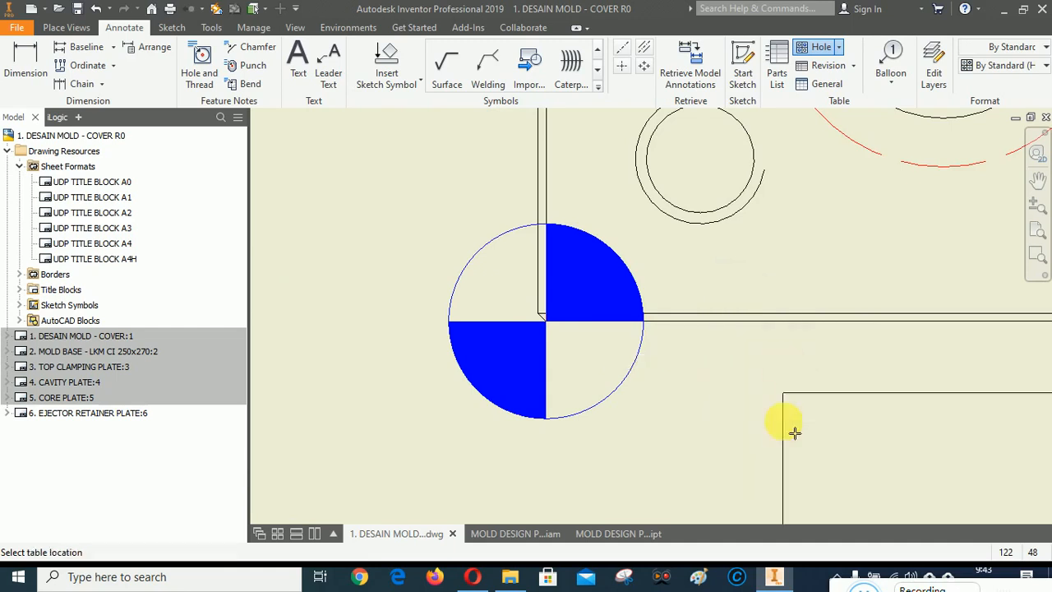
scroll(448, 345, "down", 4)
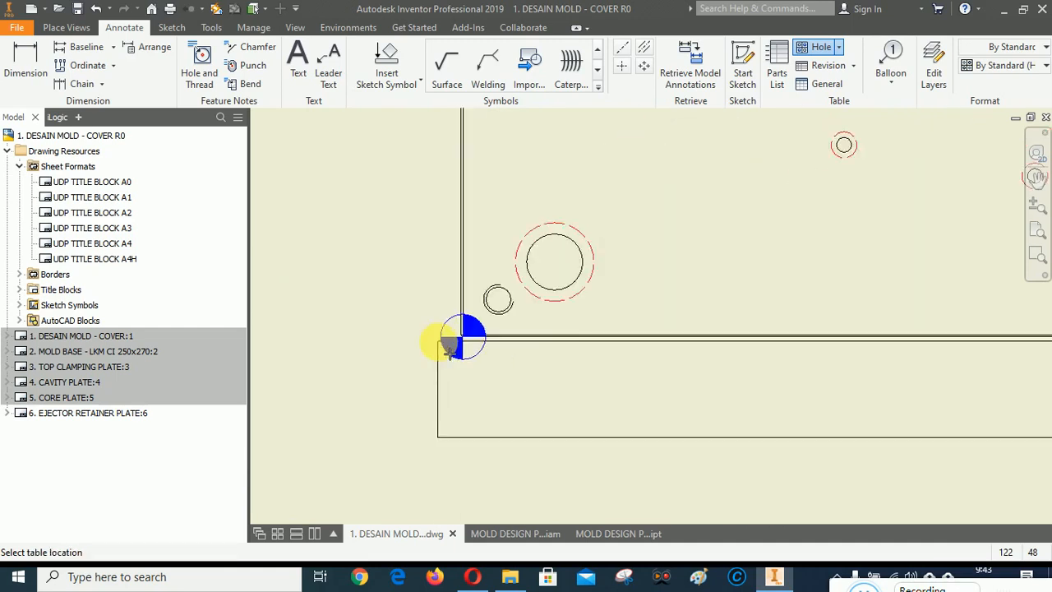
scroll(442, 341, "up", 3)
key("Escape")
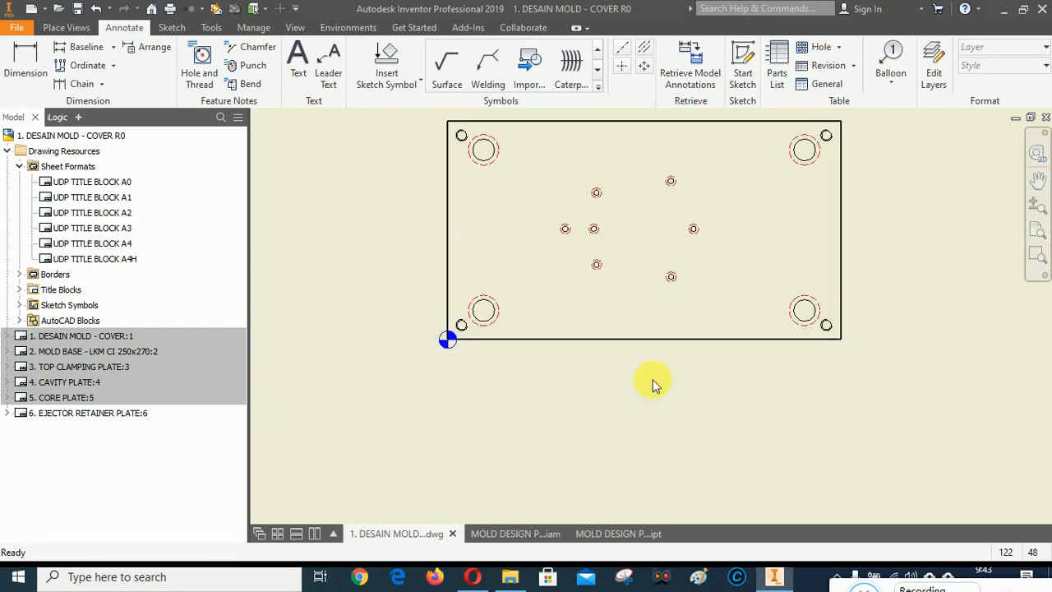
Step: Edit the hole table's origin indicator at the plate's lower-left corner and set its Relative X to -0,5
scroll(427, 340, "up", 5)
scroll(679, 356, "up", 2)
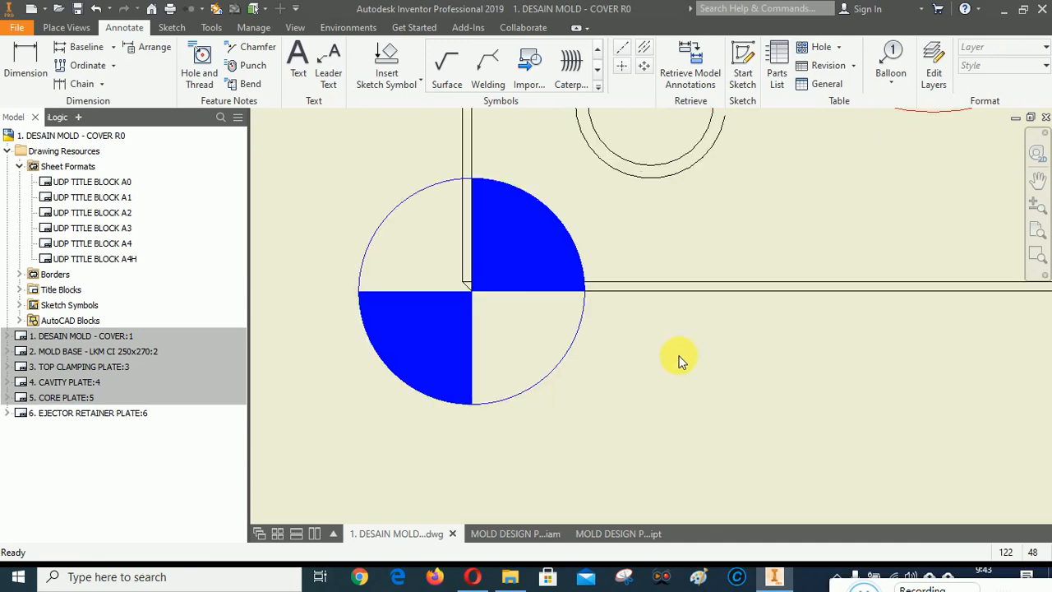
left_click(494, 284)
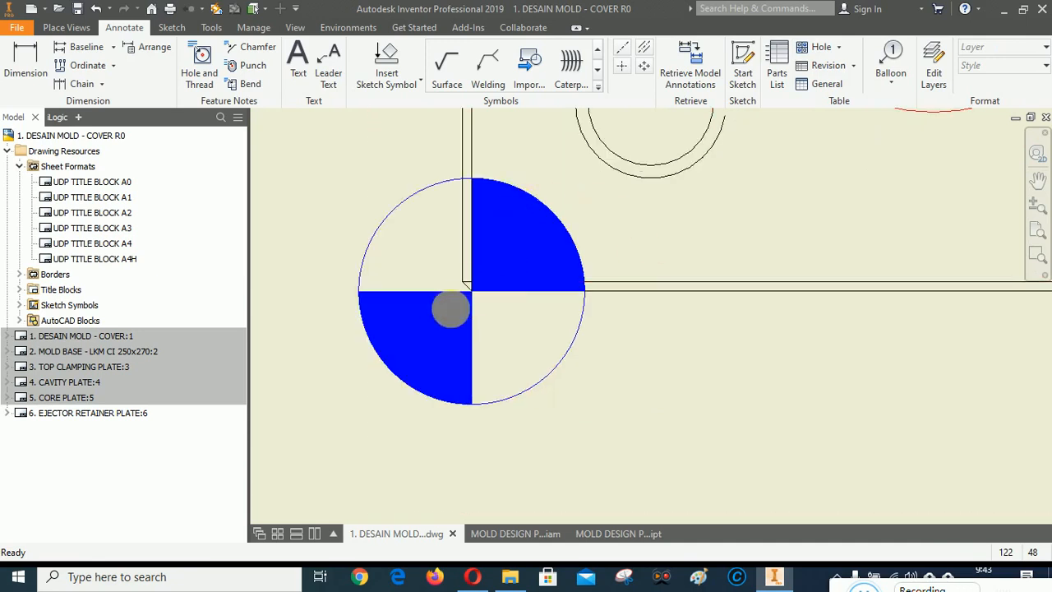
left_click(475, 298)
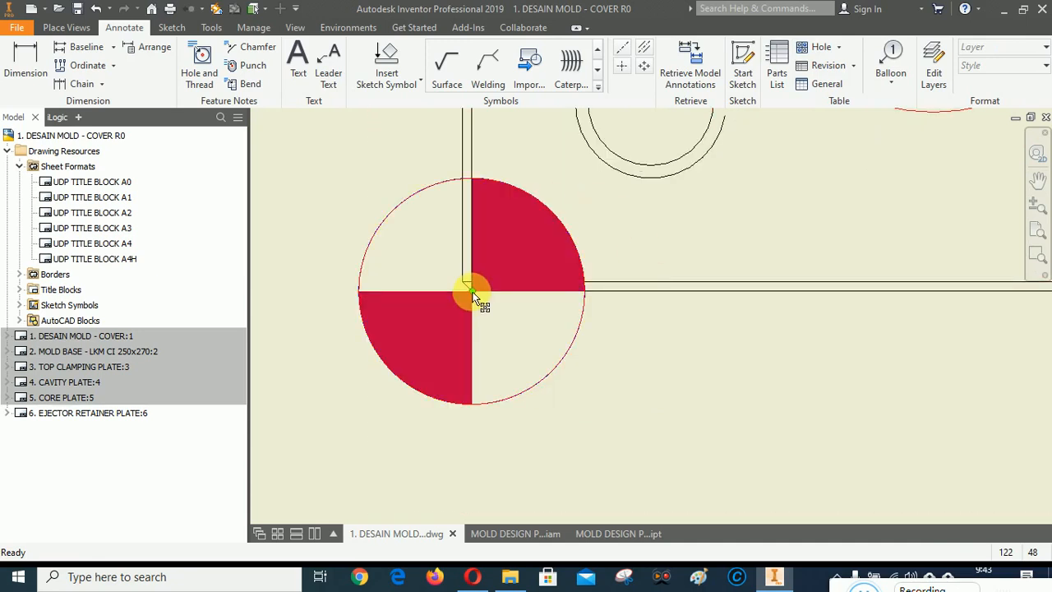
mouse_move(473, 292)
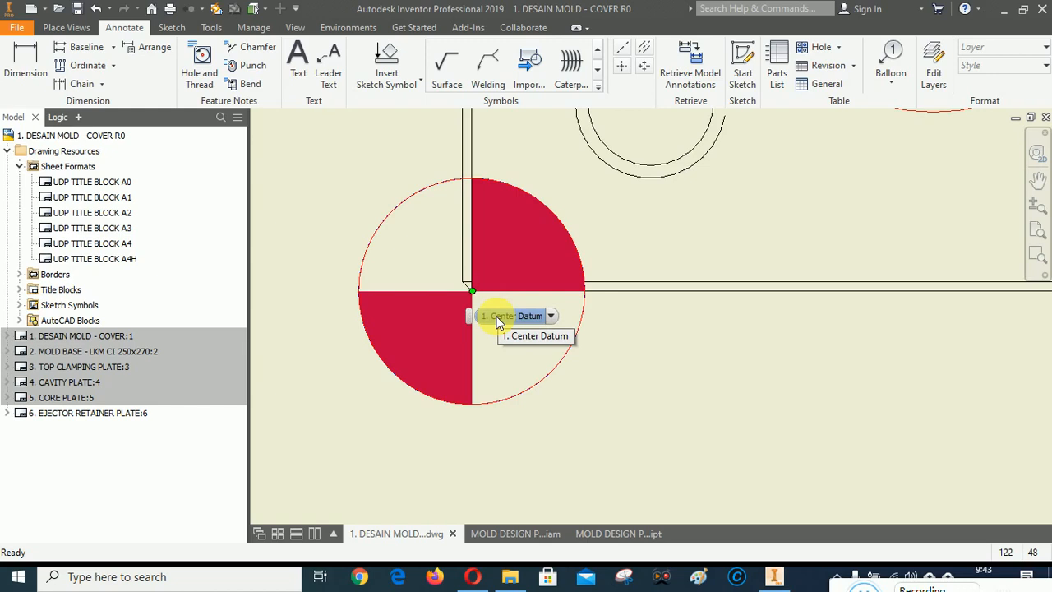
left_click(475, 295)
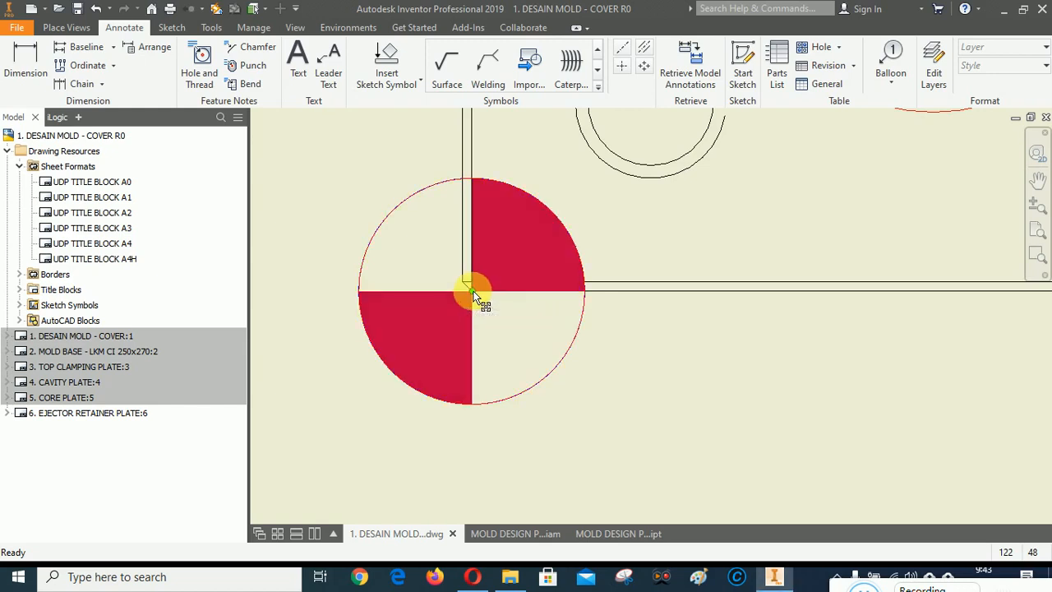
mouse_move(474, 294)
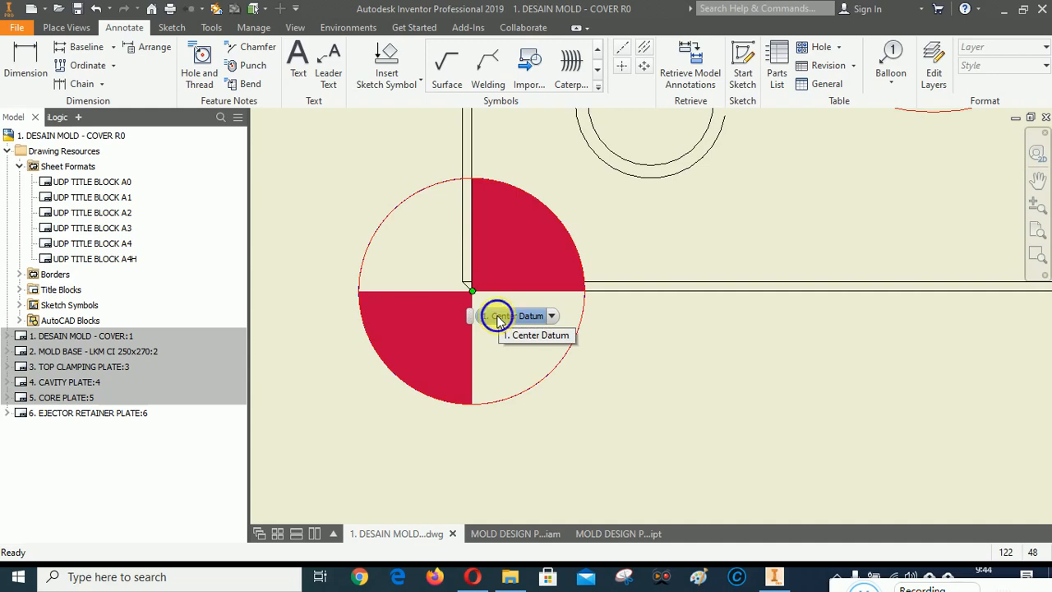
left_click(497, 317)
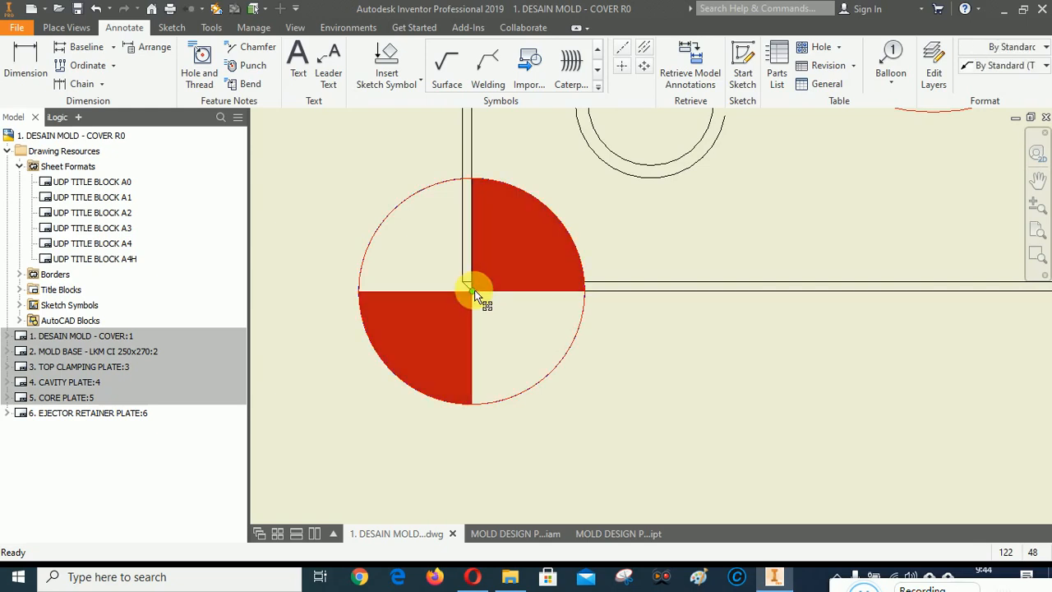
right_click(474, 293)
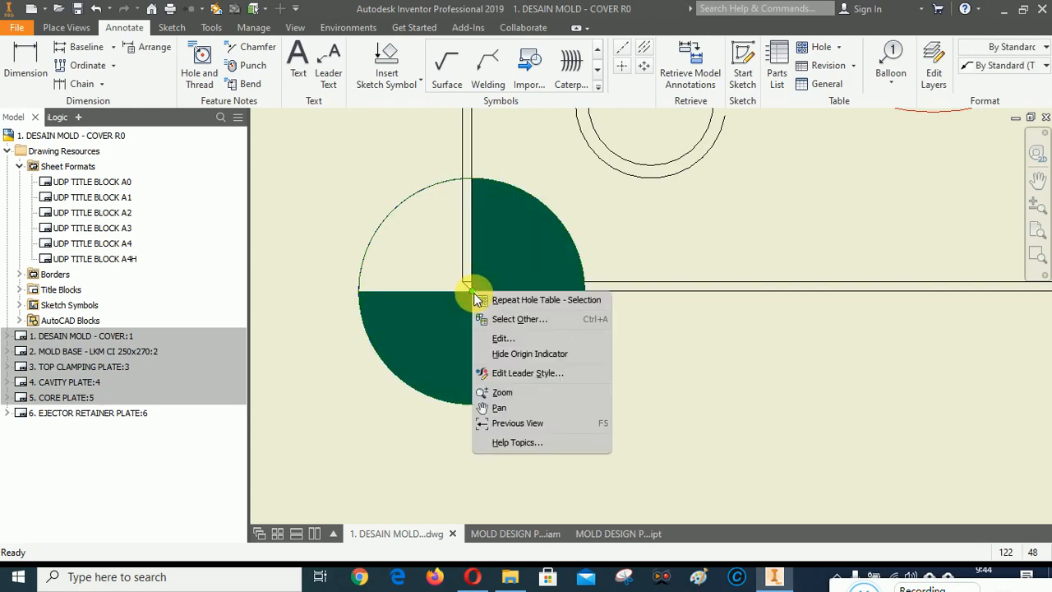
left_click(501, 339)
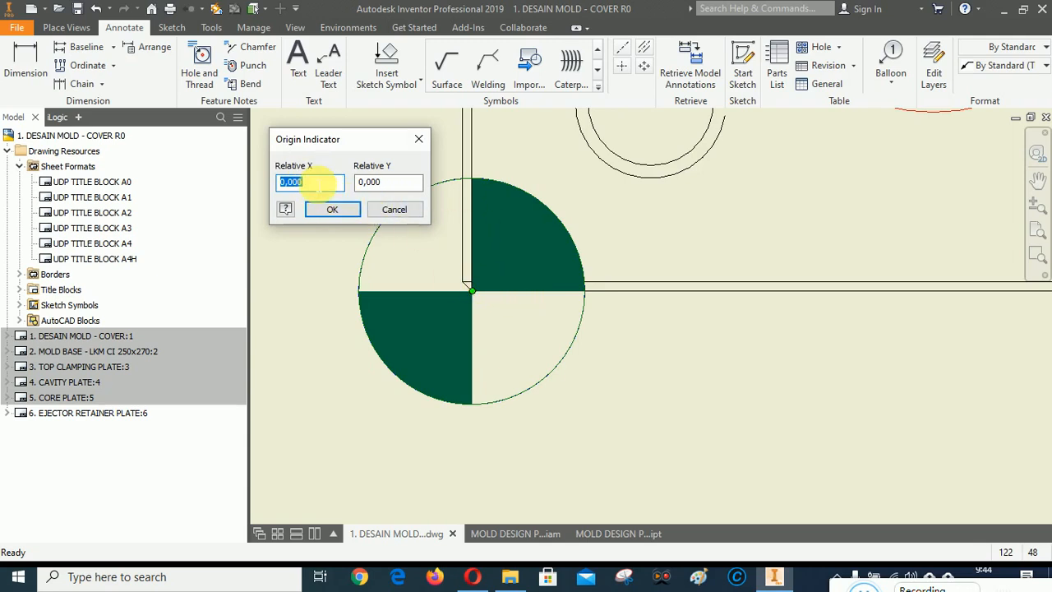
type("-0,5")
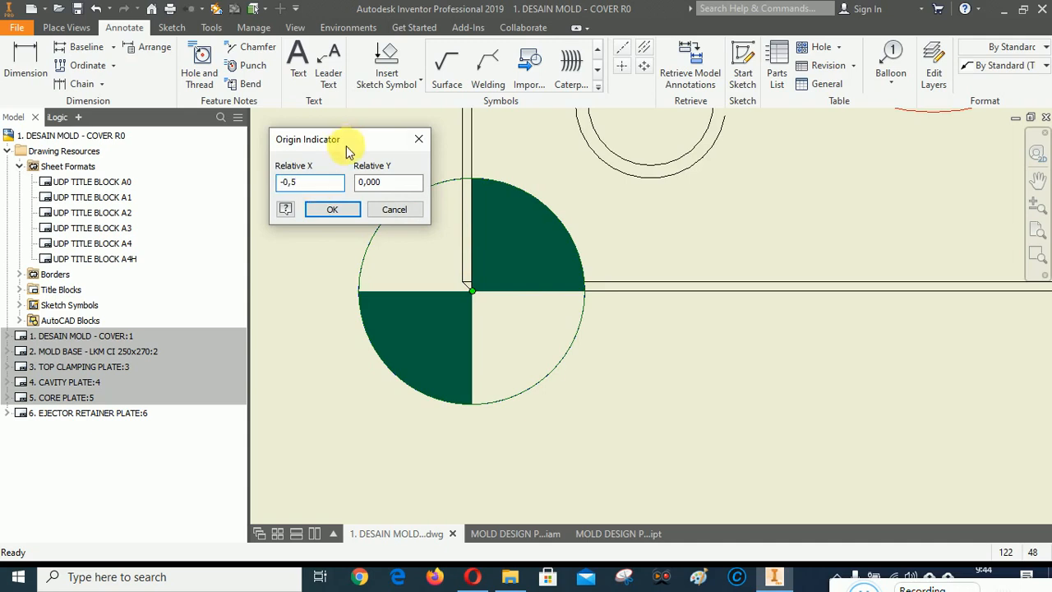
left_click(331, 210)
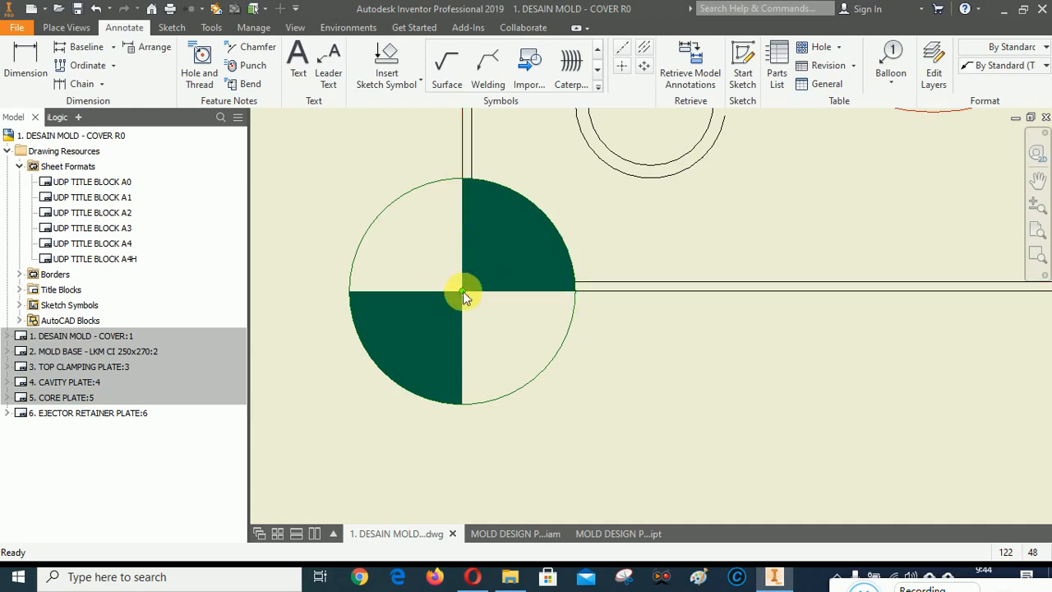
Step: Start a selection-based hole table on the plan view and select the seven small counterbored holes in the middle of the plate
scroll(400, 350, "up", 6)
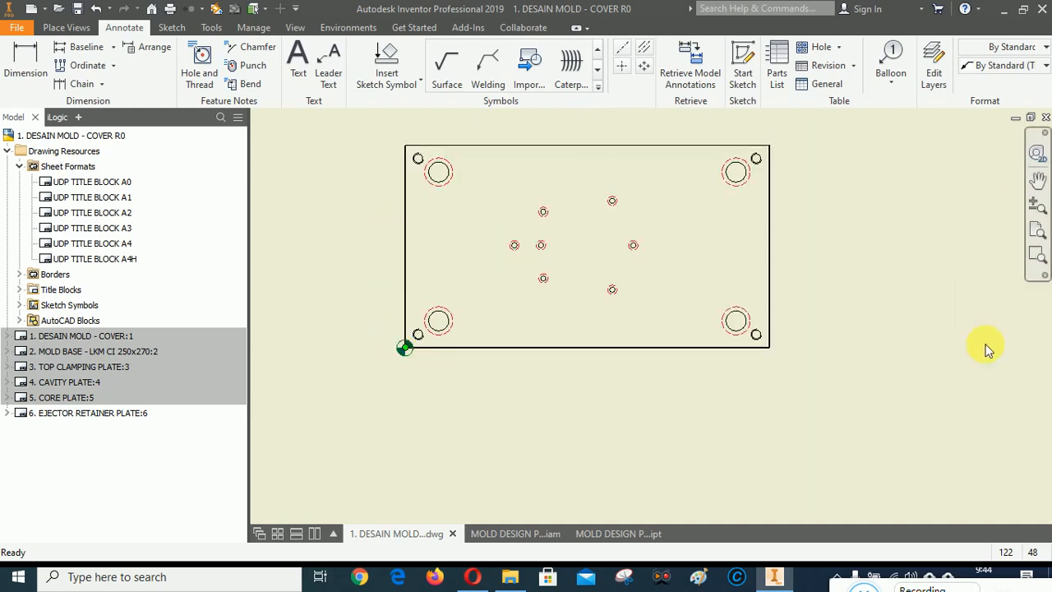
left_click(819, 47)
left_click(721, 271)
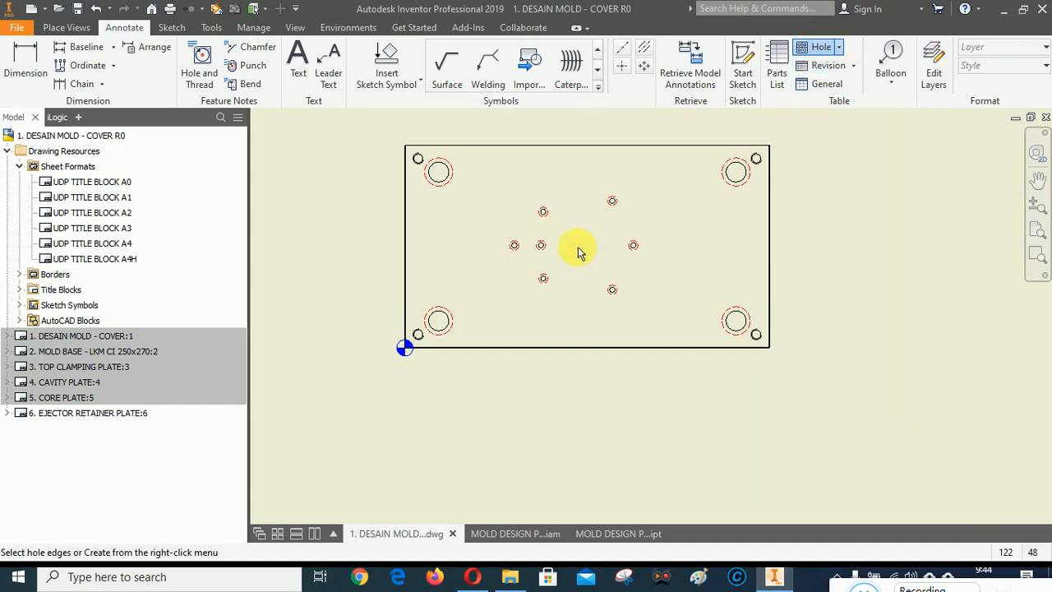
left_click_drag(494, 171, 674, 324)
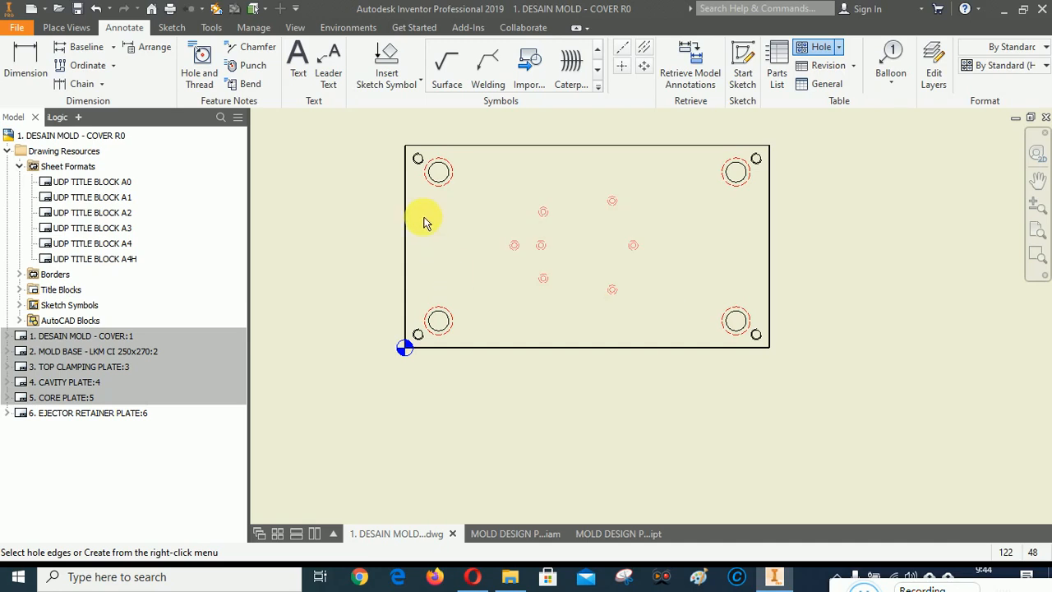
scroll(422, 216, "down", 5)
scroll(447, 226, "up", 4)
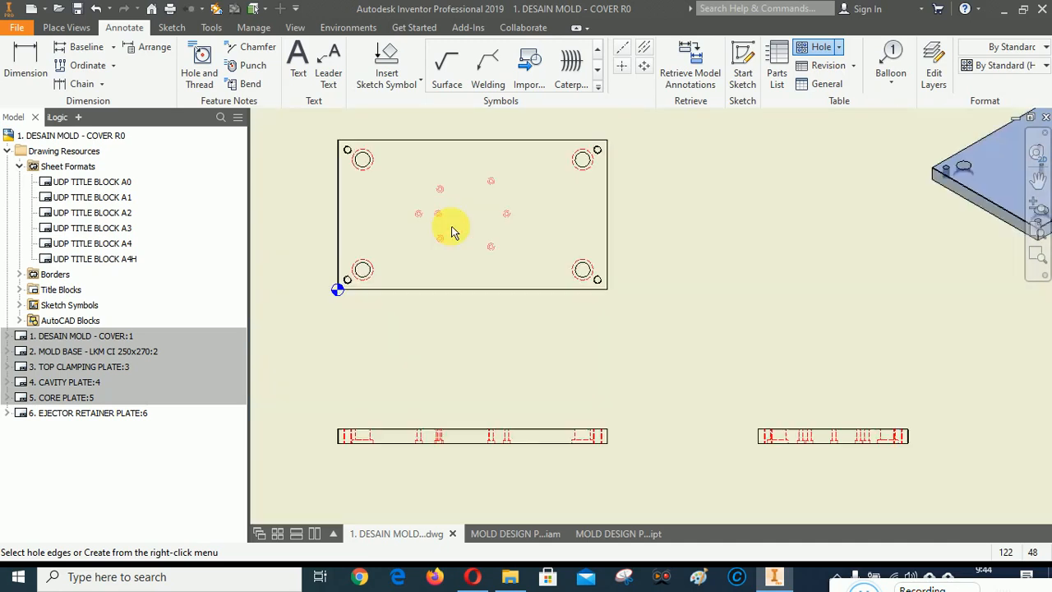
scroll(578, 226, "down", 3)
Step: Create the hole table from the selected holes and place it above the title block, below the isometric view
right_click(580, 222)
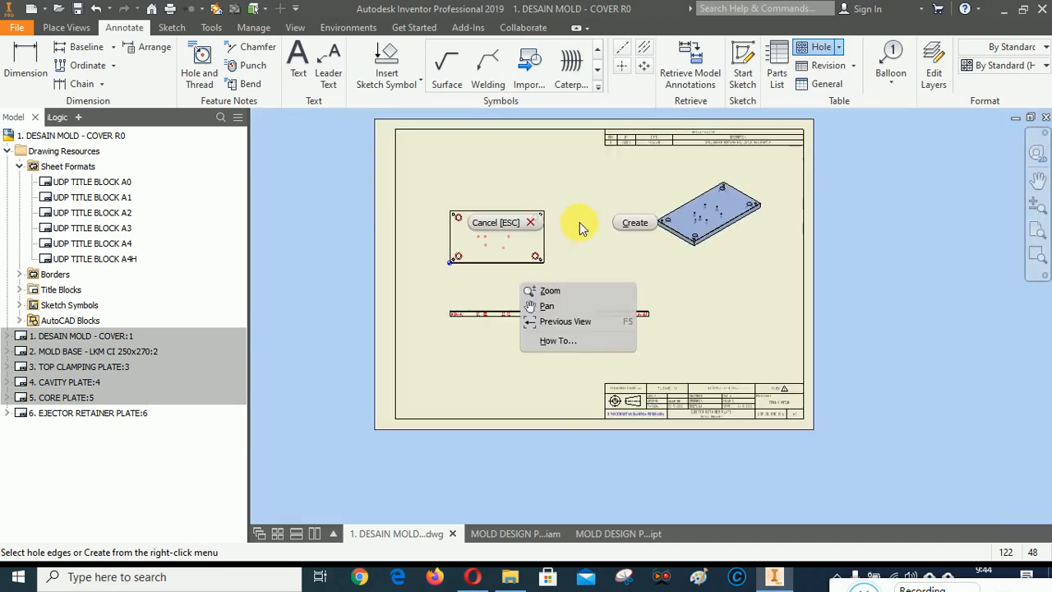
left_click(635, 223)
scroll(742, 301, "up", 5)
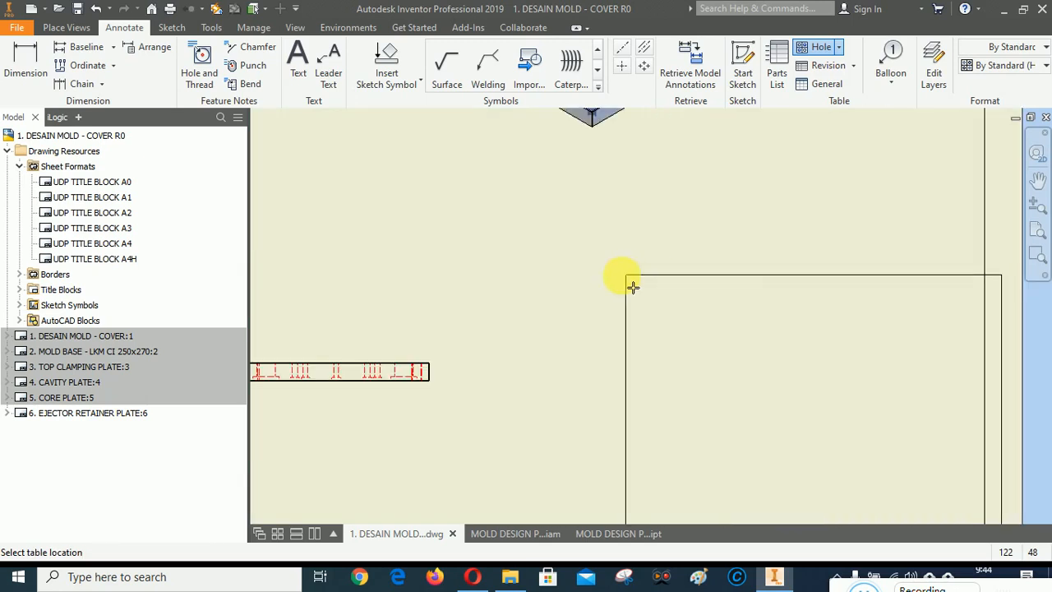
scroll(633, 286, "down", 2)
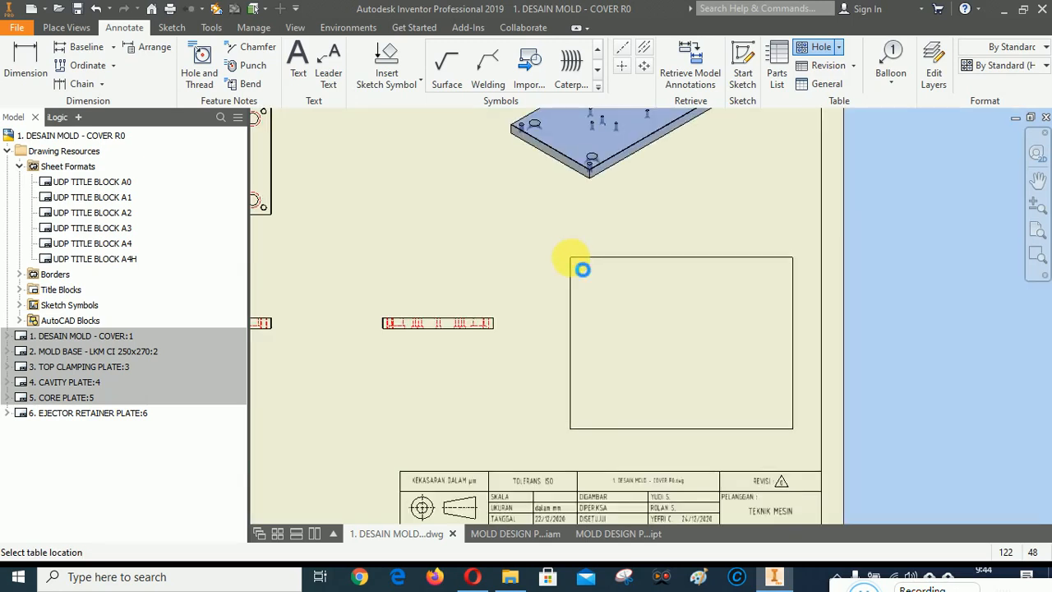
left_click(582, 269)
Step: Examine the hole table and the hole tags in the plan view, and open the 5. CORE PLATE sheet for reference
scroll(723, 370, "up", 3)
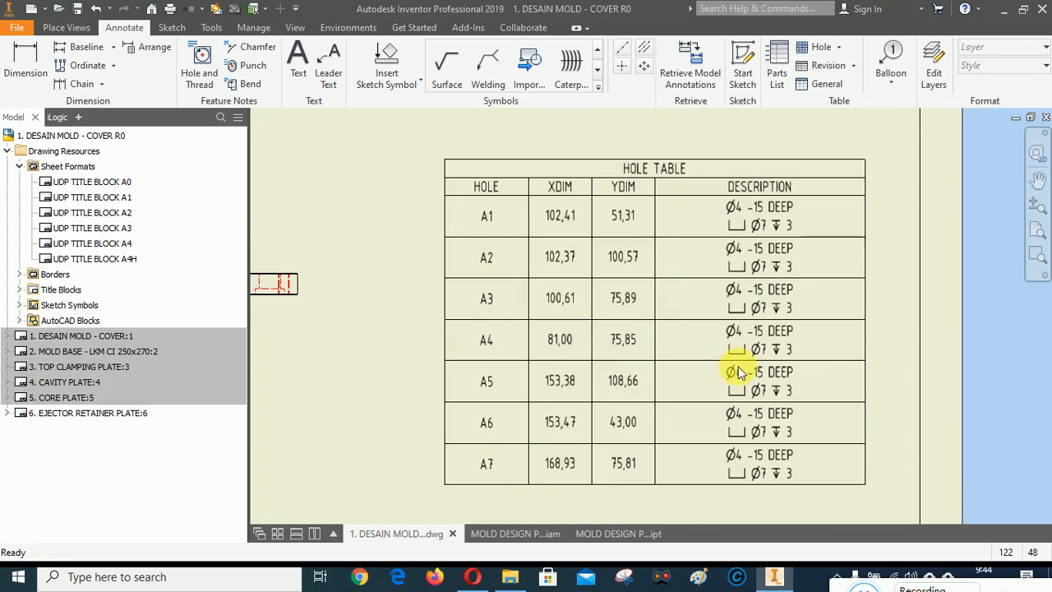
scroll(738, 371, "down", 3)
scroll(501, 289, "up", 4)
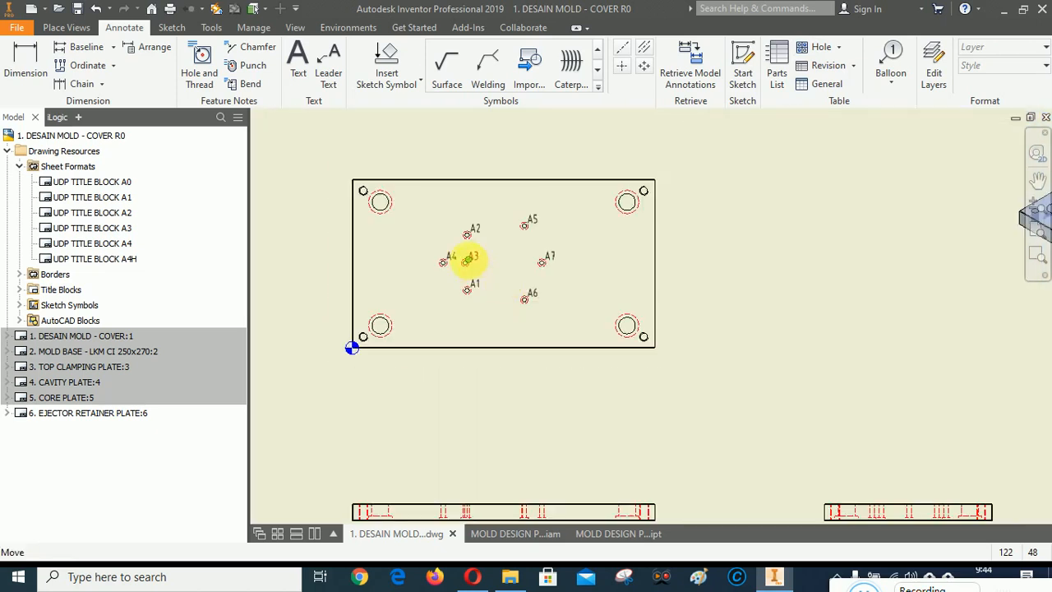
scroll(469, 260, "up", 3)
scroll(446, 350, "down", 1)
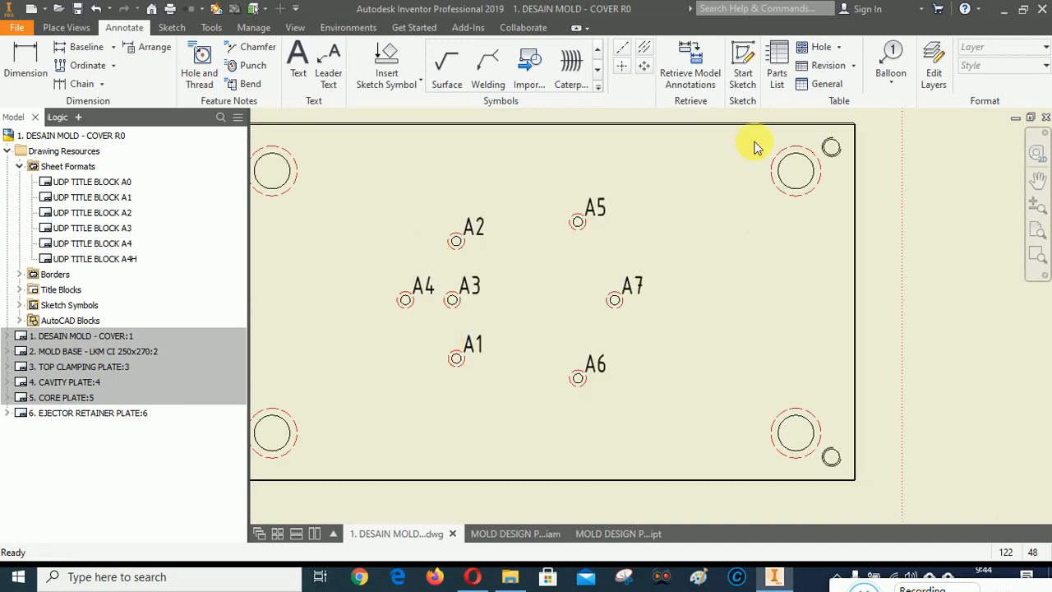
scroll(449, 284, "up", 2)
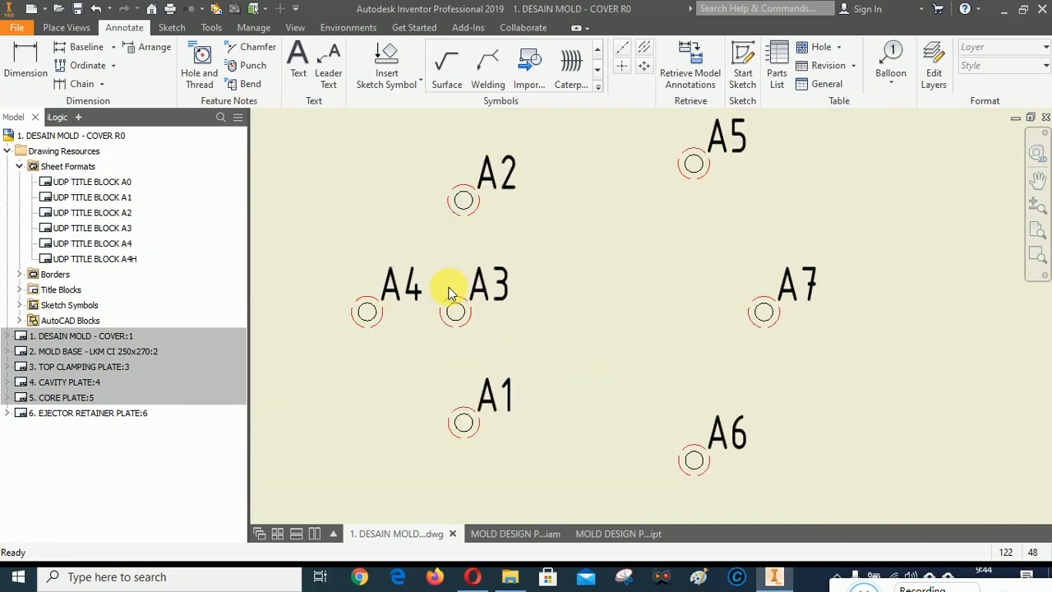
double_click(69, 399)
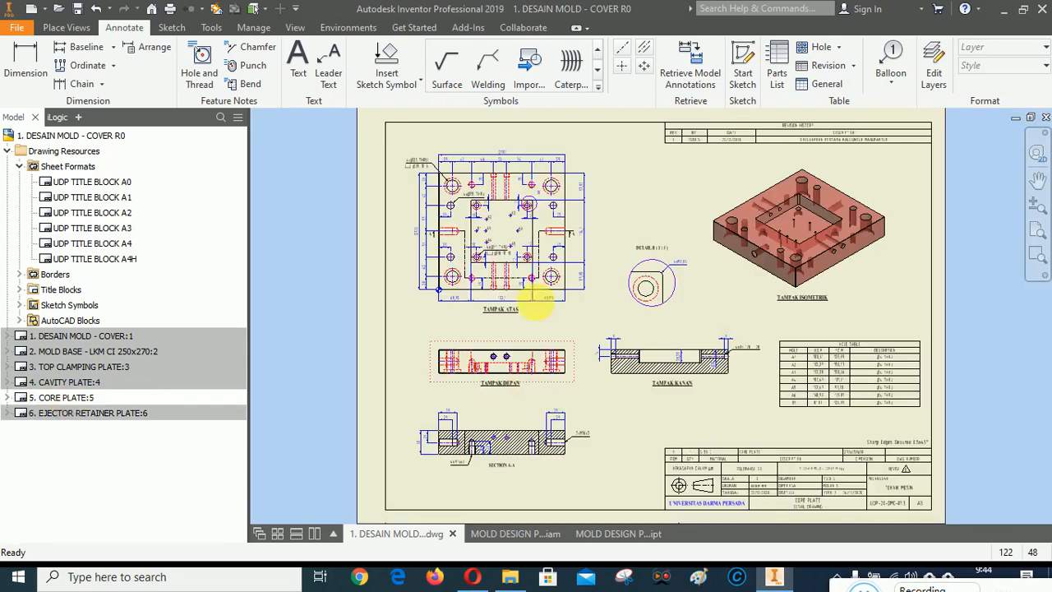
Step: Check the core plate's hole tags, return to the 6. EJECTOR RETAINER PLATE sheet and rename the leftmost pin hole's tag as B1
scroll(493, 234, "up", 3)
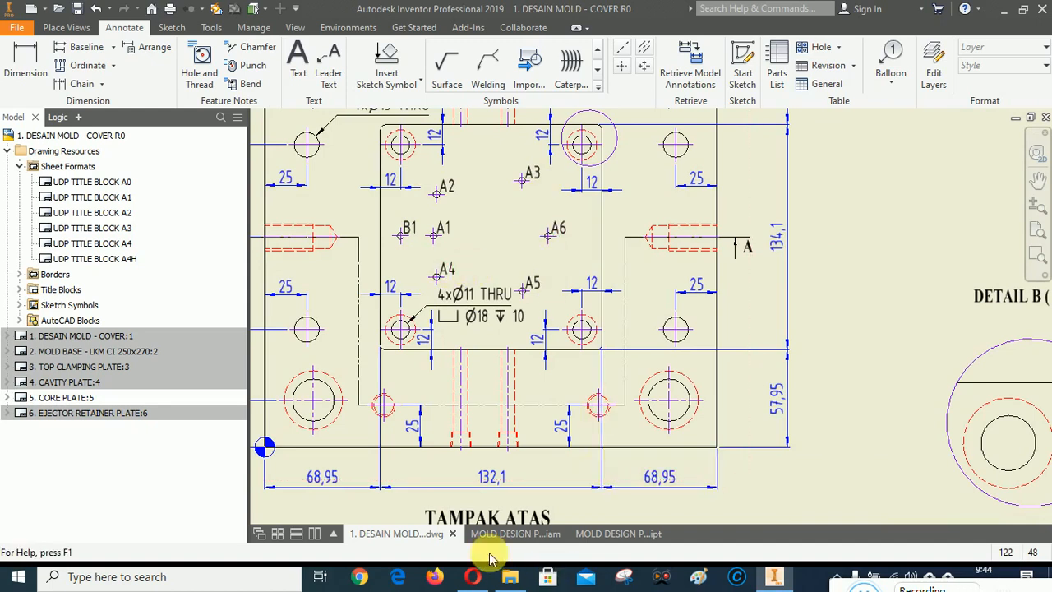
double_click(127, 413)
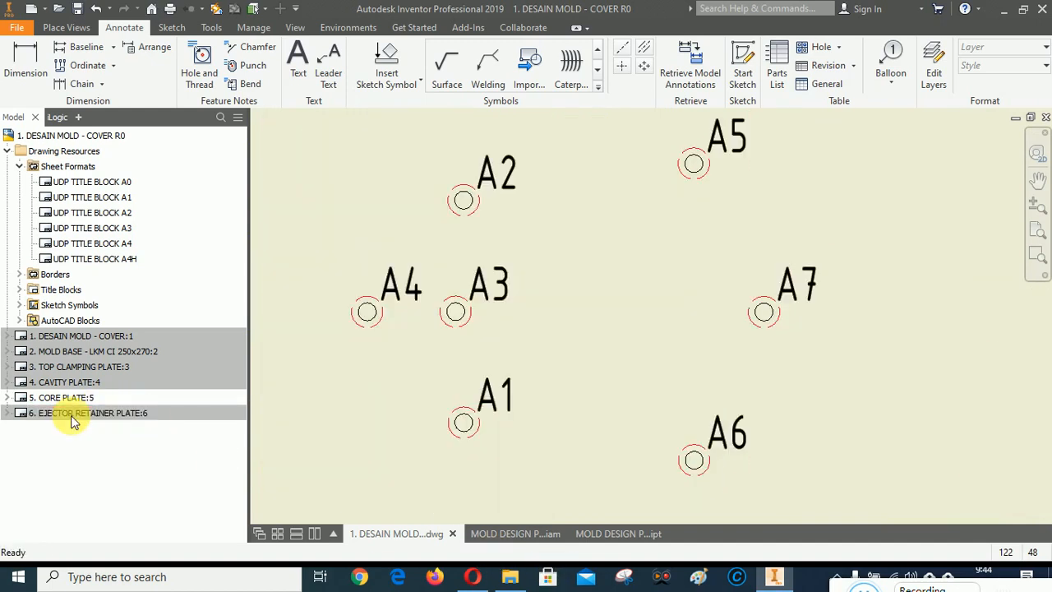
double_click(396, 291)
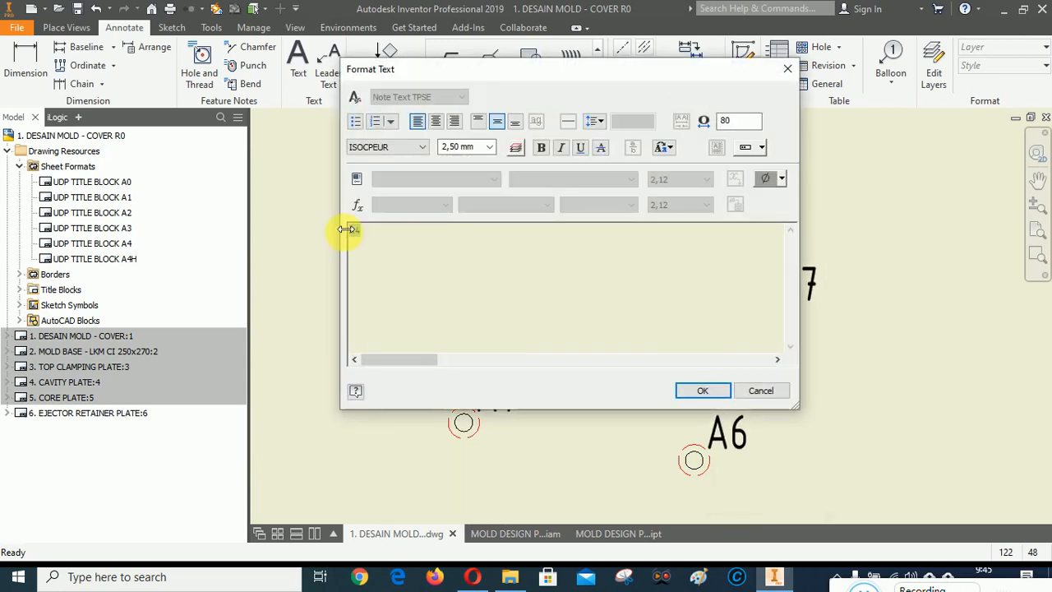
type("B1")
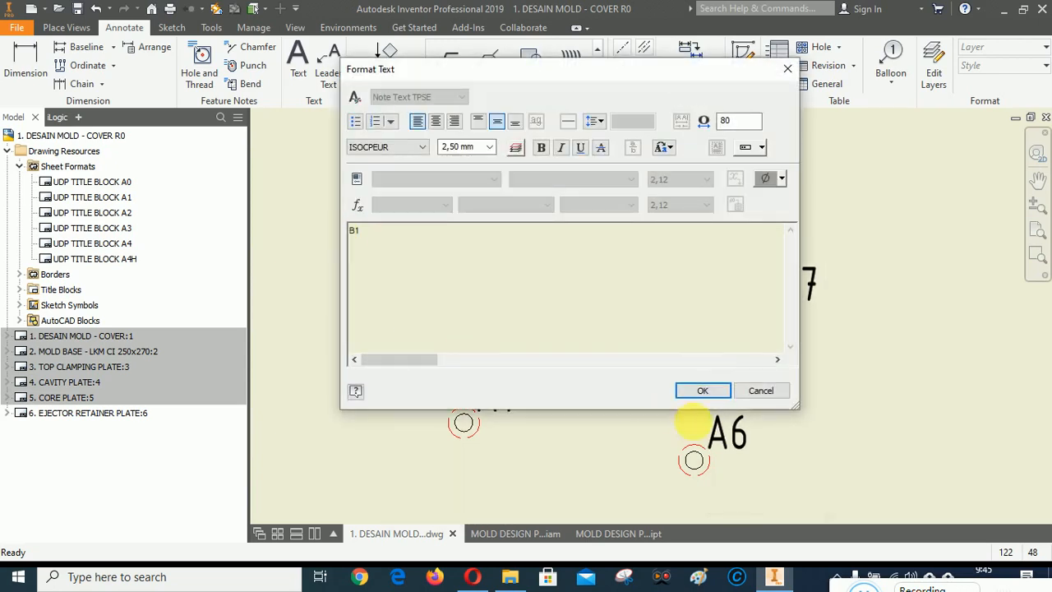
left_click(702, 390)
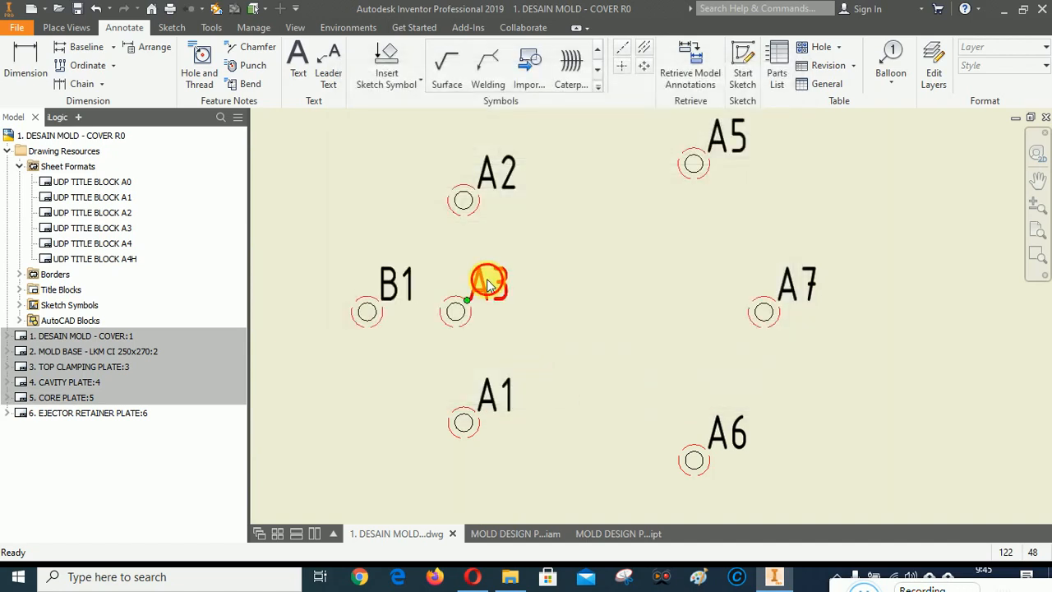
Step: Rename the tag of the pin hole beside B1 as A1 and the upper-right pin hole's tag as A3, keeping A2
double_click(486, 279)
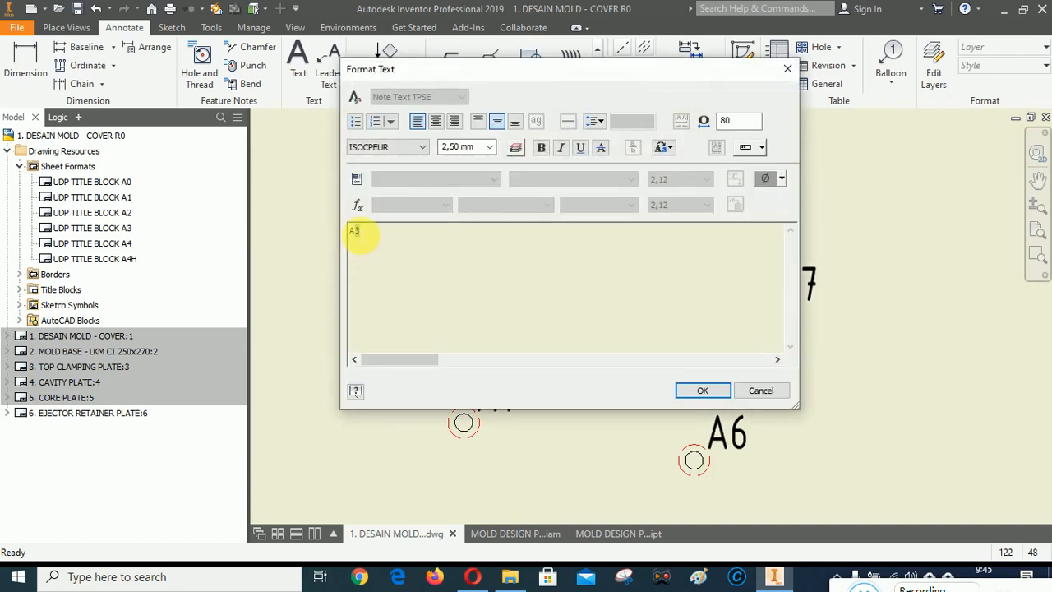
left_click(701, 391)
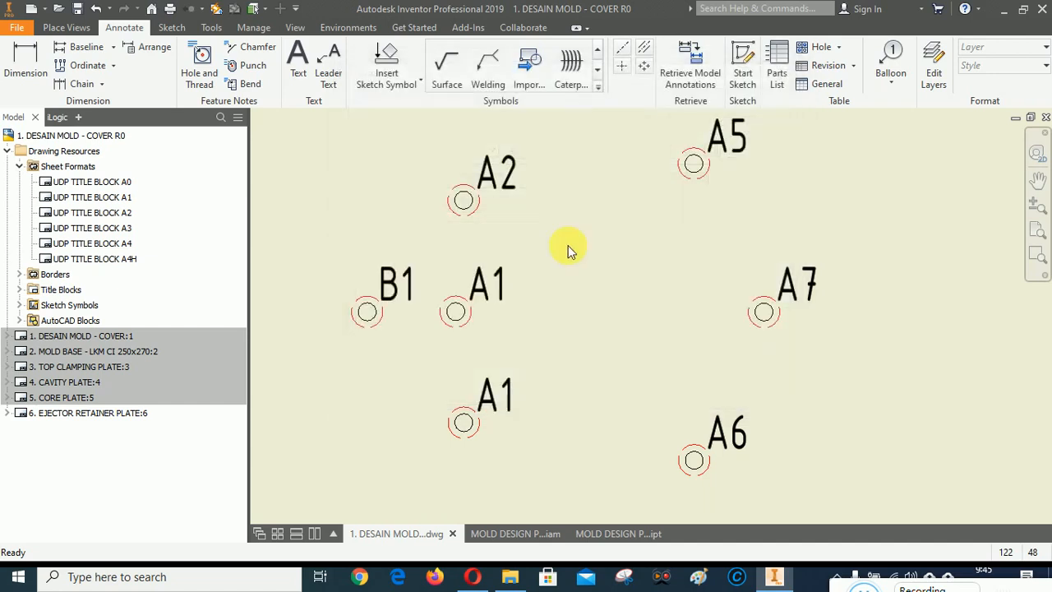
double_click(509, 190)
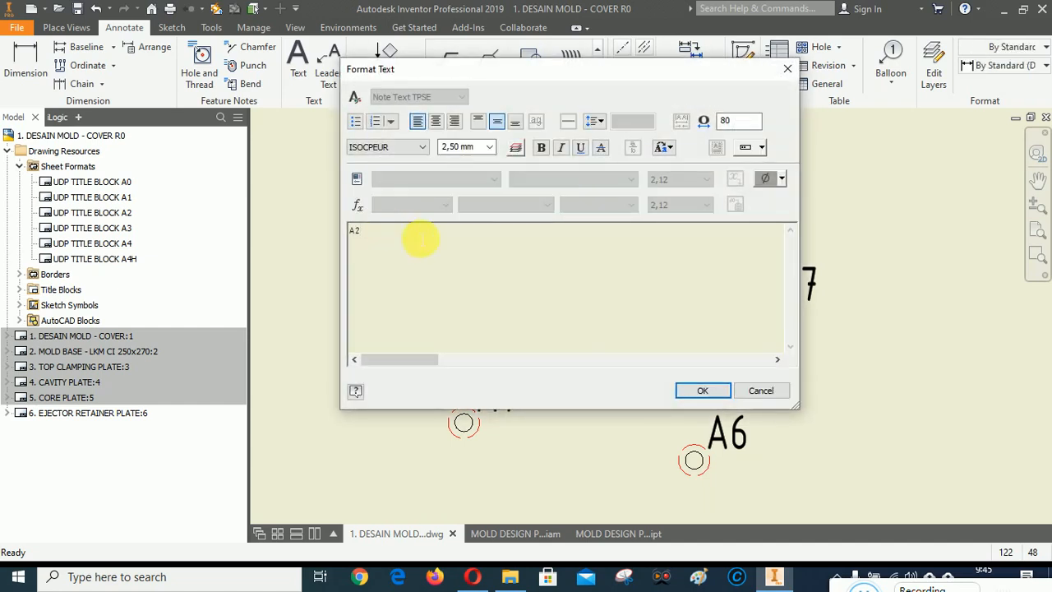
left_click(698, 391)
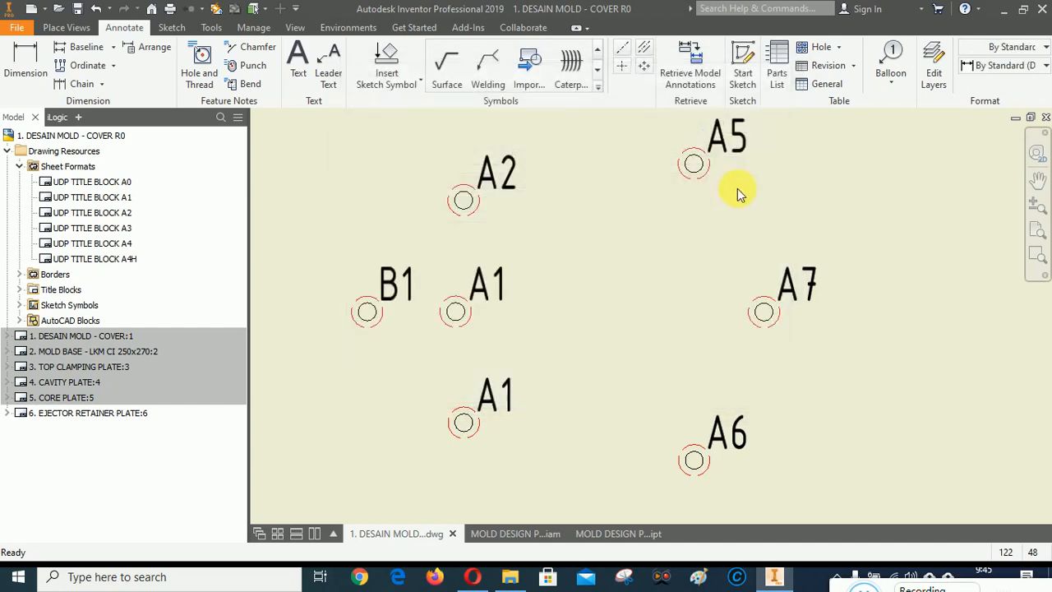
double_click(737, 140)
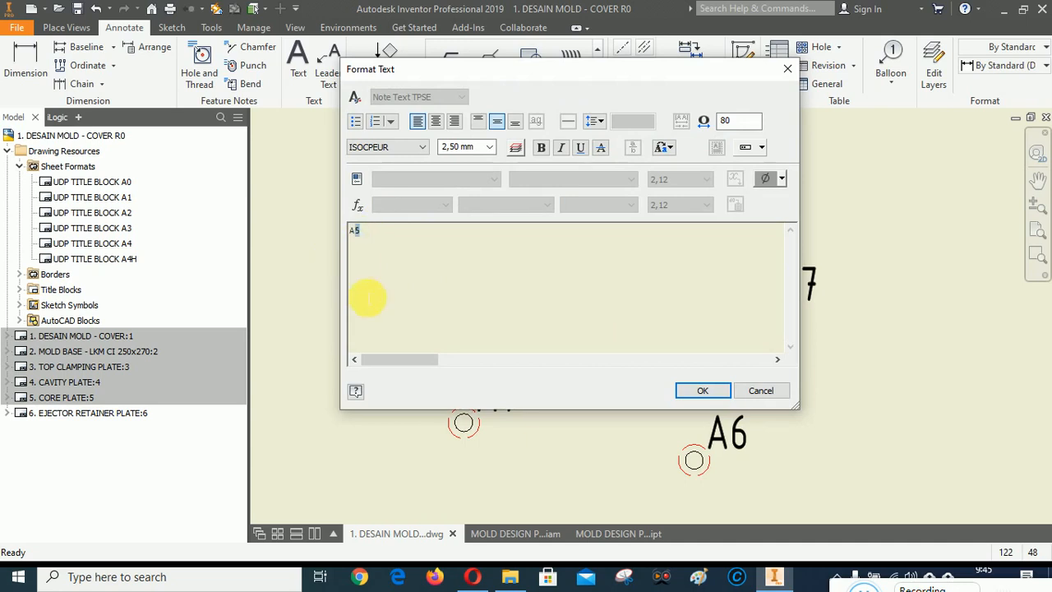
left_click(701, 392)
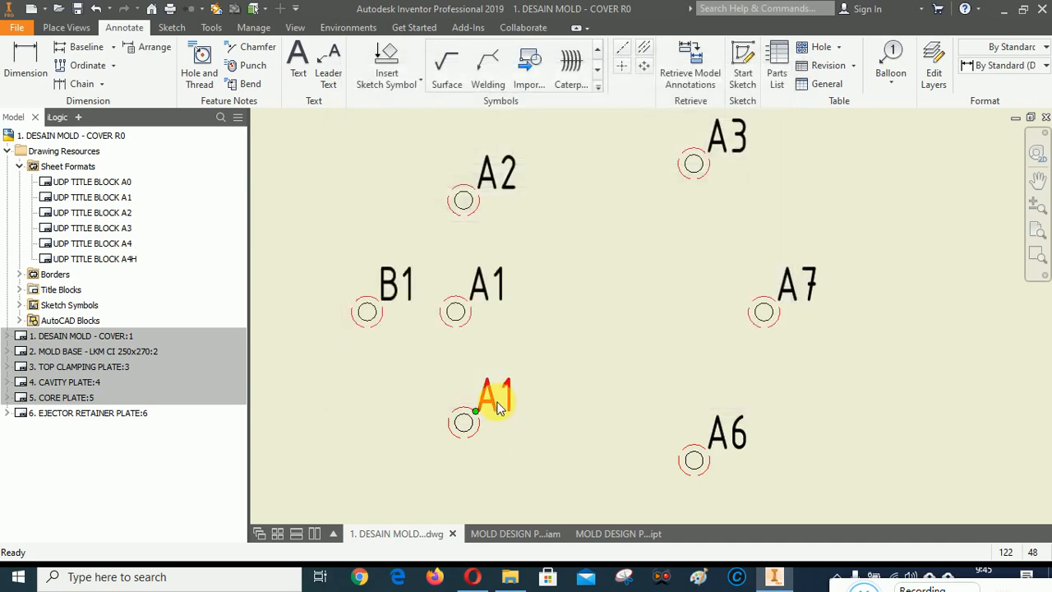
Step: Rename the remaining pin hole tags: A4 for the lower-left hole, A5 for the lower-right hole and A6 for the rightmost hole
double_click(498, 408)
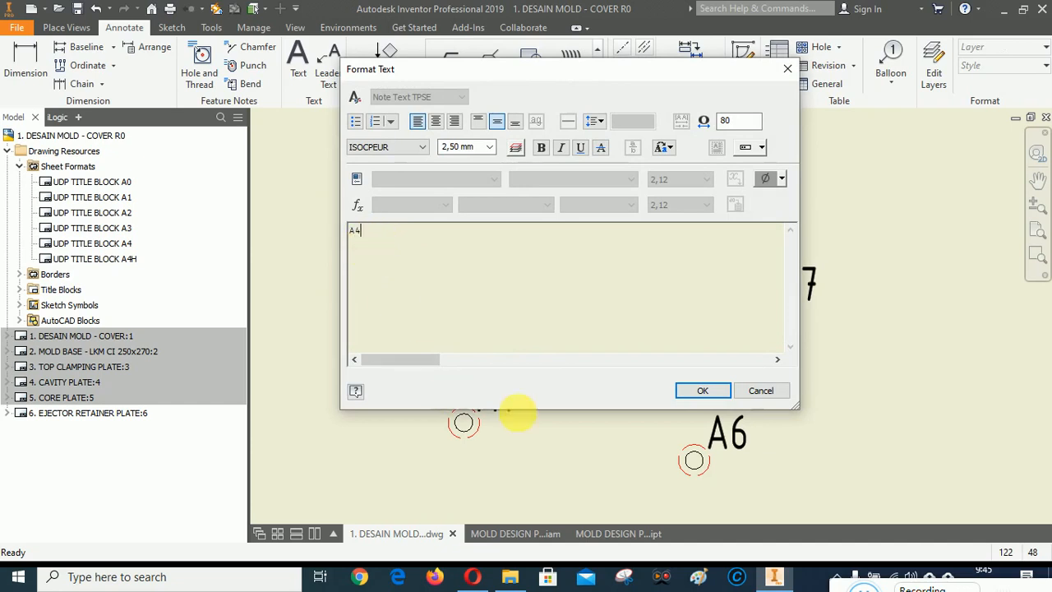
type("A4")
left_click(700, 392)
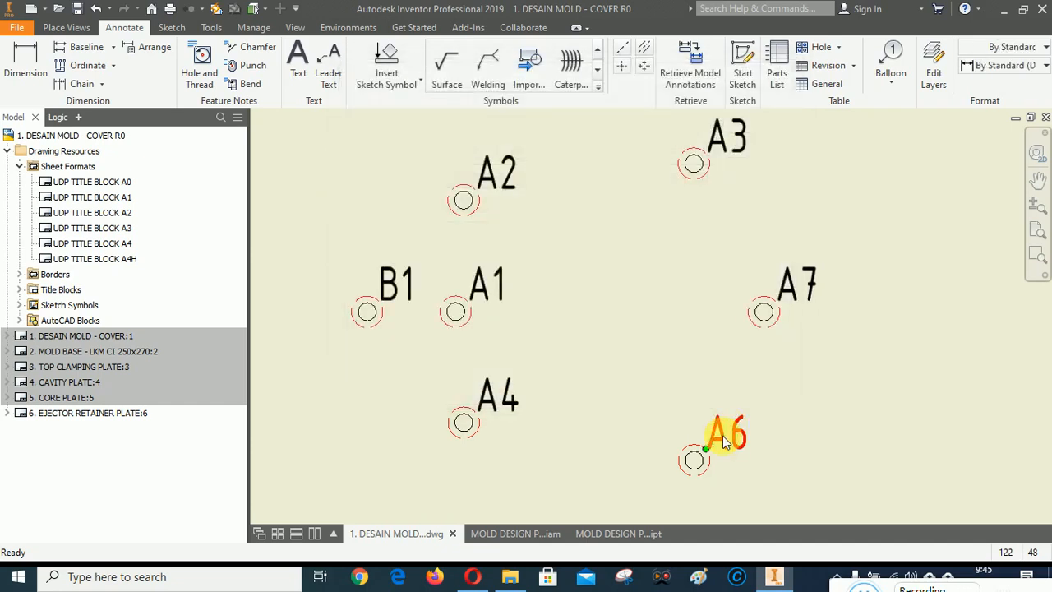
double_click(723, 443)
double_click(368, 234)
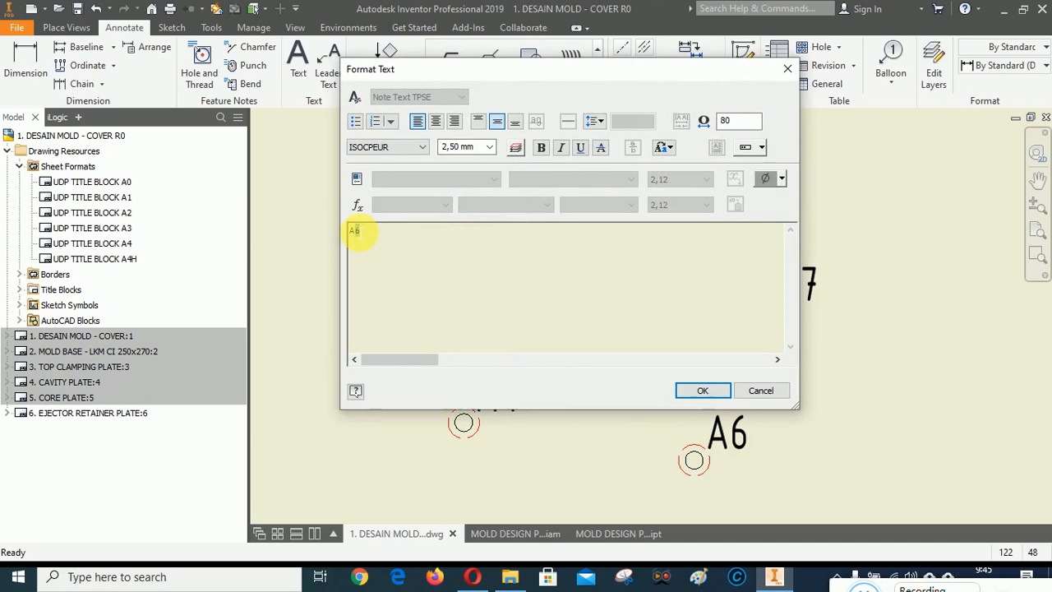
left_click(689, 390)
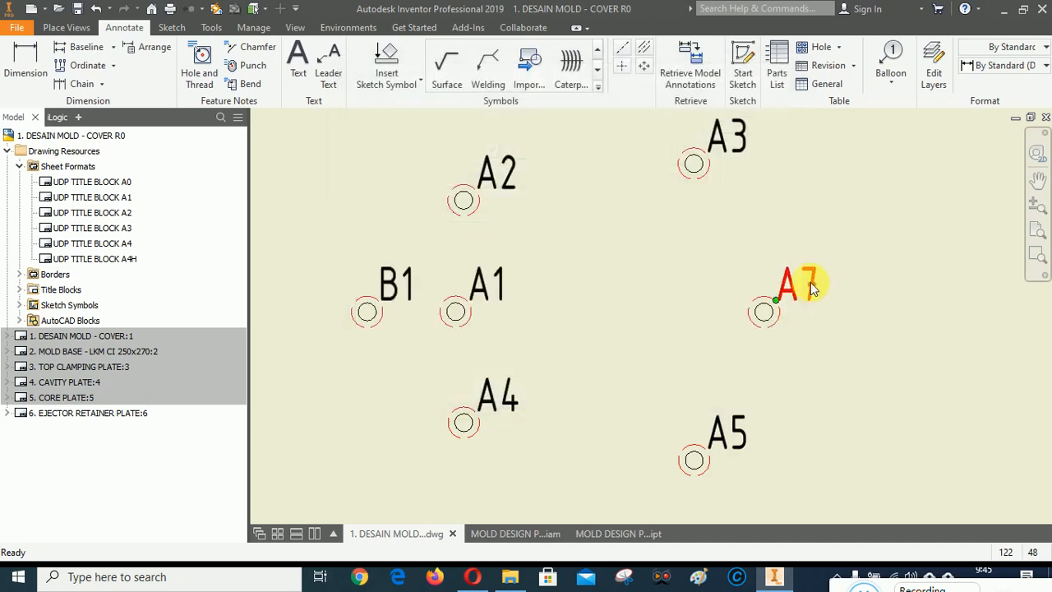
double_click(812, 285)
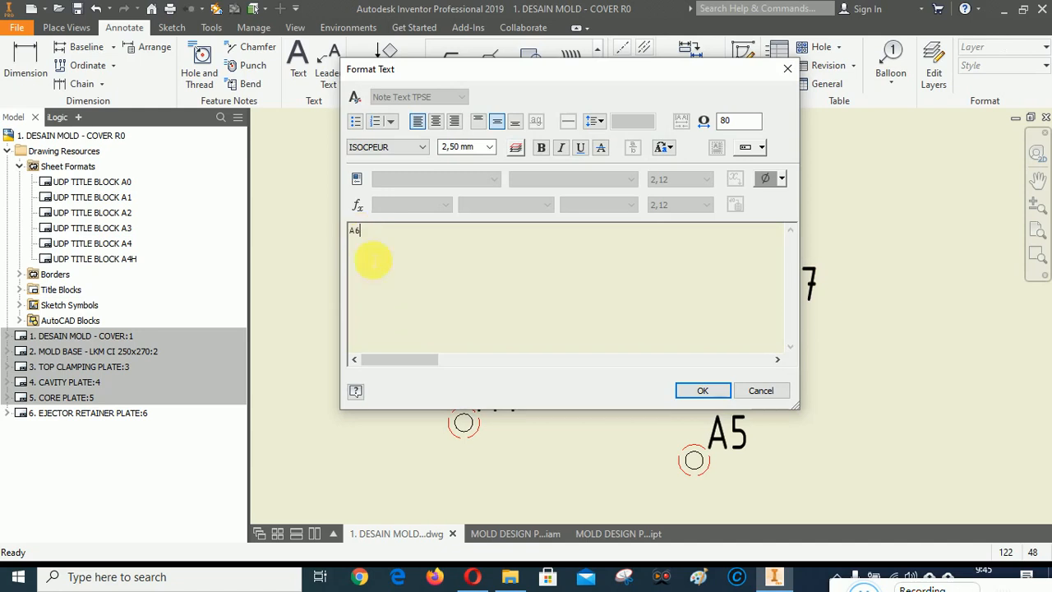
left_click(703, 391)
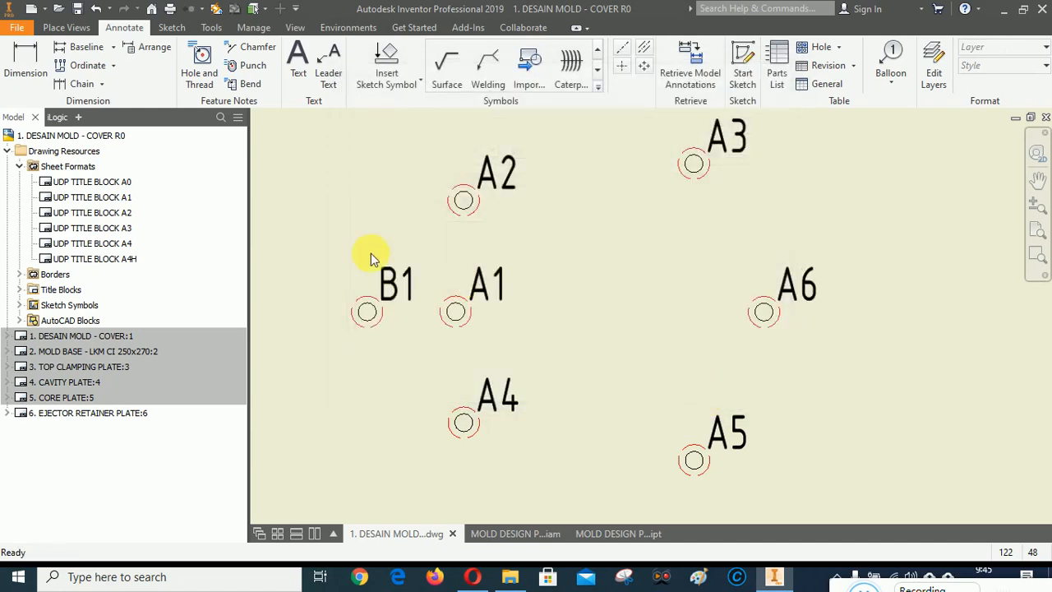
Step: Examine the hole table's tags, coordinates and hole descriptions on the ejector retainer plate sheet
scroll(370, 259, "up", 6)
left_click(703, 429)
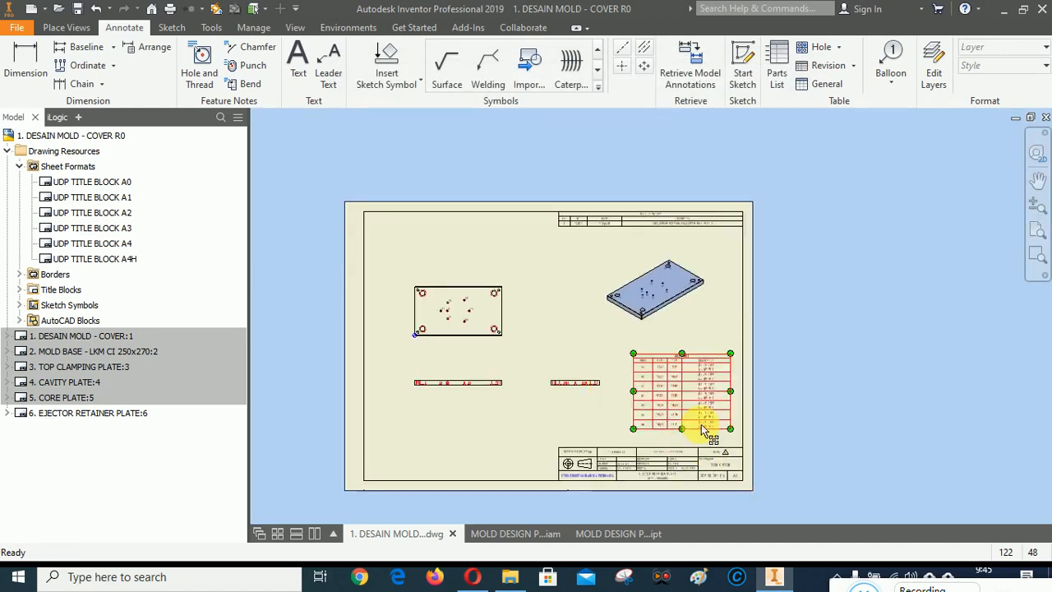
scroll(703, 428, "down", 5)
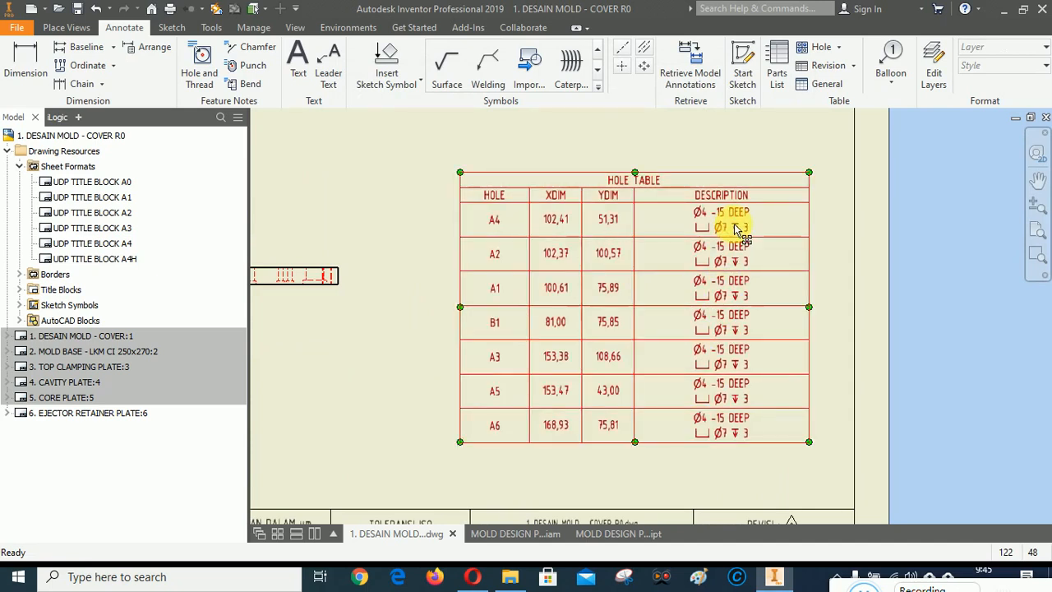
key("Escape")
scroll(735, 205, "down", 3)
scroll(817, 205, "up", 2)
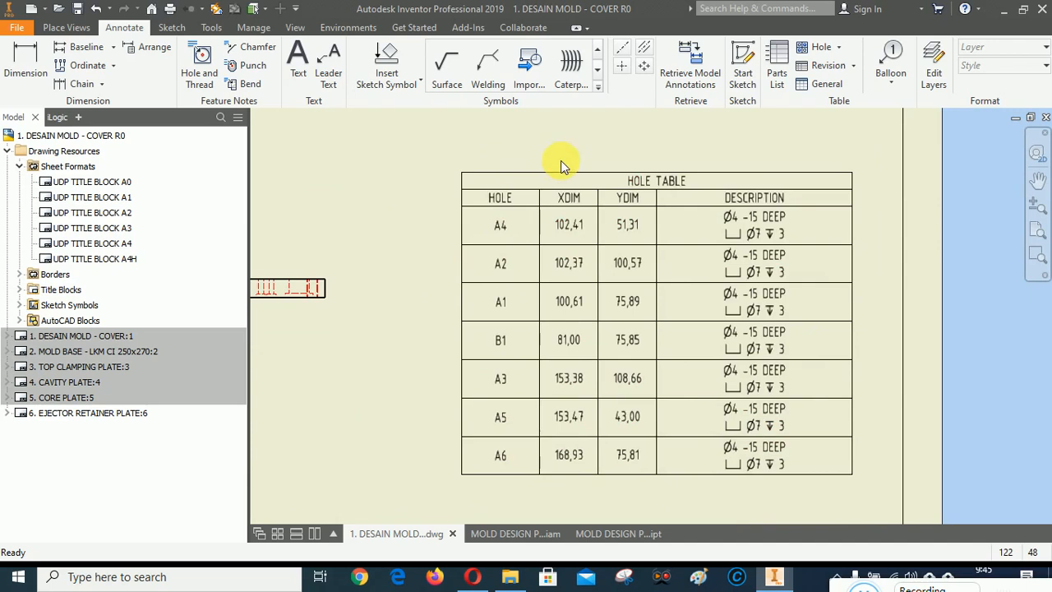
scroll(775, 225, "down", 3)
scroll(775, 225, "down", 3)
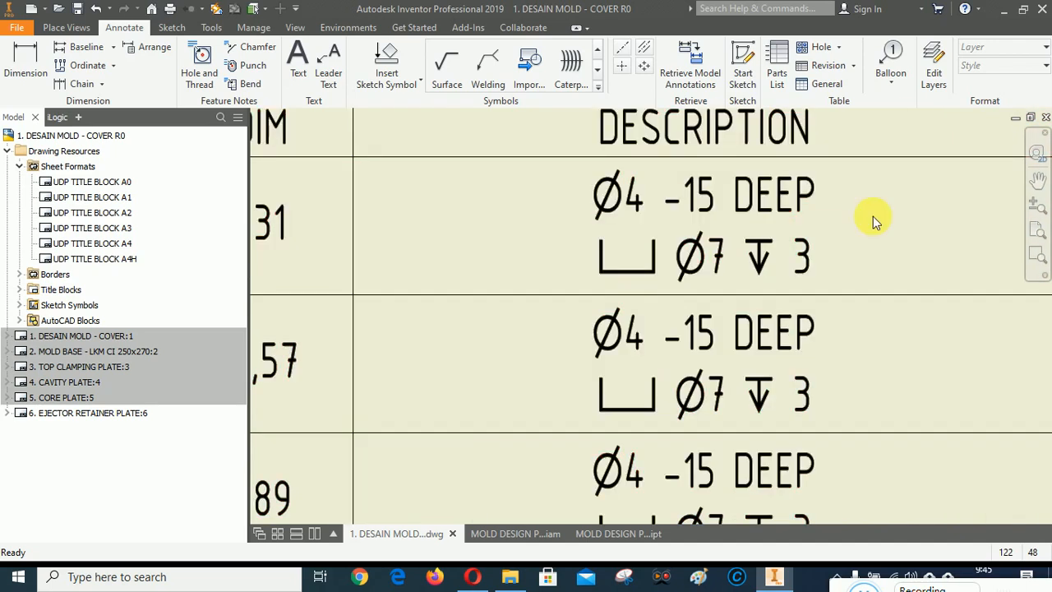
scroll(867, 370, "up", 5)
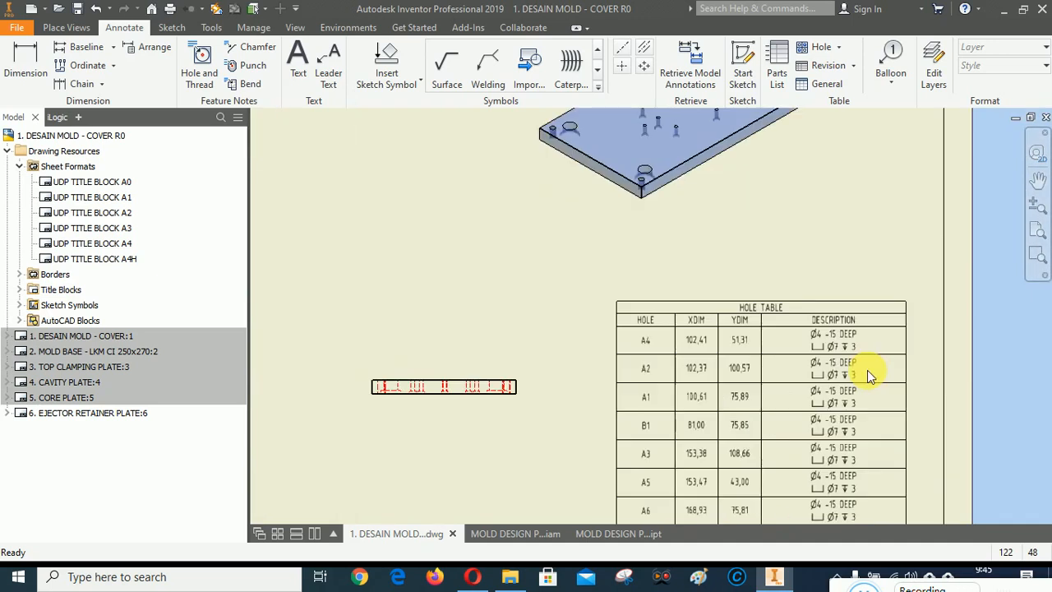
scroll(867, 370, "down", 2)
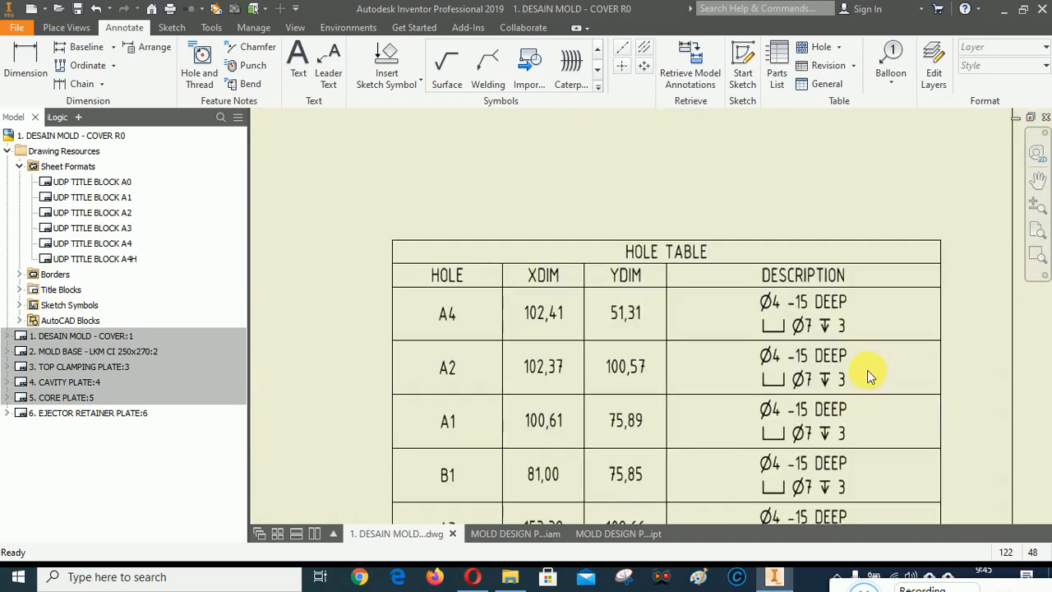
Step: Edit the hole note in the table's A4 row, replacing the depth text after the hole diameter with THRU
left_click(822, 304)
double_click(824, 304)
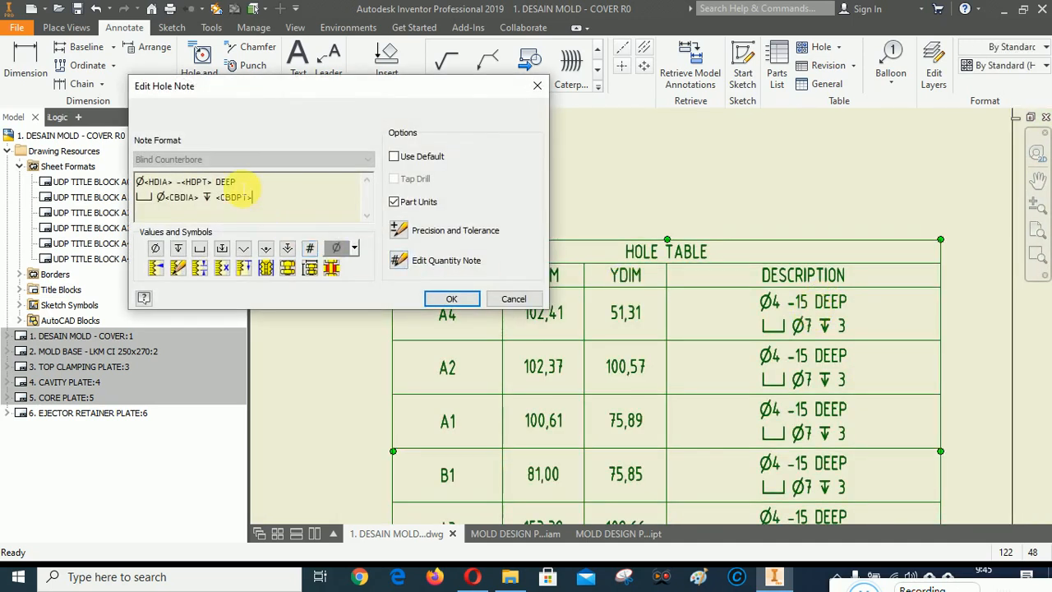
left_click_drag(236, 182, 176, 182)
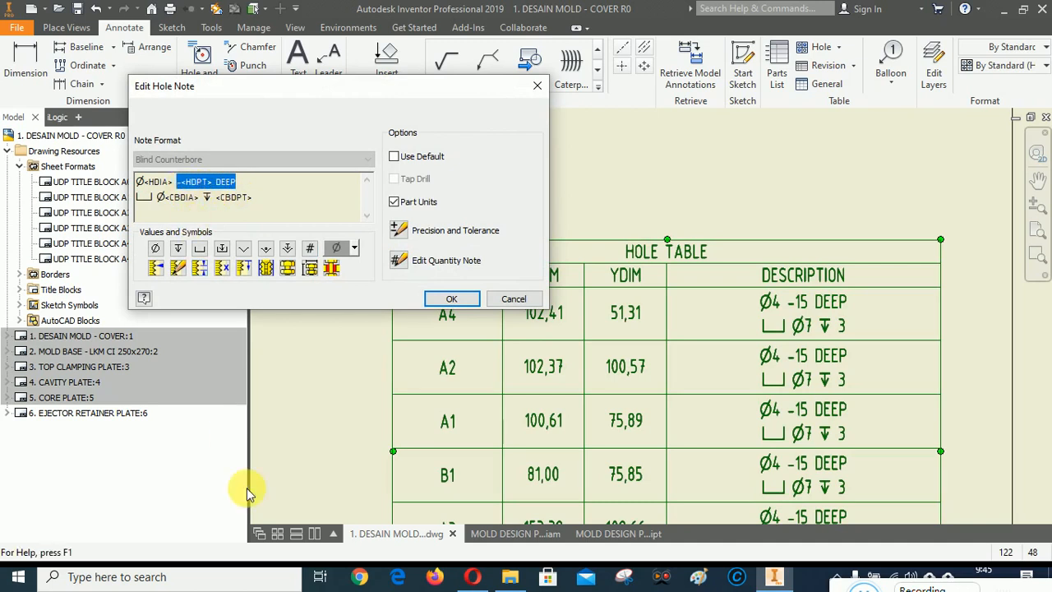
type("THR")
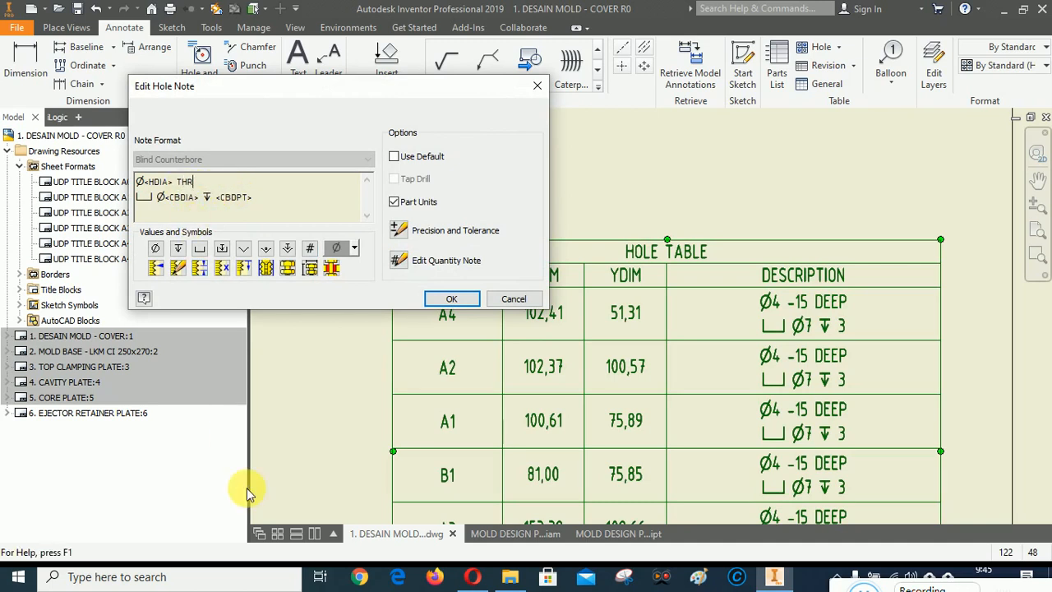
type("U")
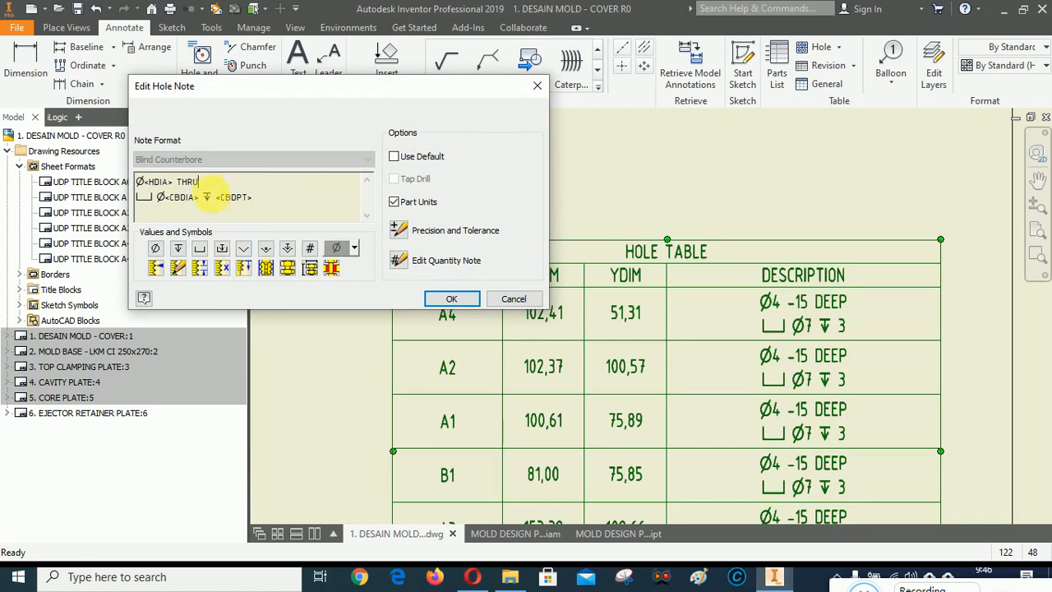
double_click(189, 182)
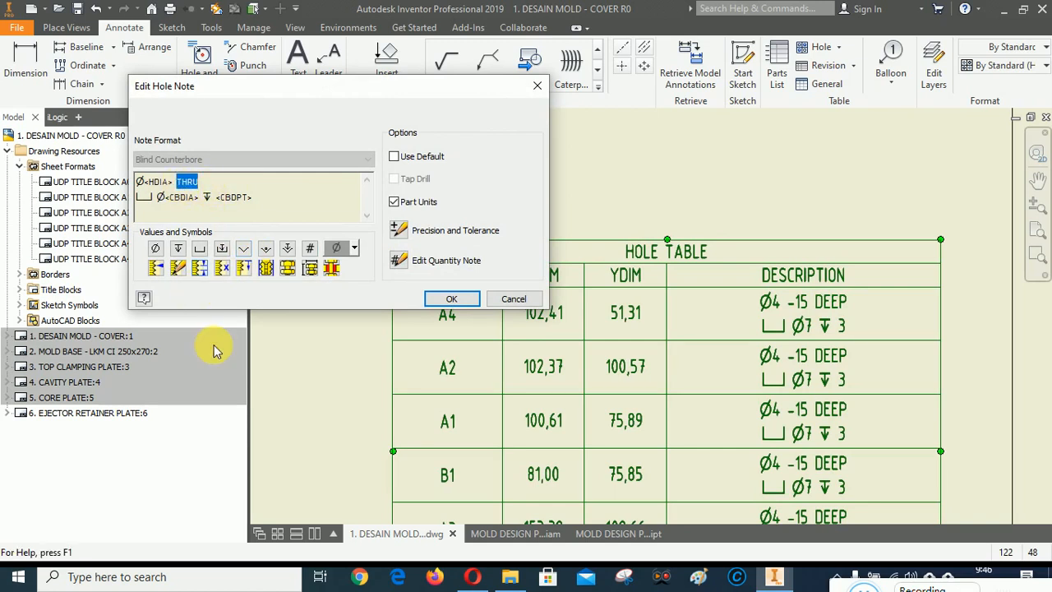
left_click(456, 299)
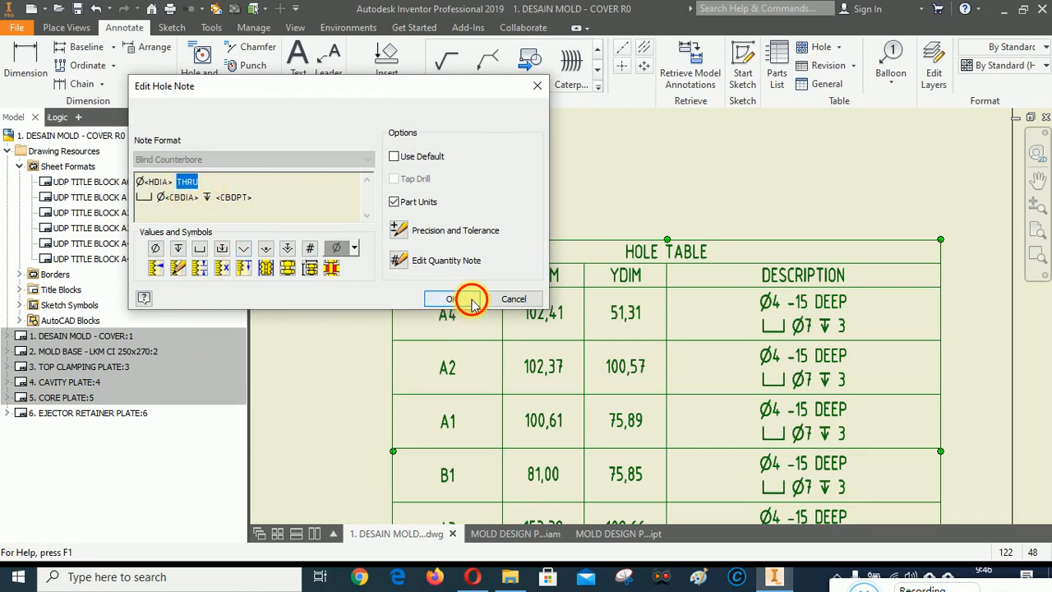
Step: Replace the depth text in the hole note of the table's A2 row with THRU
double_click(832, 359)
left_click_drag(252, 182, 176, 181)
type("THRU")
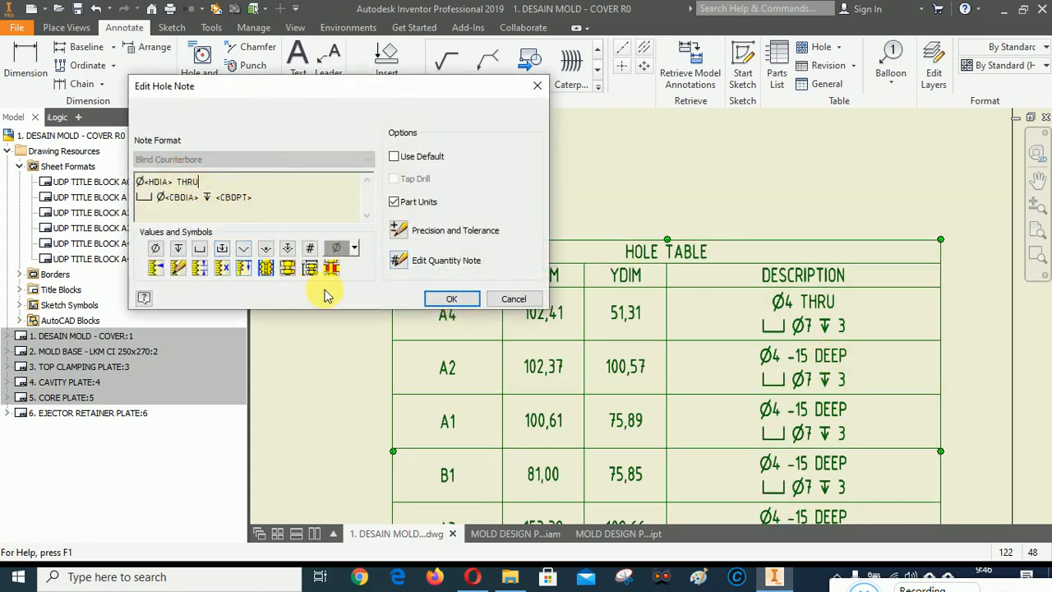
left_click(451, 299)
Step: Change the hole note in the table's A1 row to read THRU instead of a depth
scroll(679, 228, "down", 2)
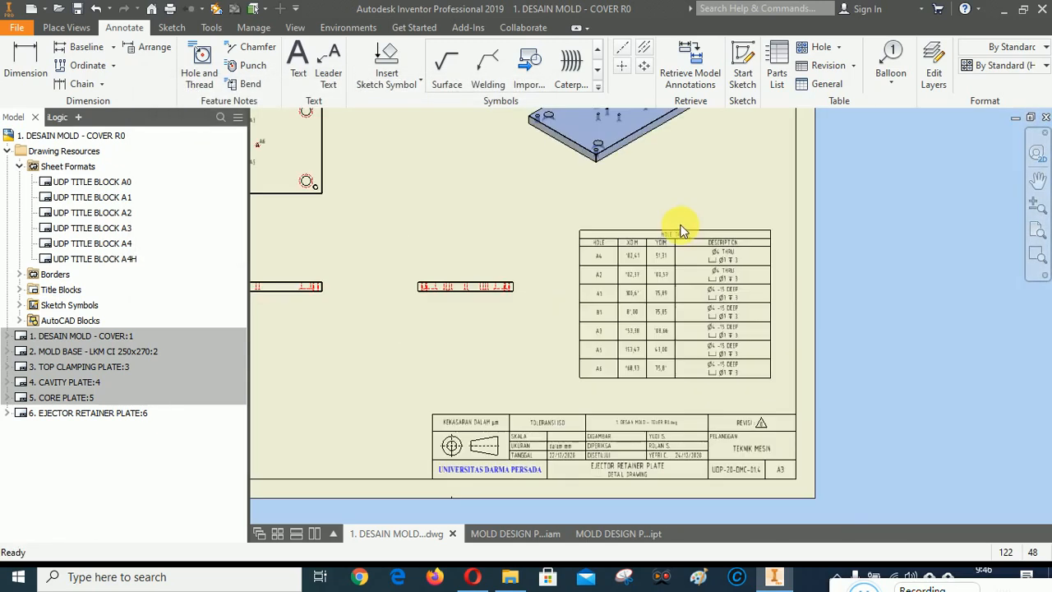
scroll(715, 298, "up", 5)
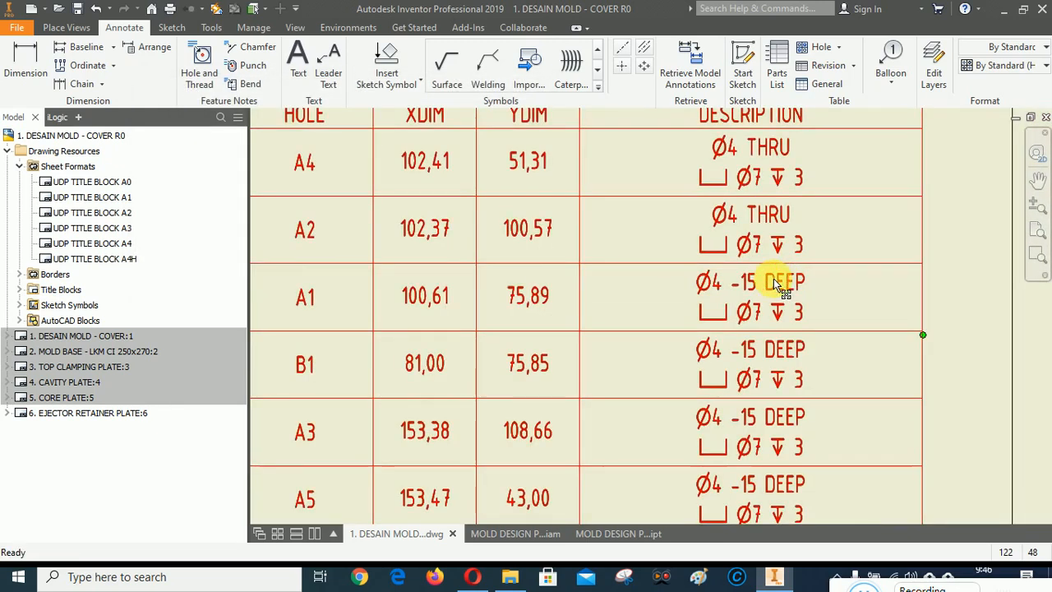
double_click(774, 283)
double_click(234, 197)
left_click_drag(237, 181, 179, 182)
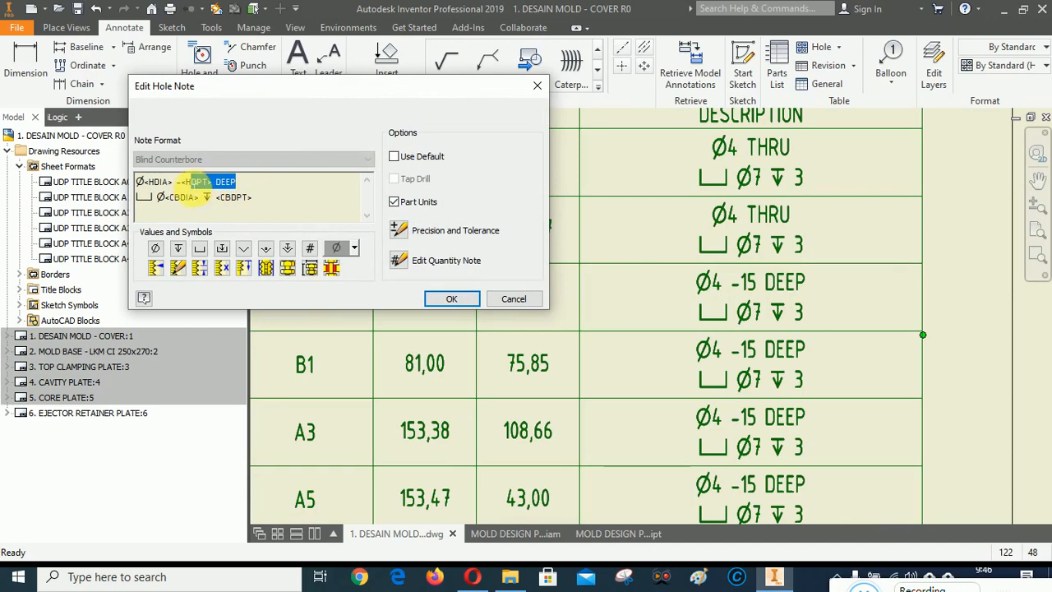
type("THRU")
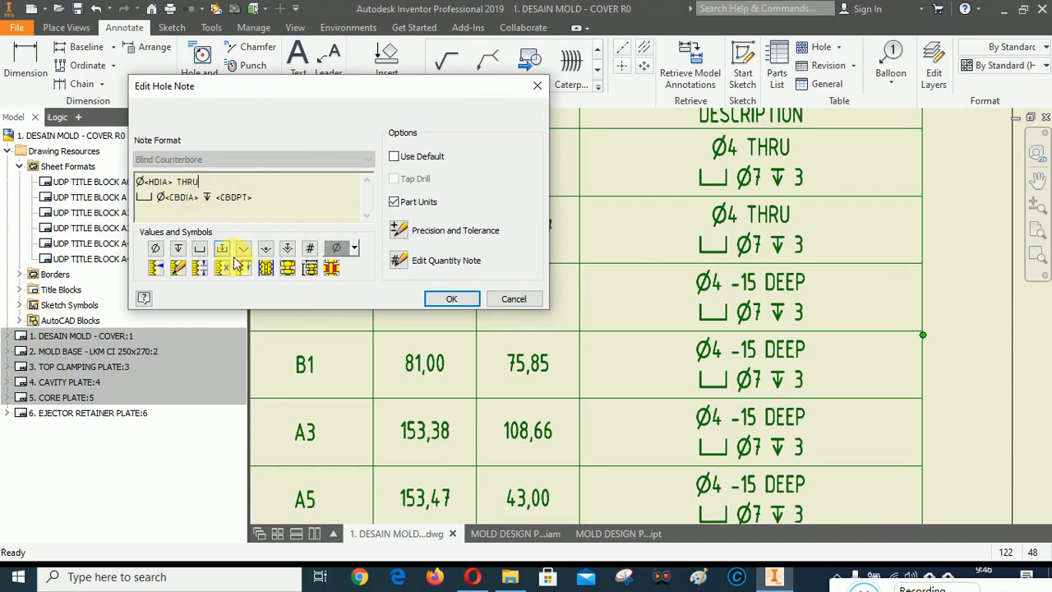
left_click(451, 298)
Step: Edit the hole note in the table's B1 row, replacing the depth text after the hole diameter with THRU
double_click(771, 347)
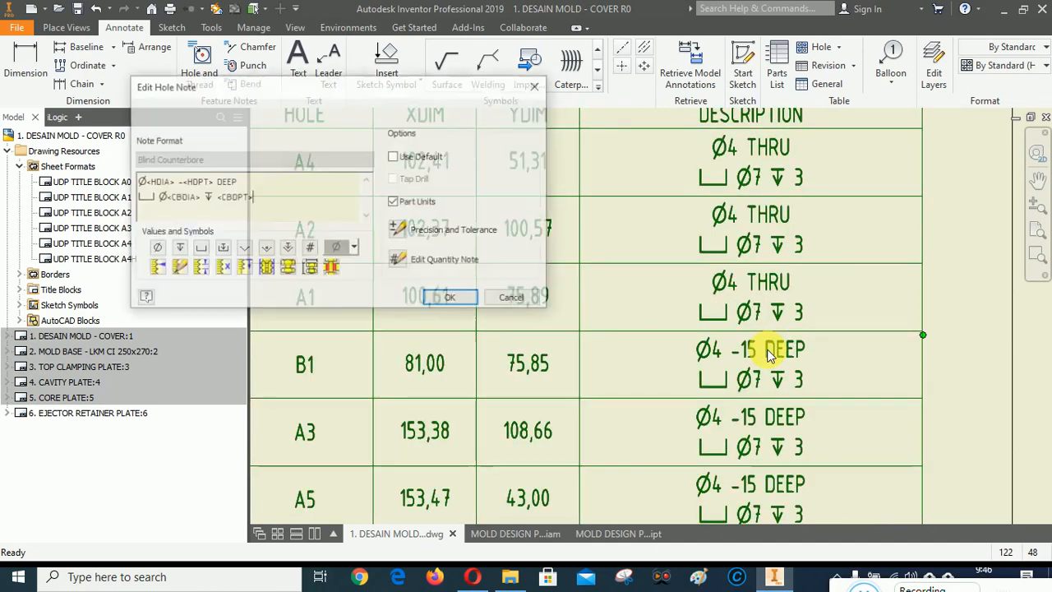
left_click_drag(237, 182, 177, 181)
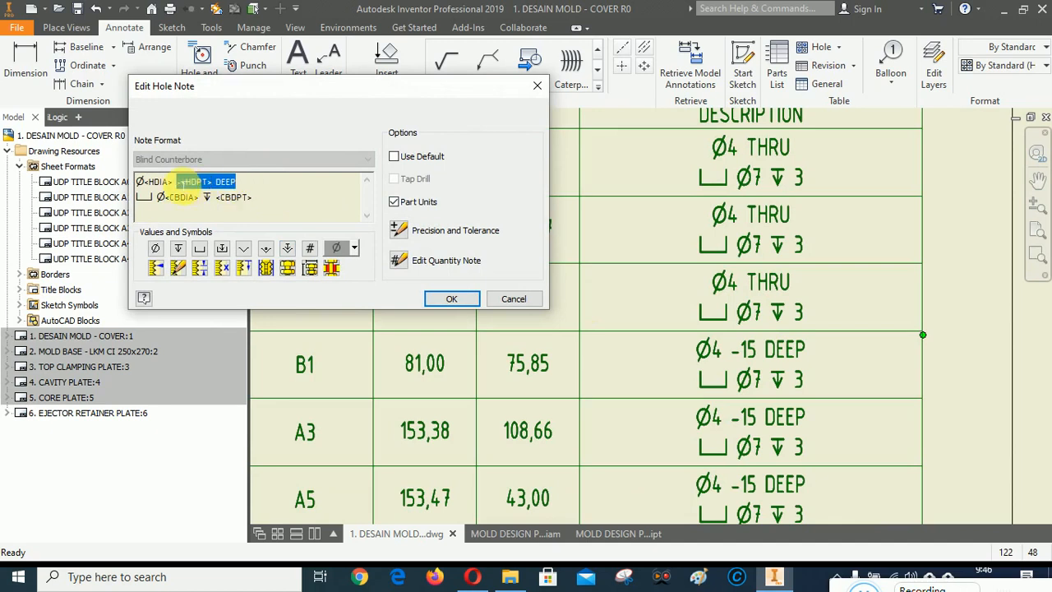
type("THRU")
left_click(448, 298)
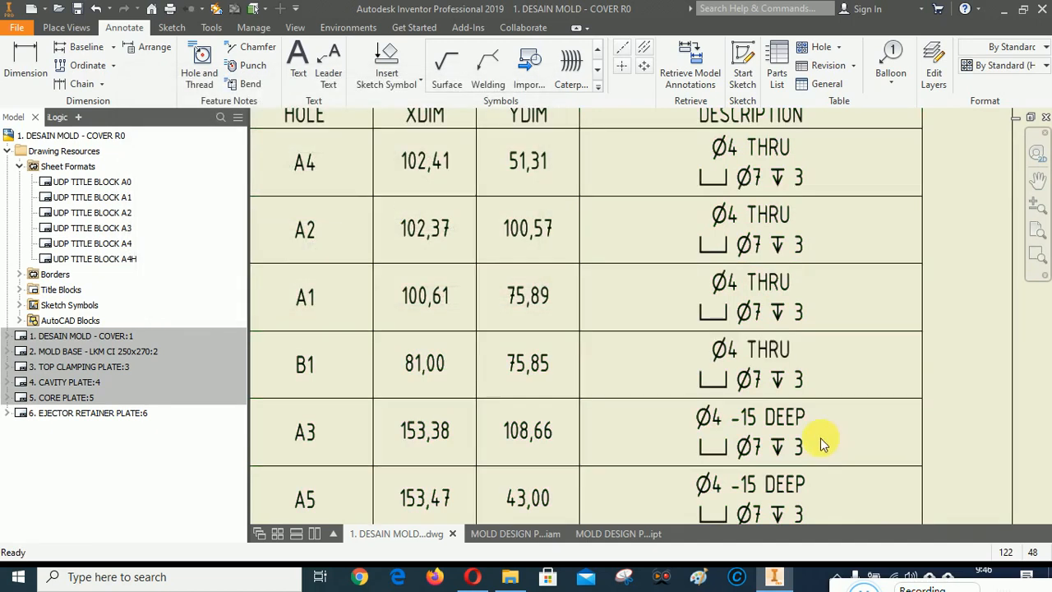
Step: Replace the depth text in the hole note of the table's A3 row with THRU
double_click(770, 424)
left_click_drag(238, 182, 177, 182)
type("THRU")
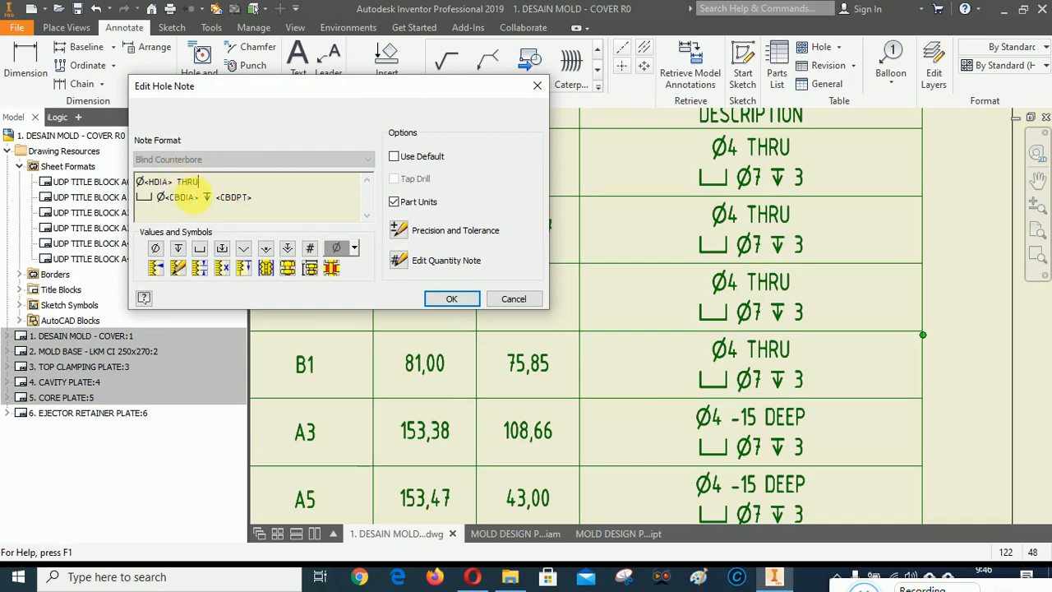
left_click(450, 301)
scroll(857, 187, "up", 2)
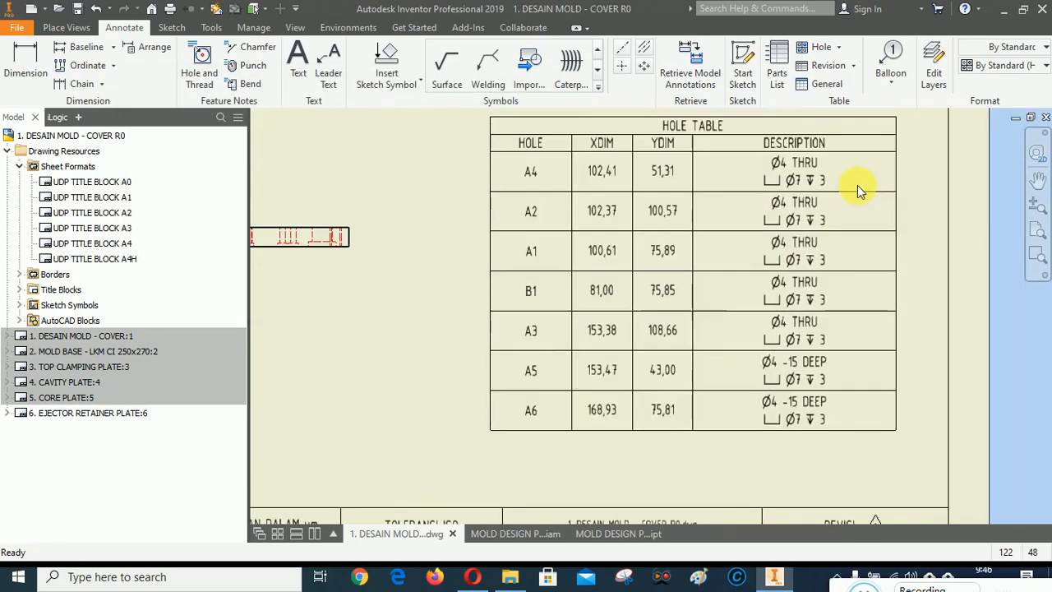
Step: Change the hole note in the table's A5 row to read THRU instead of a depth
scroll(794, 376, "down", 4)
double_click(820, 356)
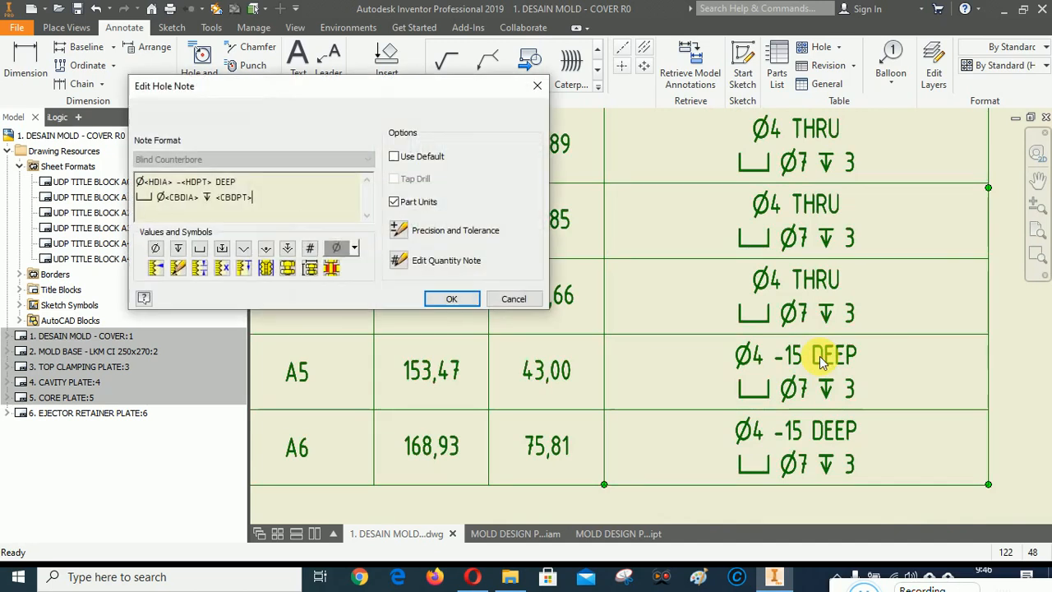
left_click_drag(246, 182, 187, 181)
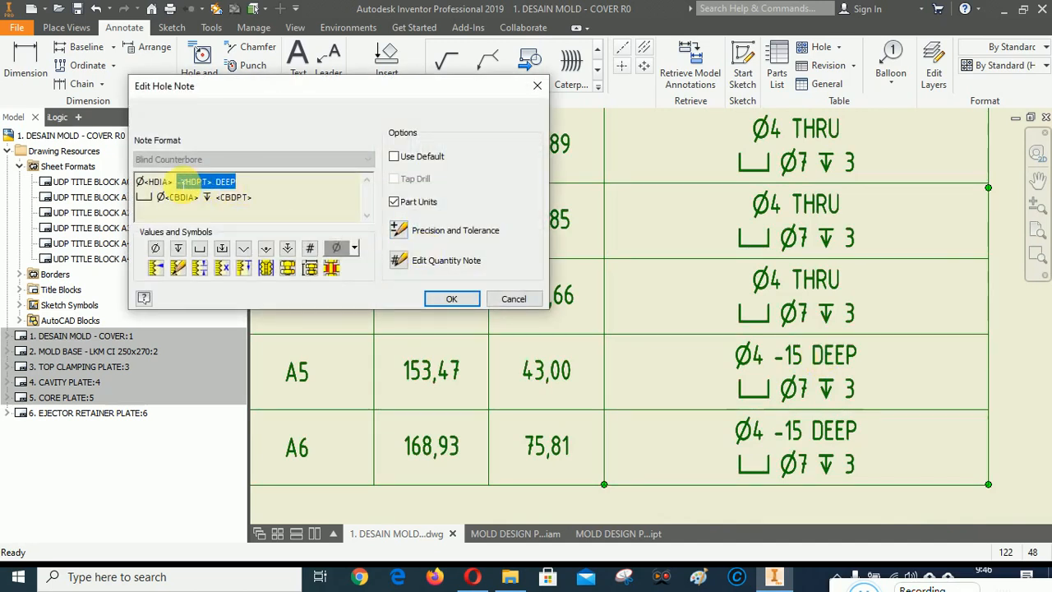
type("THRU")
left_click(460, 299)
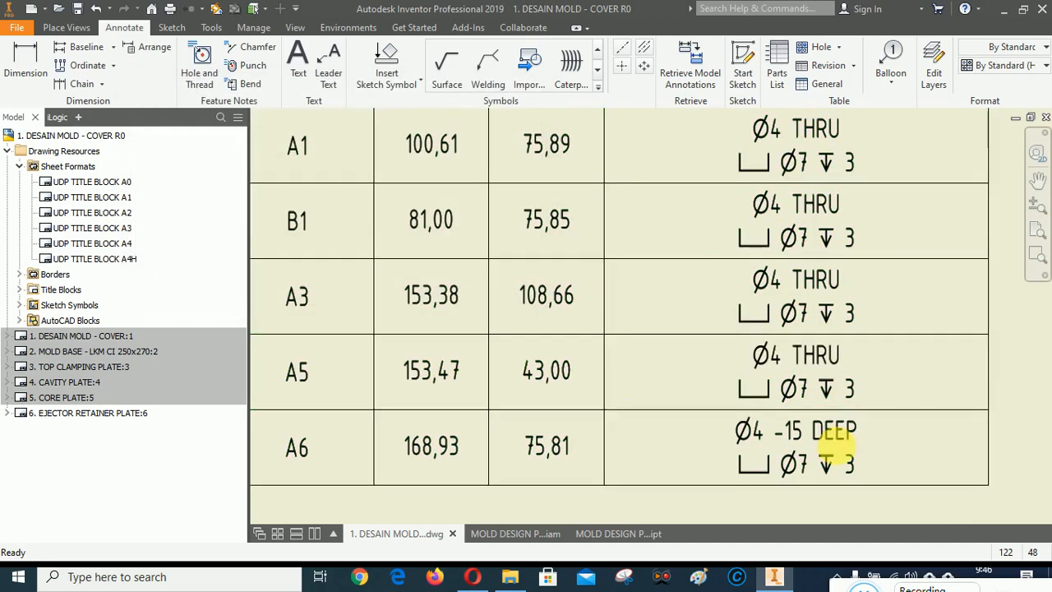
Step: Edit the last remaining hole note, in the table's A6 row, so THRU replaces its depth text
double_click(820, 429)
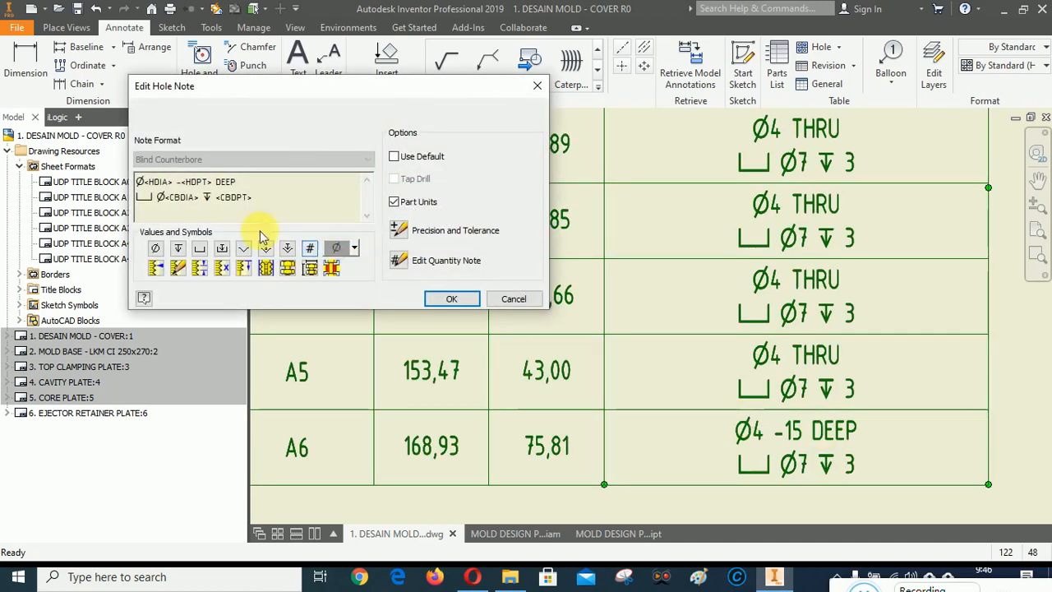
left_click_drag(239, 182, 195, 182)
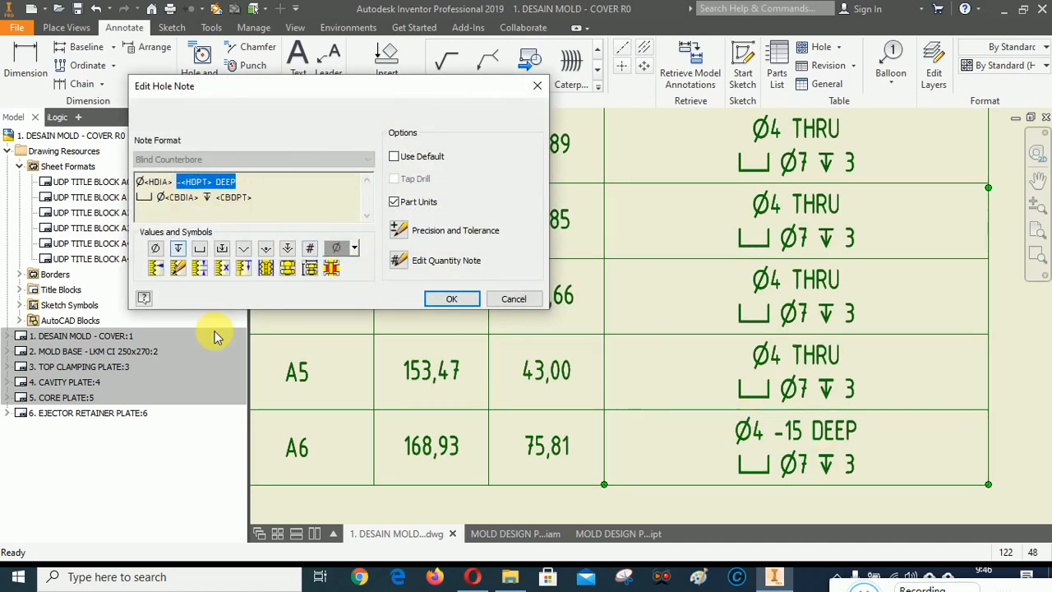
type("THRU")
left_click(452, 301)
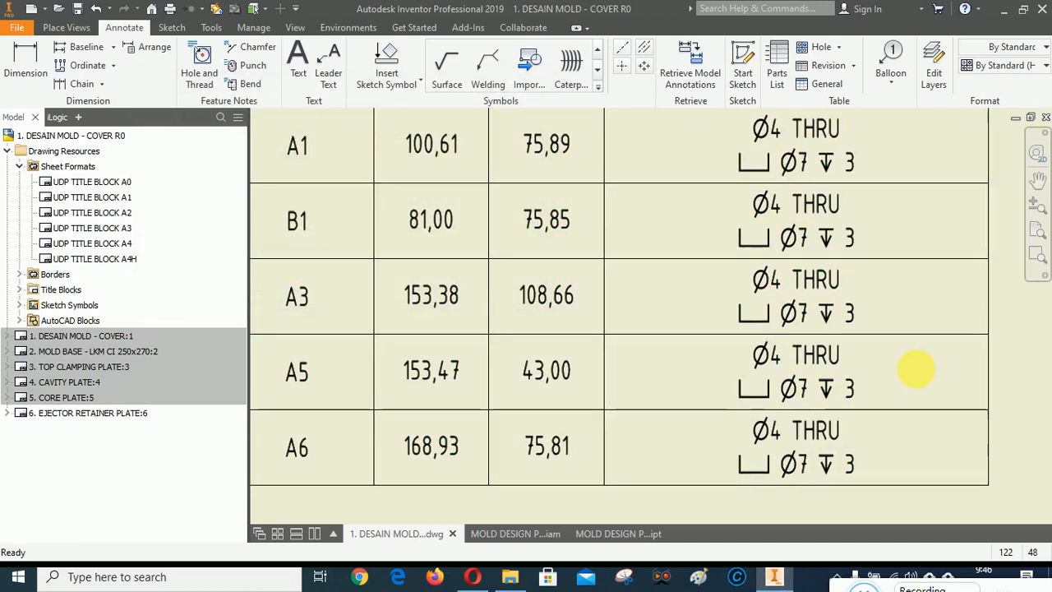
scroll(907, 411, "up", 5)
scroll(744, 432, "down", 4)
scroll(743, 431, "up", 3)
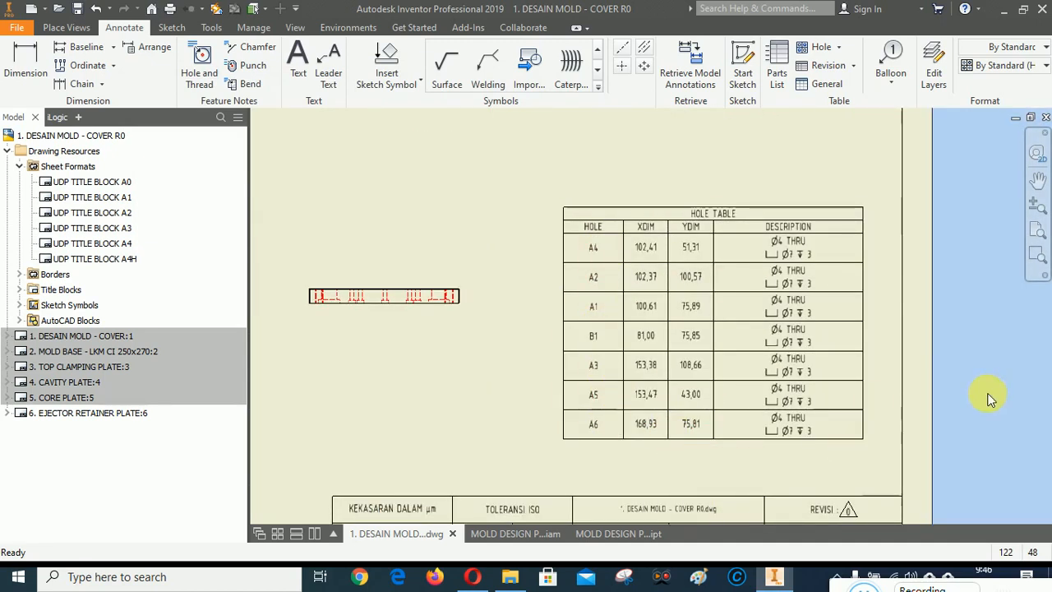
Step: Re-sort the hole table so its rows follow the tag order A1 to A6, then B1
left_click(693, 304)
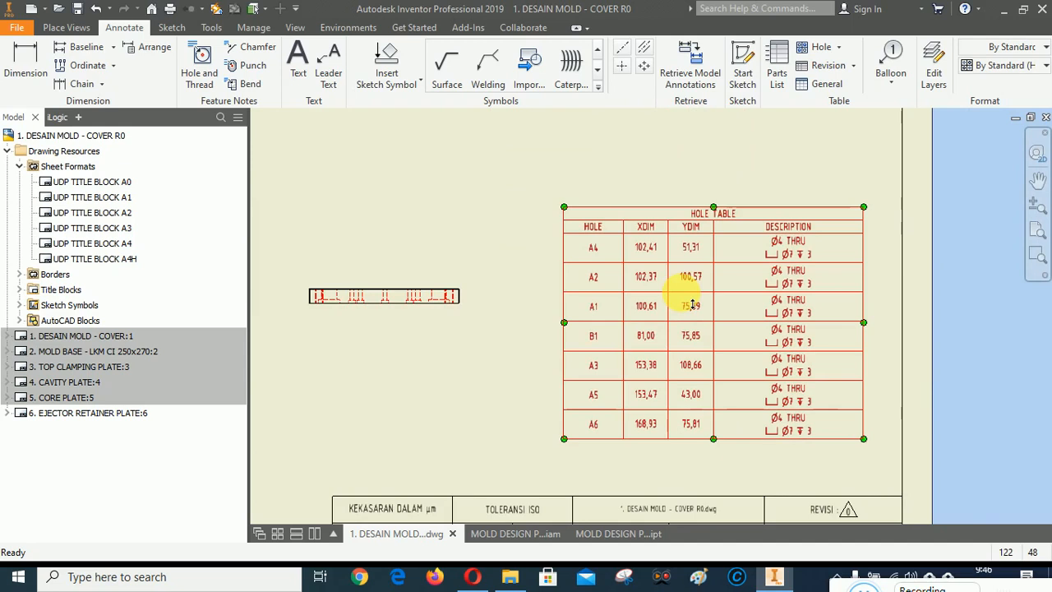
right_click(681, 292)
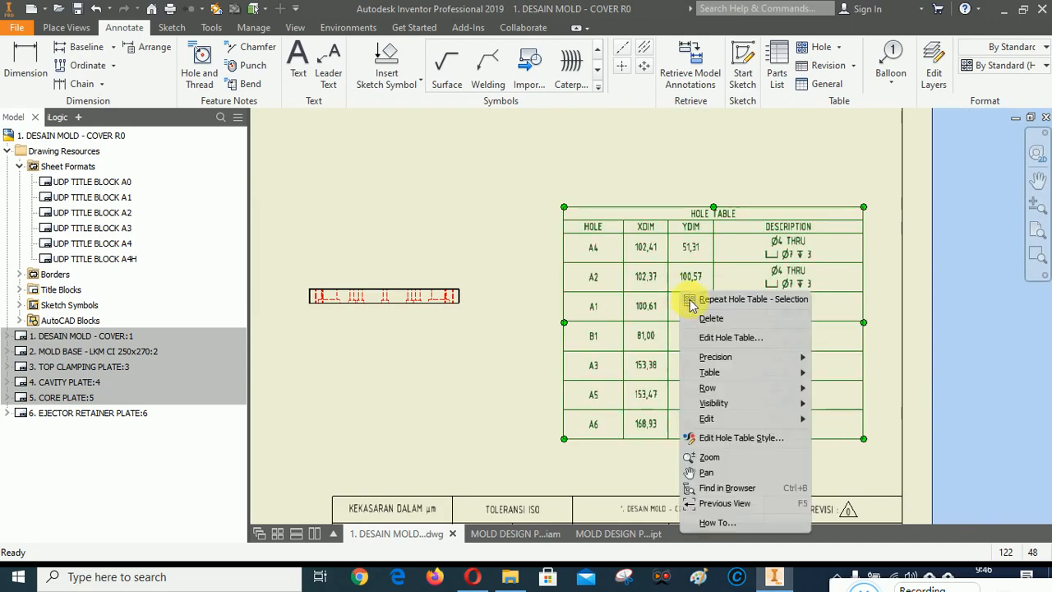
mouse_move(717, 371)
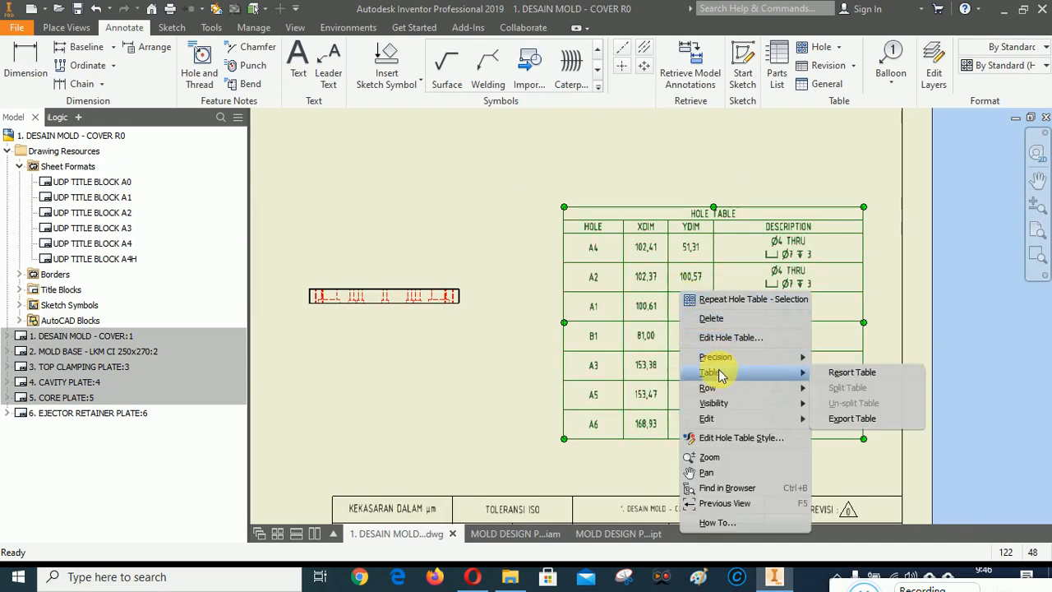
left_click(851, 373)
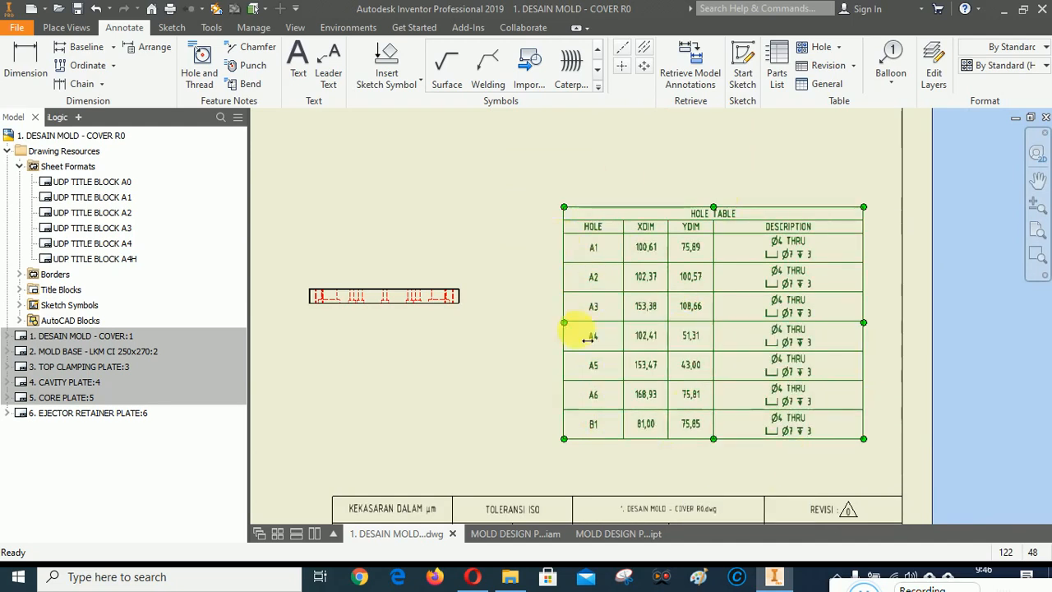
left_click(889, 343)
scroll(887, 345, "down", 3)
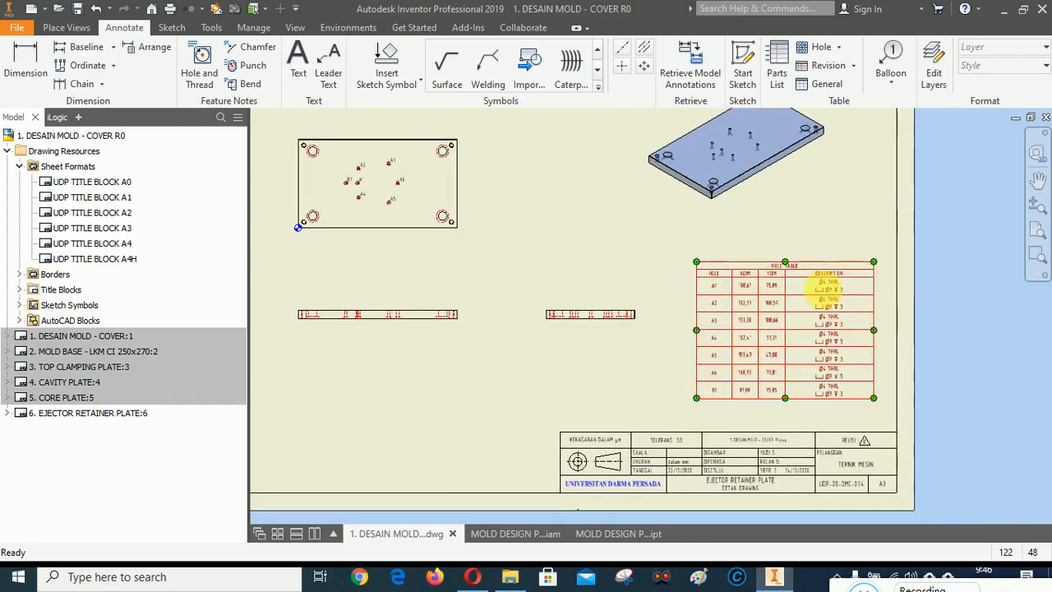
Step: Move the hole table slightly upward on the sheet, farther from the title block
left_click(828, 275)
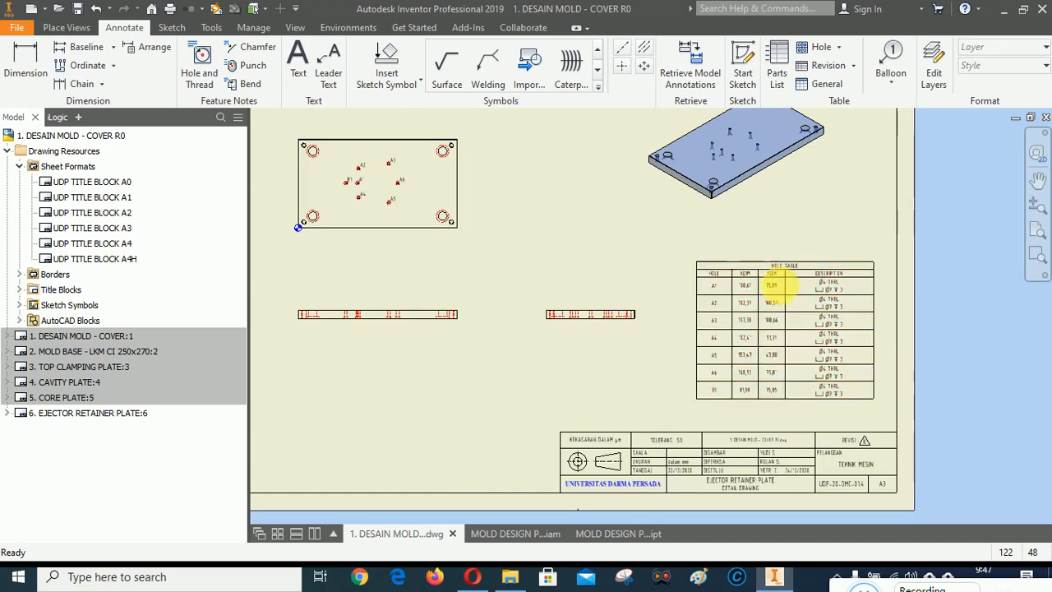
left_click_drag(771, 284, 771, 270)
left_click(957, 311)
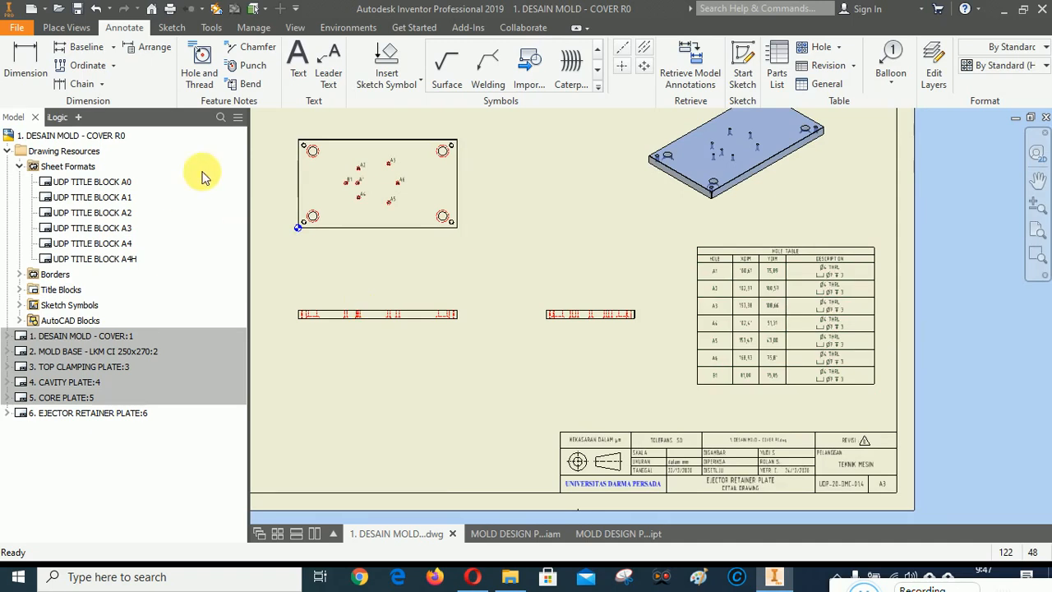
Step: Add center marks to the large and small corner holes along the left side of the plate's plan view
scroll(321, 165, "up", 5)
scroll(512, 188, "up", 5)
scroll(528, 208, "down", 8)
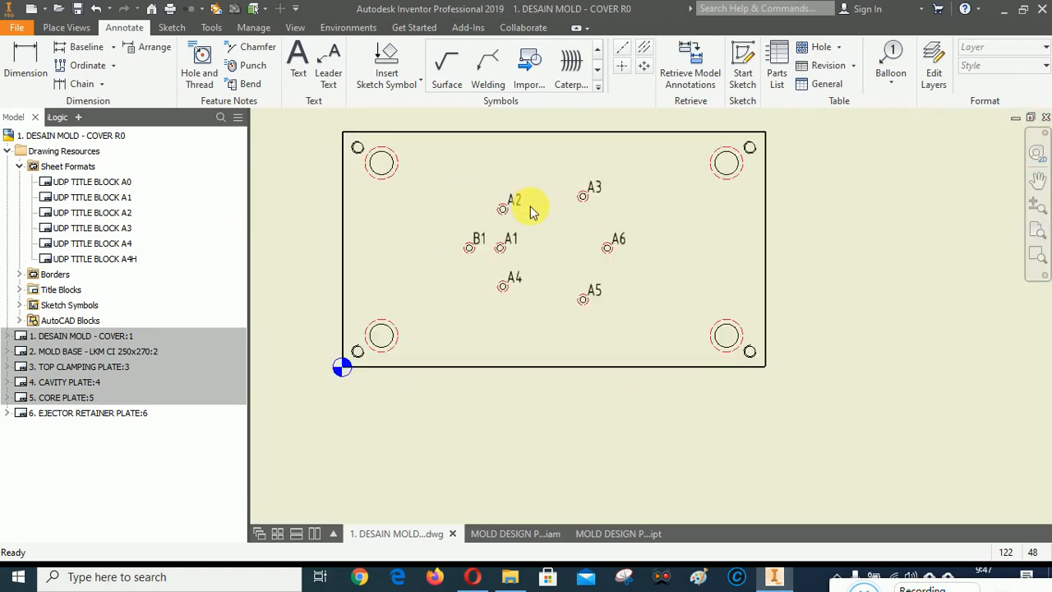
scroll(609, 314, "down", 5)
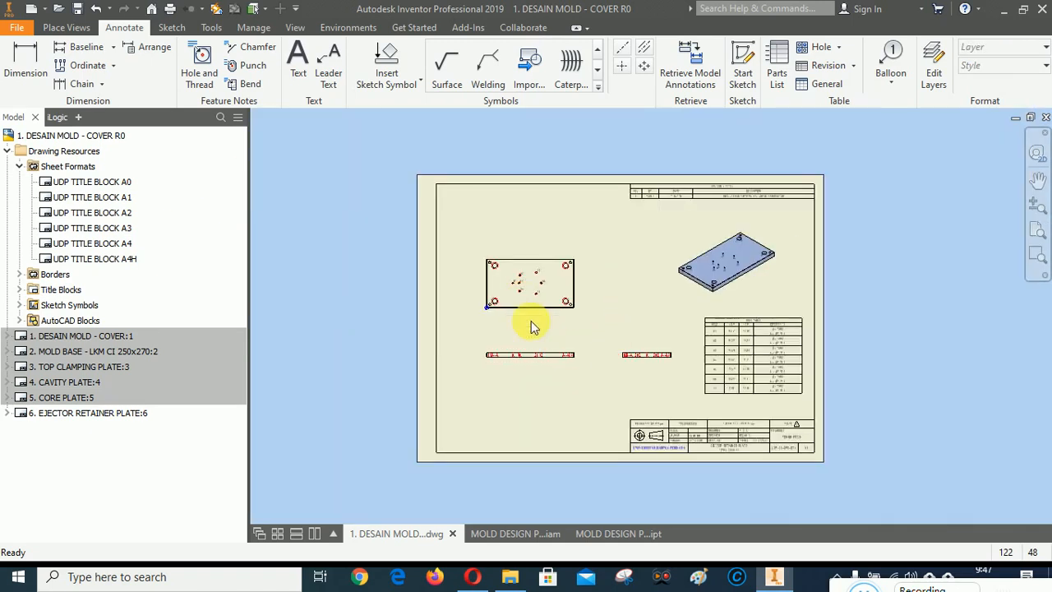
scroll(526, 327, "up", 4)
left_click(1037, 257)
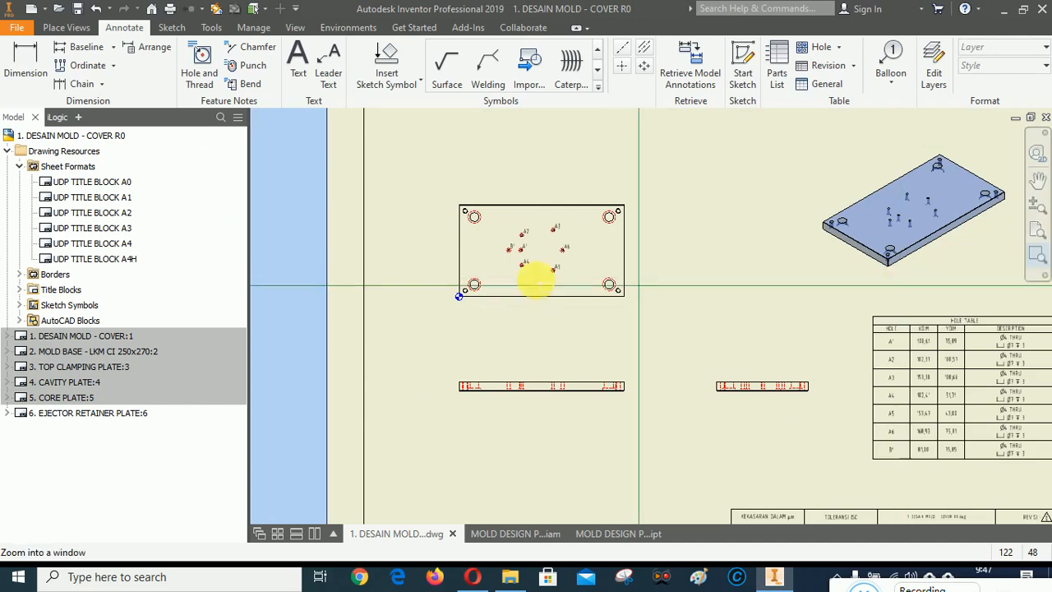
left_click_drag(447, 173, 663, 345)
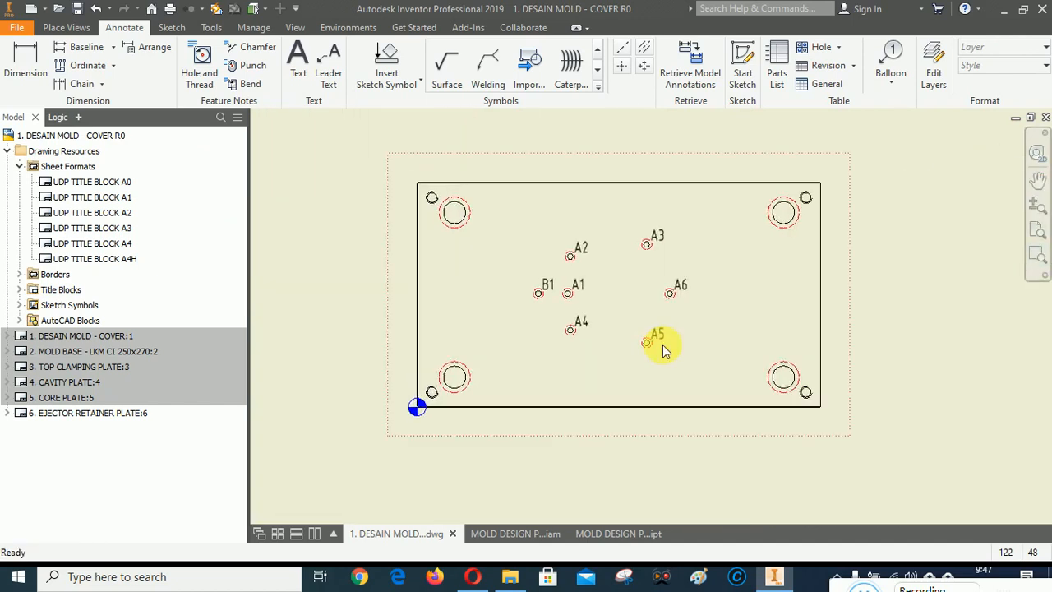
left_click(622, 66)
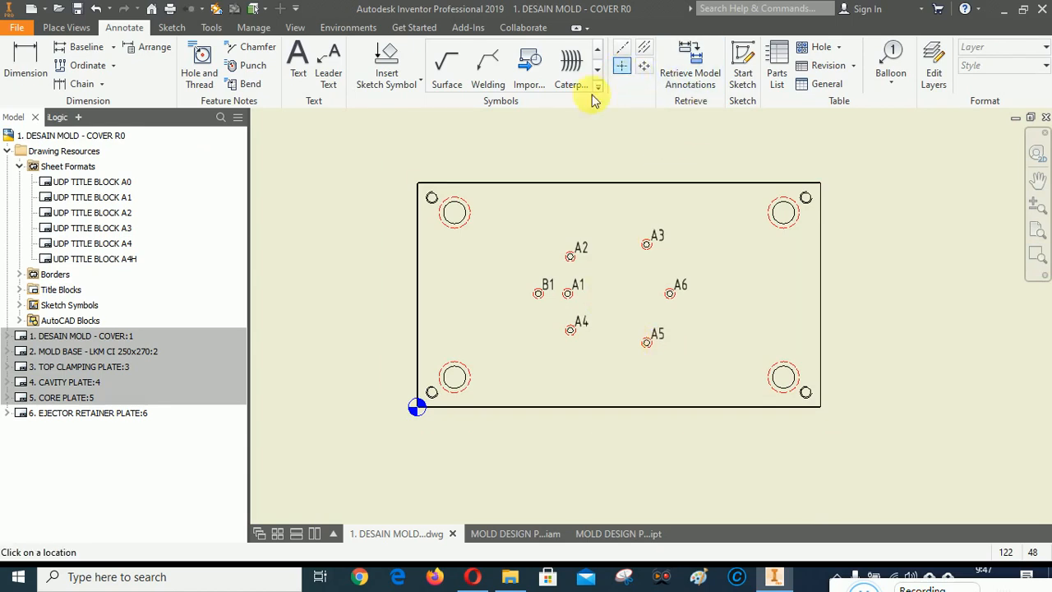
scroll(437, 197, "up", 5)
left_click(426, 223)
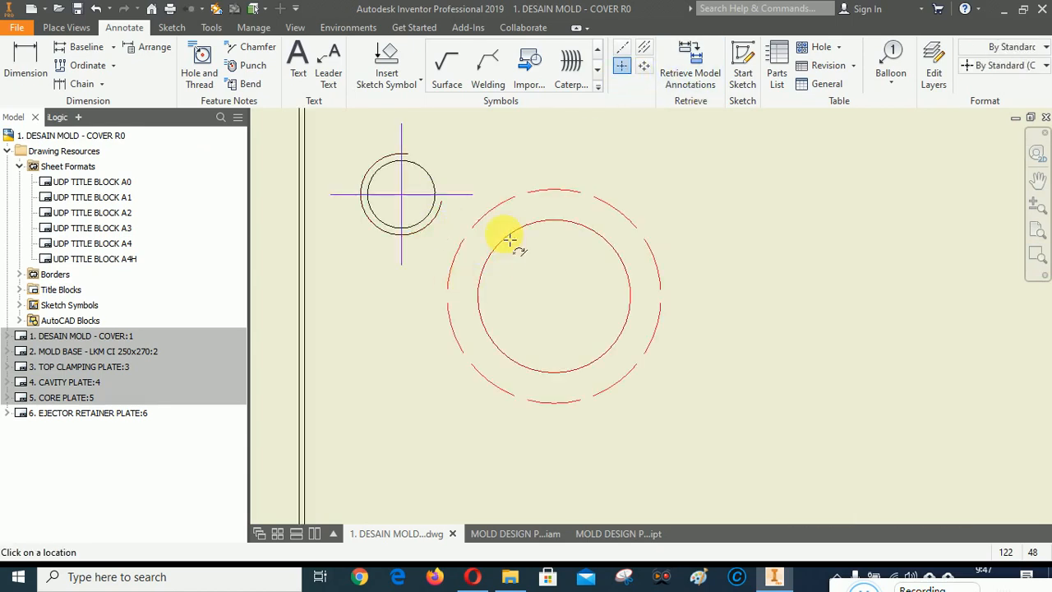
scroll(500, 164, "down", 5)
scroll(508, 419, "up", 3)
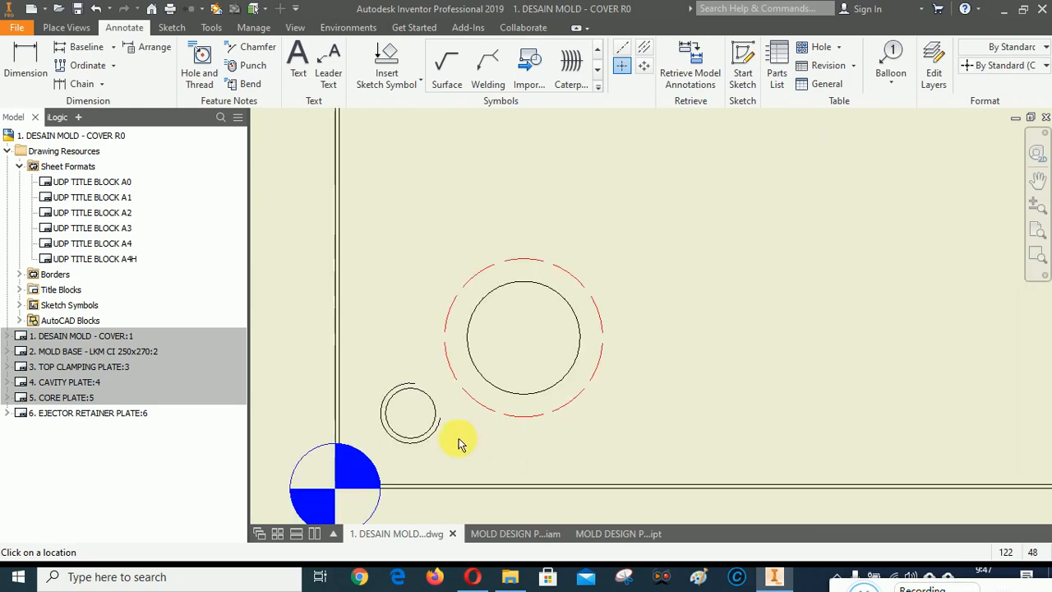
left_click(438, 440)
scroll(531, 421, "down", 5)
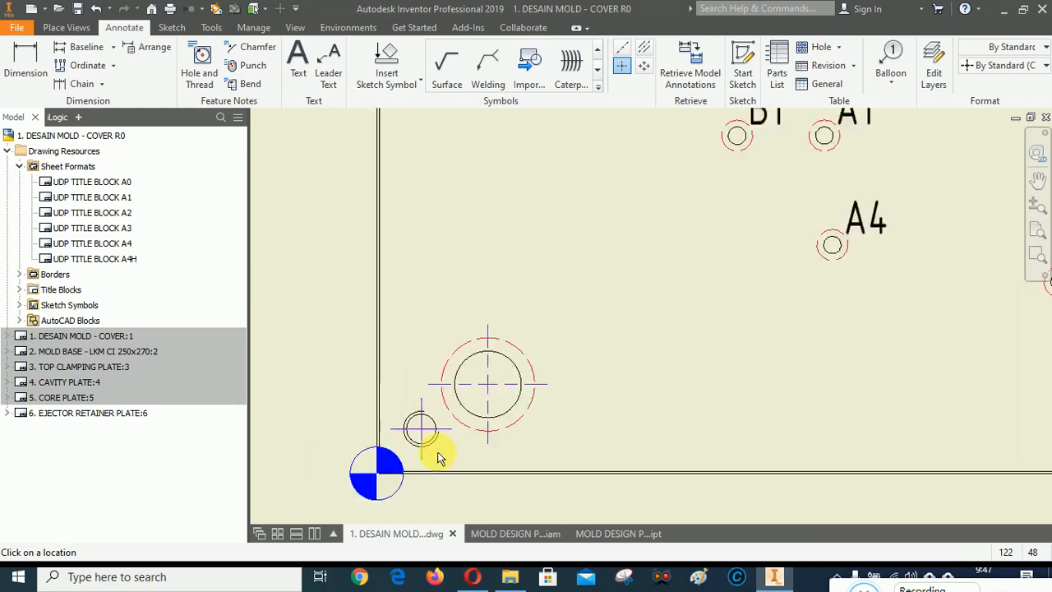
Step: Add center marks to the large and small corner holes along the right side of the plate's plan view
scroll(857, 429, "up", 4)
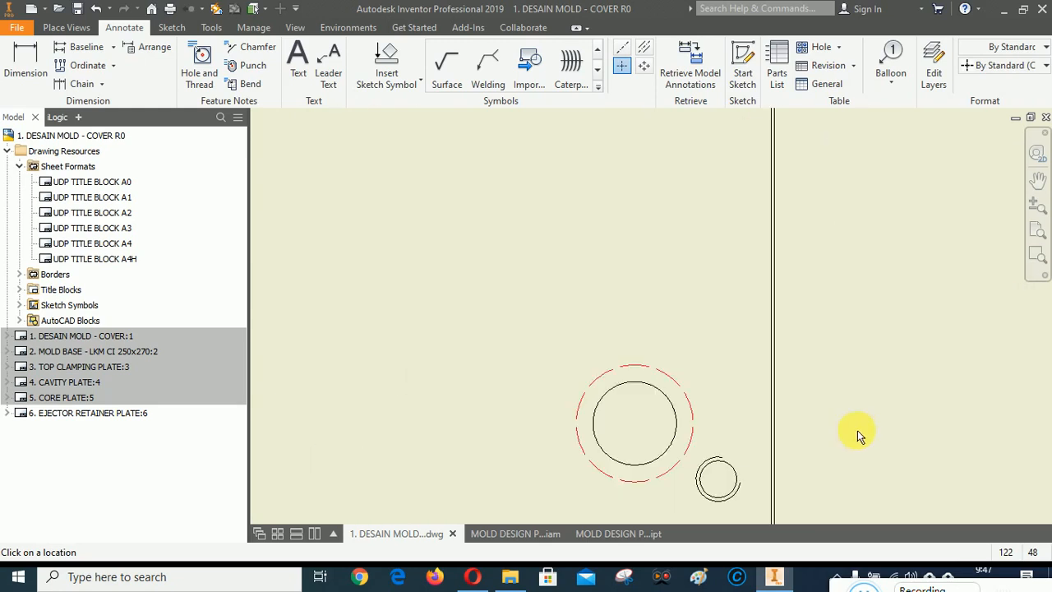
left_click(734, 492)
left_click(666, 376)
scroll(735, 498, "down", 4)
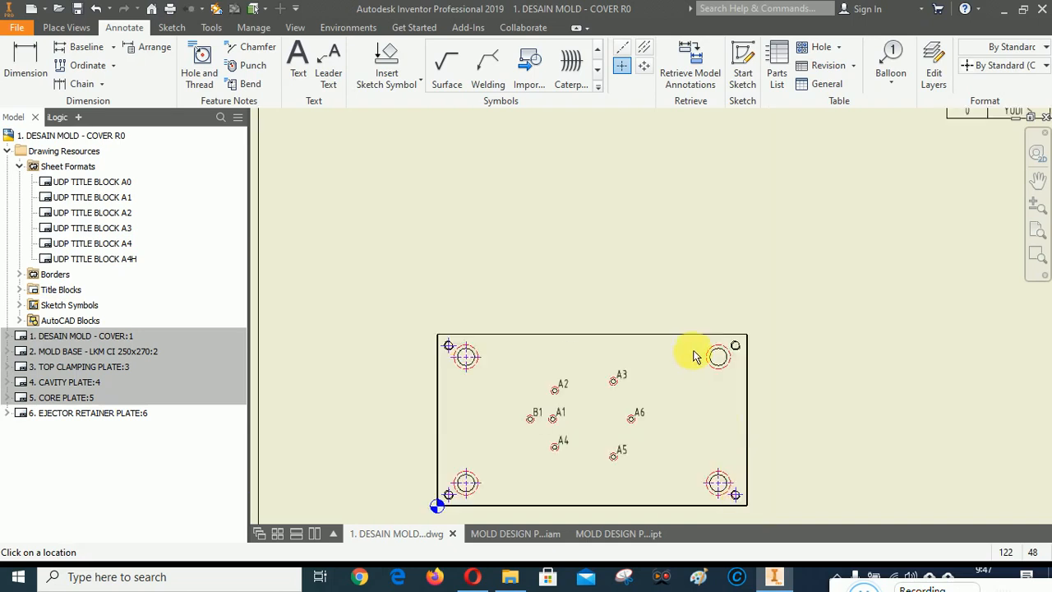
scroll(693, 355, "up", 4)
left_click(785, 386)
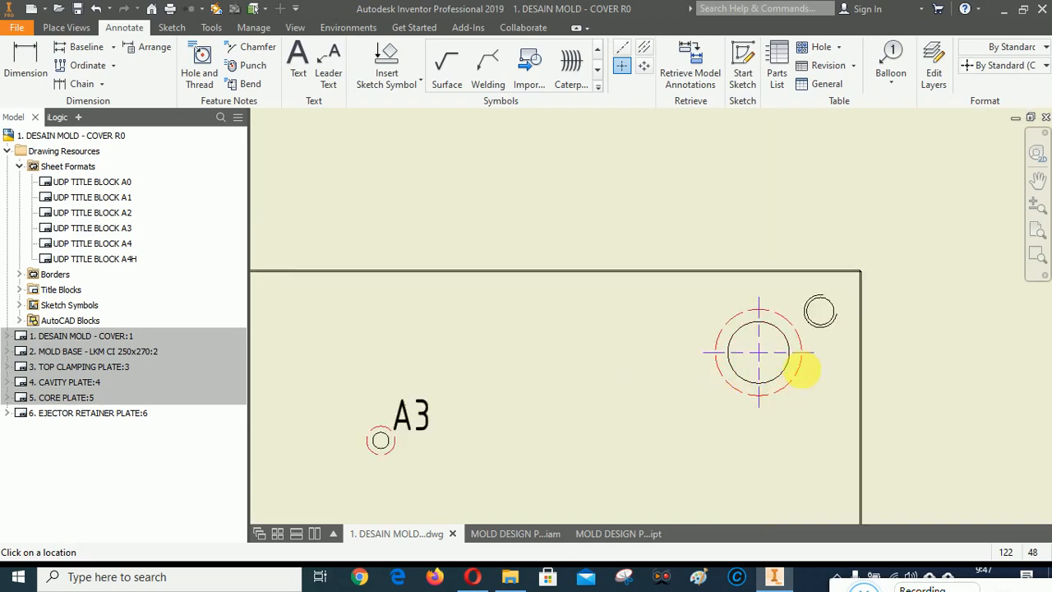
left_click(821, 316)
scroll(765, 423, "down", 4)
Step: Add center marks to holes A5, A4 and B1 in the plate's plan view
scroll(724, 450, "up", 5)
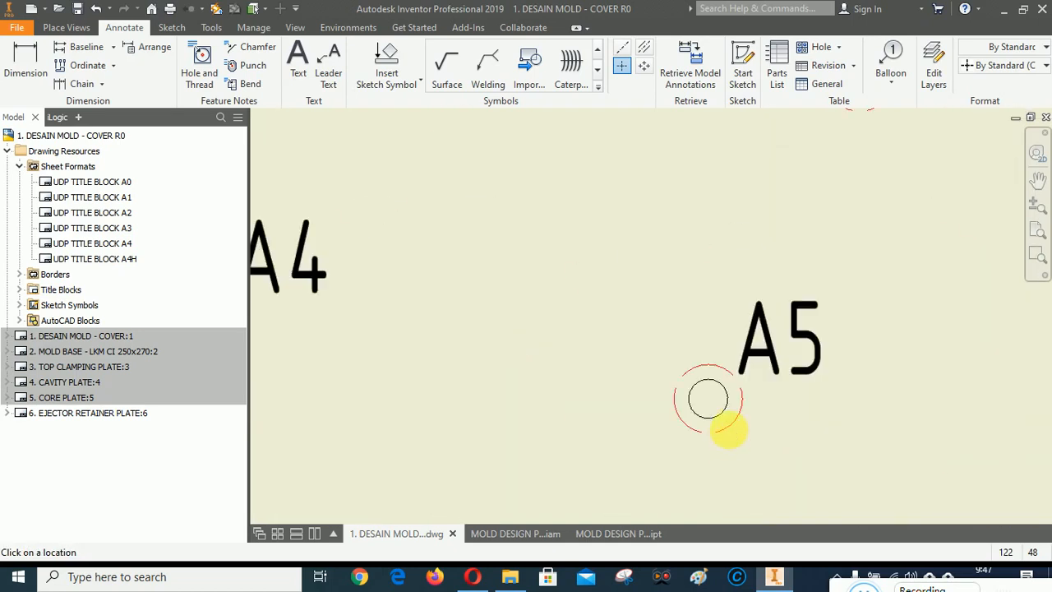
scroll(738, 458, "down", 5)
scroll(625, 440, "up", 5)
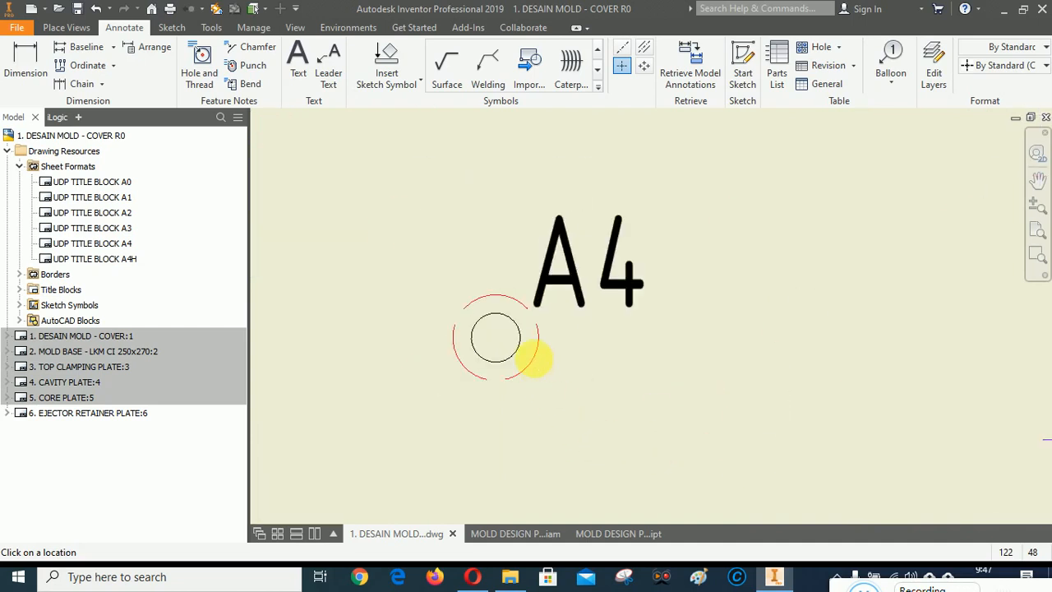
left_click(536, 355)
scroll(549, 449, "down", 5)
left_click(449, 306)
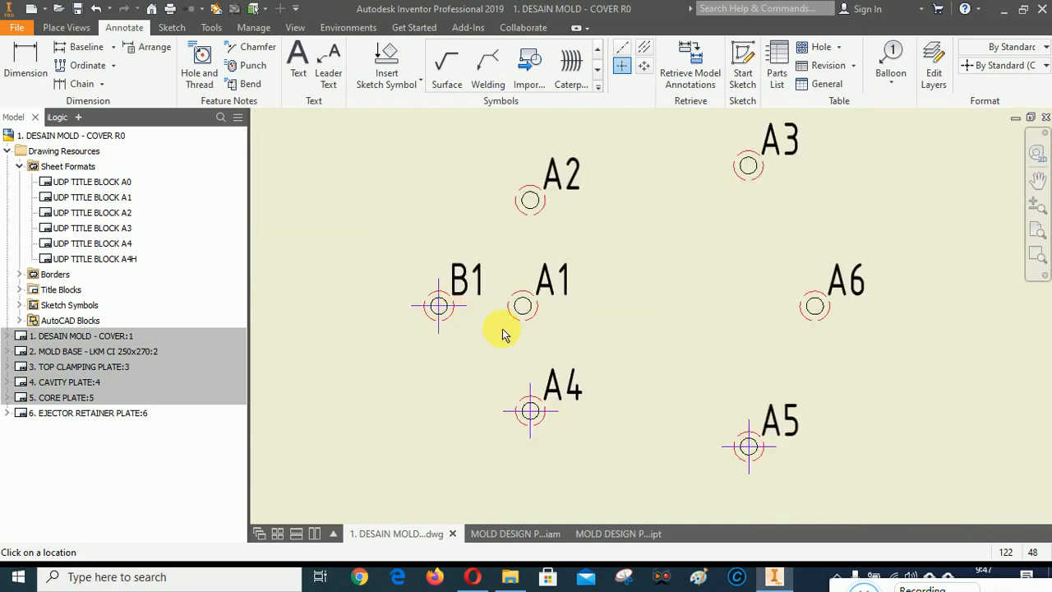
Step: Add center marks to holes A1, A2, A3 and A6 in the plate's plan view
left_click(520, 320)
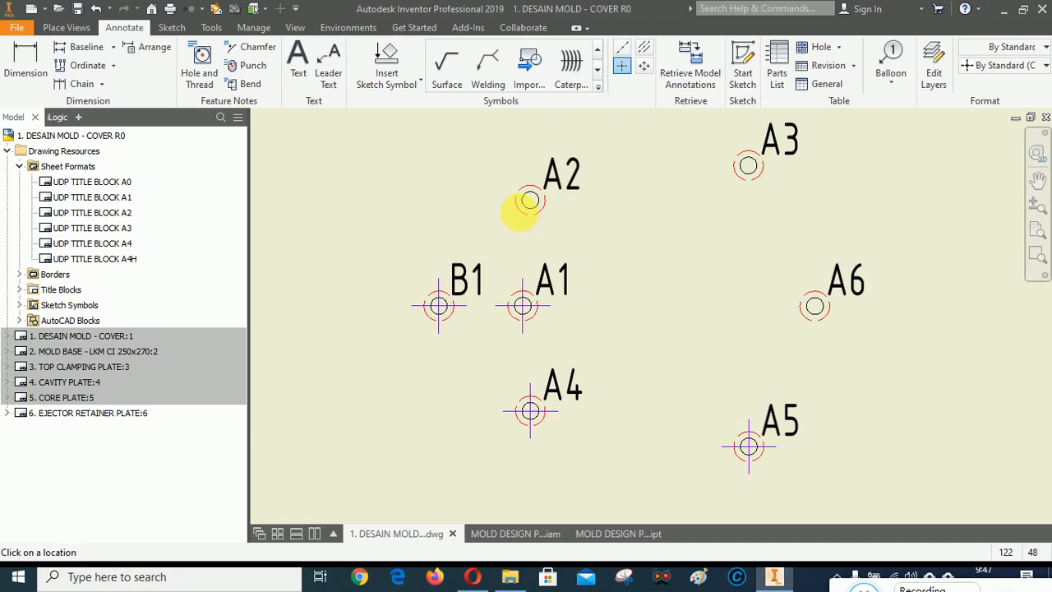
left_click(526, 205)
left_click(747, 176)
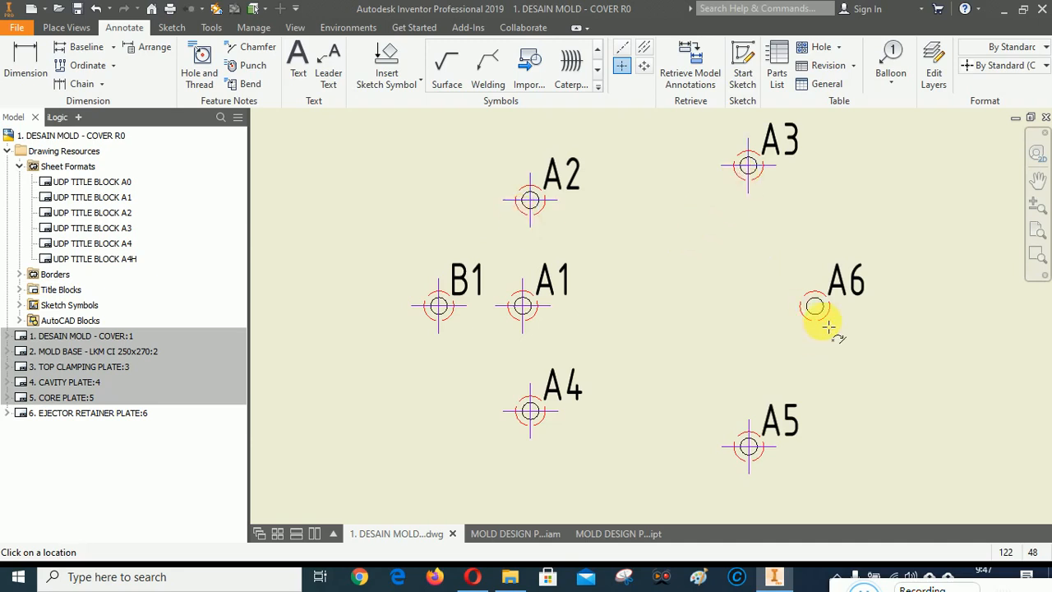
left_click(827, 325)
scroll(719, 239, "down", 5)
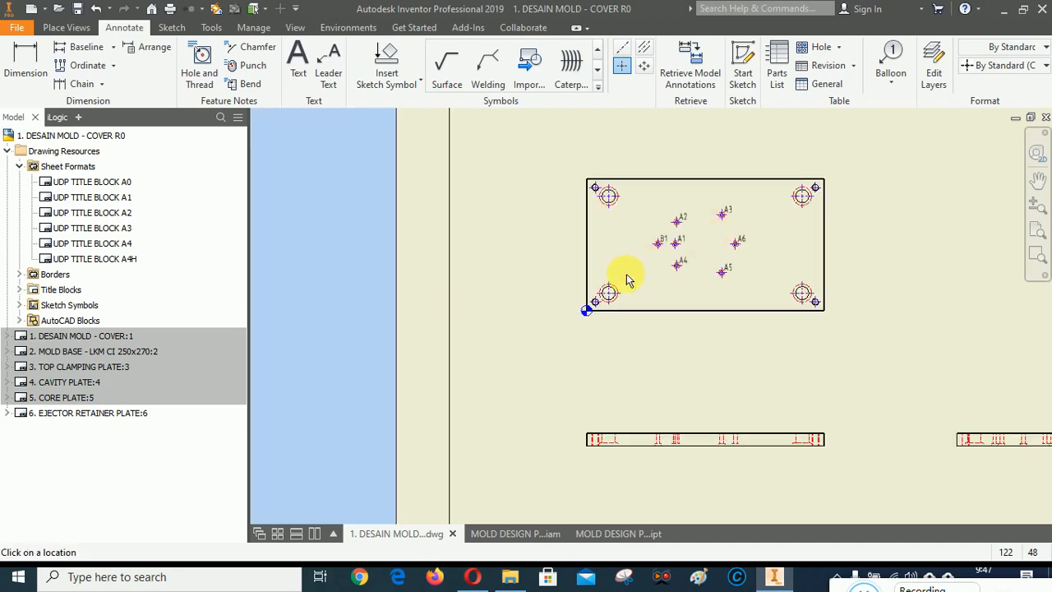
Step: Add bisector centerlines to the left small corner hole, left large counterbored hole and hole B1 in the edge view below the plan view
scroll(624, 280, "up", 4)
scroll(575, 296, "down", 3)
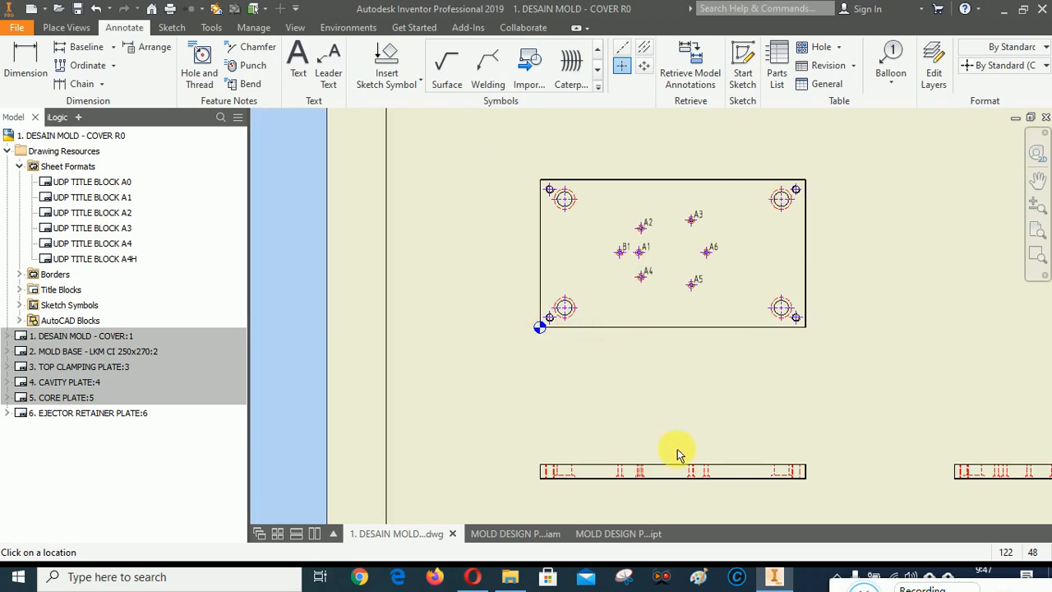
scroll(624, 477, "up", 6)
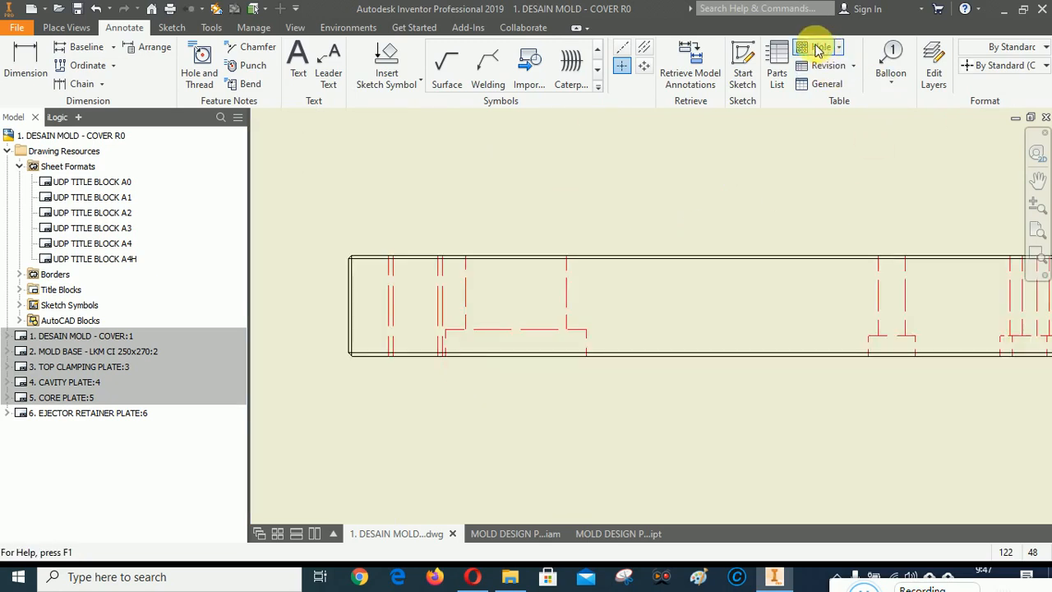
left_click(644, 49)
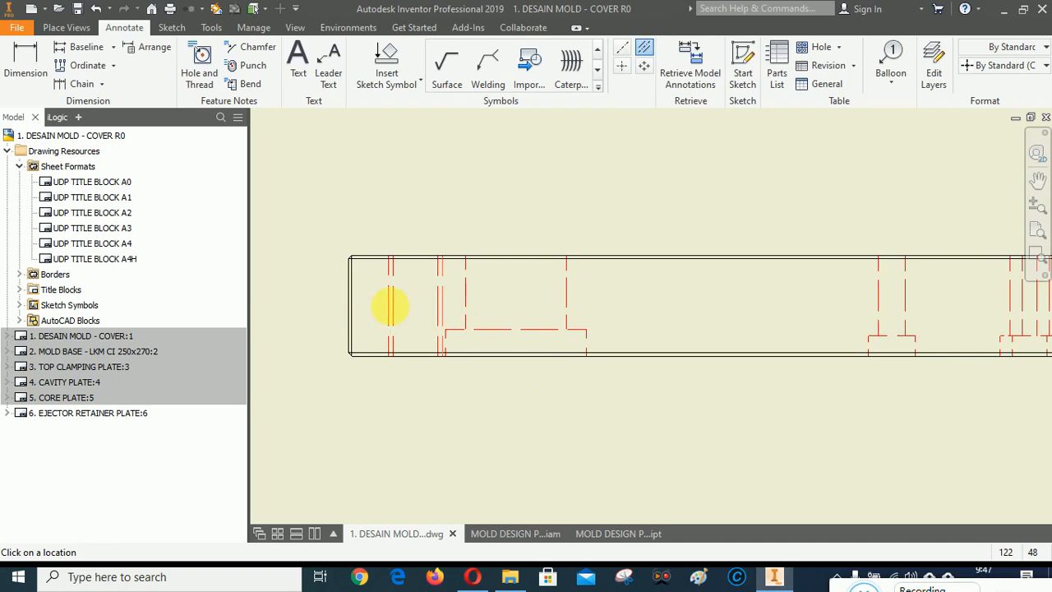
left_click(390, 305)
left_click(440, 300)
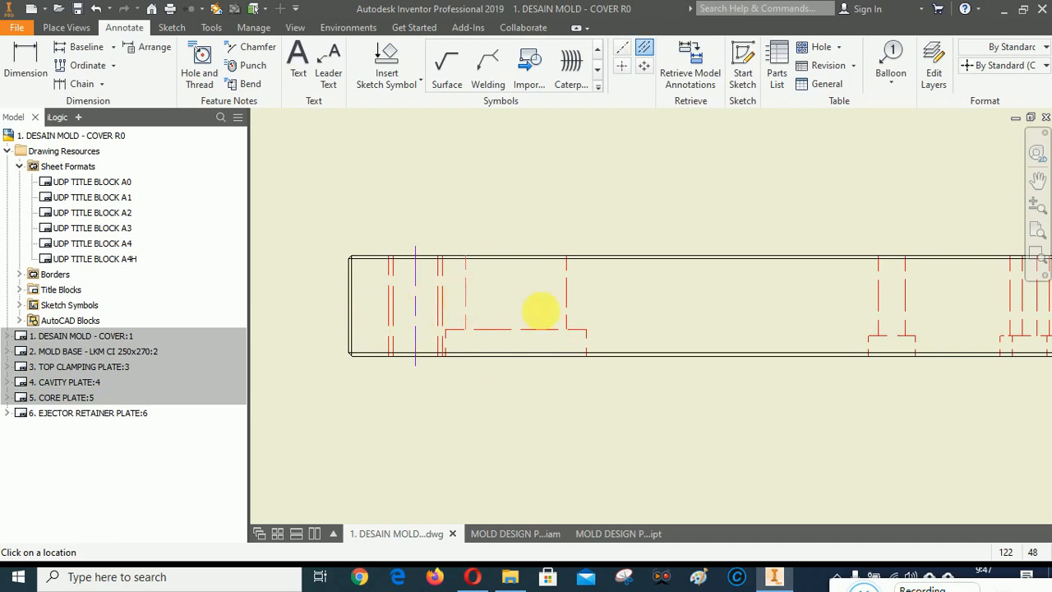
left_click(567, 292)
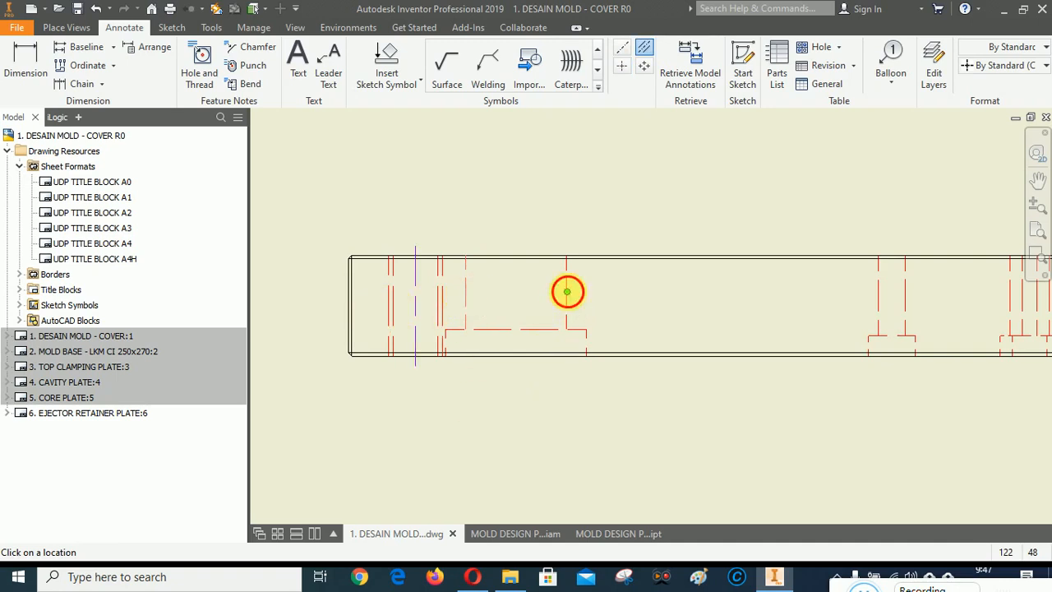
left_click(905, 295)
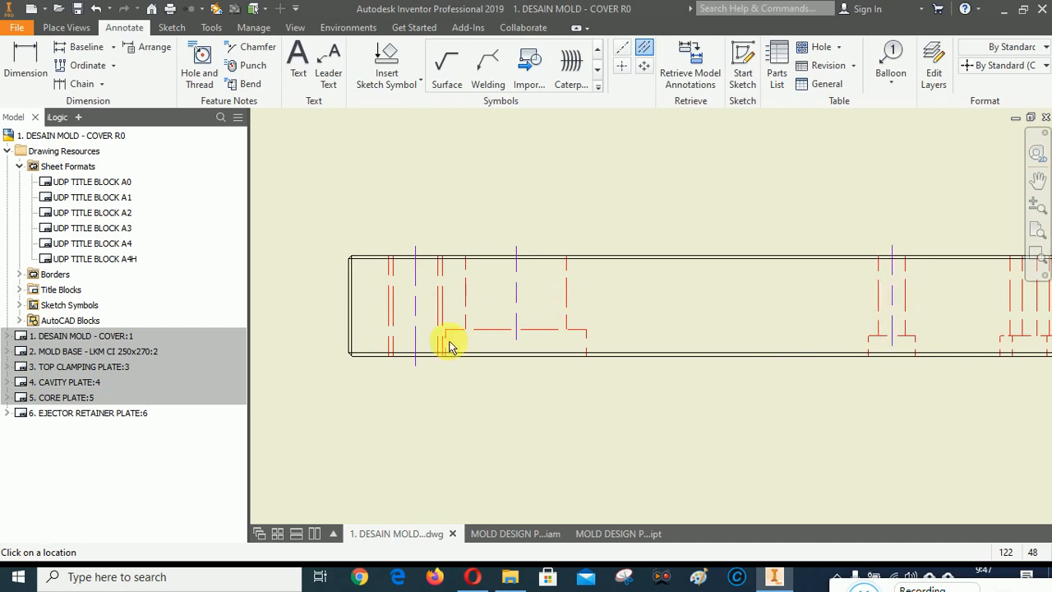
Step: Add bisector centerlines to the two overlapping counterbored holes beside B1 in the edge view below the plan view
scroll(450, 342, "up", 3)
scroll(663, 333, "down", 5)
scroll(601, 416, "down", 4)
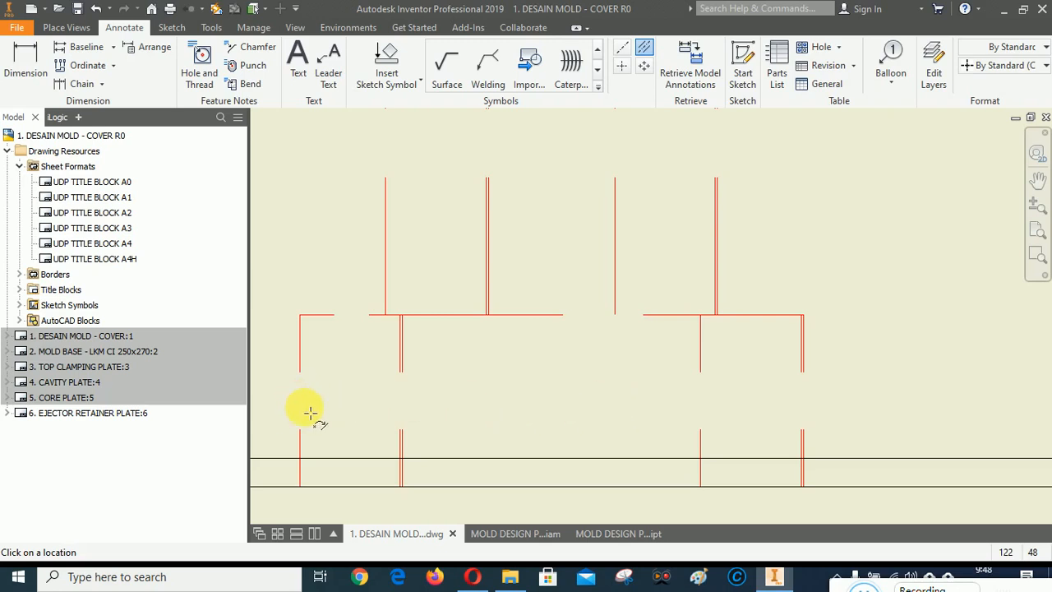
scroll(521, 486, "up", 4)
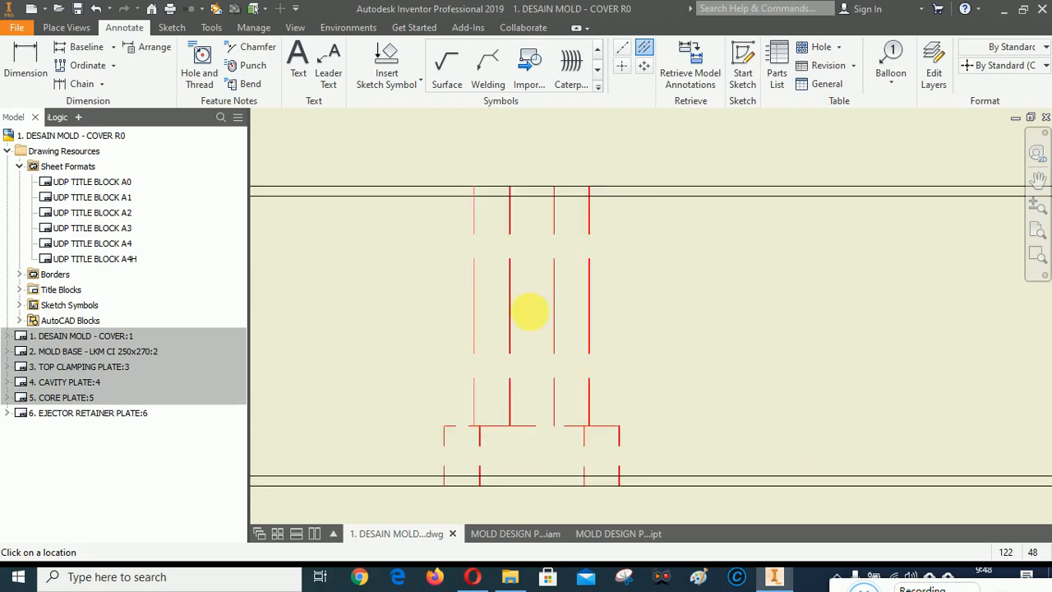
scroll(556, 306, "down", 4)
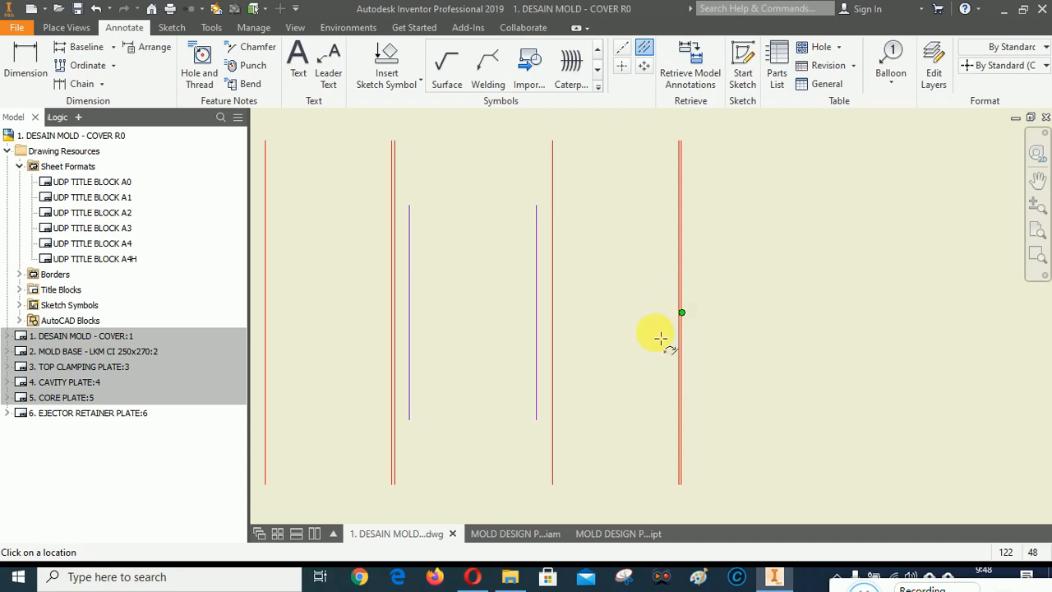
scroll(485, 370, "up", 4)
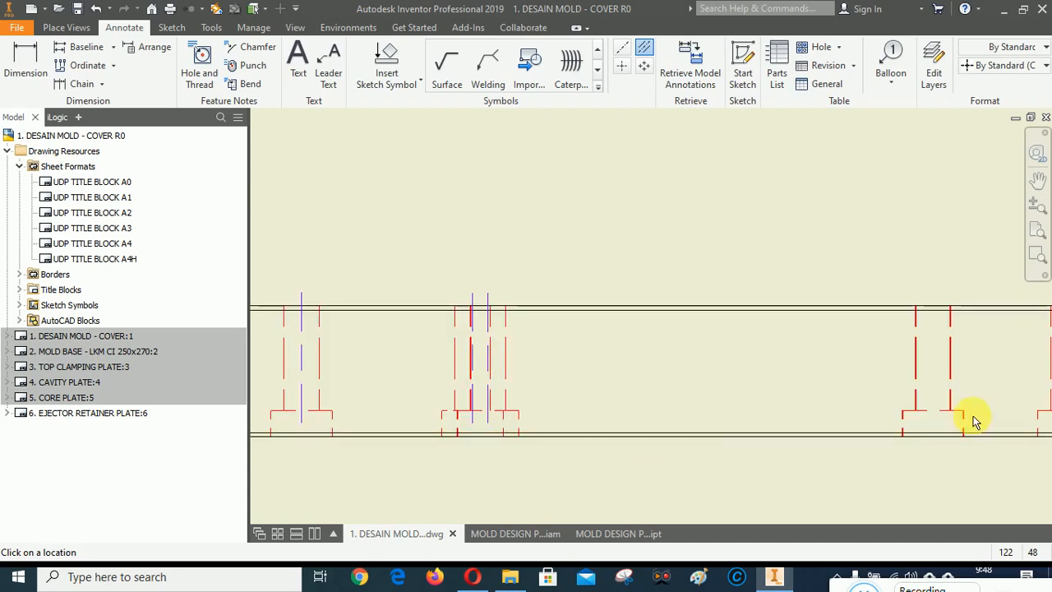
Step: Add bisector centerlines to the A3/A5 and A6 counterbored holes in the edge view below the plan view
scroll(958, 432, "down", 5)
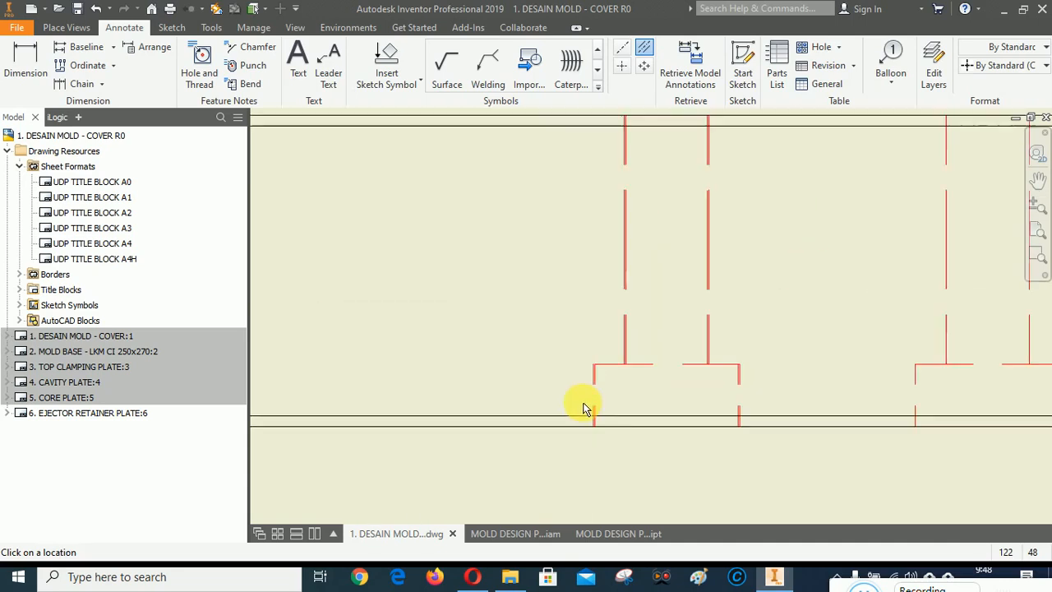
scroll(584, 406, "up", 3)
scroll(622, 238, "down", 3)
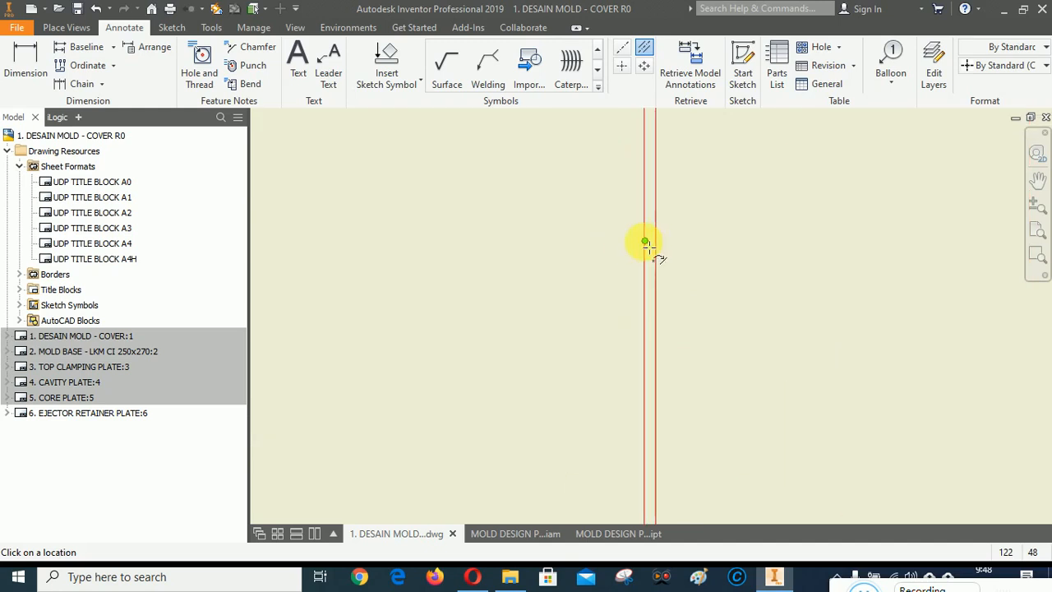
scroll(580, 302, "up", 3)
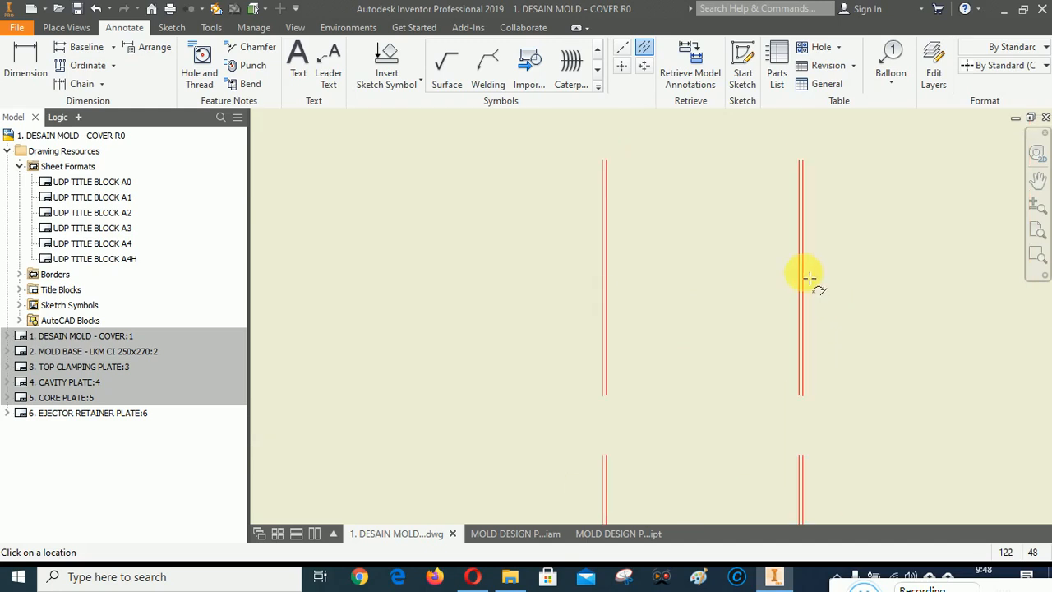
scroll(474, 329, "up", 3)
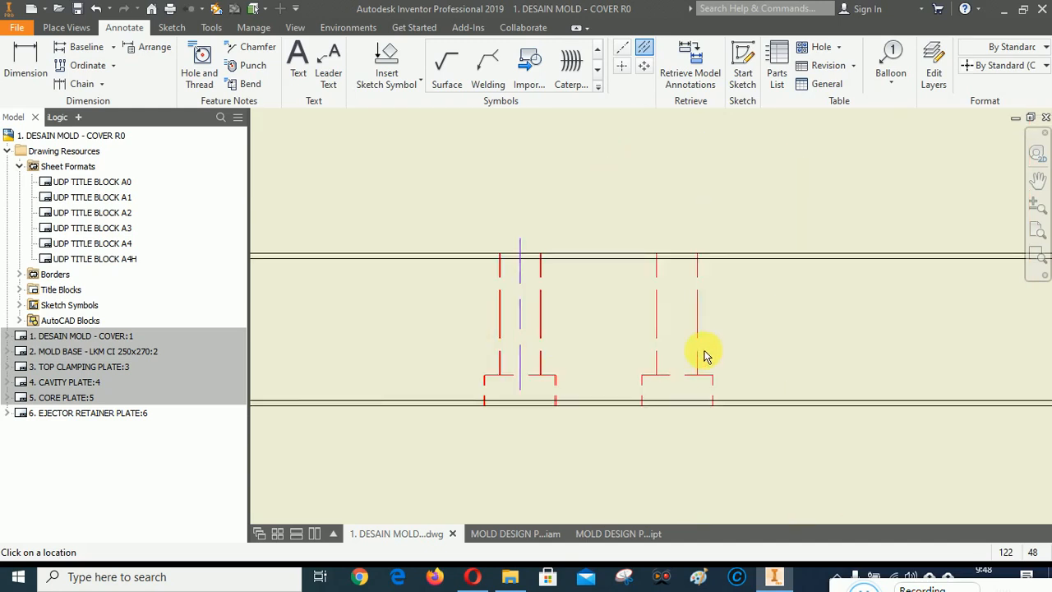
scroll(699, 349, "down", 2)
scroll(625, 308, "down", 2)
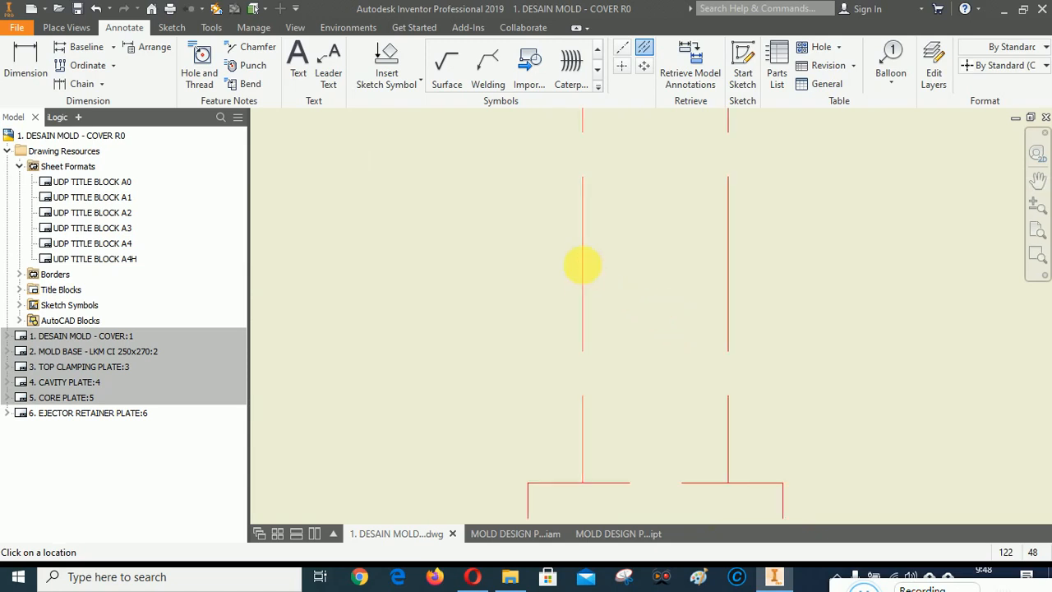
scroll(528, 329, "up", 3)
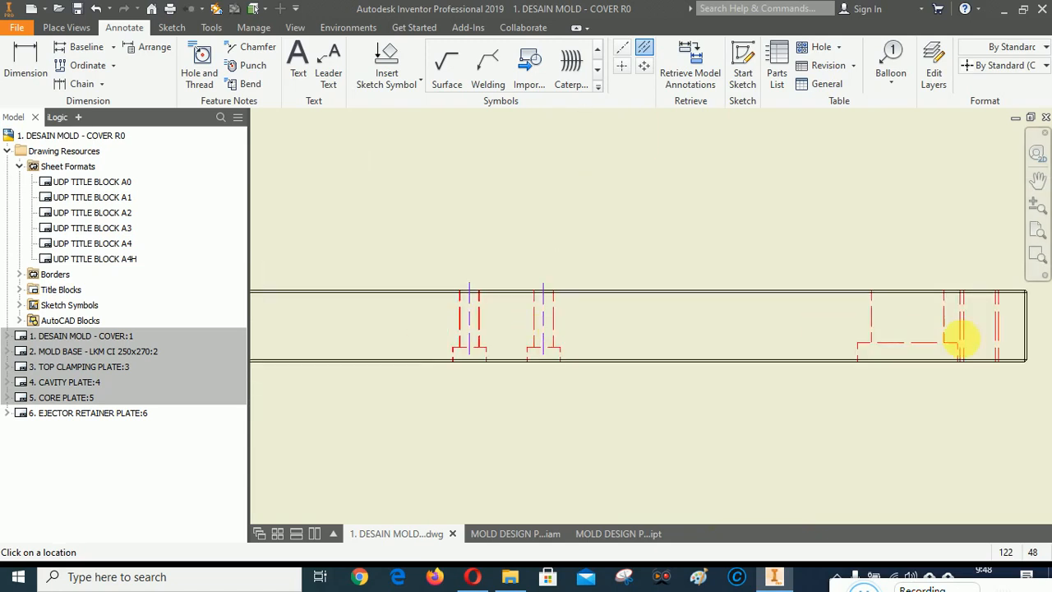
Step: Add bisector centerlines to the large counterbored hole and small corner hole at the right end of the same edge view
scroll(986, 345, "down", 2)
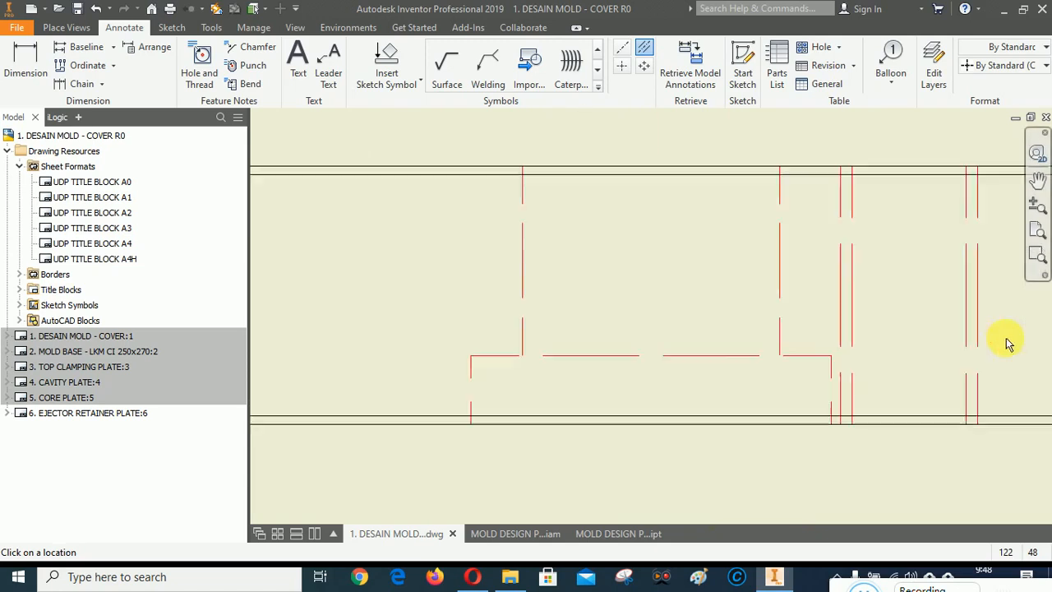
left_click(784, 268)
left_click(522, 261)
scroll(442, 315, "up", 3)
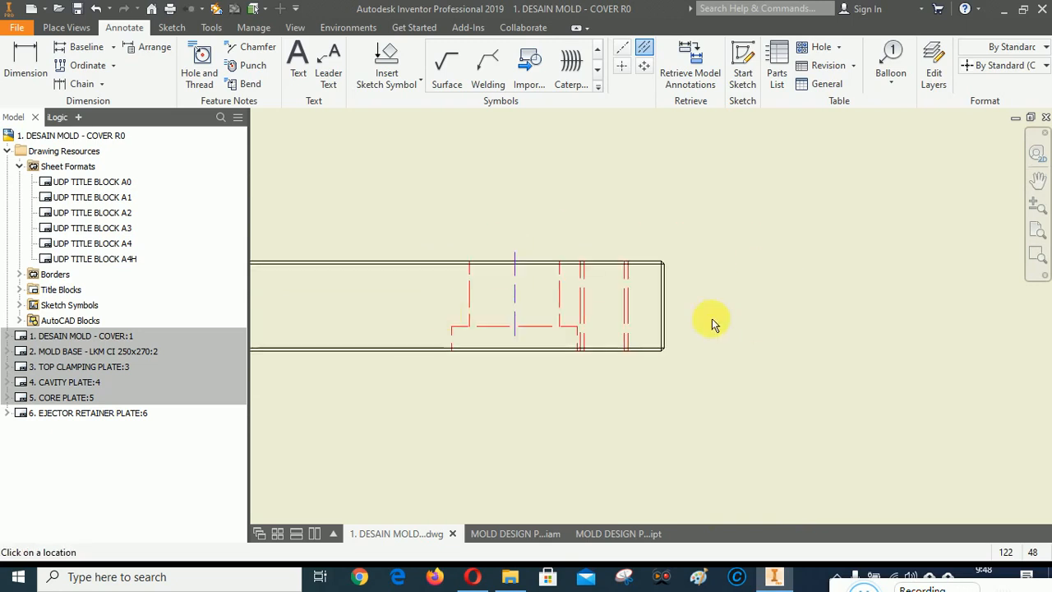
scroll(614, 328, "down", 2)
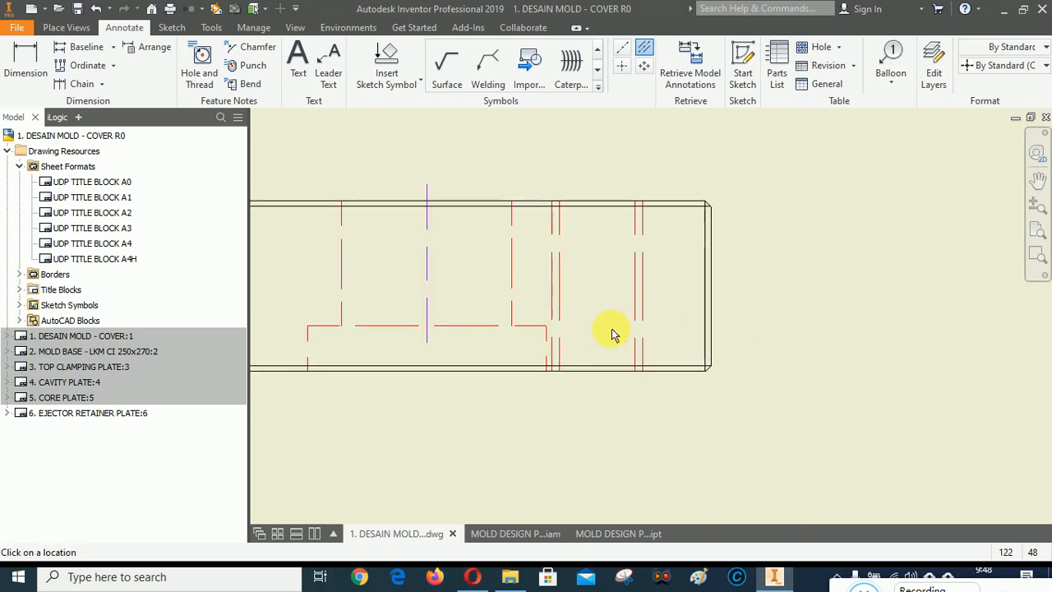
left_click(552, 286)
left_click(643, 286)
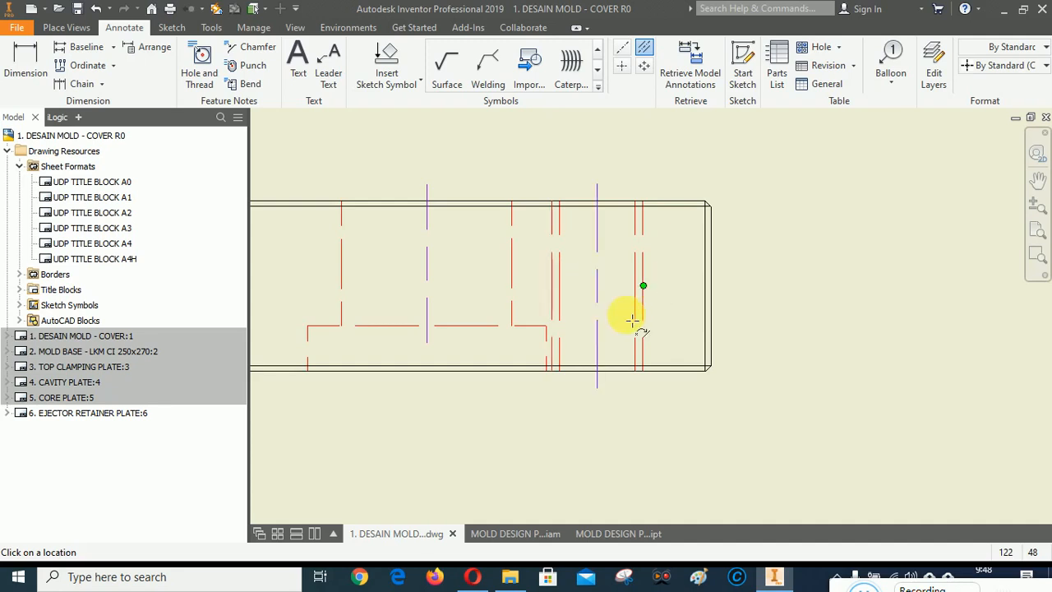
Step: Add bisector centerlines to the small corner hole and large counterbored hole at the left end of the second edge view
scroll(524, 361, "up", 5)
scroll(854, 370, "down", 3)
scroll(411, 271, "down", 2)
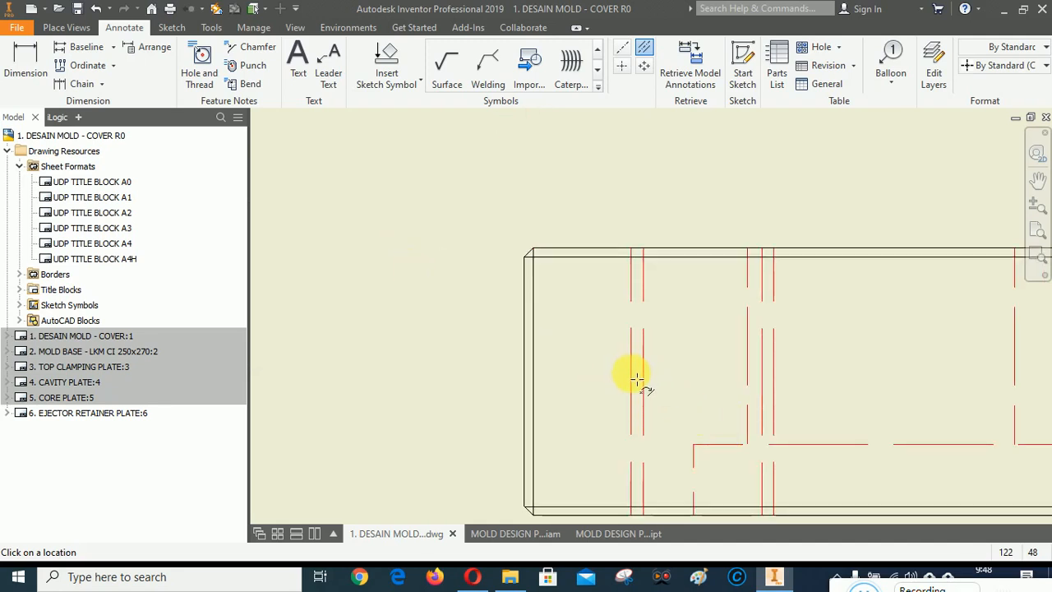
left_click(774, 382)
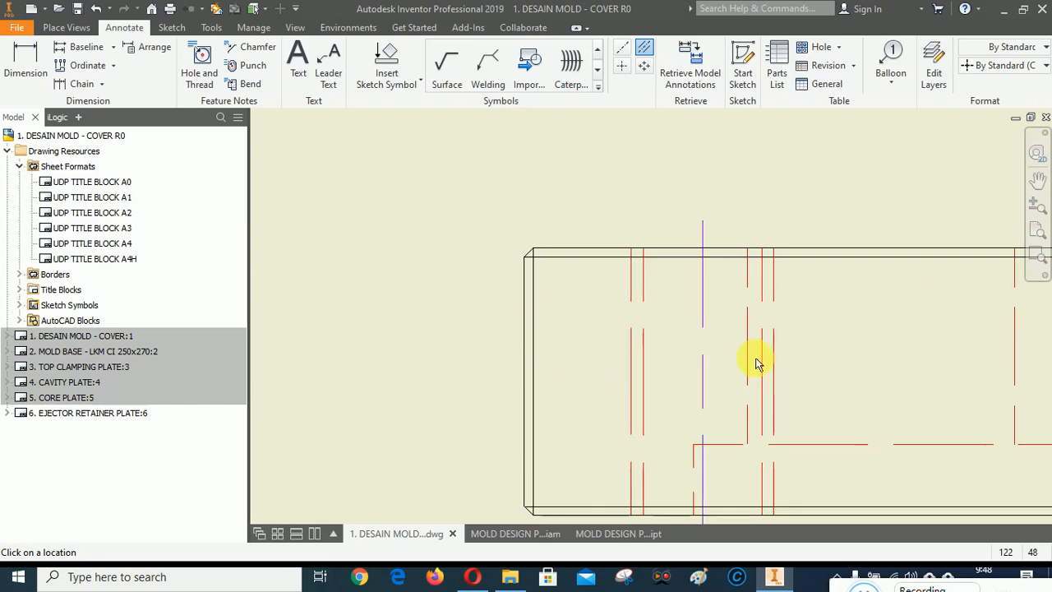
scroll(607, 363, "up", 3)
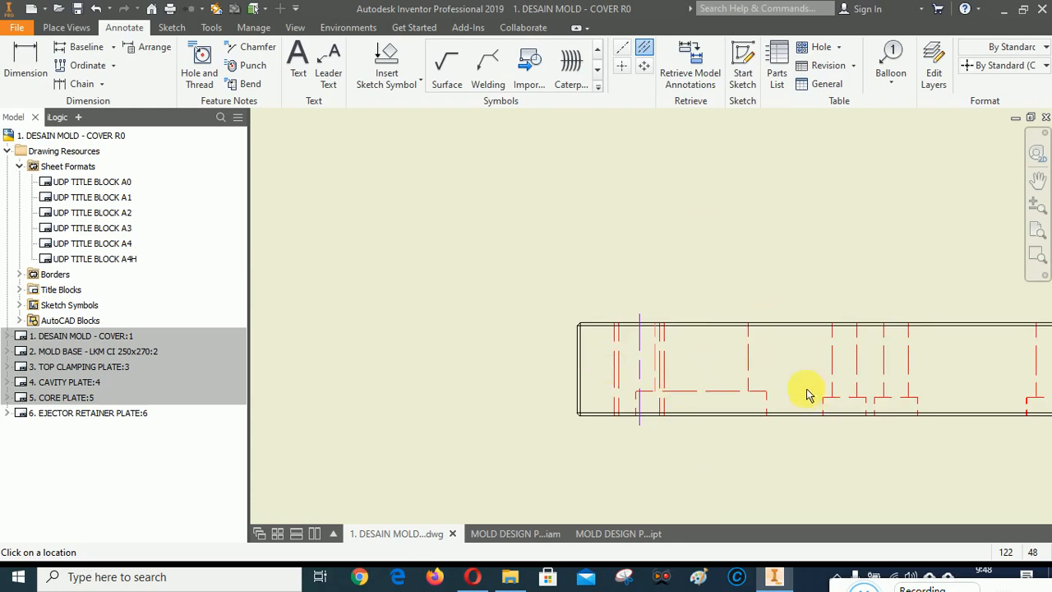
scroll(883, 388, "down", 2)
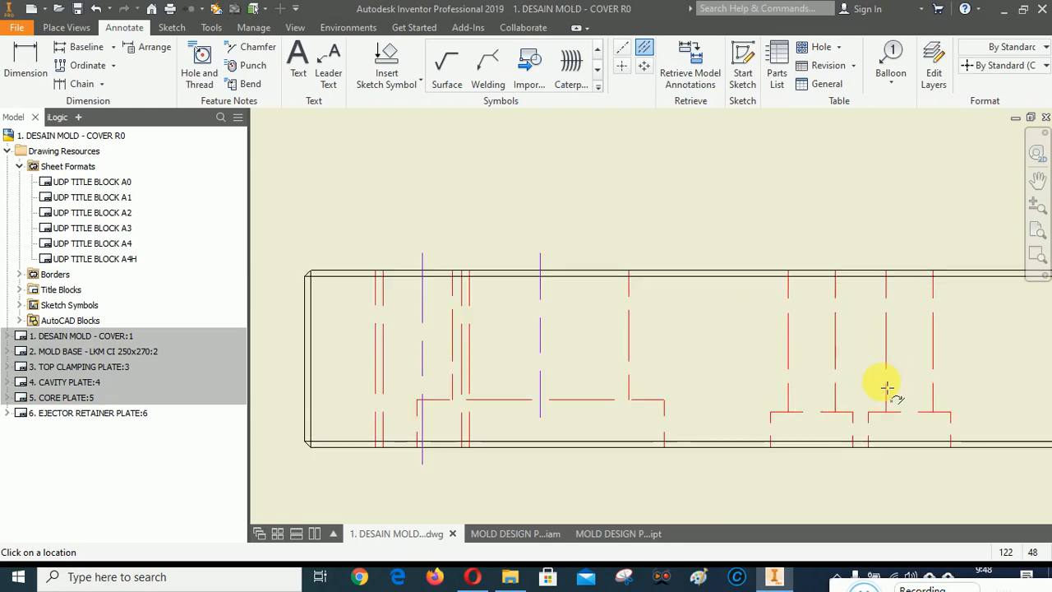
Step: Add bisector centerlines to the two adjacent counterbored holes left of the middle in the second edge view
left_click(788, 341)
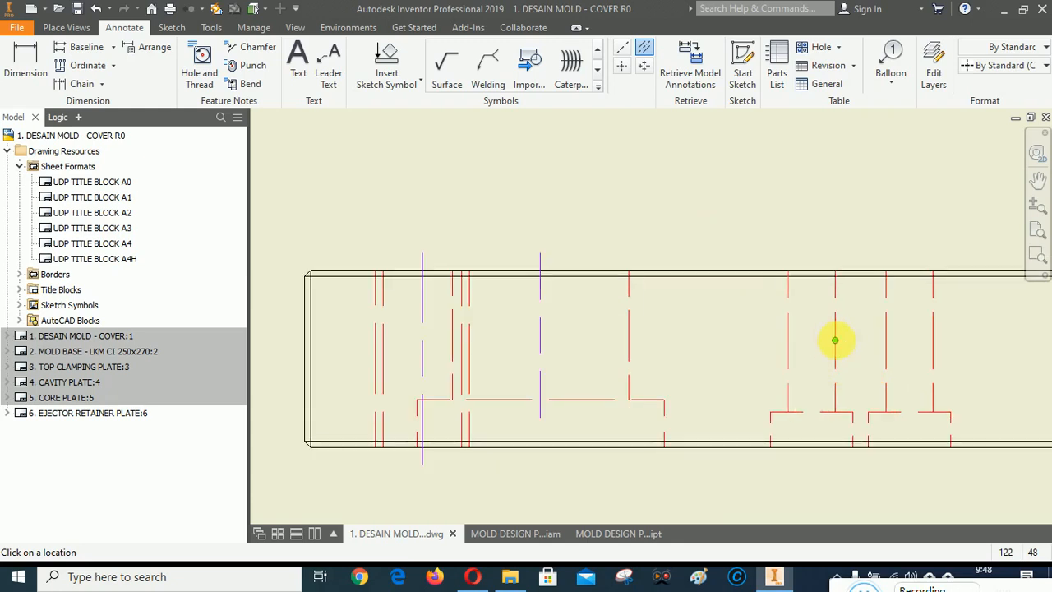
left_click(835, 339)
left_click(886, 340)
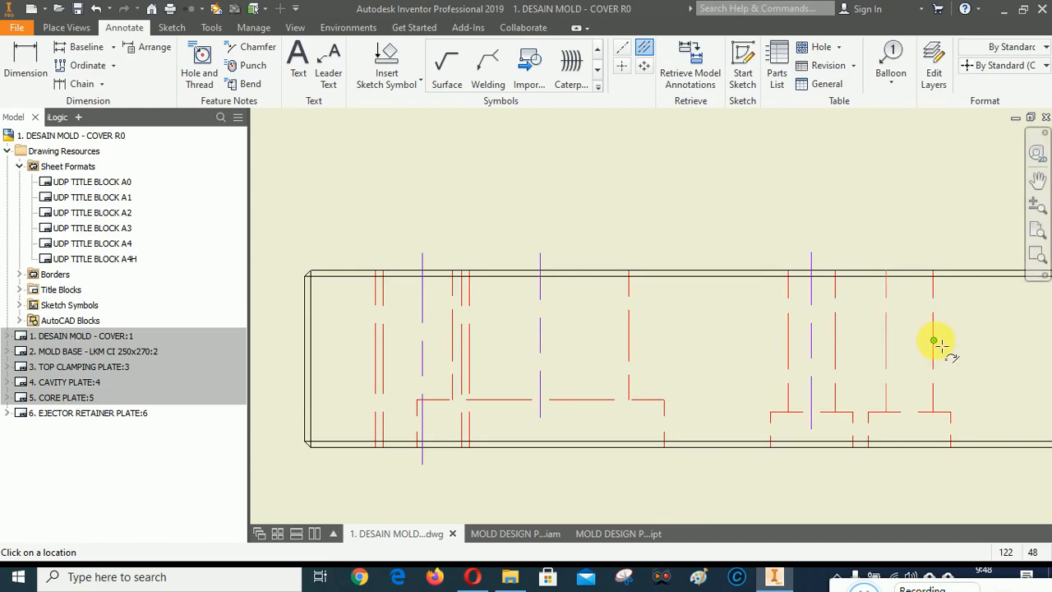
left_click(933, 340)
Step: Add a bisector centerline to the middle counterbored hole of the second edge view
scroll(552, 338, "up", 5)
scroll(555, 337, "down", 6)
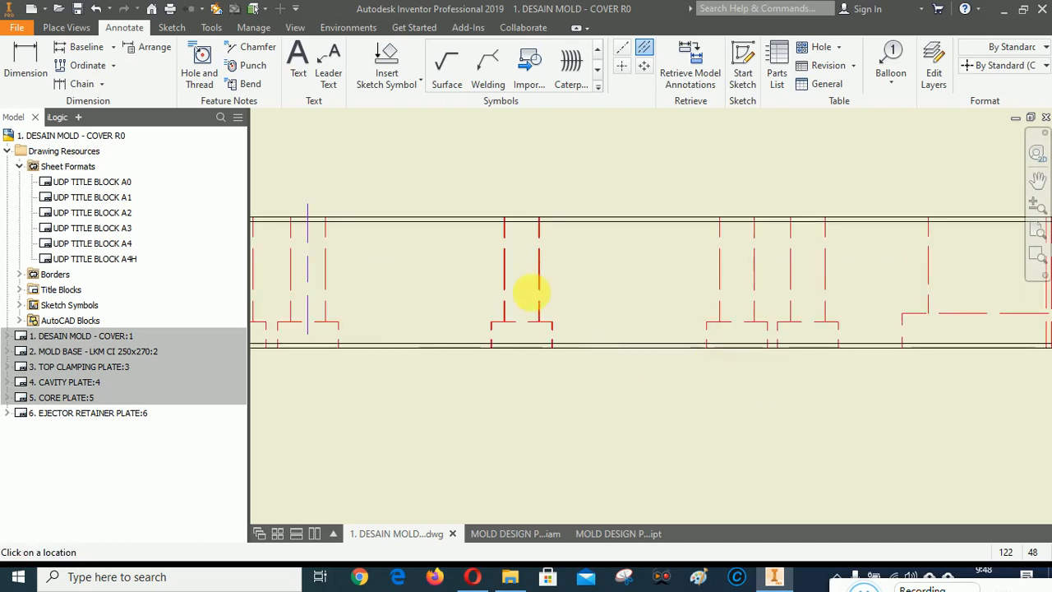
scroll(440, 214, "down", 3)
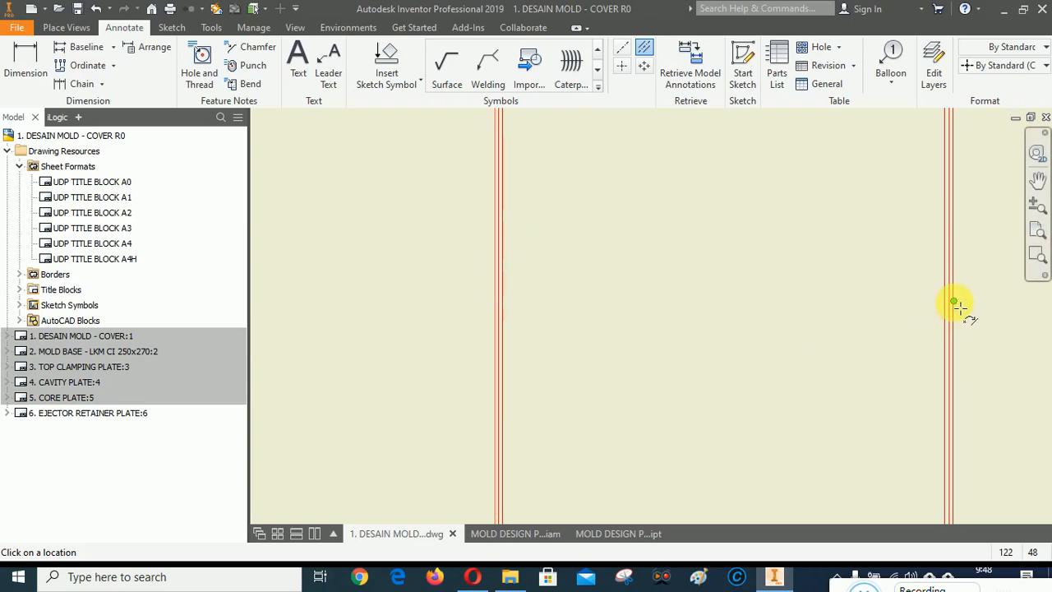
scroll(411, 329, "up", 3)
scroll(782, 346, "up", 3)
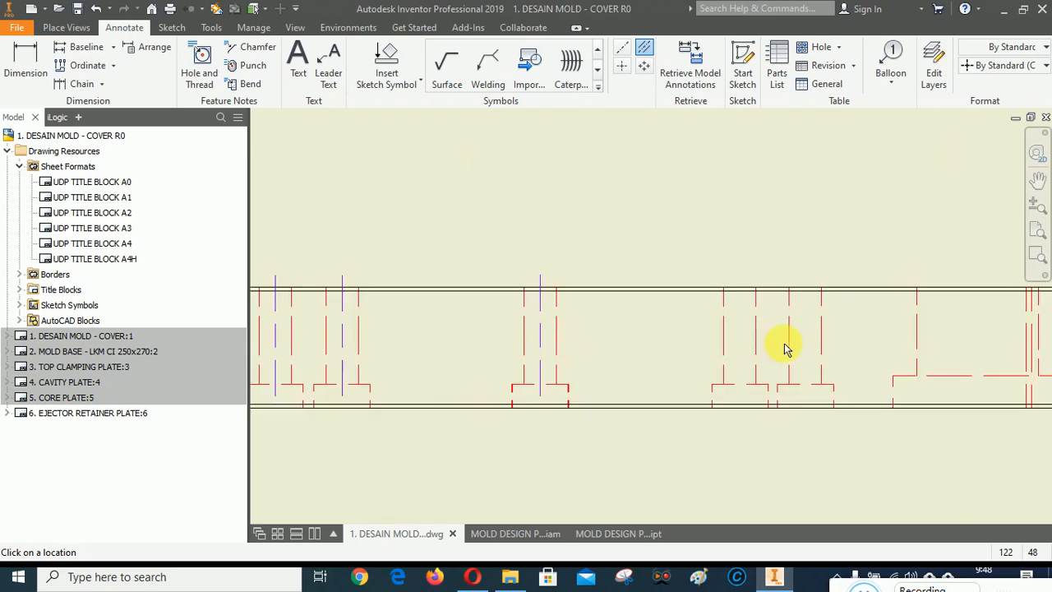
Step: Add bisector centerlines to the two adjacent counterbored holes right of the middle in the second edge view
scroll(772, 347, "down", 5)
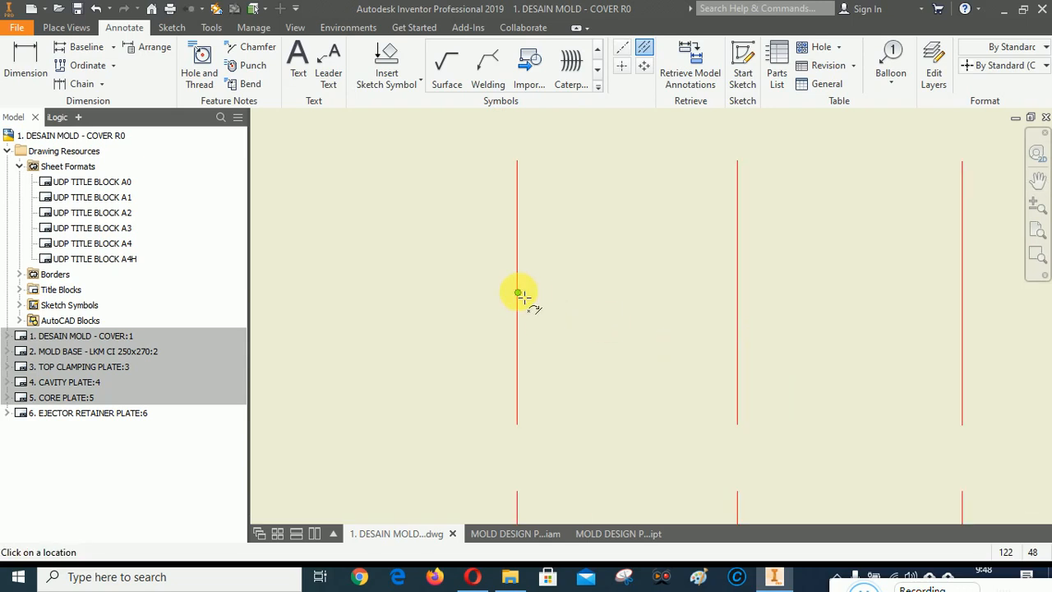
scroll(740, 349, "up", 2)
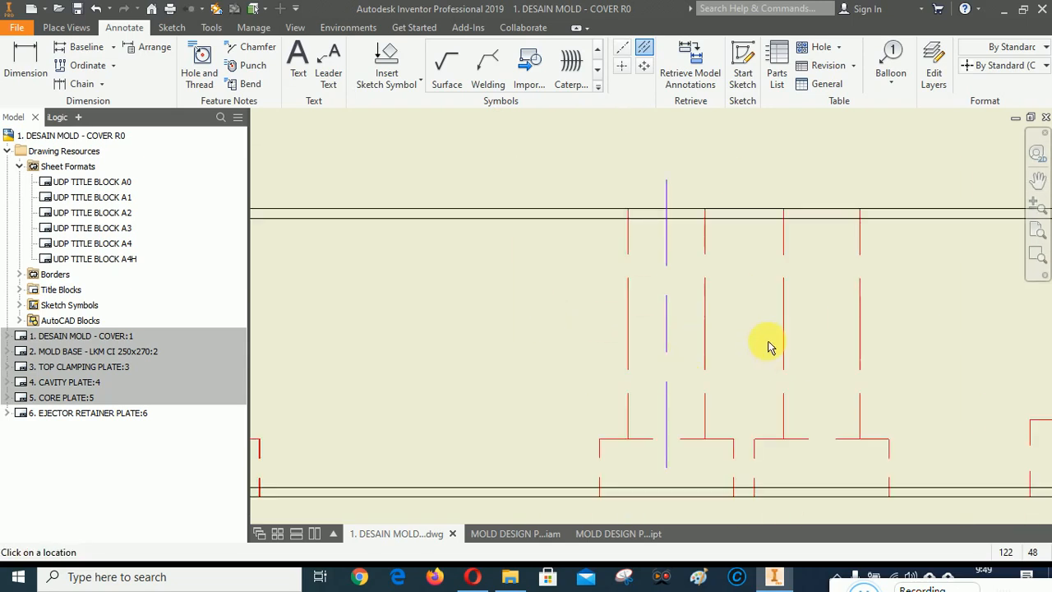
left_click(784, 323)
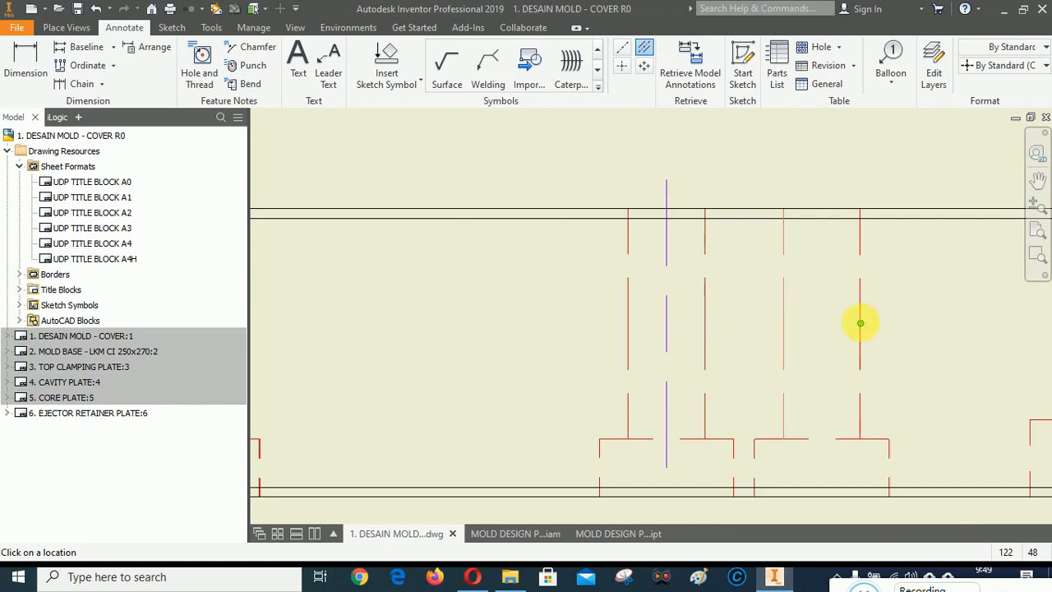
scroll(578, 341, "up", 2)
scroll(608, 324, "down", 1)
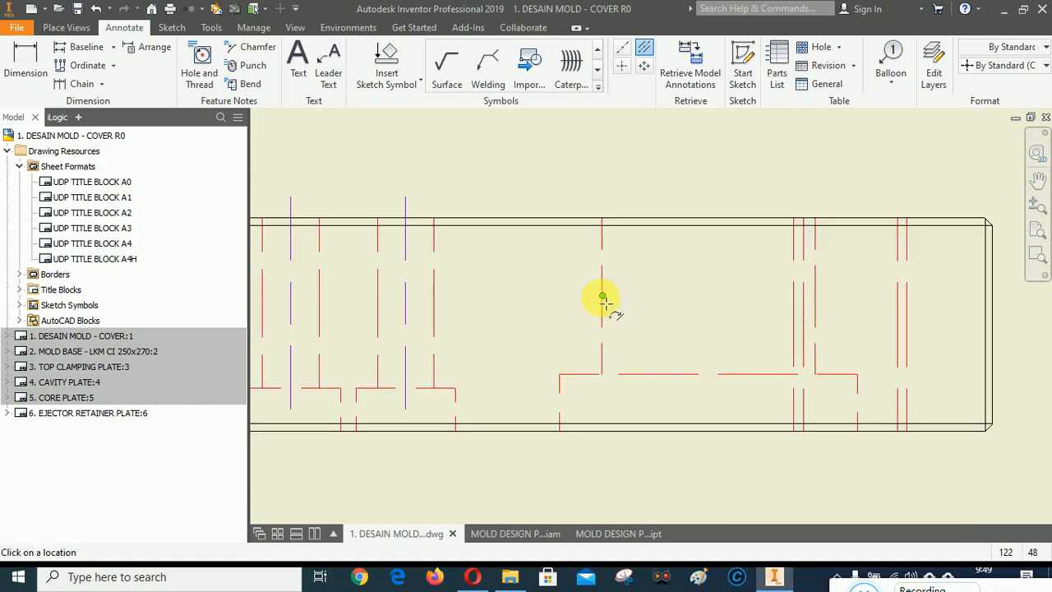
Step: Add bisector centerlines to the large counterbored hole and small corner hole at the right end of the second edge view
left_click(602, 298)
left_click(815, 296)
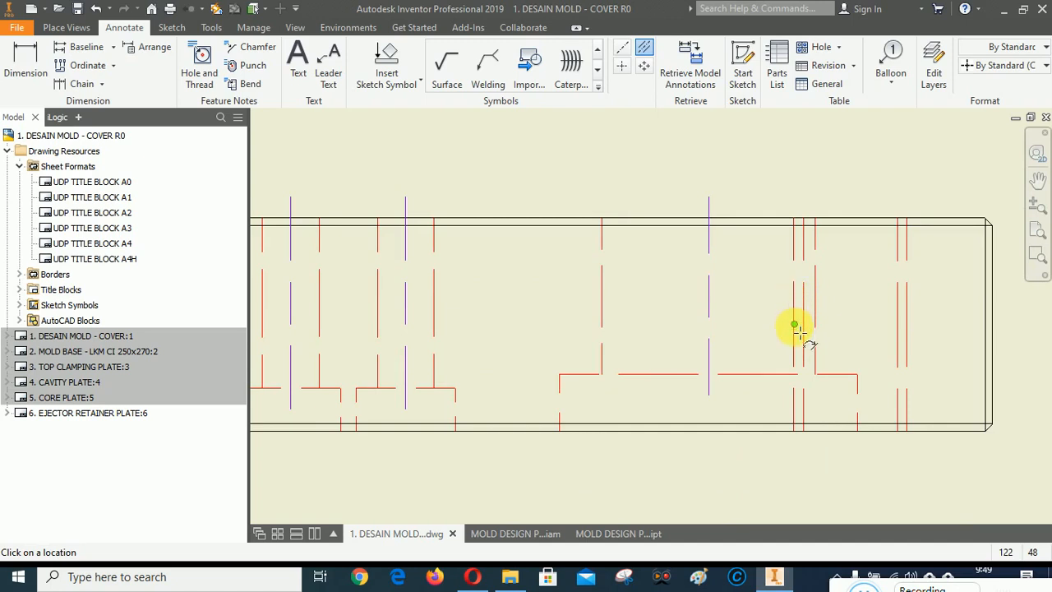
left_click(904, 324)
scroll(888, 362, "up", 3)
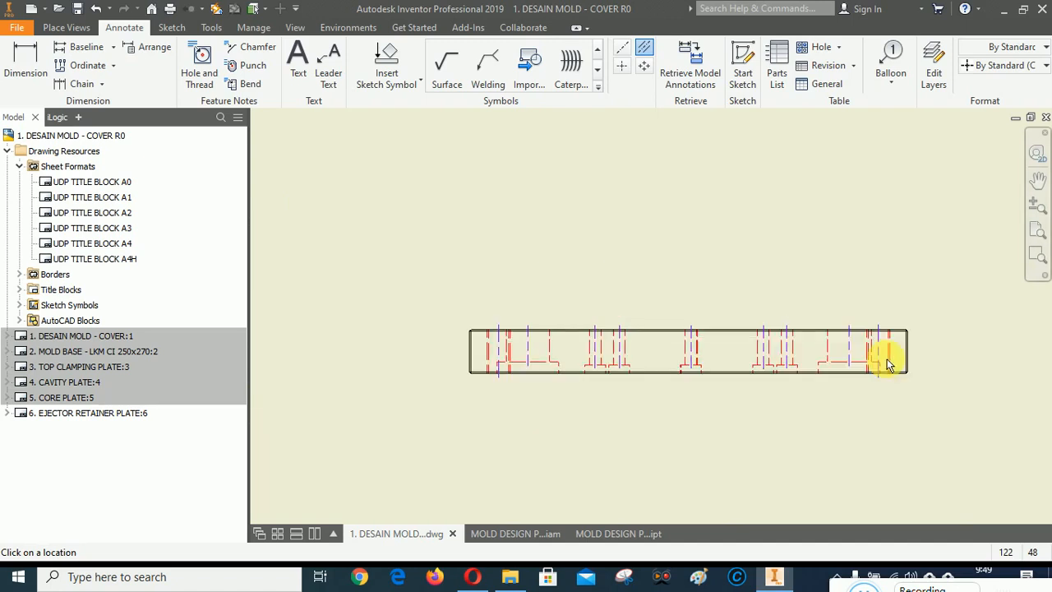
right_click(542, 249)
left_click(470, 245)
scroll(653, 289, "up", 5)
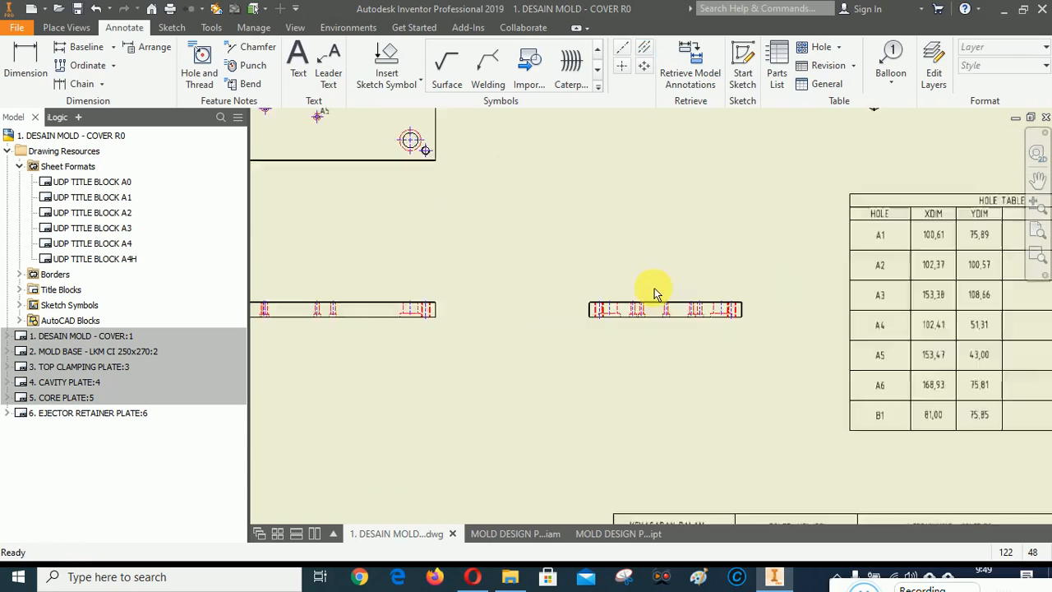
Step: Extend the centerlines of the left large counterbored hole and the two adjacent counterbored holes past the second edge view's lower edge
scroll(635, 301, "down", 6)
scroll(593, 353, "down", 3)
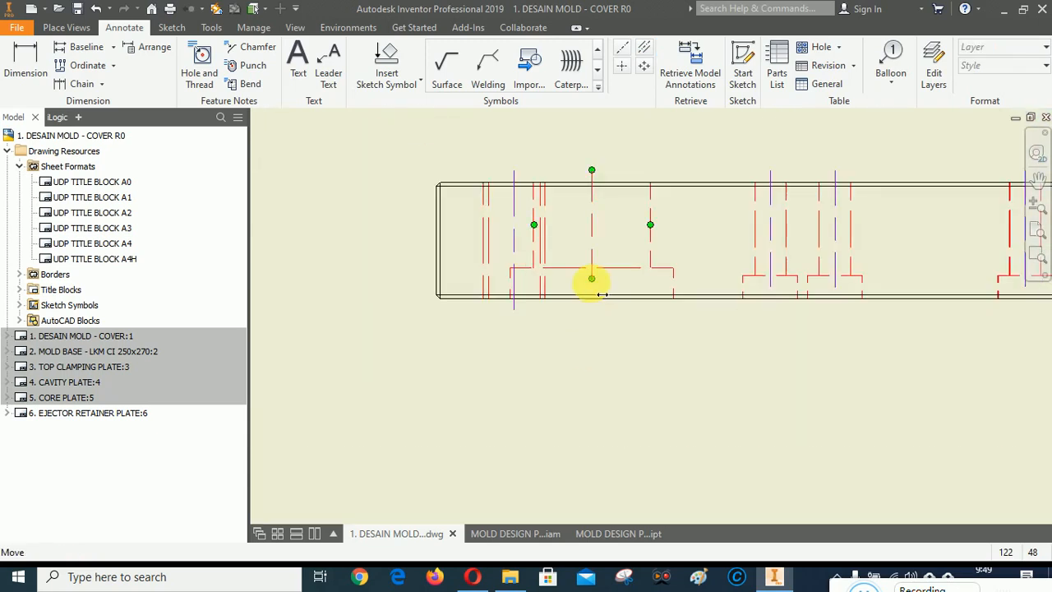
left_click_drag(592, 281, 599, 309)
left_click_drag(770, 286, 781, 308)
left_click_drag(837, 287, 841, 309)
scroll(471, 331, "down", 3)
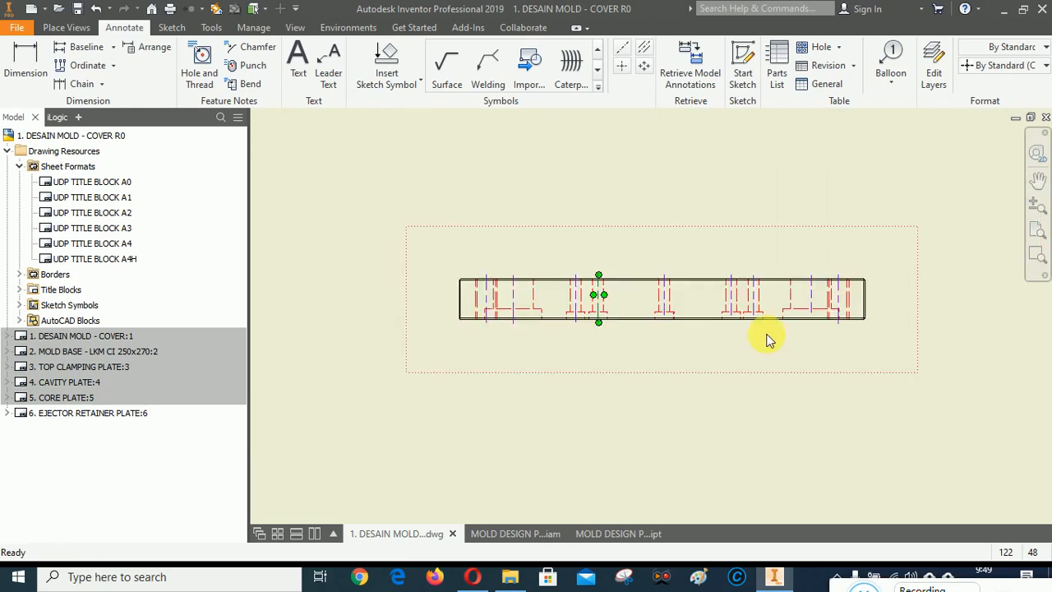
Step: Extend the centerlines of the two adjacent counterbored holes and the large hole right of the middle past the second edge view's lower edge
scroll(771, 329, "up", 4)
left_click_drag(597, 277, 615, 316)
left_click_drag(674, 277, 660, 321)
scroll(693, 334, "down", 2)
scroll(734, 308, "up", 4)
left_click_drag(738, 263, 759, 349)
scroll(855, 373, "down", 3)
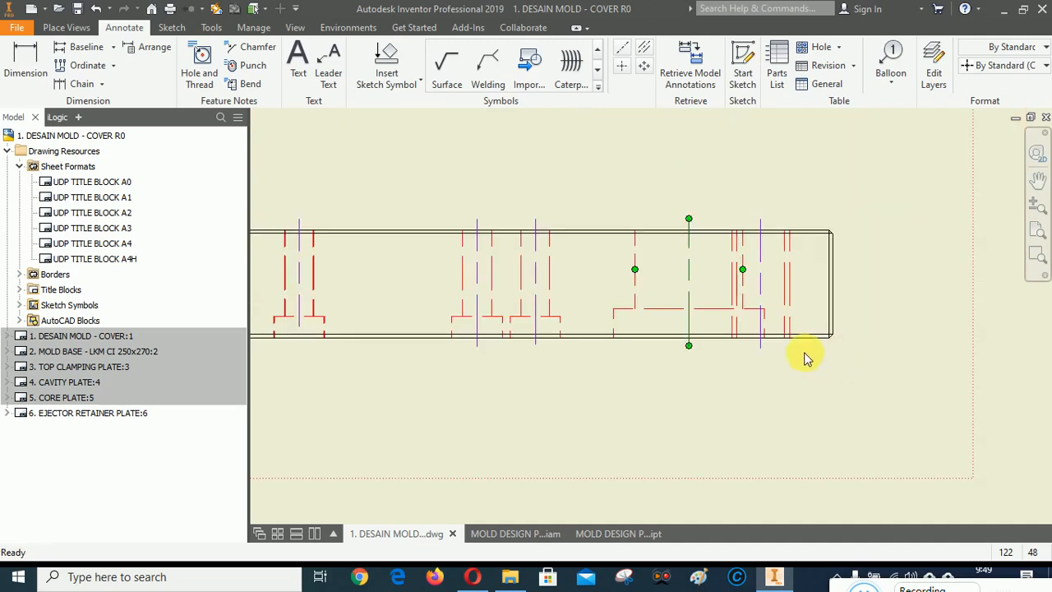
Step: Extend the centerlines of the right large hole and the two counterbored holes right of the middle past the first edge view's lower edge
scroll(888, 344, "down", 6)
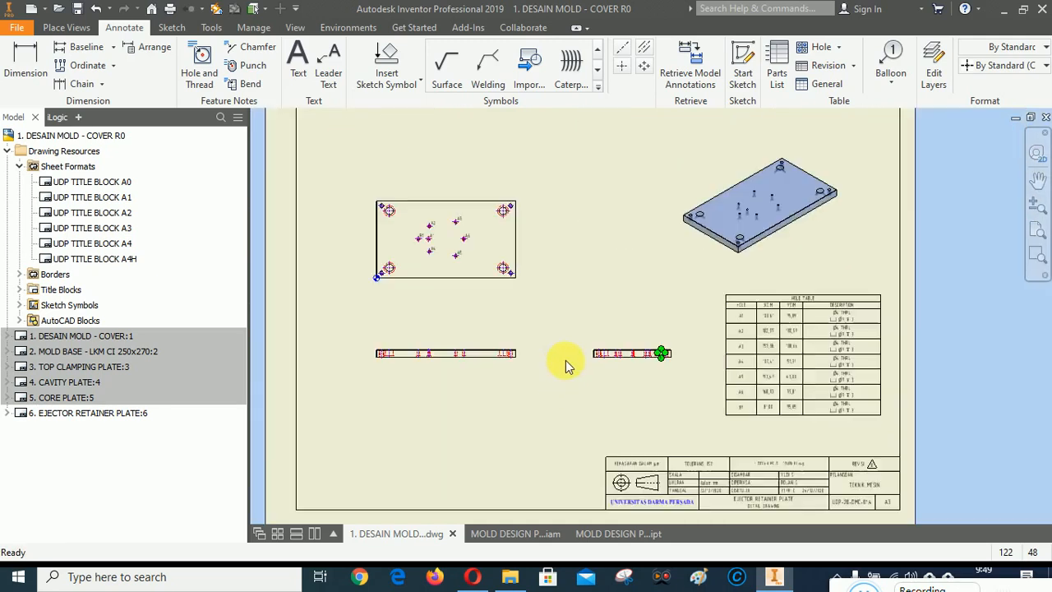
scroll(493, 361, "up", 6)
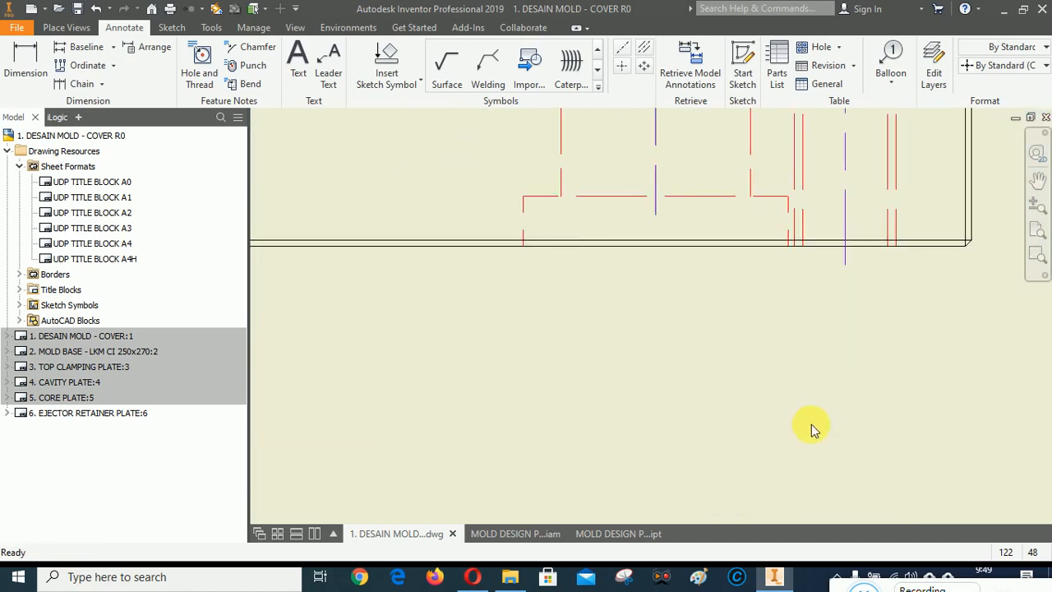
left_click_drag(660, 216, 676, 274)
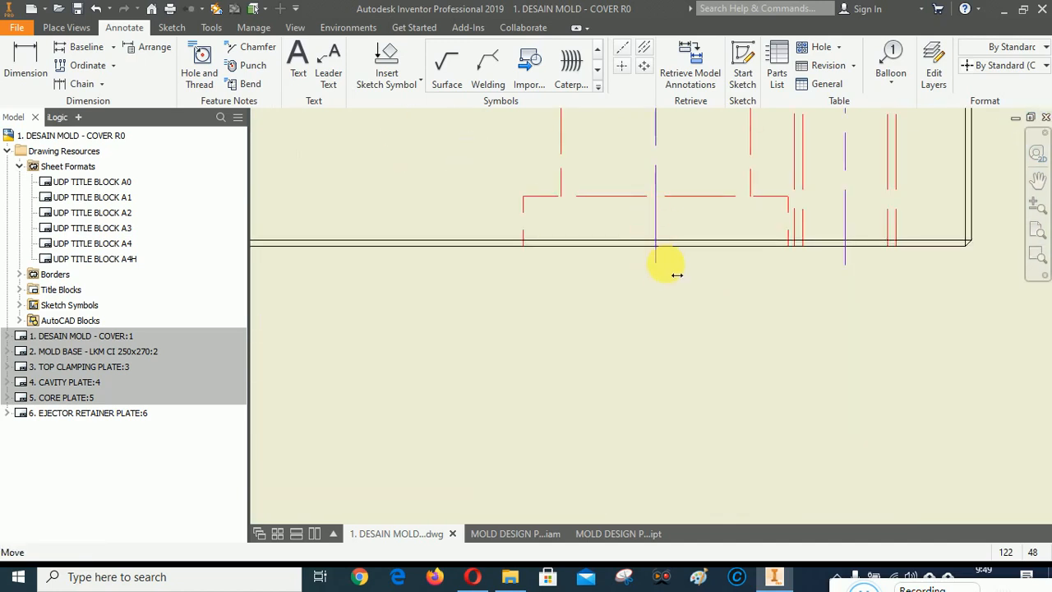
scroll(958, 323, "down", 3)
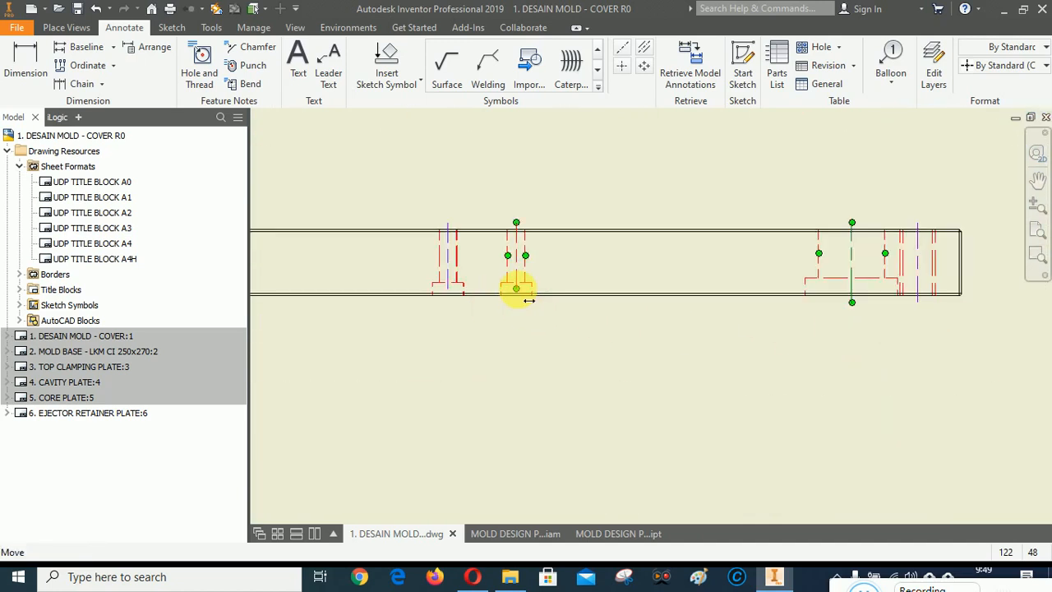
left_click_drag(517, 290, 526, 312)
left_click_drag(448, 293, 471, 317)
scroll(961, 343, "down", 3)
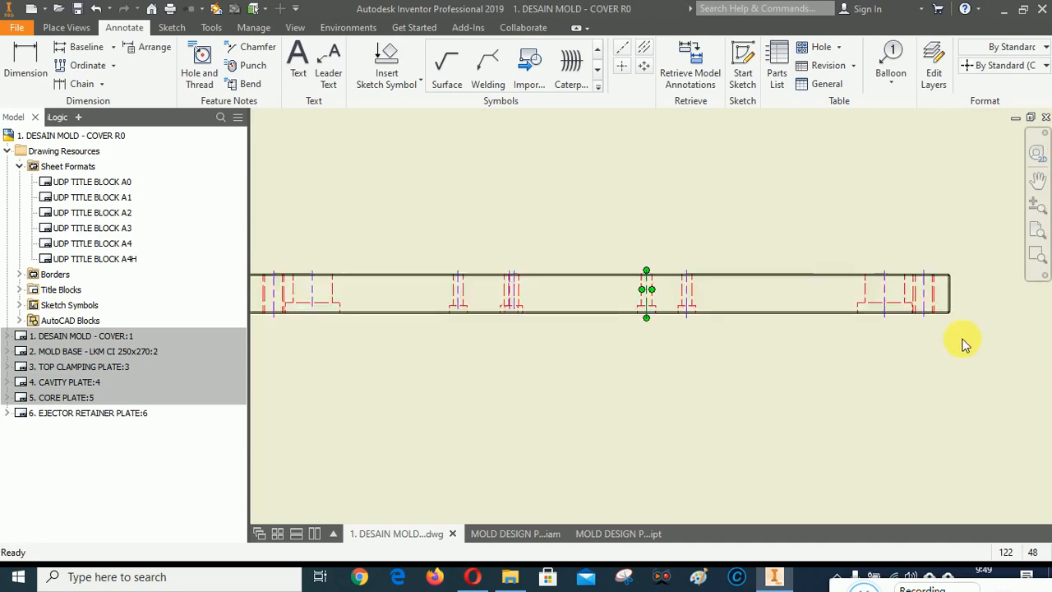
Step: Extend the centerlines of the overlapping counterbored holes and the single one to their left past the first edge view's lower edge
scroll(682, 348, "up", 5)
left_click(710, 235)
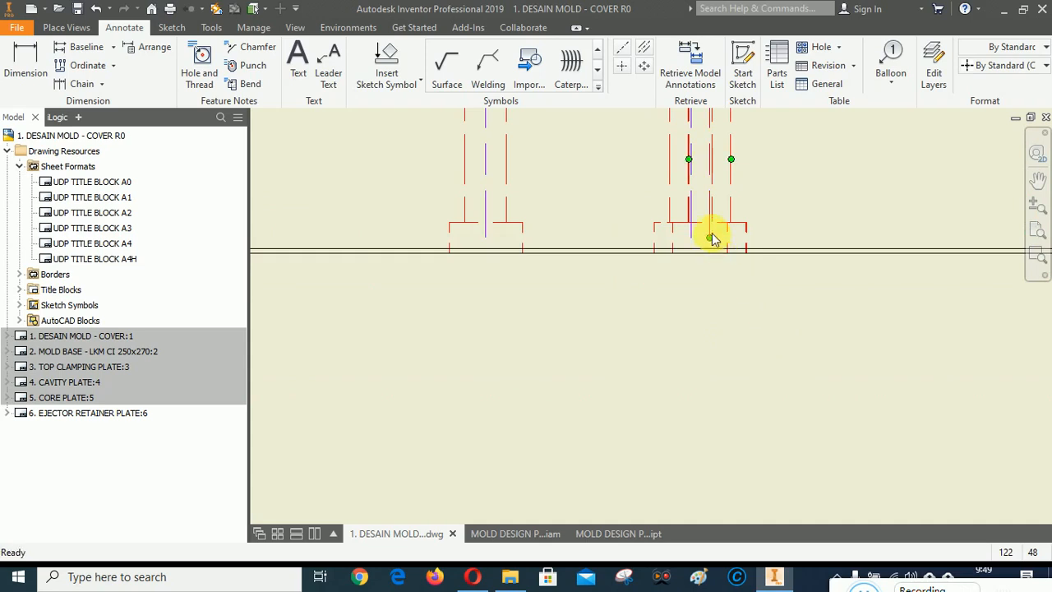
left_click_drag(709, 237, 692, 262)
left_click_drag(485, 237, 485, 266)
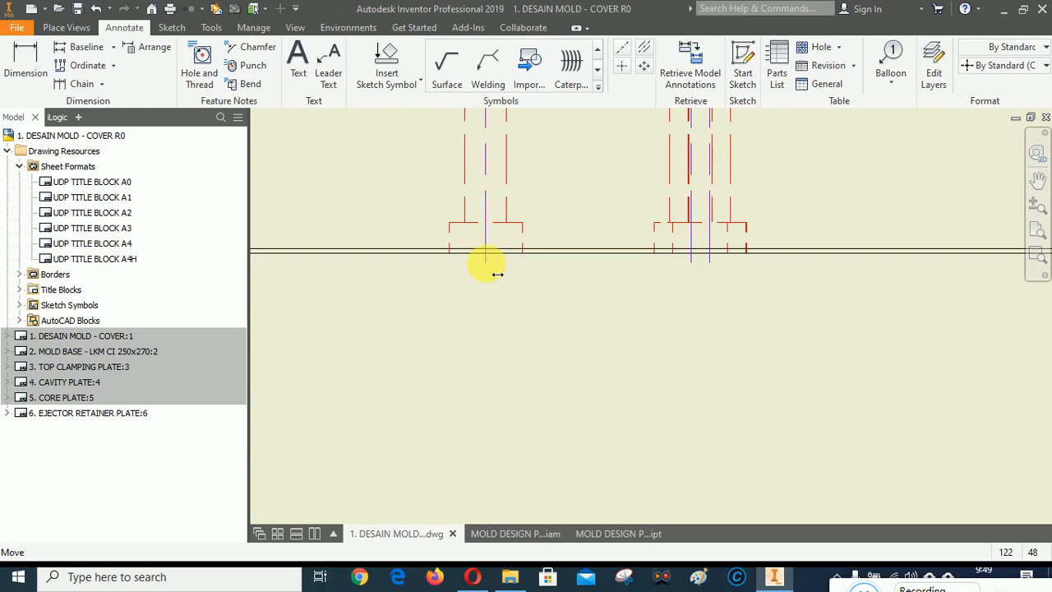
scroll(706, 353, "down", 4)
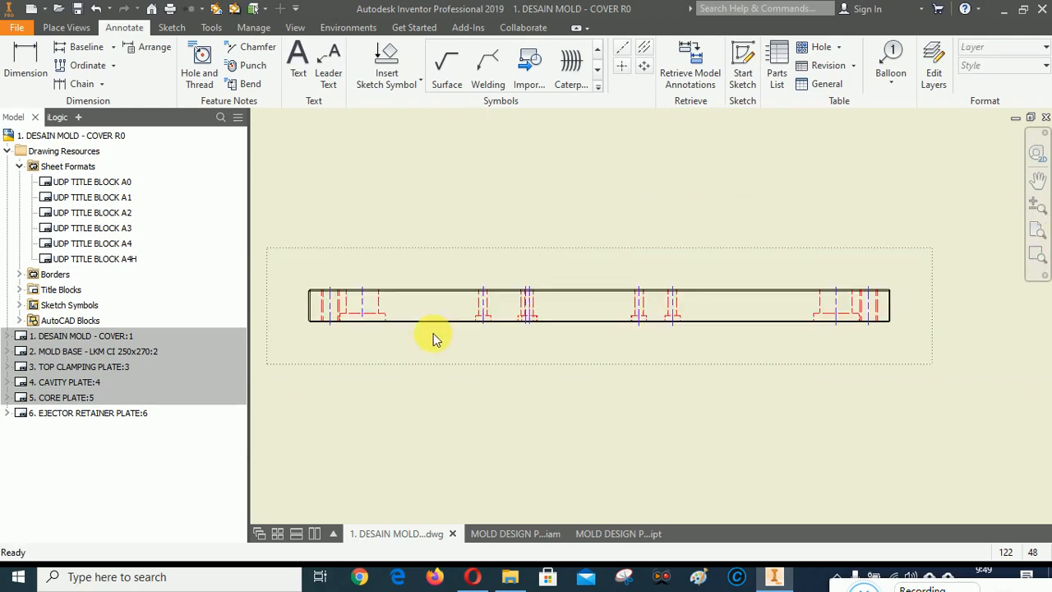
Step: Extend the centerline of the large counterbored hole at the left end past the first edge view's lower edge
scroll(411, 341, "up", 2)
left_click_drag(338, 292, 355, 321)
scroll(606, 404, "down", 3)
Step: Review the whole ejector retainer plate sheet with its tables and title block, and look at the mold base assembly model
scroll(756, 404, "down", 2)
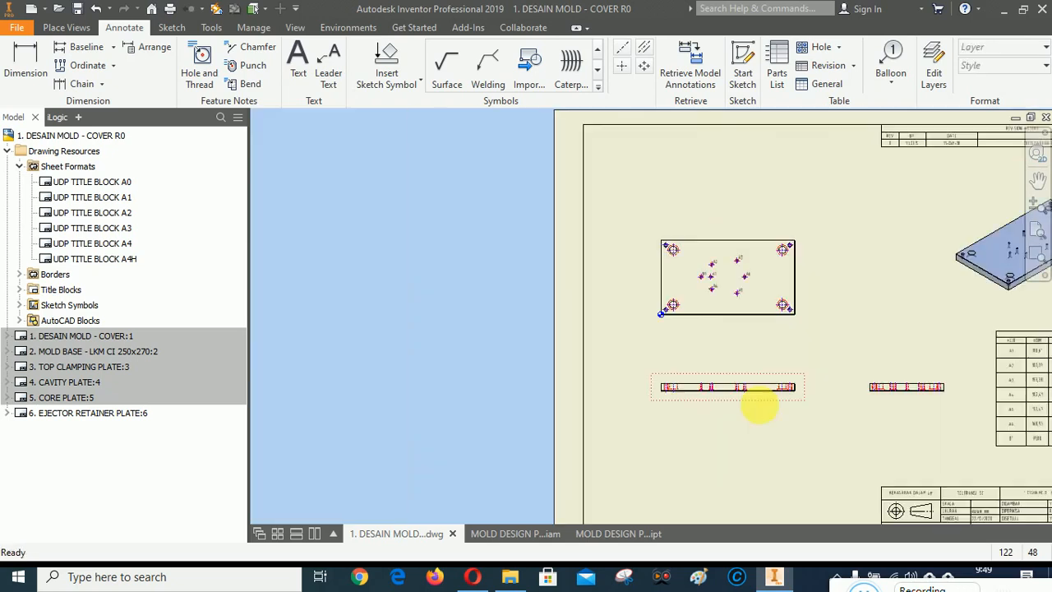
scroll(682, 295, "down", 2)
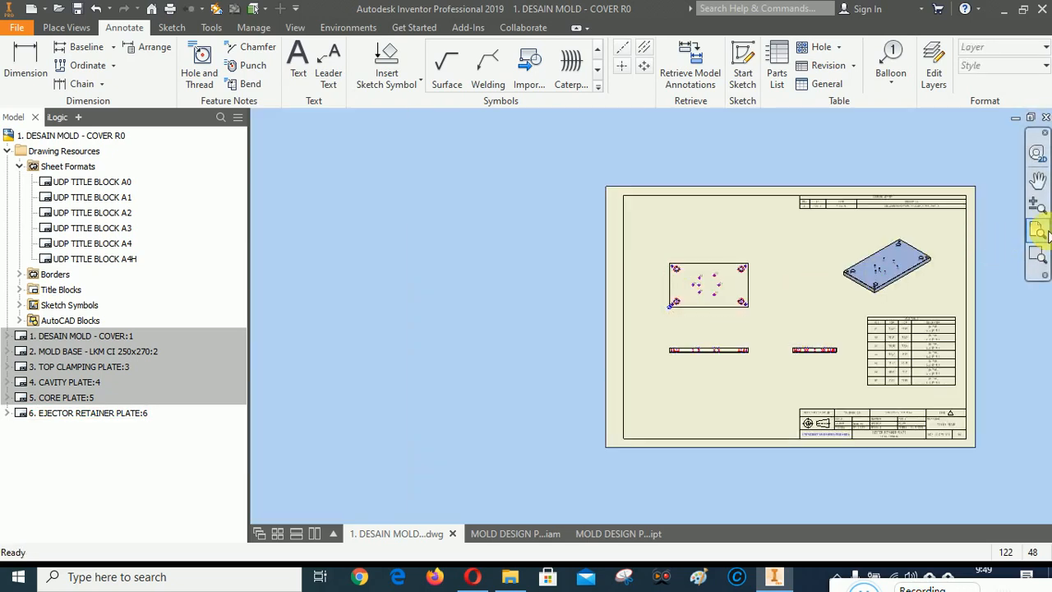
scroll(672, 353, "down", 2)
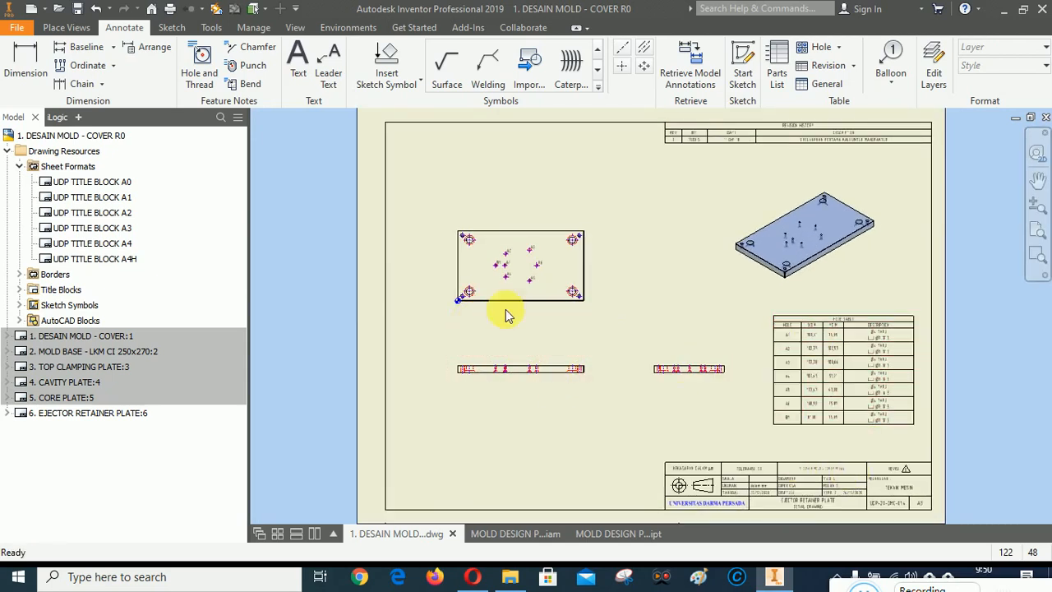
scroll(798, 463, "down", 4)
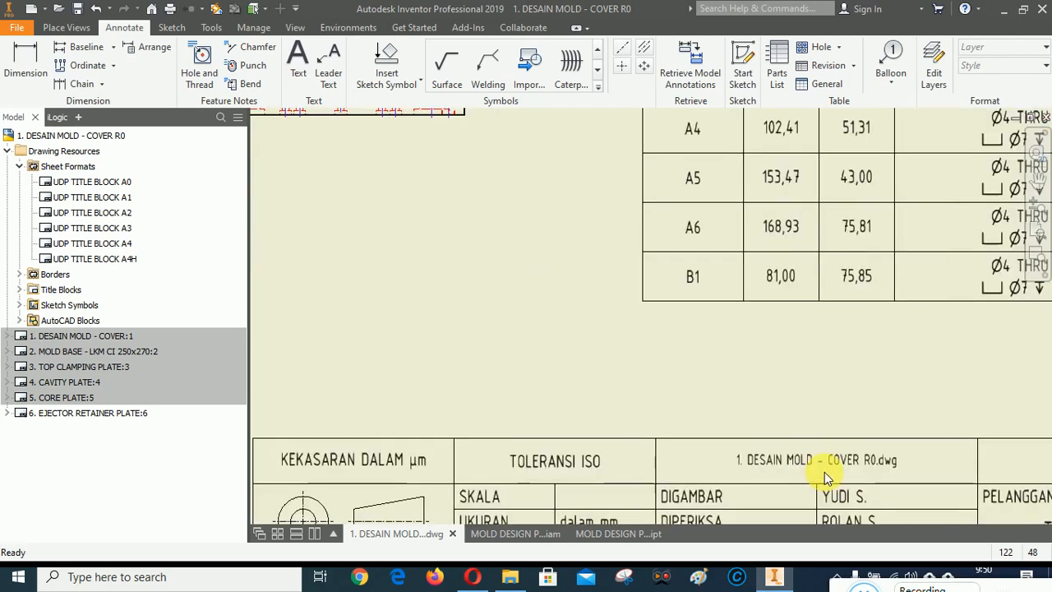
scroll(795, 339, "up", 2)
scroll(793, 336, "up", 3)
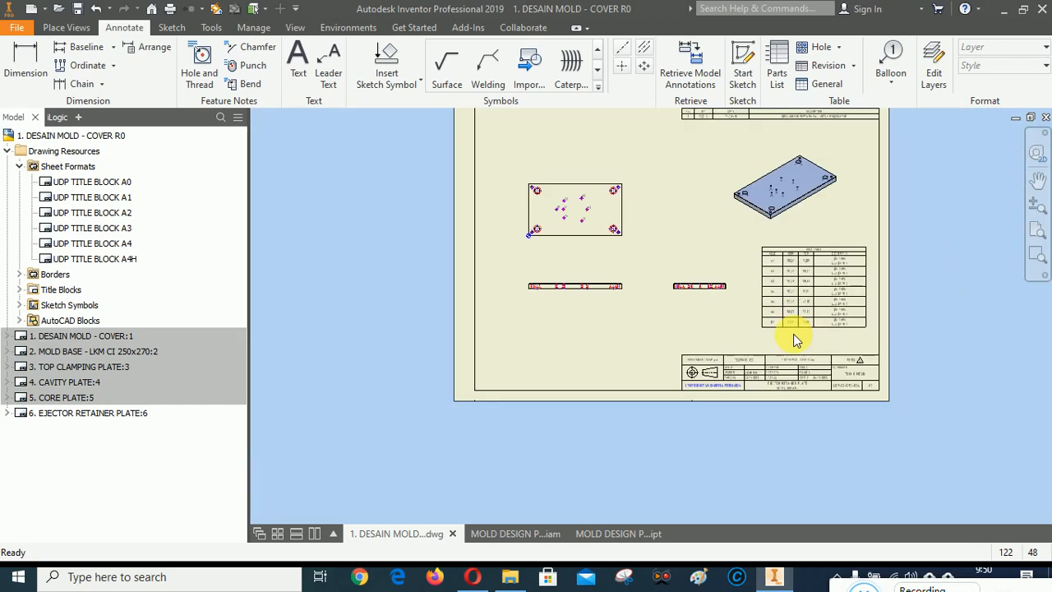
left_click(1037, 234)
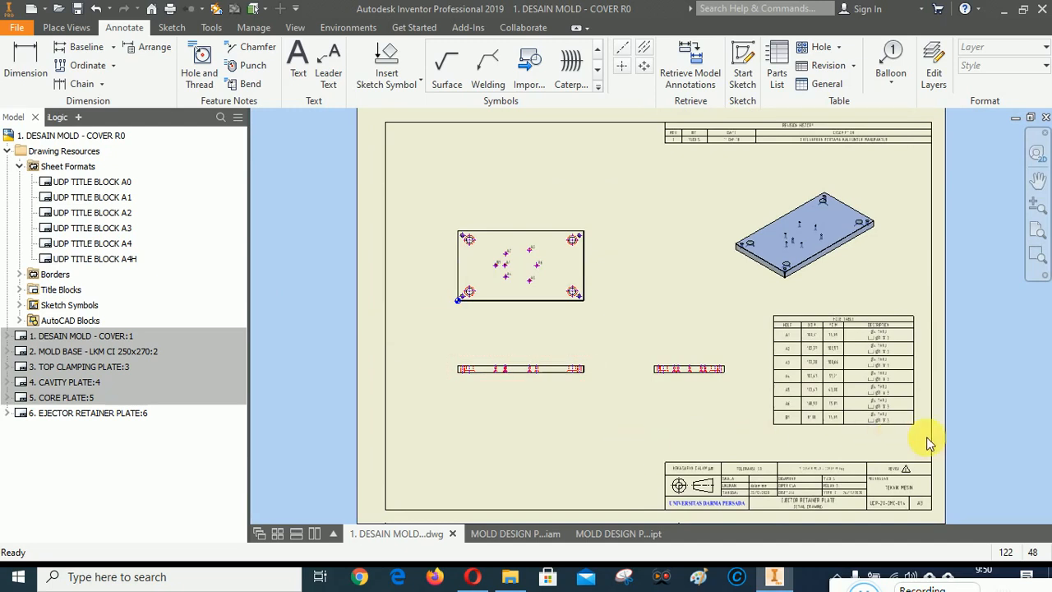
left_click(528, 533)
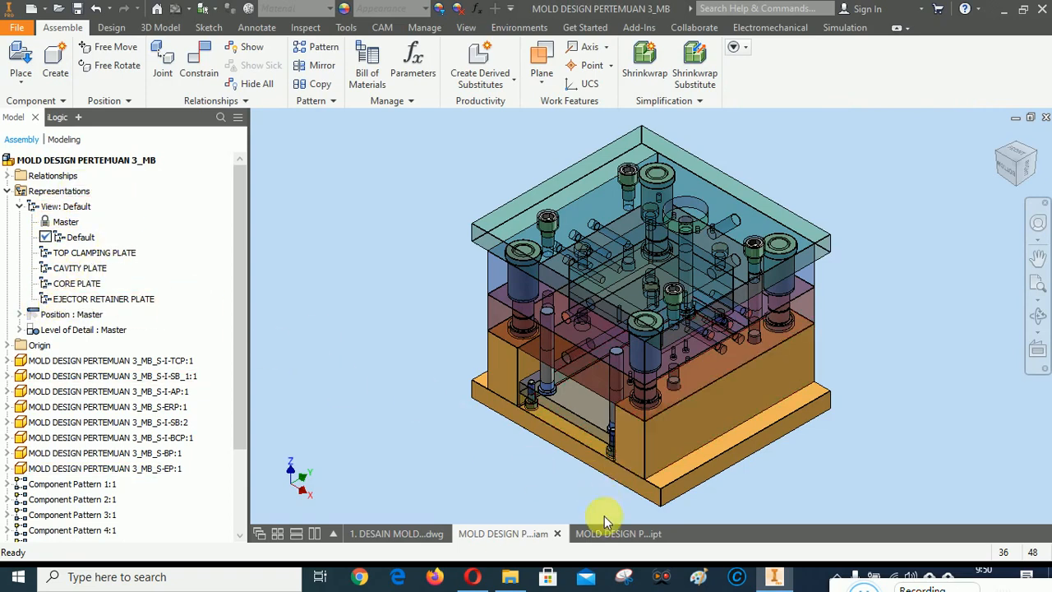
left_click(407, 534)
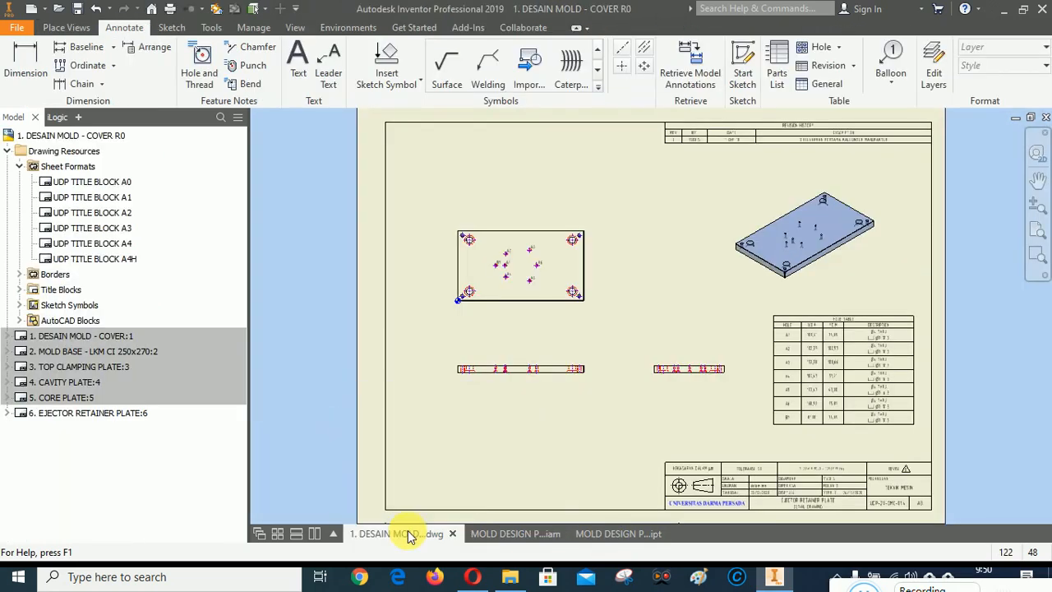
Step: Start a parts list with MOLD DESIGN PERTEMUAN 3_MB.iam as its source document
left_click(776, 61)
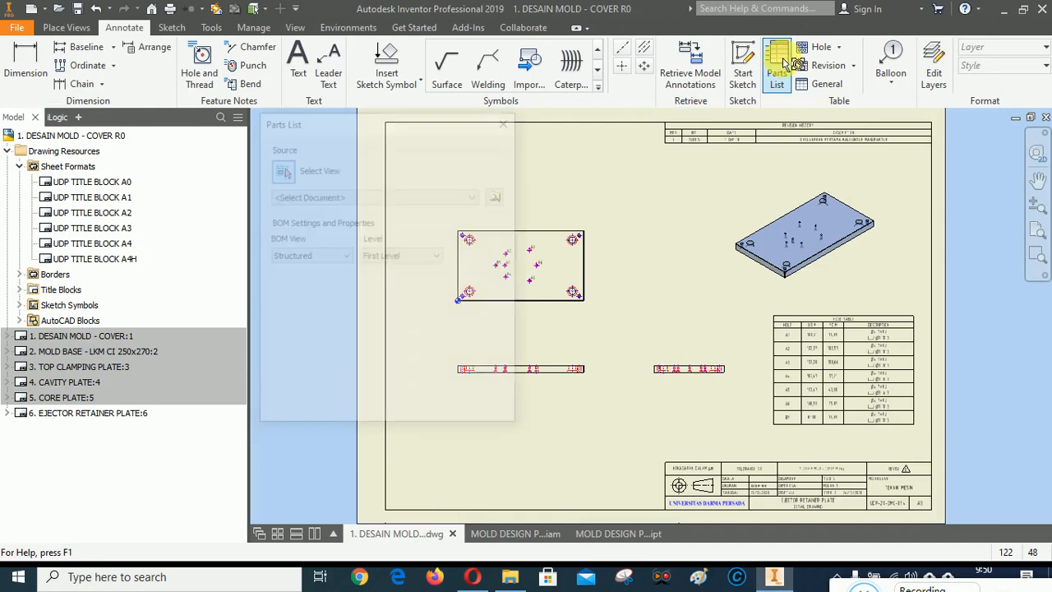
left_click(375, 196)
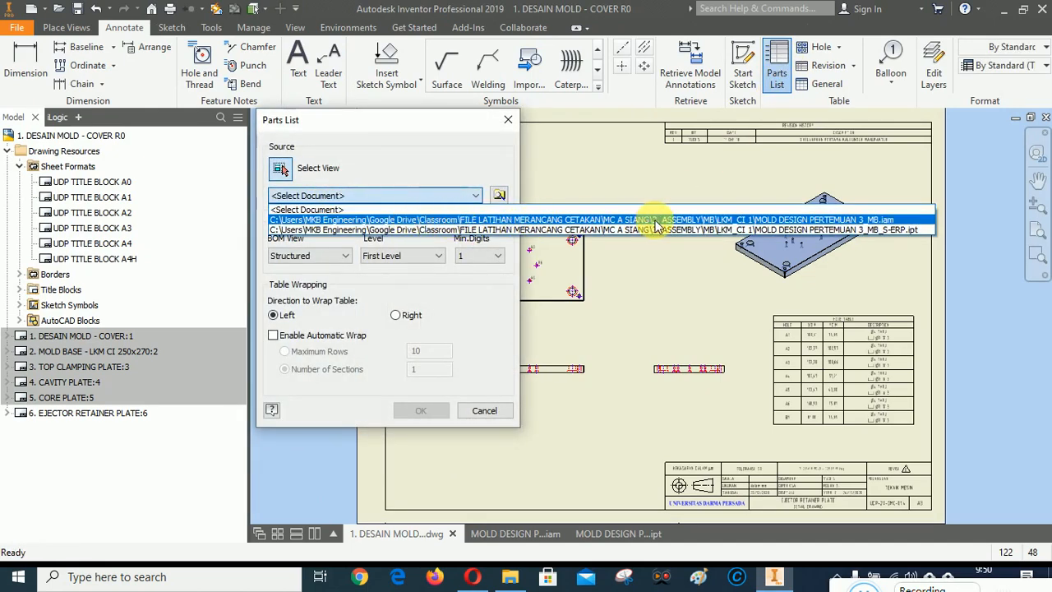
left_click(791, 220)
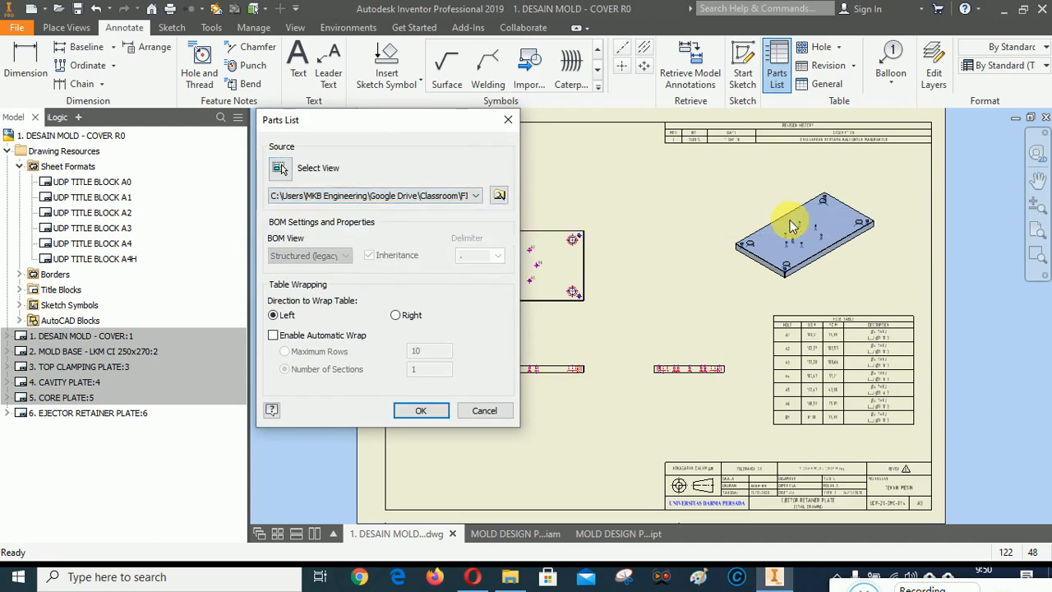
left_click(420, 411)
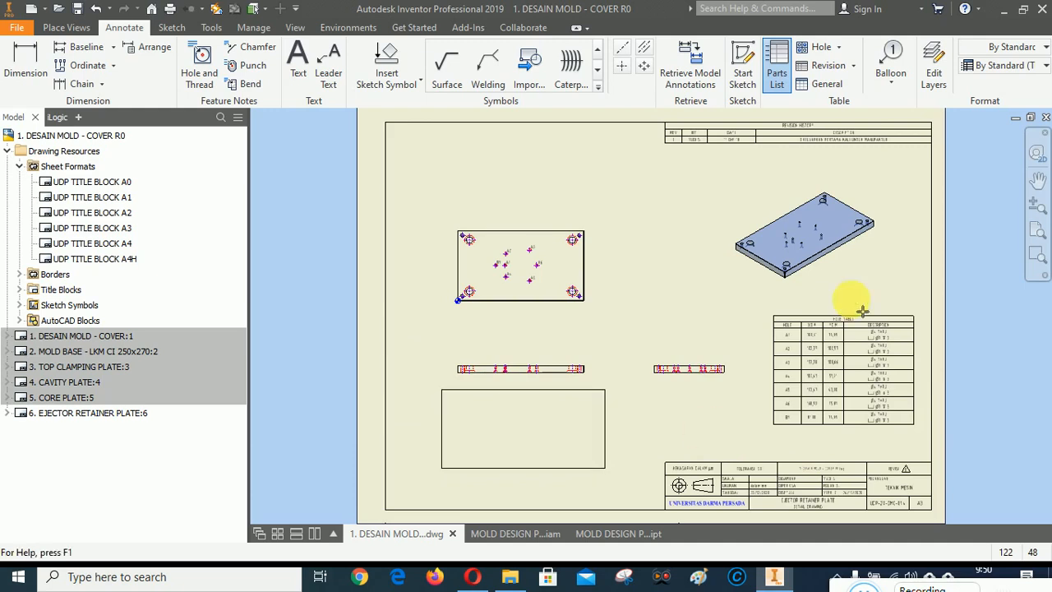
Step: Apply the SMT A3 A4 style to the parts list and place it on the title block's upper right corner
left_click(1004, 65)
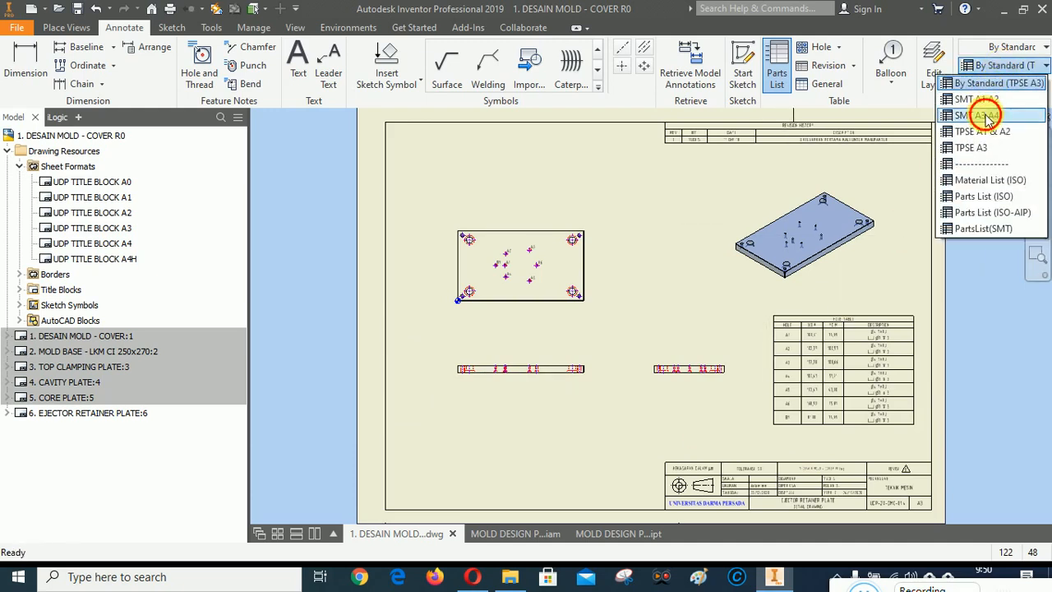
left_click(986, 116)
scroll(945, 482, "up", 5)
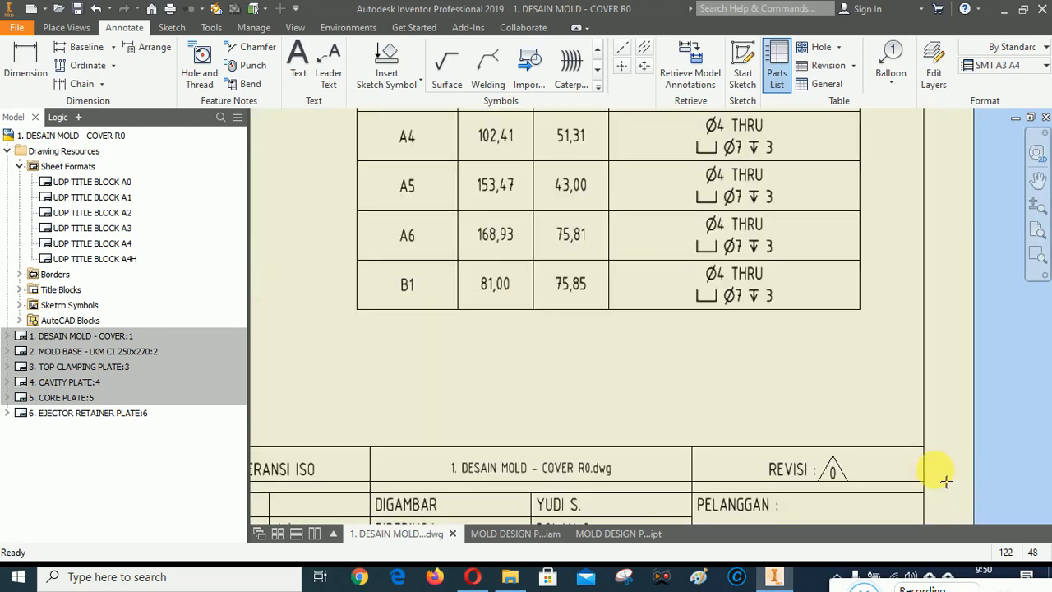
left_click(924, 446)
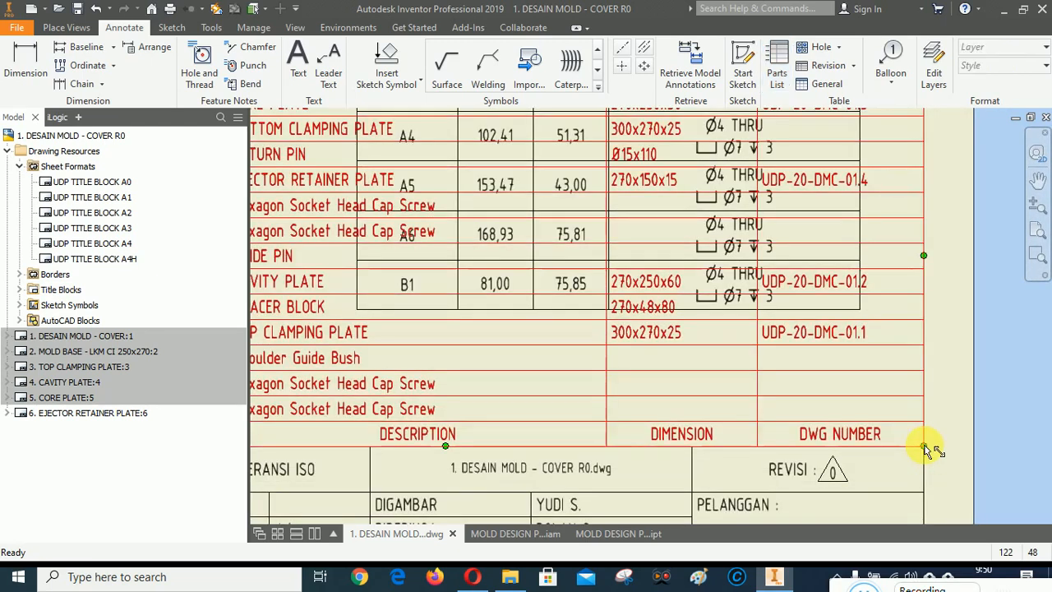
scroll(932, 428, "down", 5)
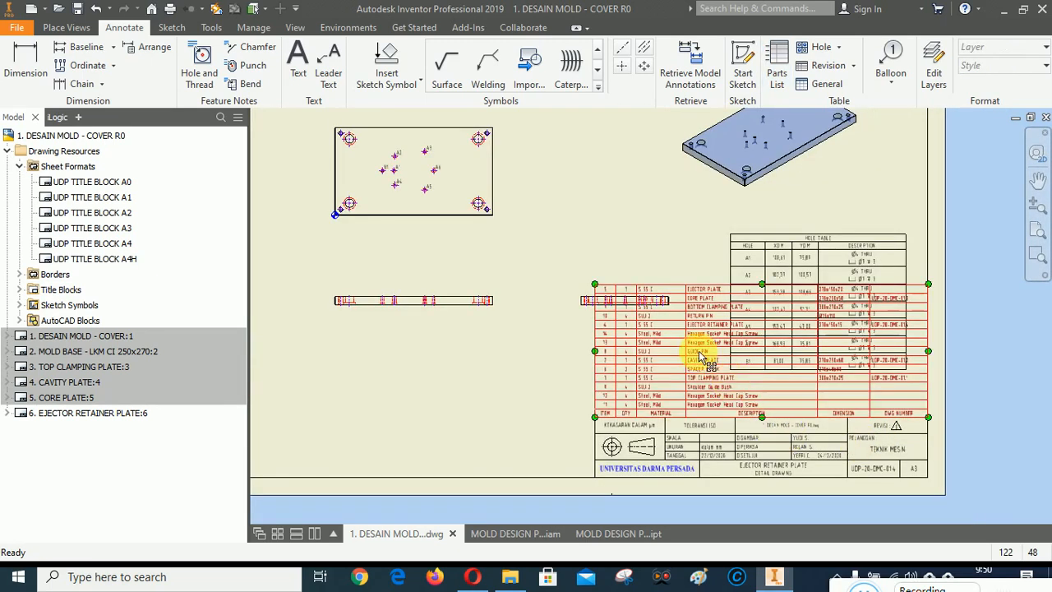
Step: Open the sheet's parts list for editing and sort it by ITEM in ascending order
right_click(700, 352)
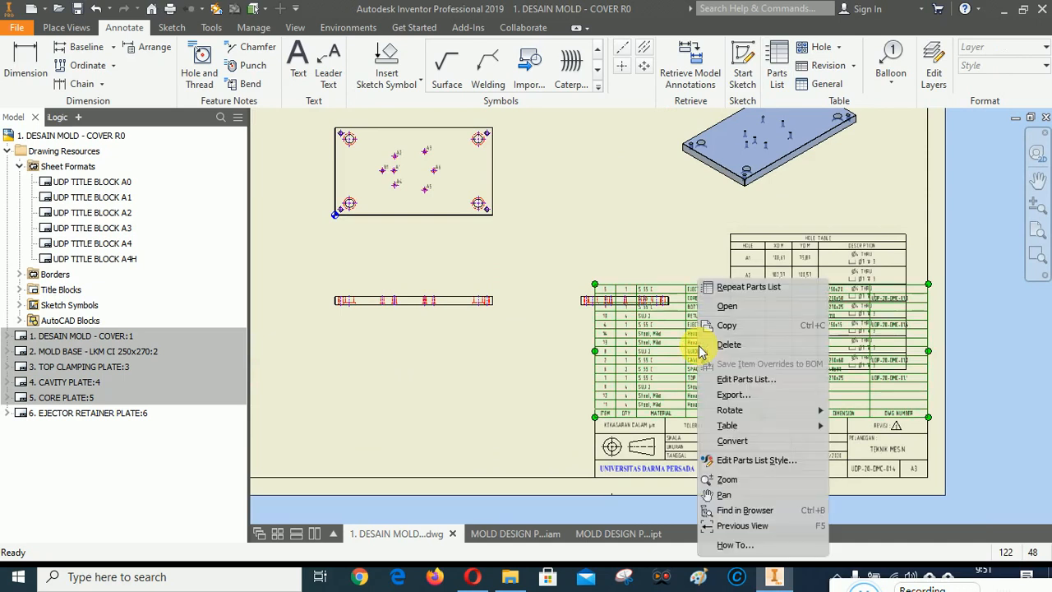
left_click(736, 378)
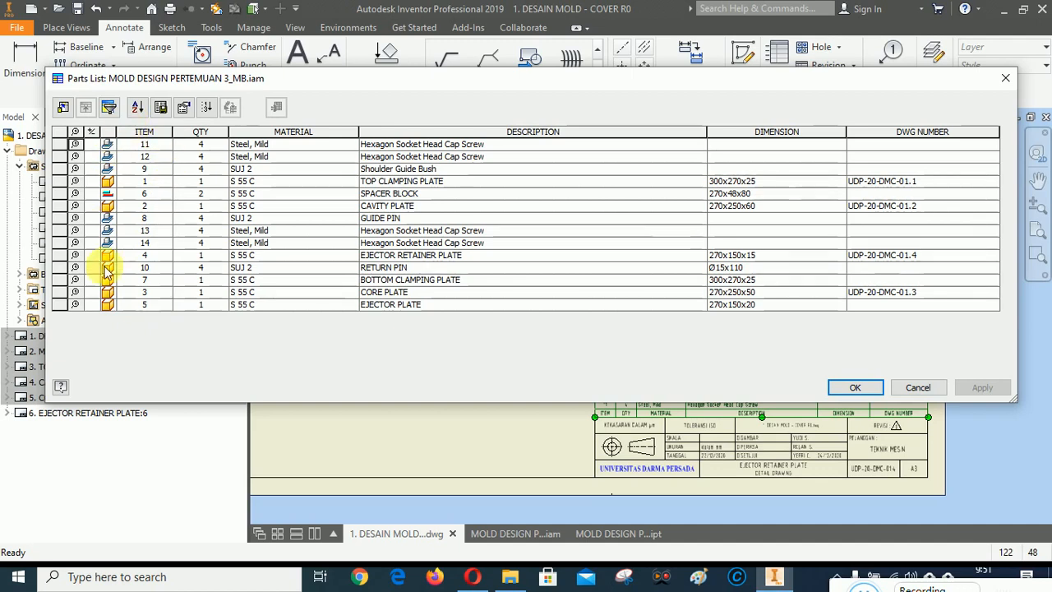
left_click(138, 109)
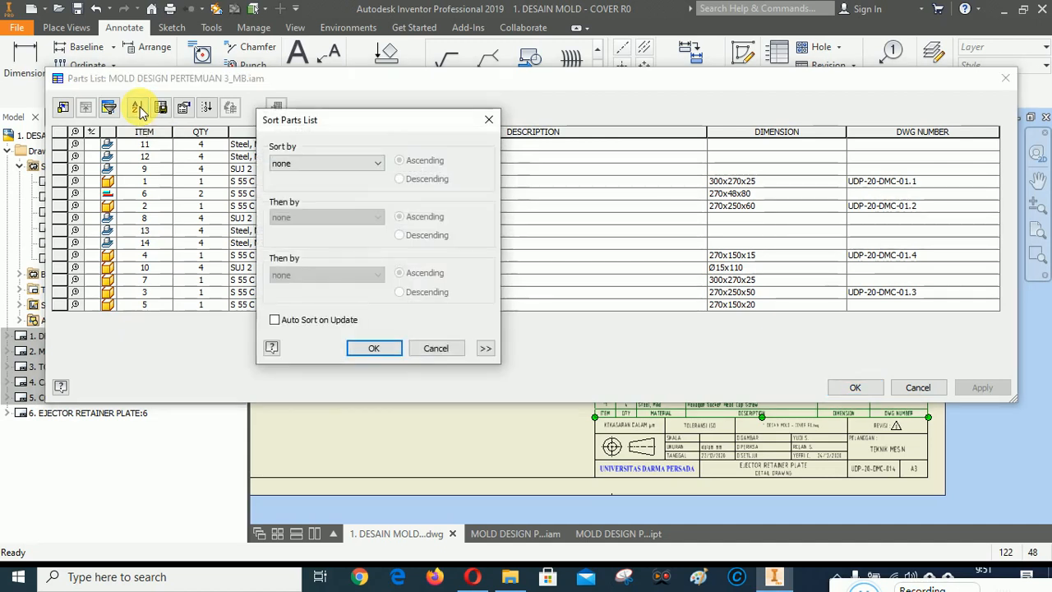
left_click(308, 164)
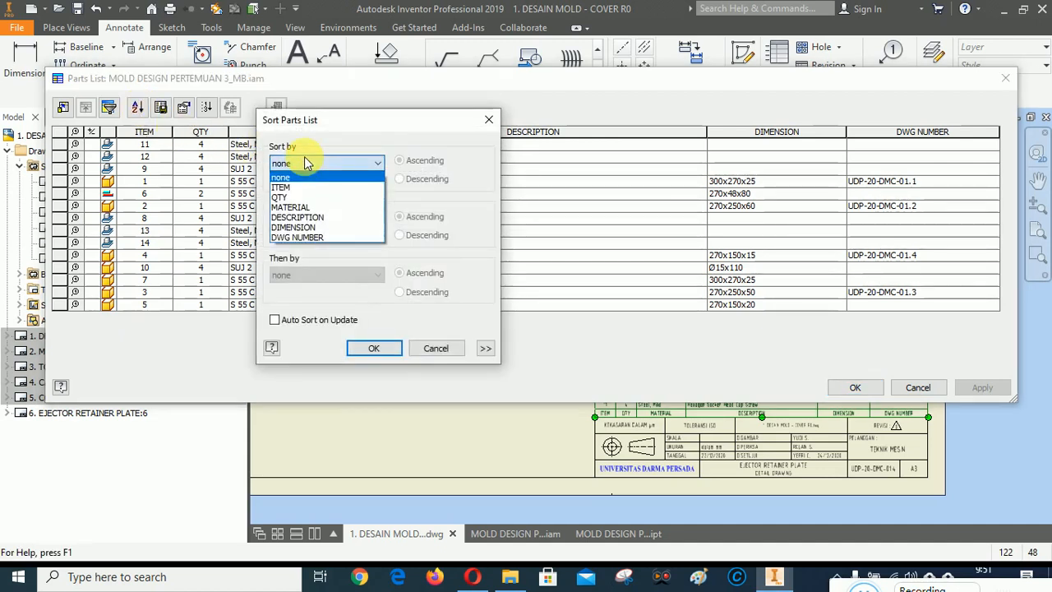
left_click(303, 188)
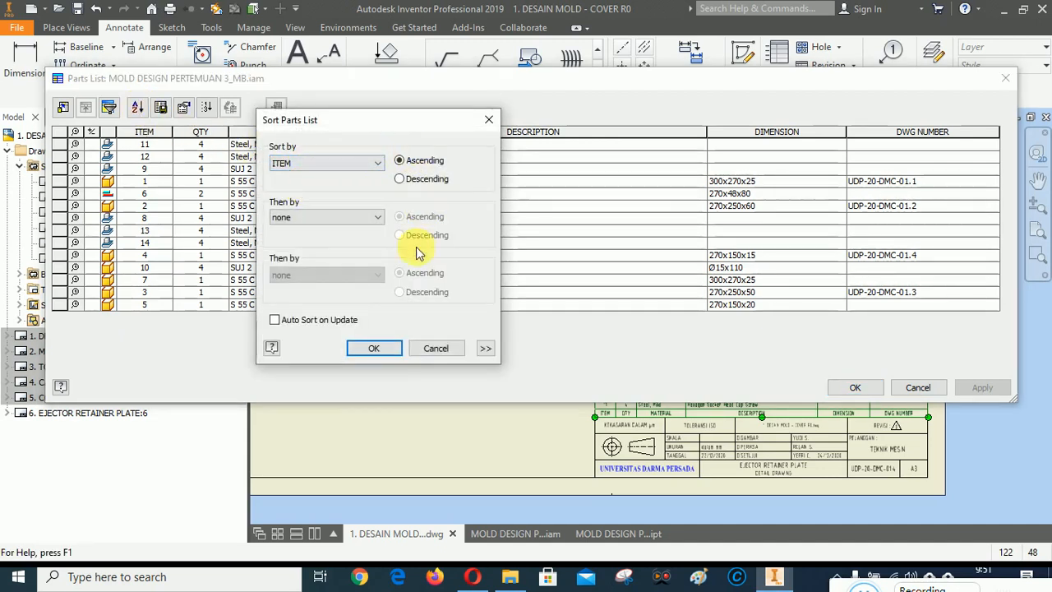
left_click(375, 349)
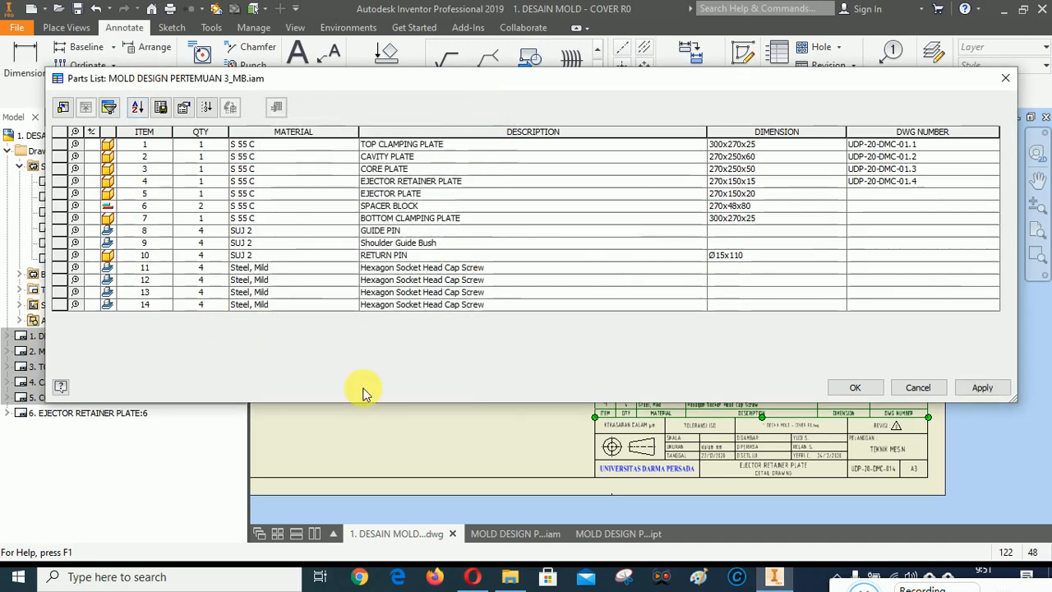
Step: Filter the parts list by the assembly view representation EJECTOR RETAINER PLATE
left_click(108, 107)
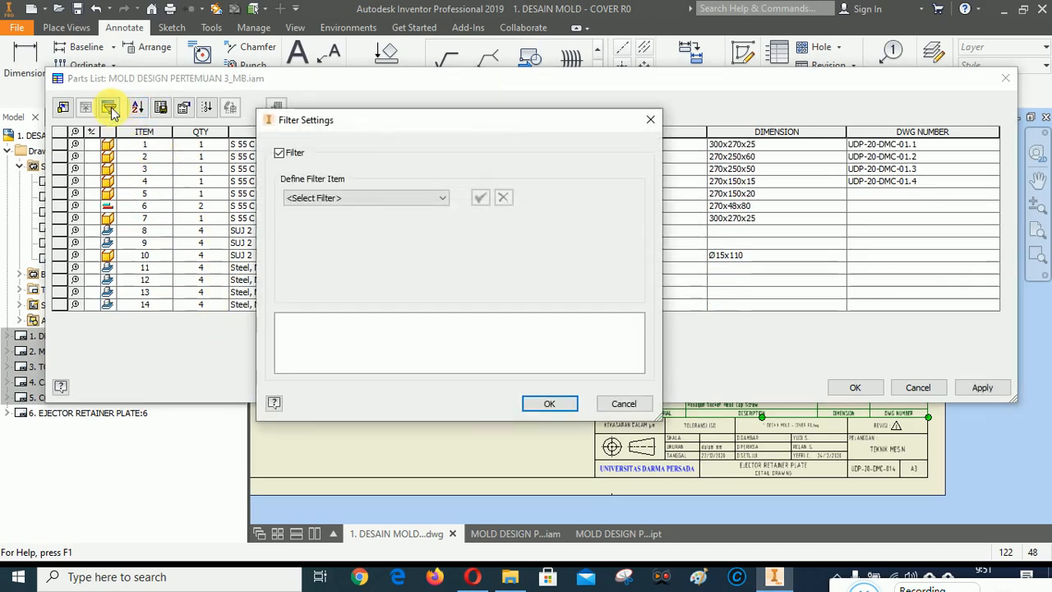
left_click(362, 200)
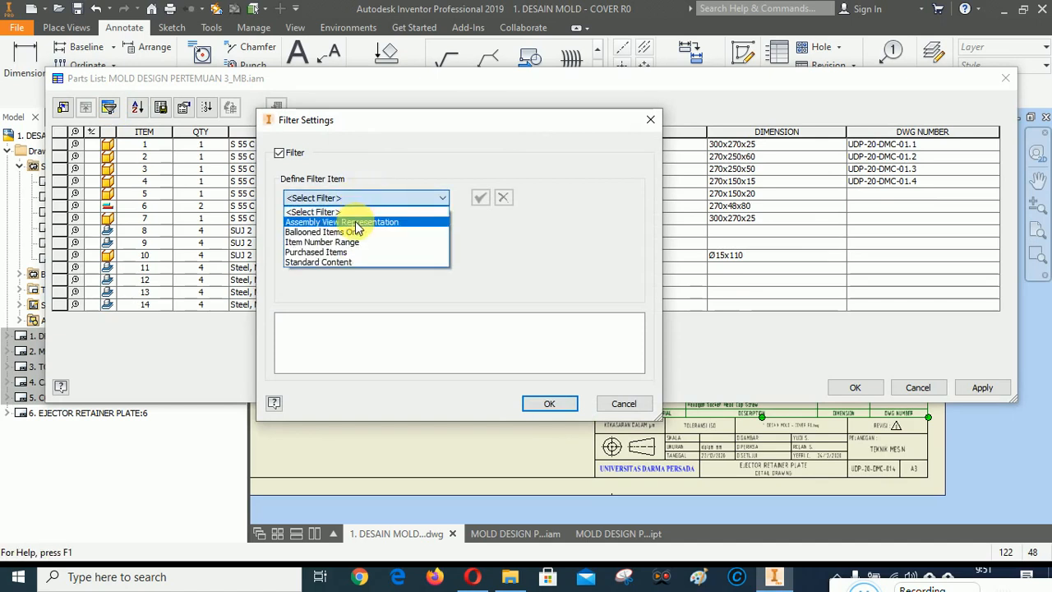
left_click(356, 222)
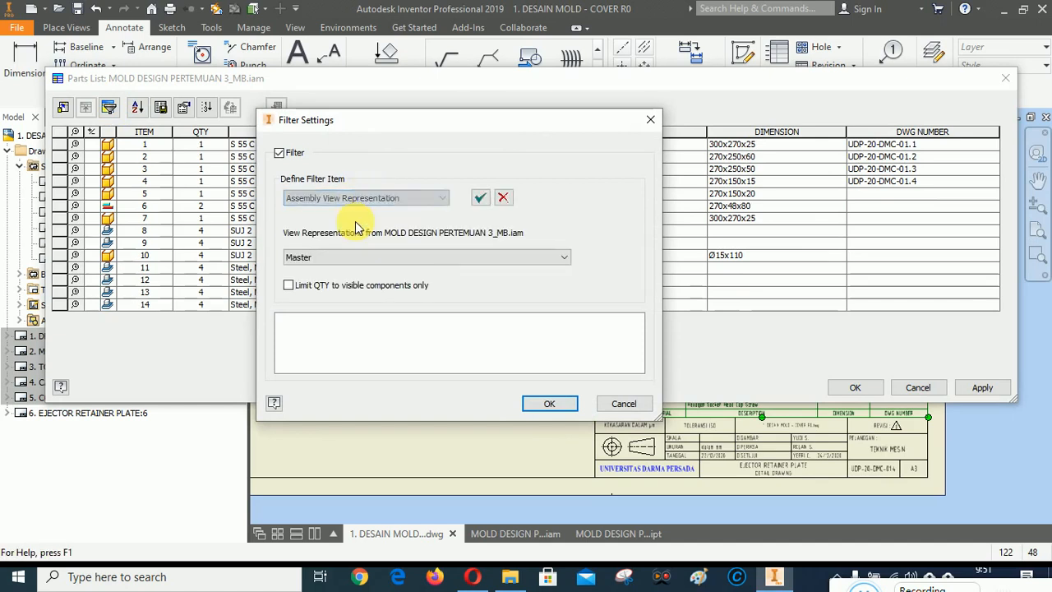
left_click(332, 258)
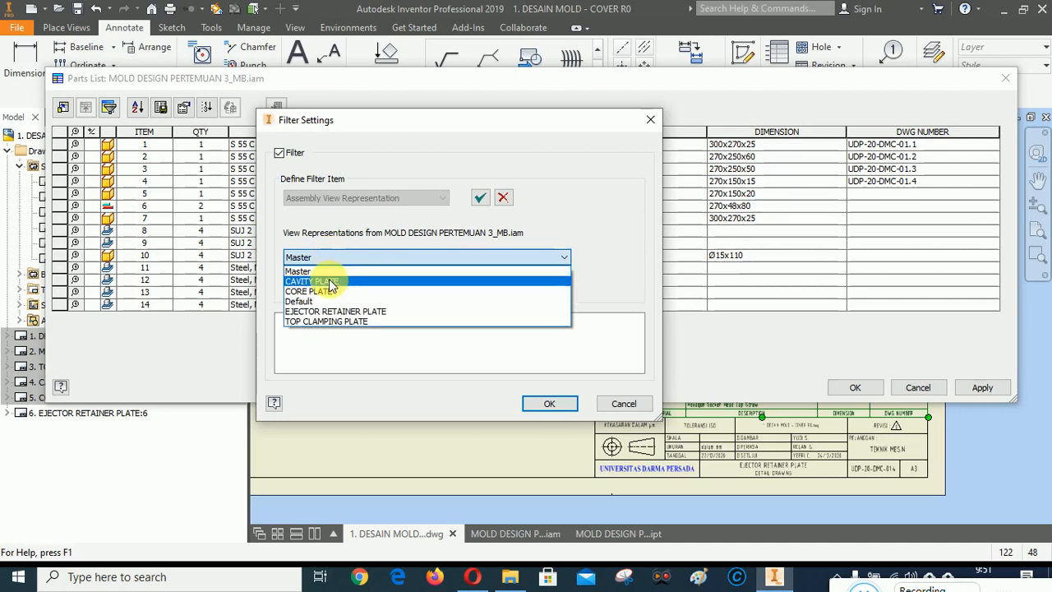
left_click(331, 308)
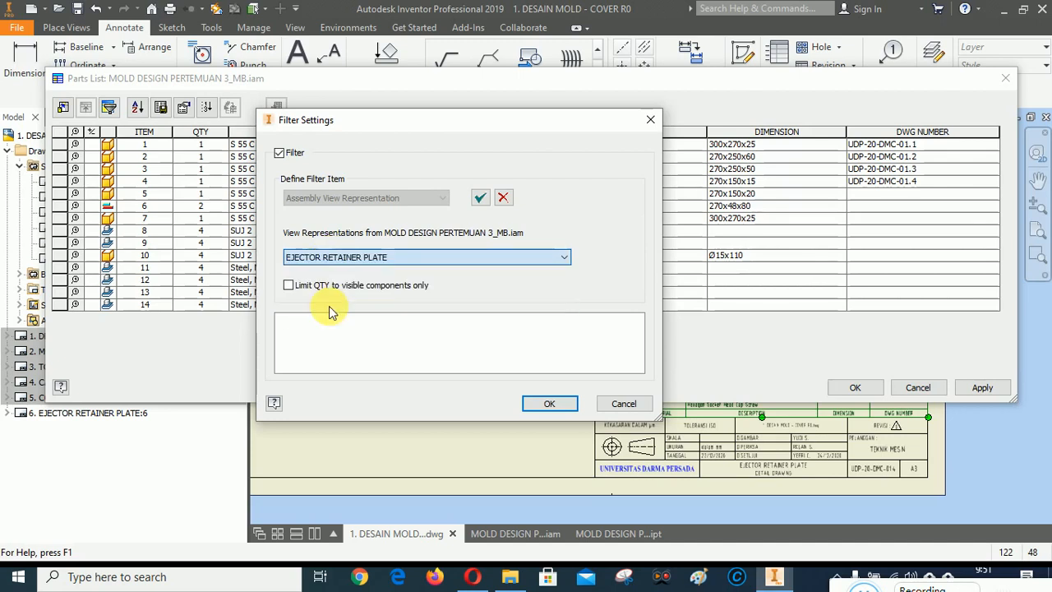
left_click(484, 196)
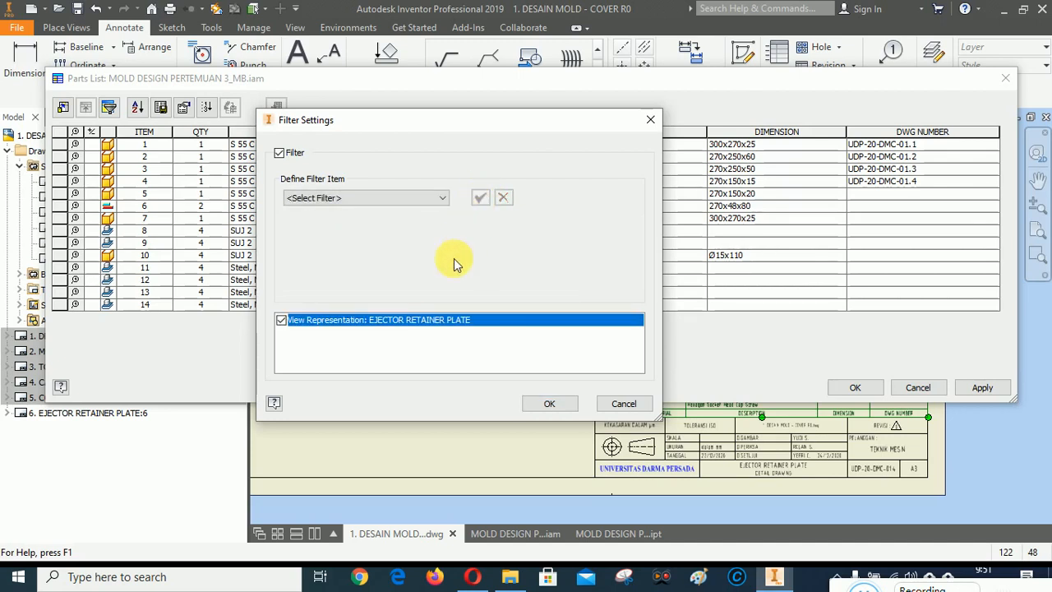
left_click(549, 403)
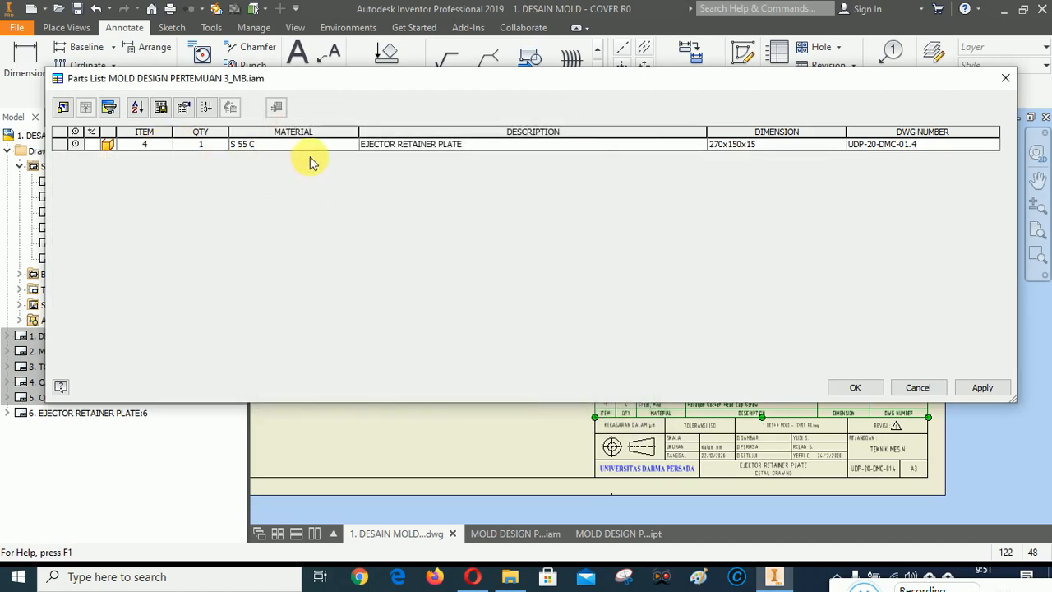
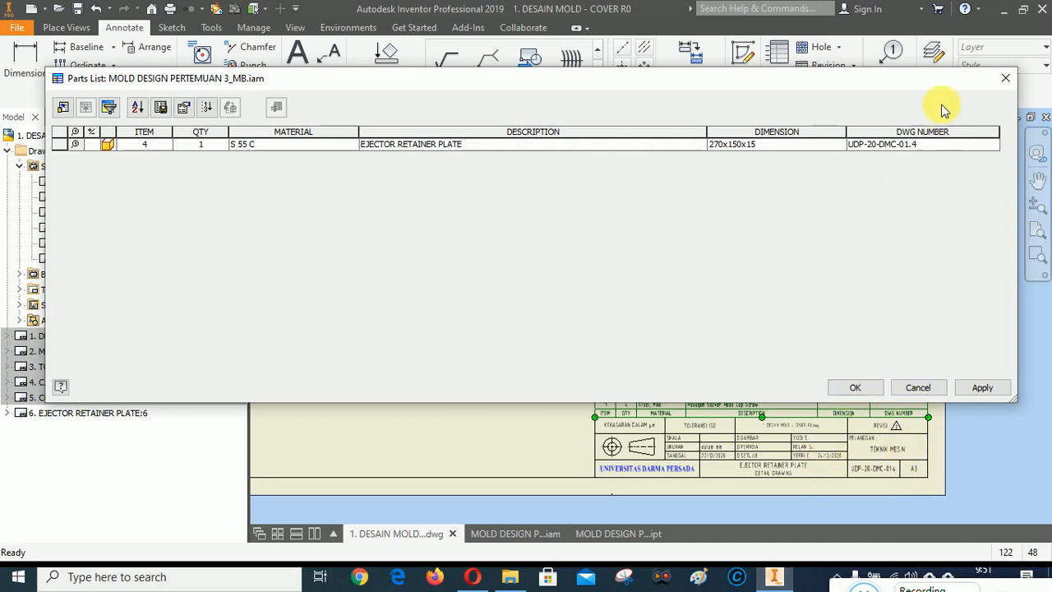
Step: Clear the DWG NUMBER cell of the ejector retainer plate row and apply the parts list changes
left_click(938, 146)
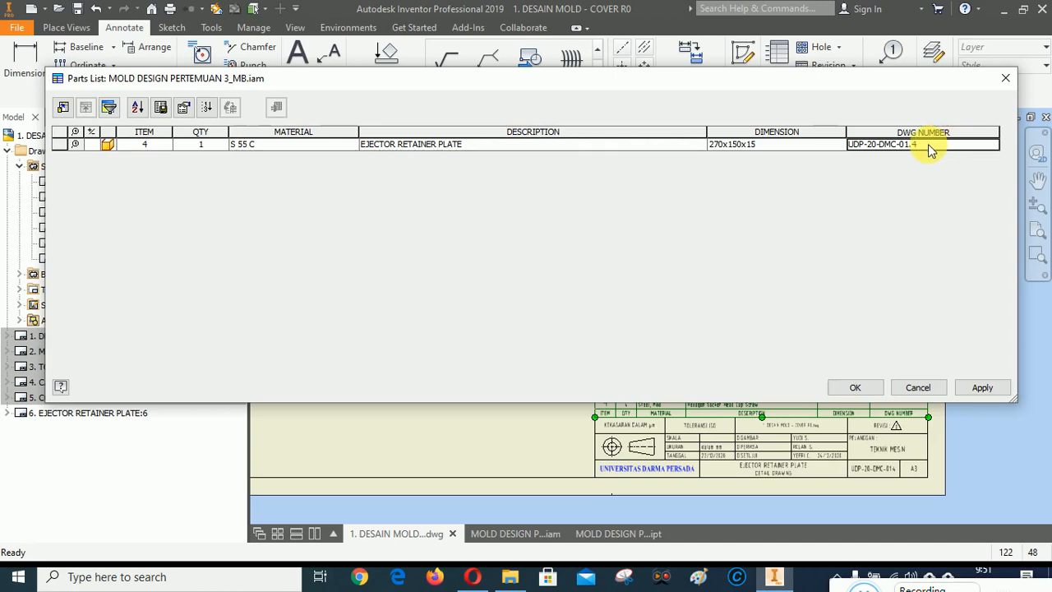
key("BackSpace")
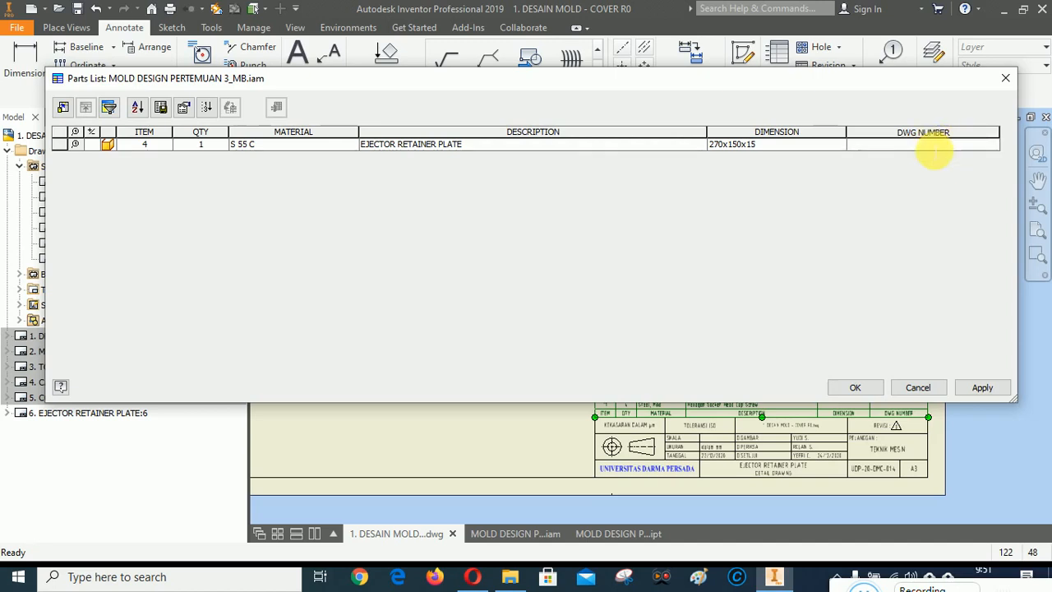
left_click(982, 388)
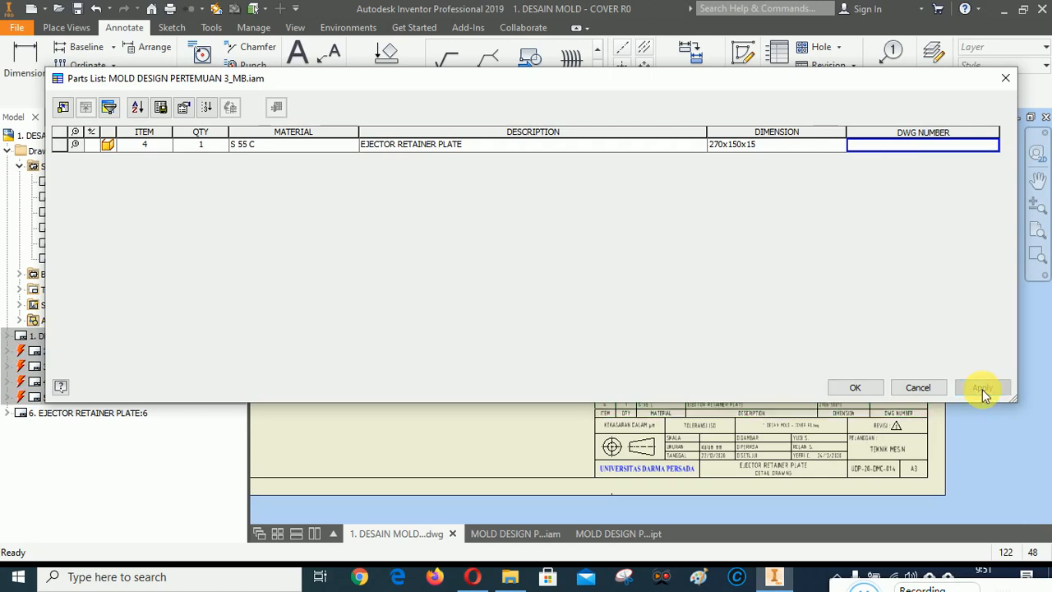
left_click(854, 388)
scroll(789, 433, "up", 5)
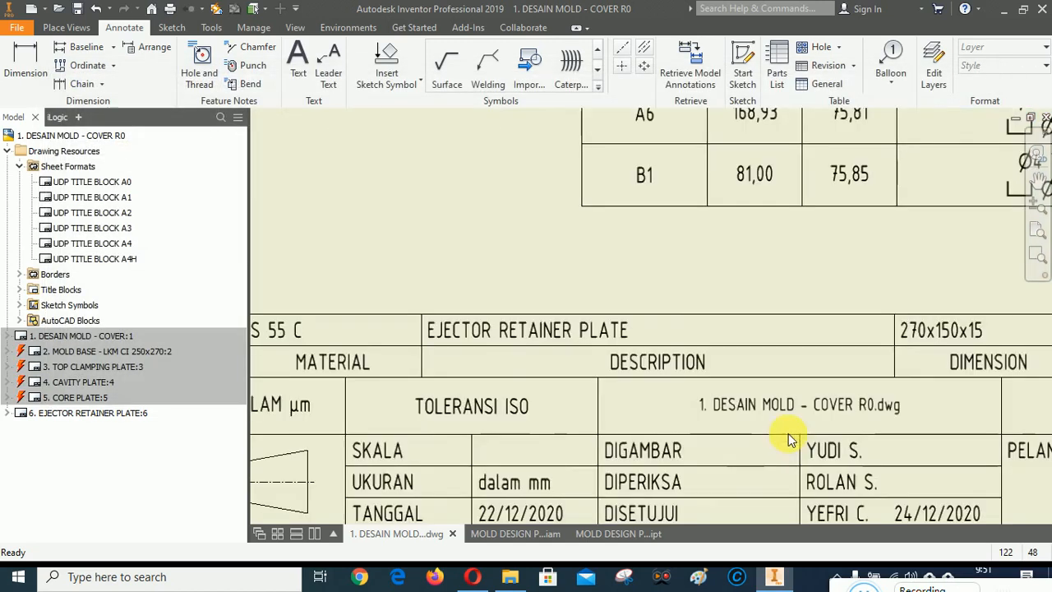
scroll(578, 426, "down", 5)
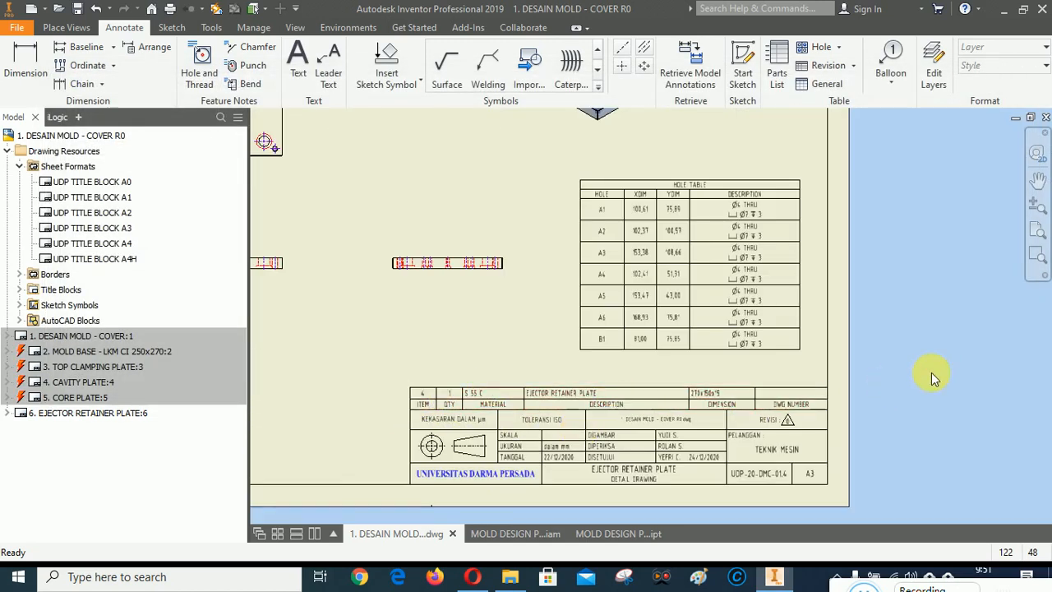
left_click(1037, 230)
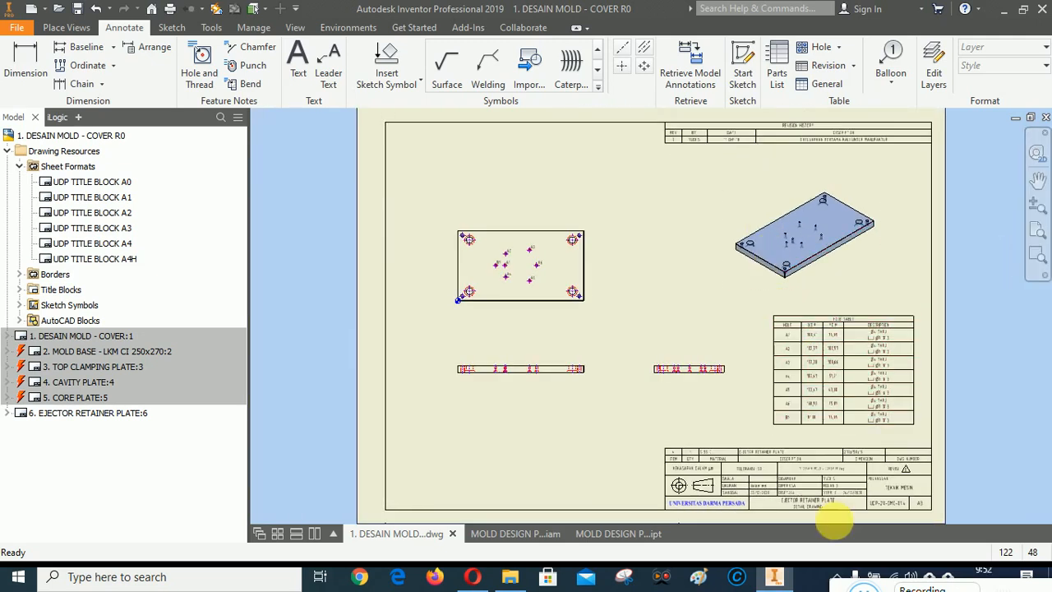
Step: Examine the title block's scale field and check the scale of the plate's front view in its view settings
scroll(830, 507, "up", 3)
scroll(700, 411, "down", 3)
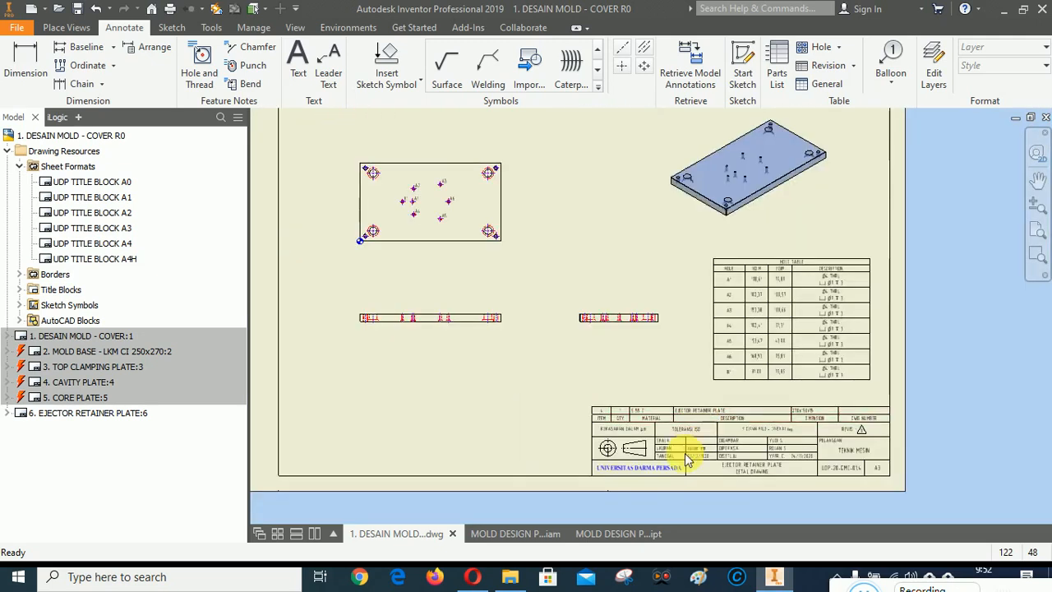
scroll(685, 453, "up", 3)
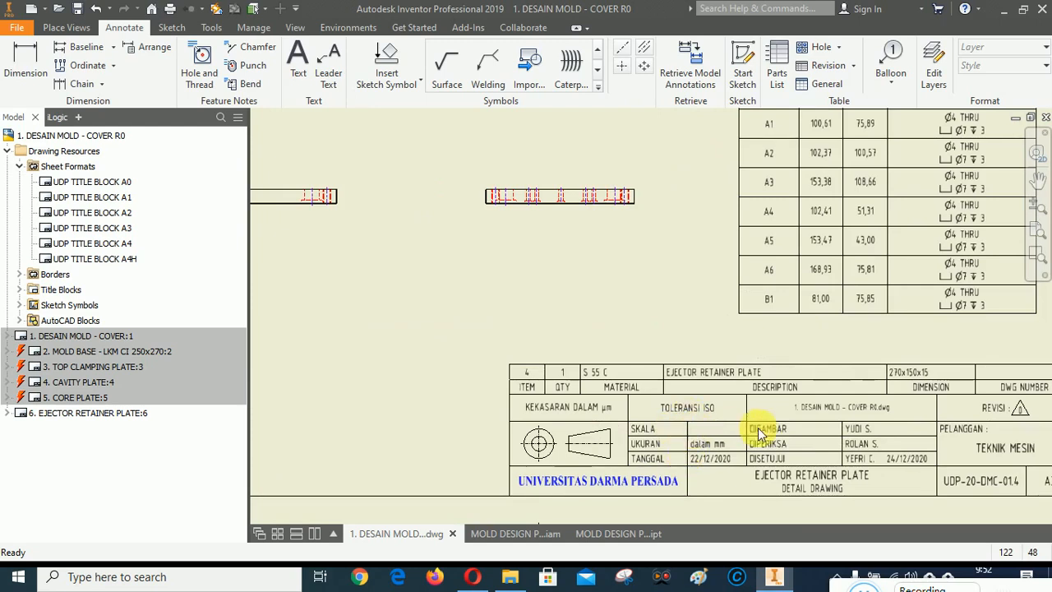
scroll(873, 406, "down", 3)
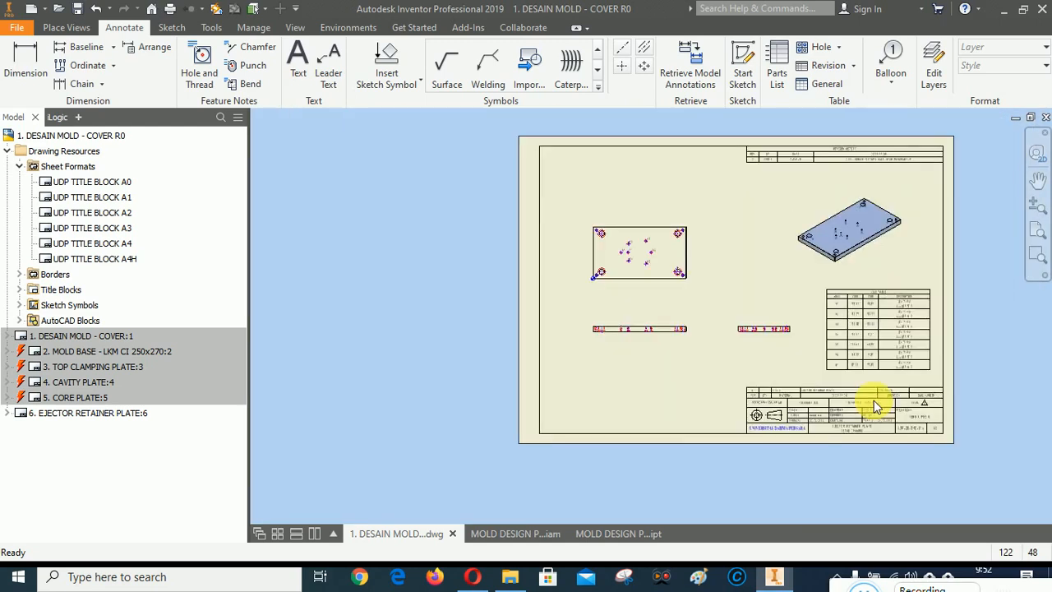
scroll(679, 328, "up", 3)
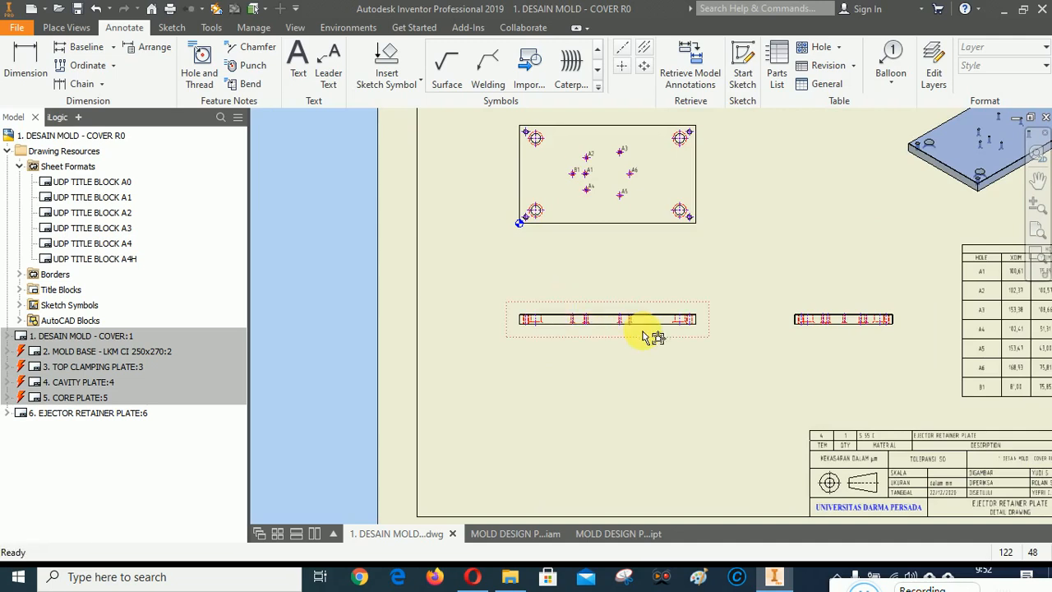
right_click(567, 160)
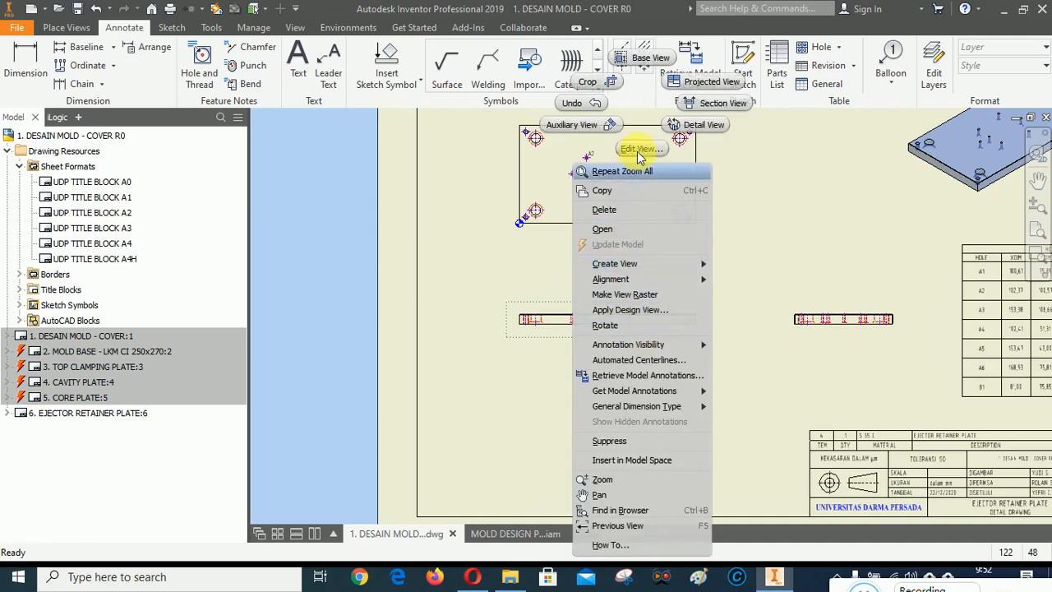
key("Escape")
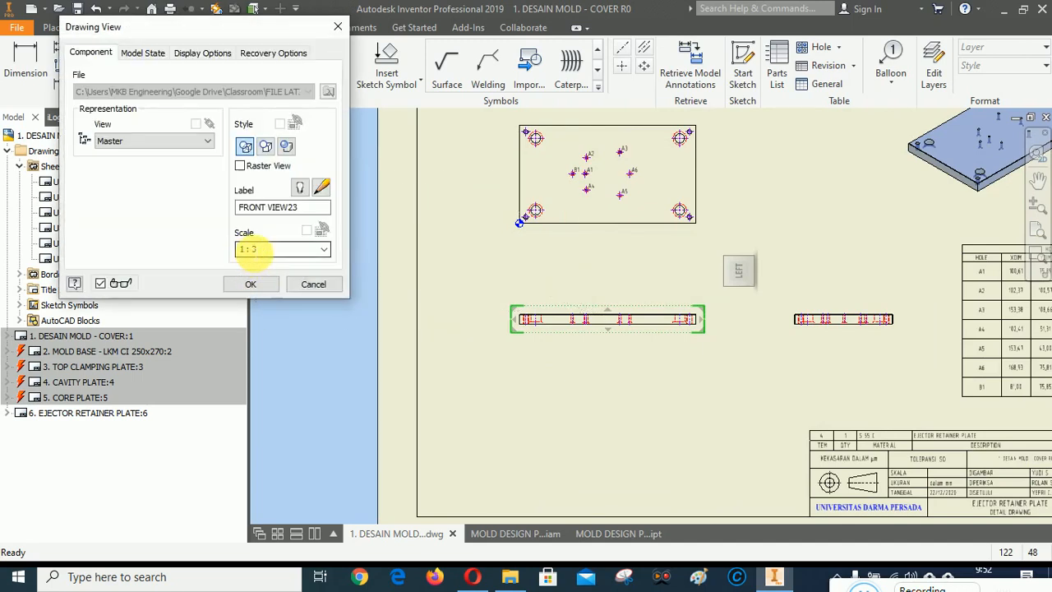
left_click(252, 285)
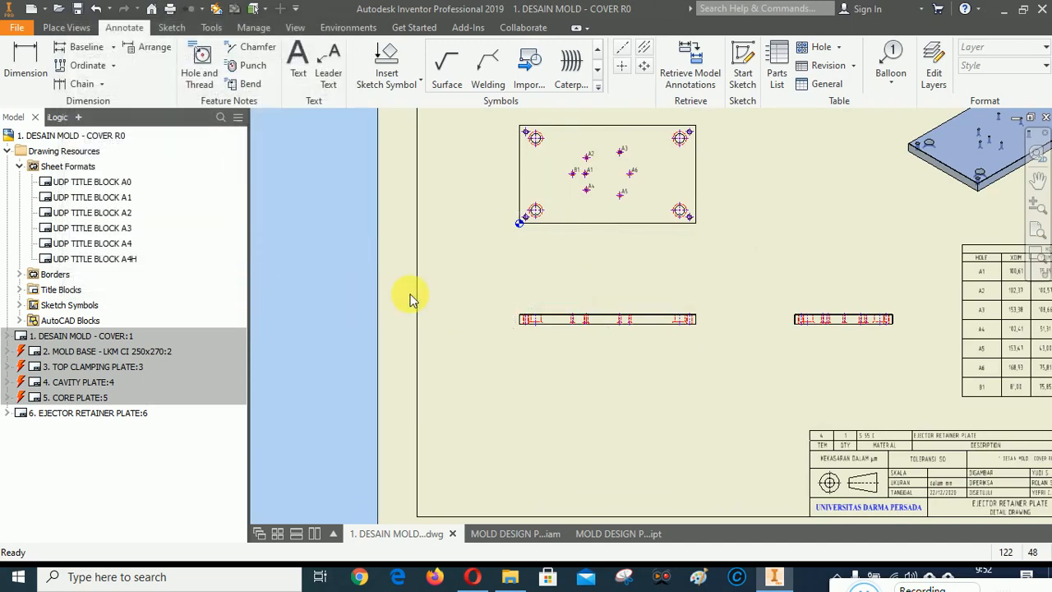
Step: Set the SKALA property field in the EJECTOR RETAINER PLATE sheet's title block to 1 : 3
left_click(9, 413)
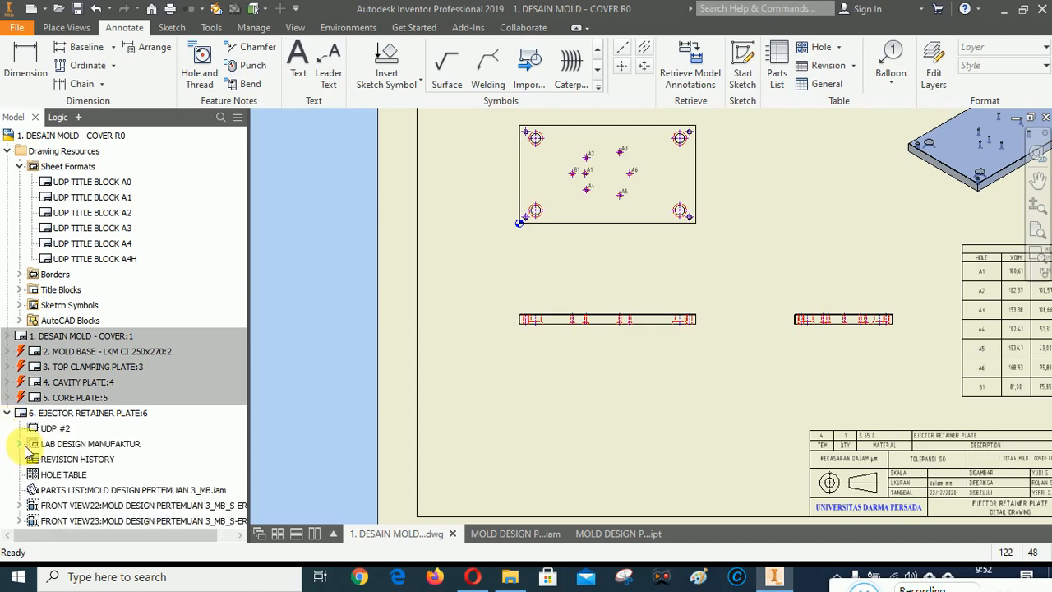
left_click(22, 446)
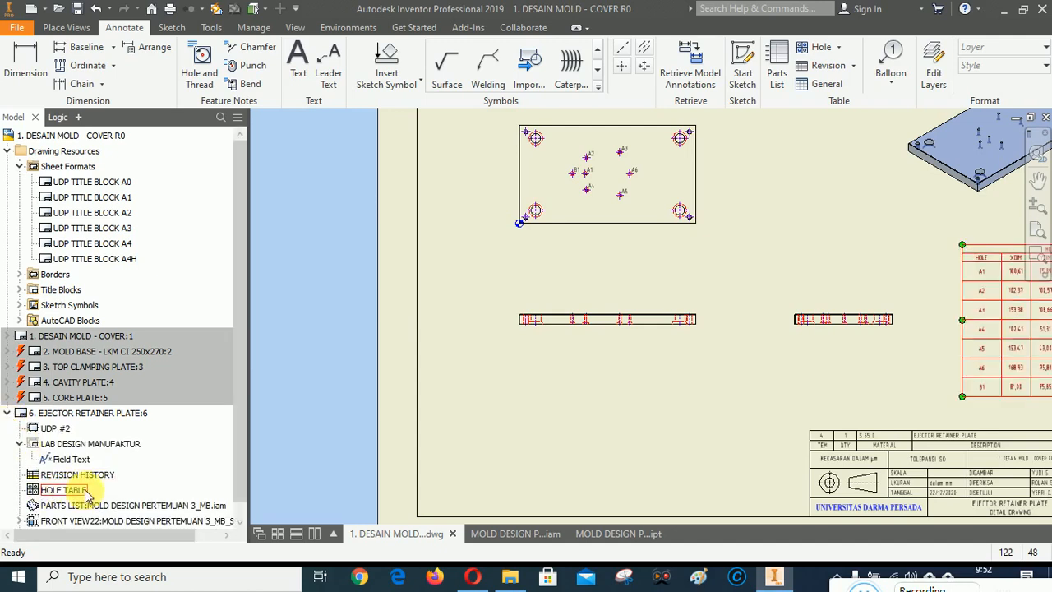
right_click(72, 460)
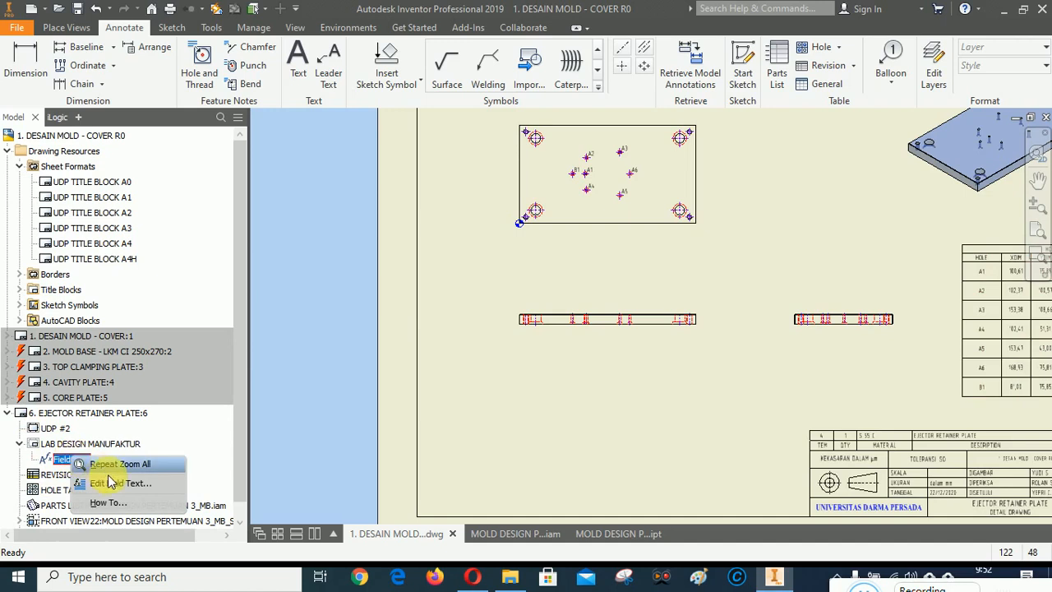
left_click(119, 484)
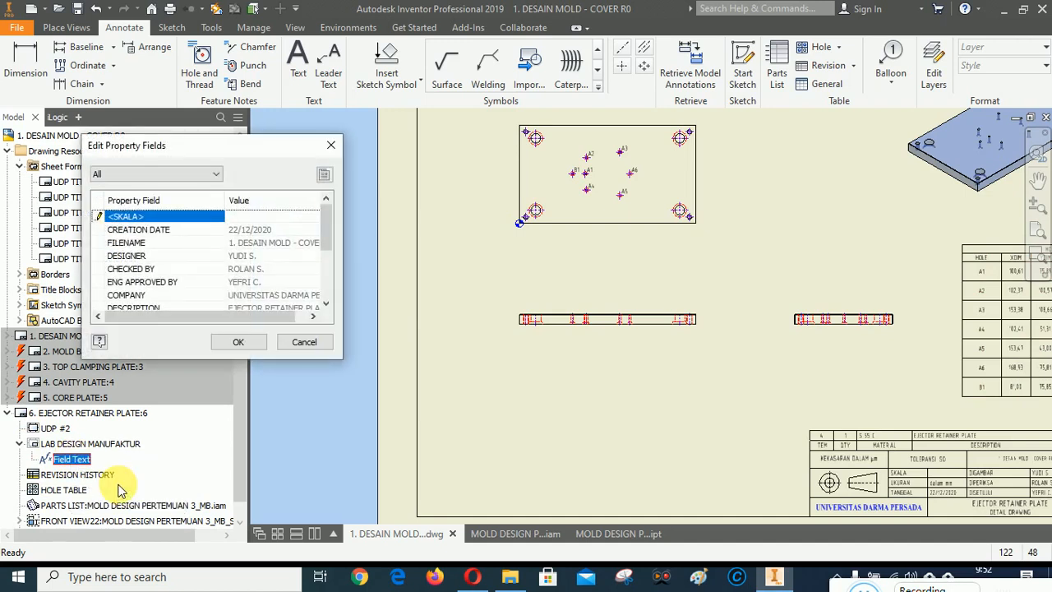
type("1 : 3")
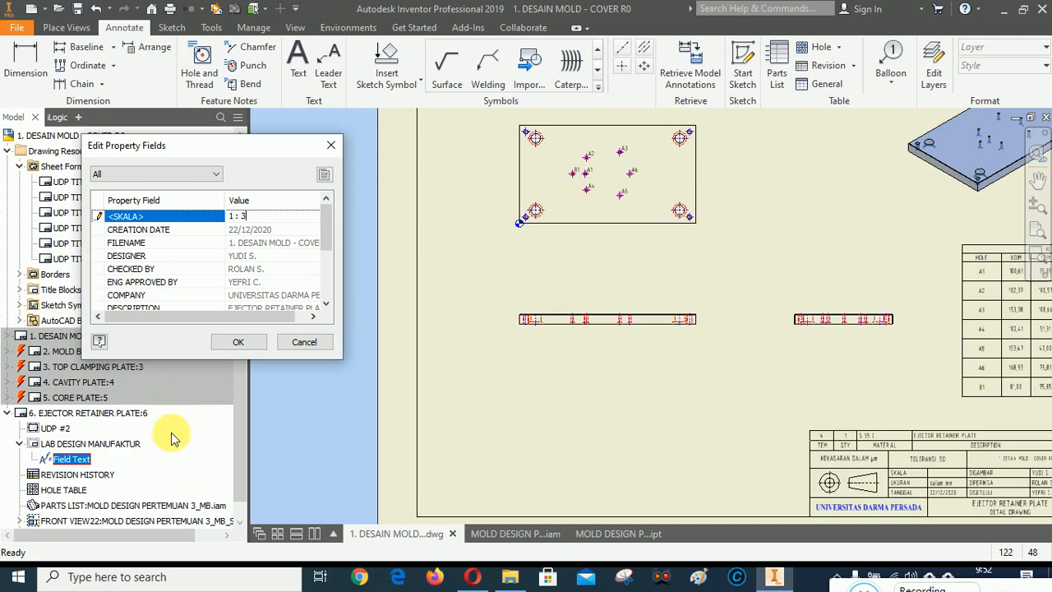
left_click(237, 342)
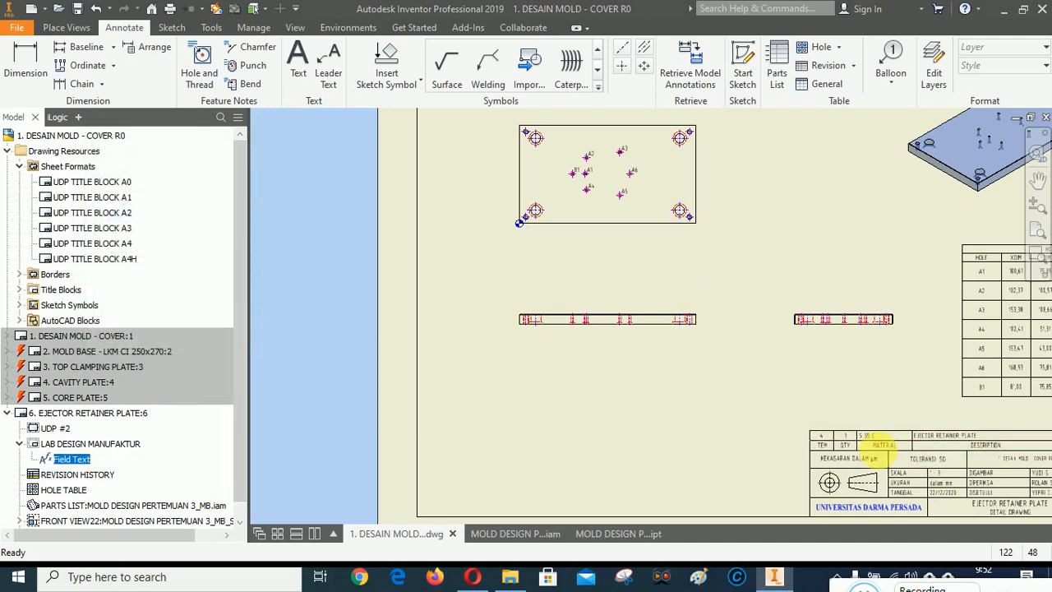
scroll(772, 392, "up", 2)
scroll(896, 452, "down", 5)
scroll(617, 397, "up", 2)
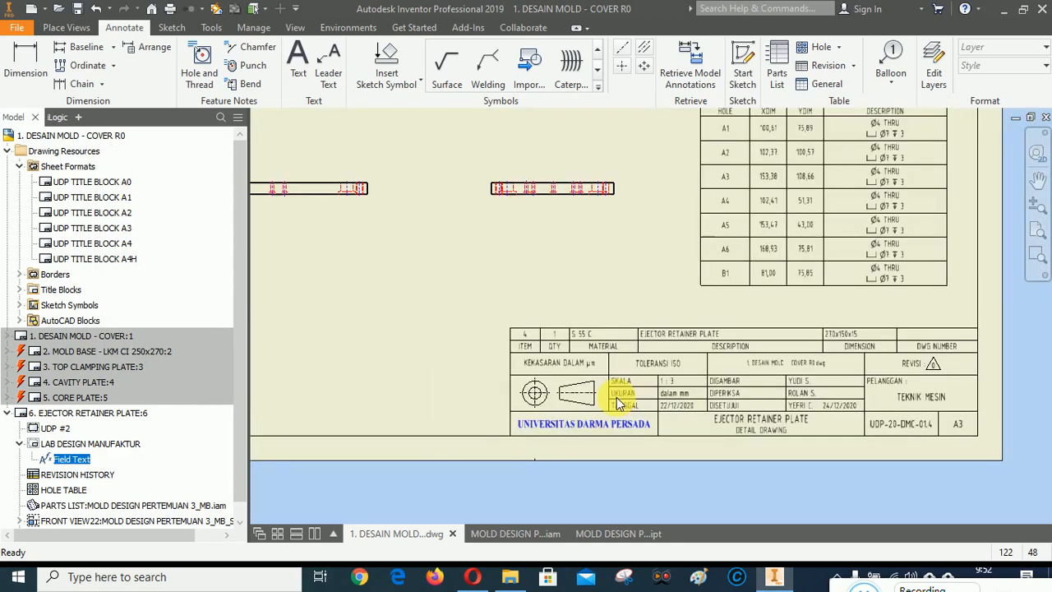
left_click(1037, 230)
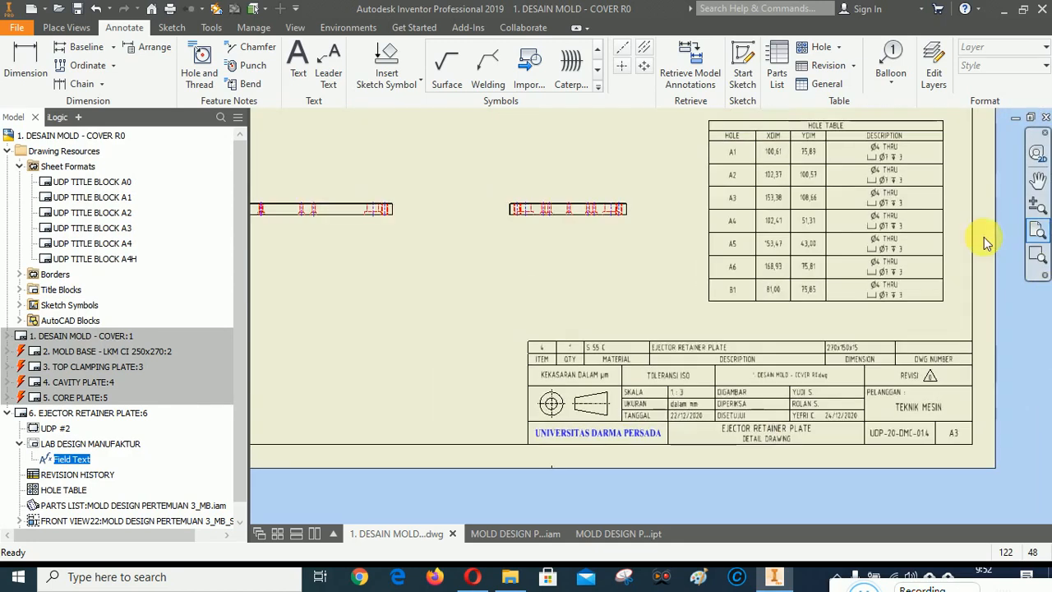
Step: Set the date of revision 0 in the sheet's revision history table to 22/12/2020 and apply the change
scroll(798, 134, "down", 3)
scroll(485, 230, "up", 2)
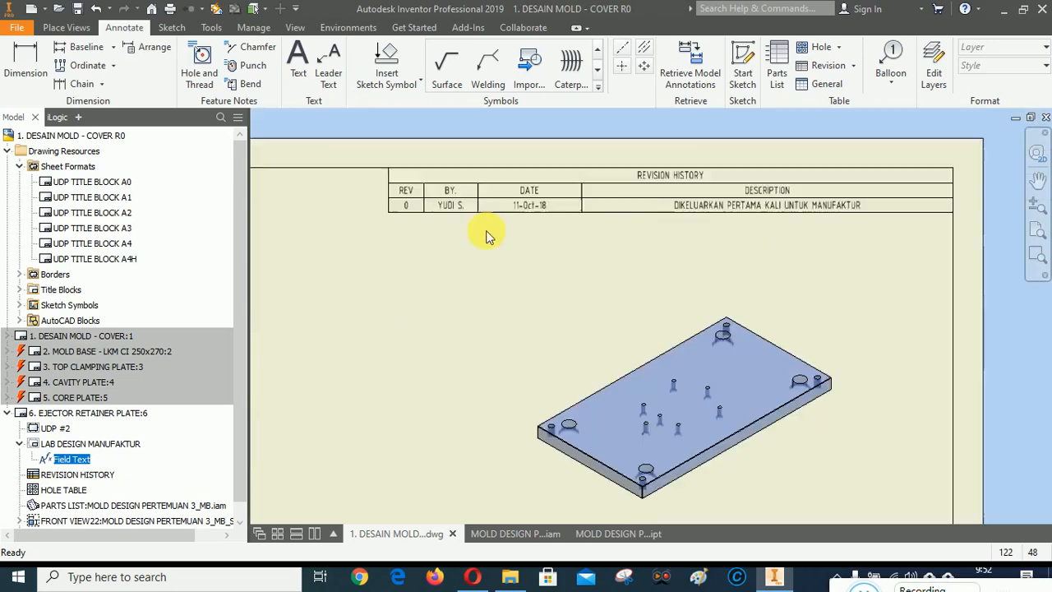
left_click(717, 208)
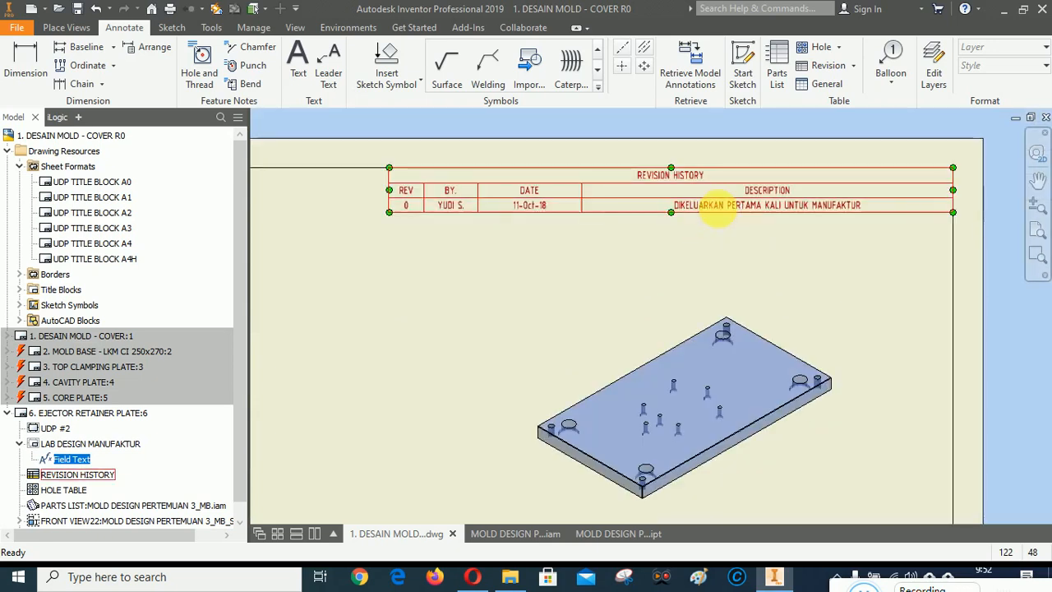
right_click(719, 212)
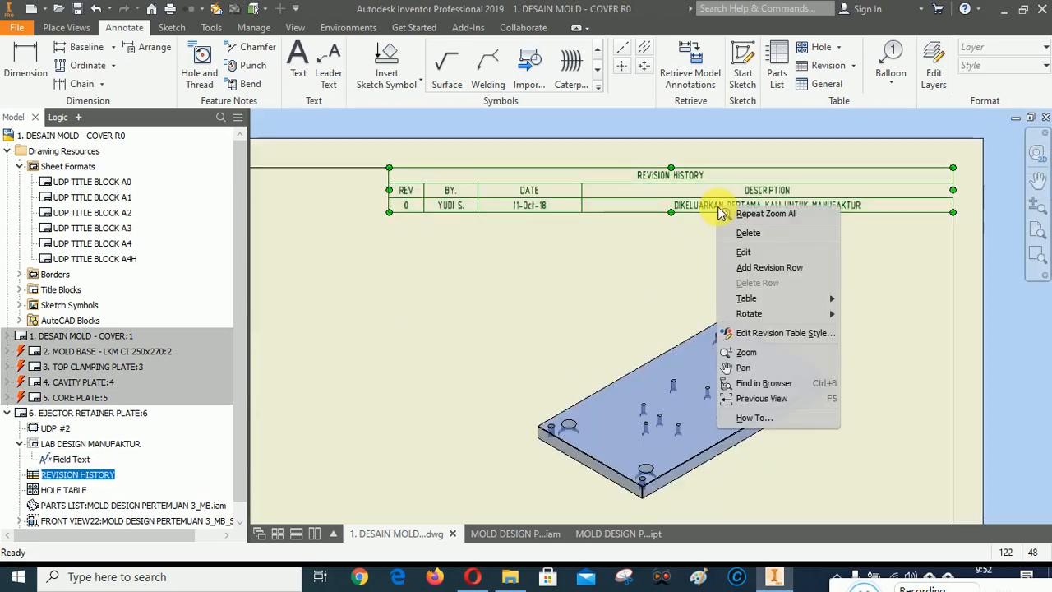
left_click(746, 254)
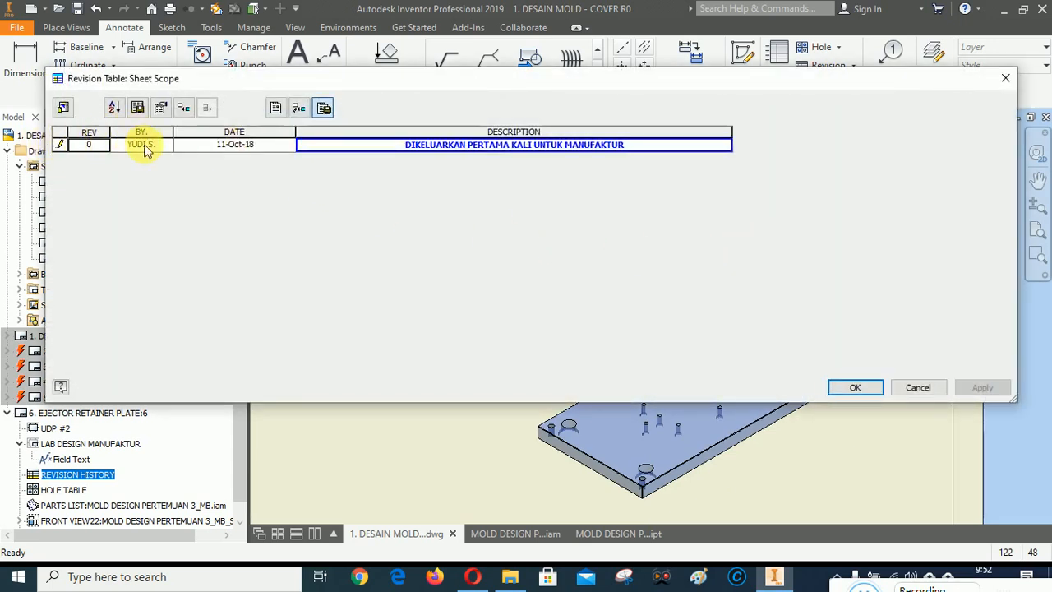
double_click(267, 147)
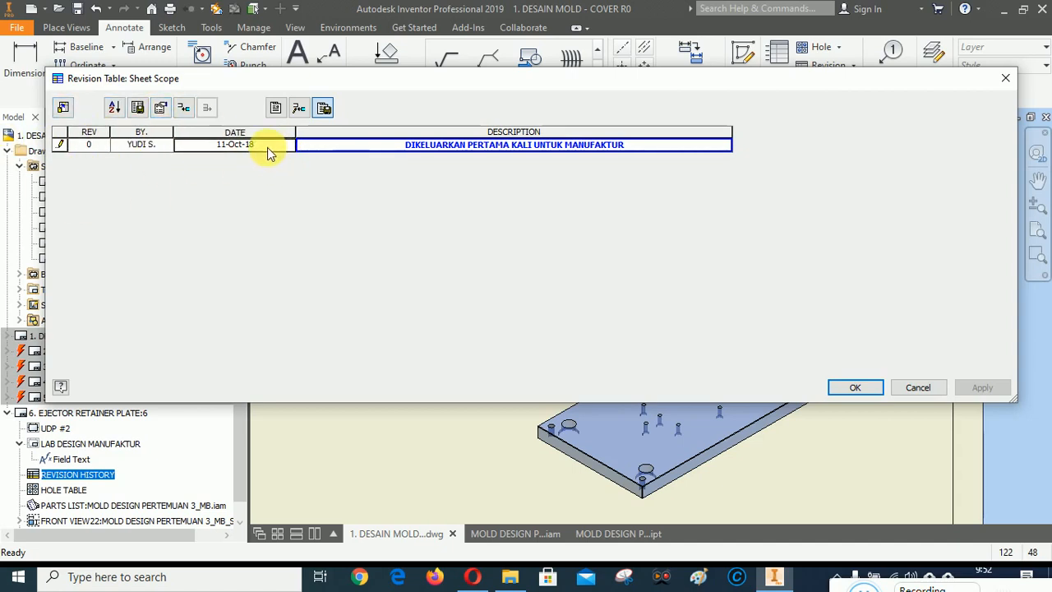
type("22/12/2020")
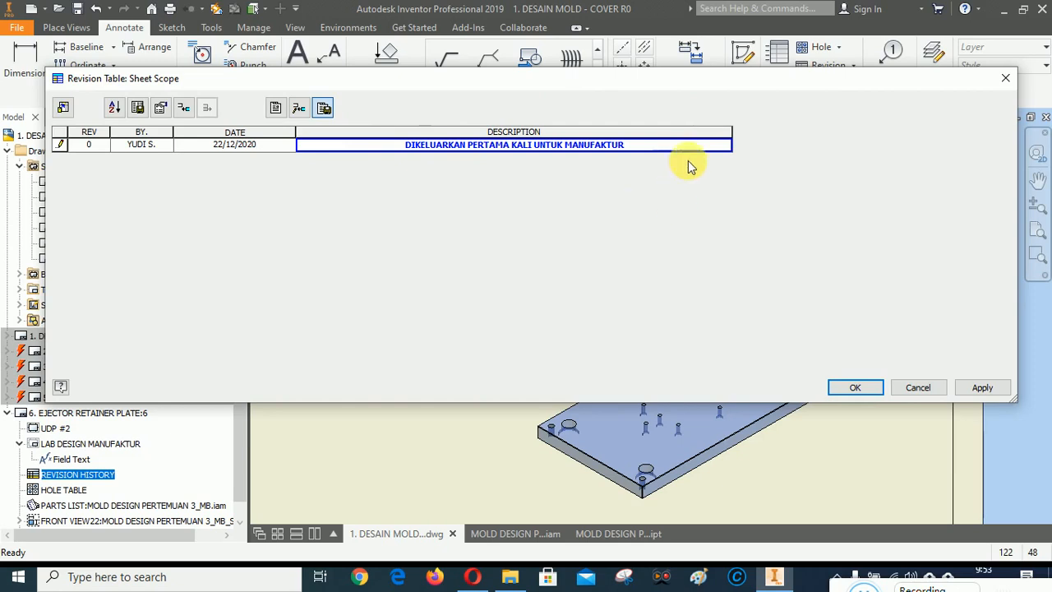
left_click(986, 389)
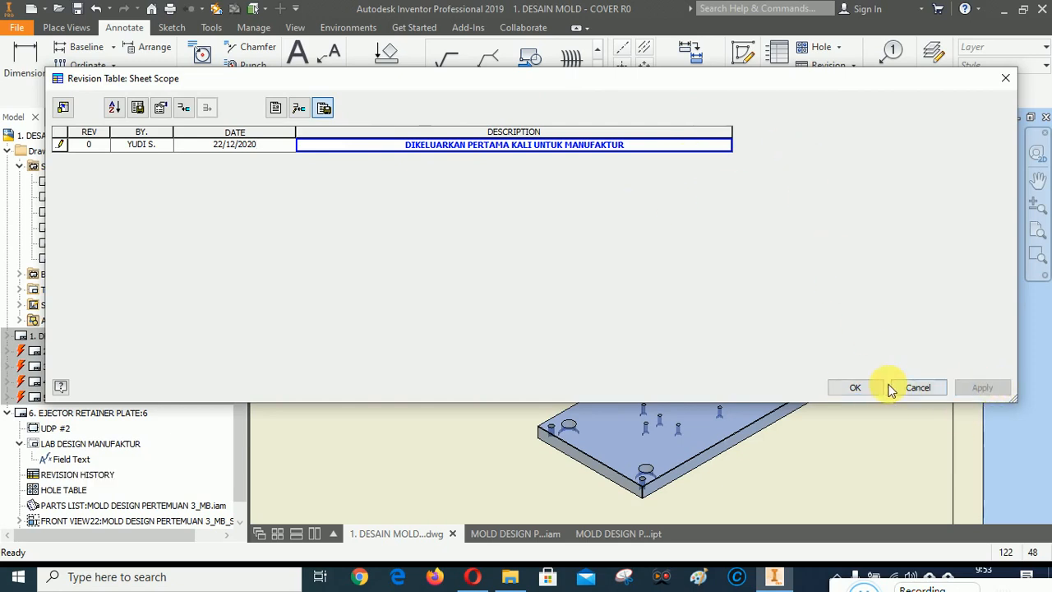
left_click(855, 387)
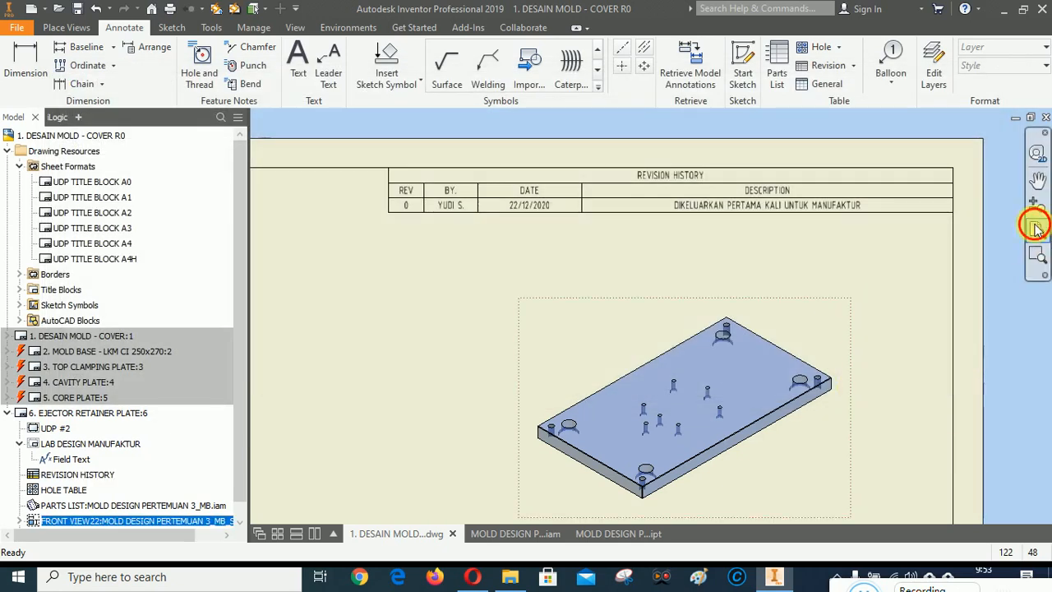
Step: Dimension the horizontal distance from the plate's left edge to the small lower-left hole's centre, placed below the plan view with default tolerance
left_click(1035, 226)
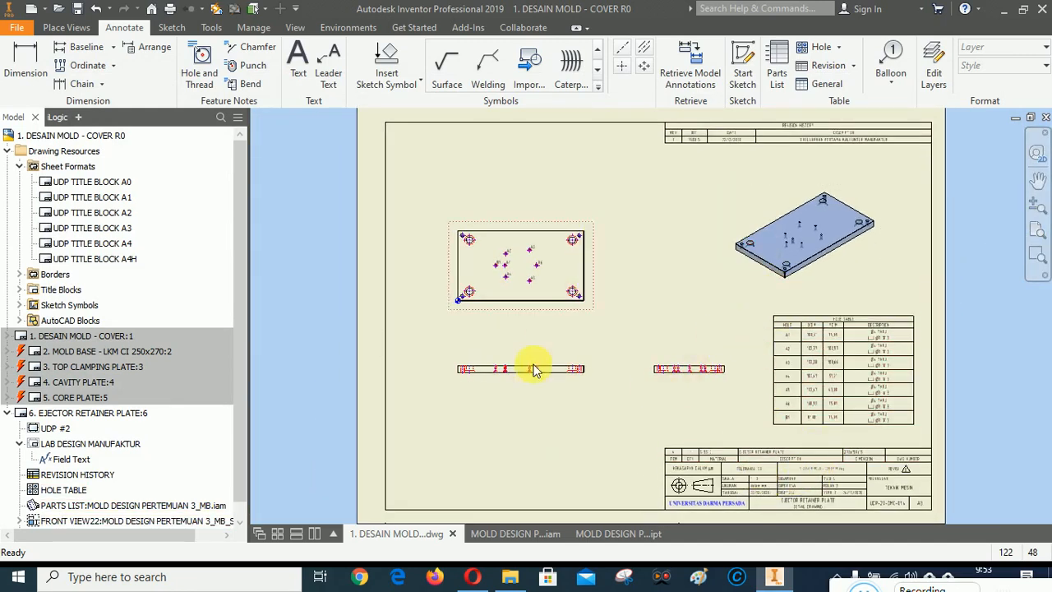
left_click(1037, 254)
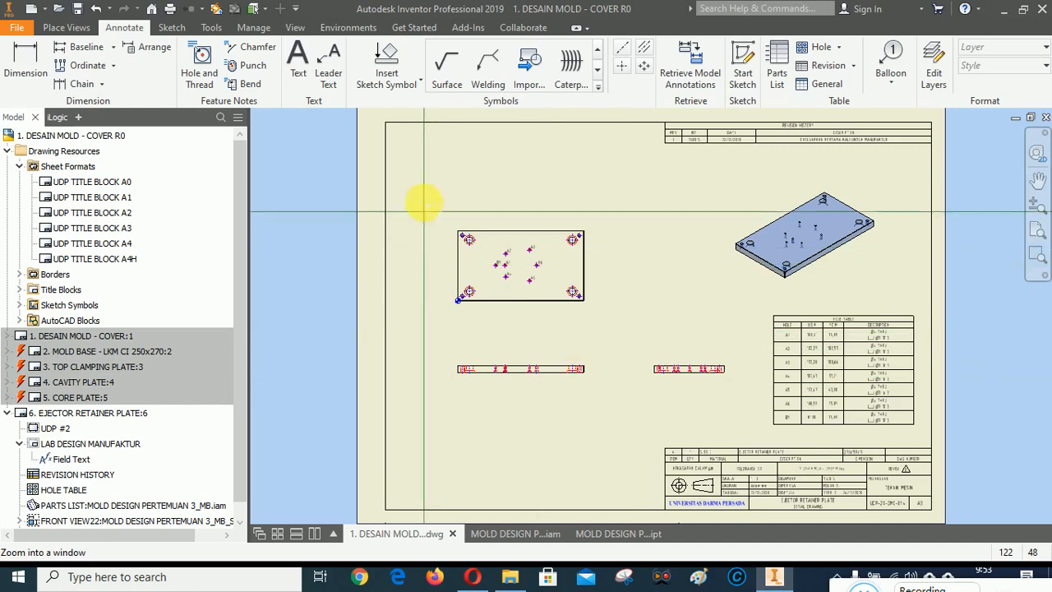
left_click_drag(423, 201, 681, 376)
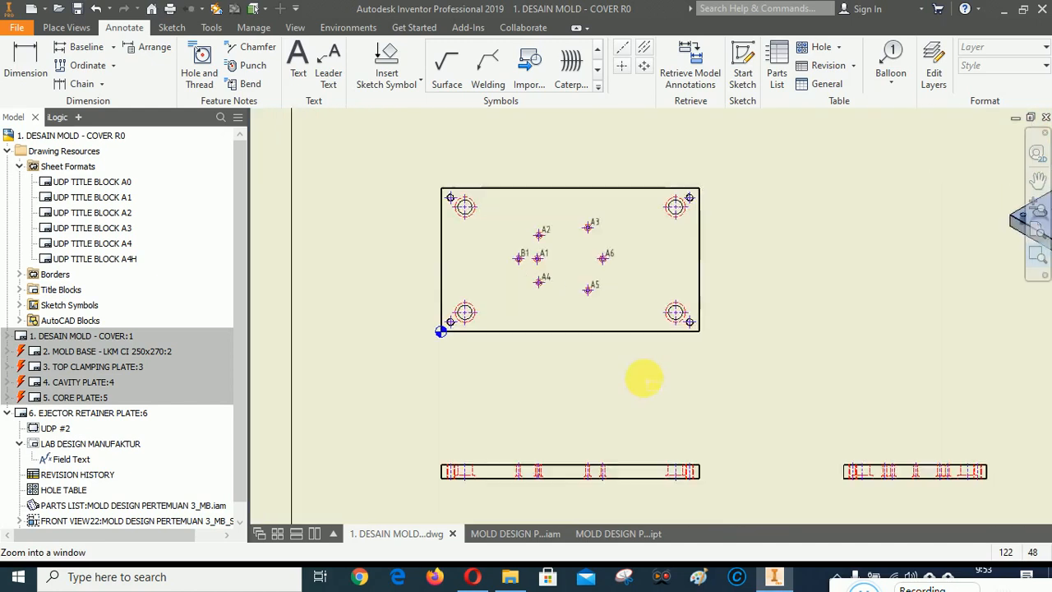
scroll(434, 313, "up", 8)
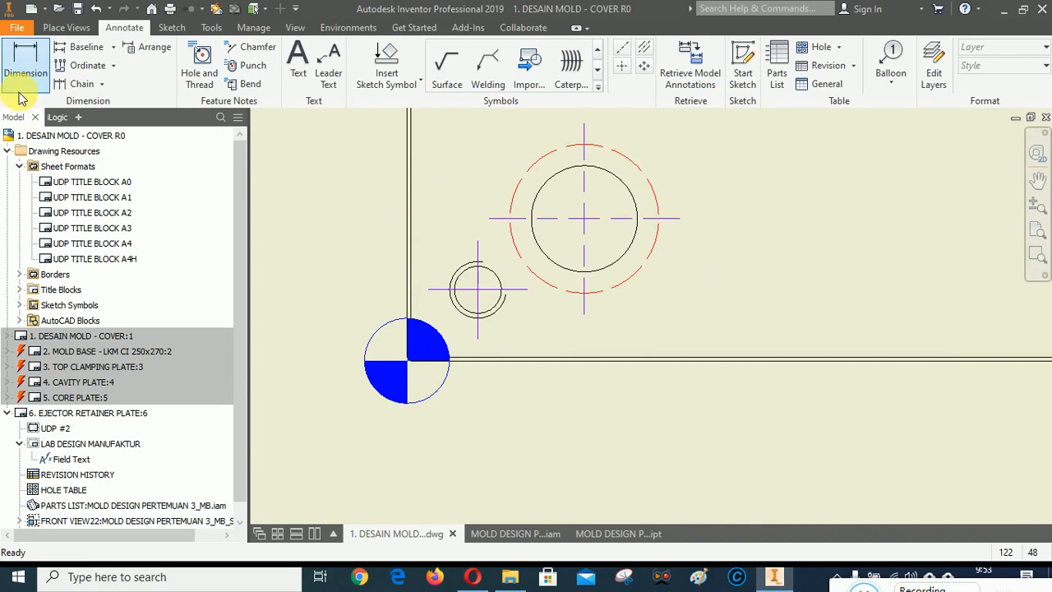
scroll(347, 259, "down", 5)
left_click(26, 61)
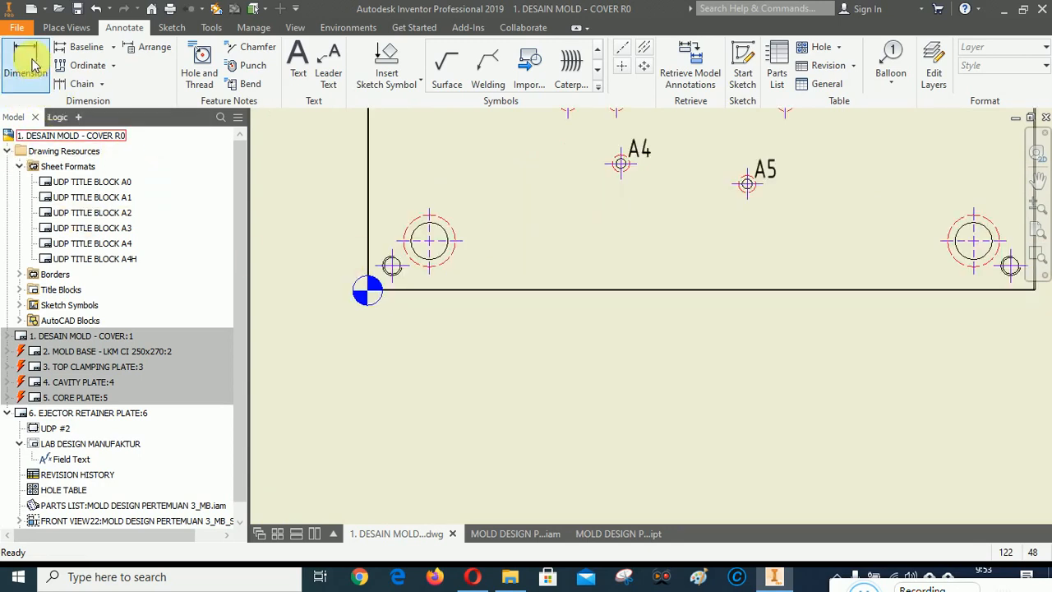
scroll(380, 320, "up", 3)
scroll(305, 138, "up", 3)
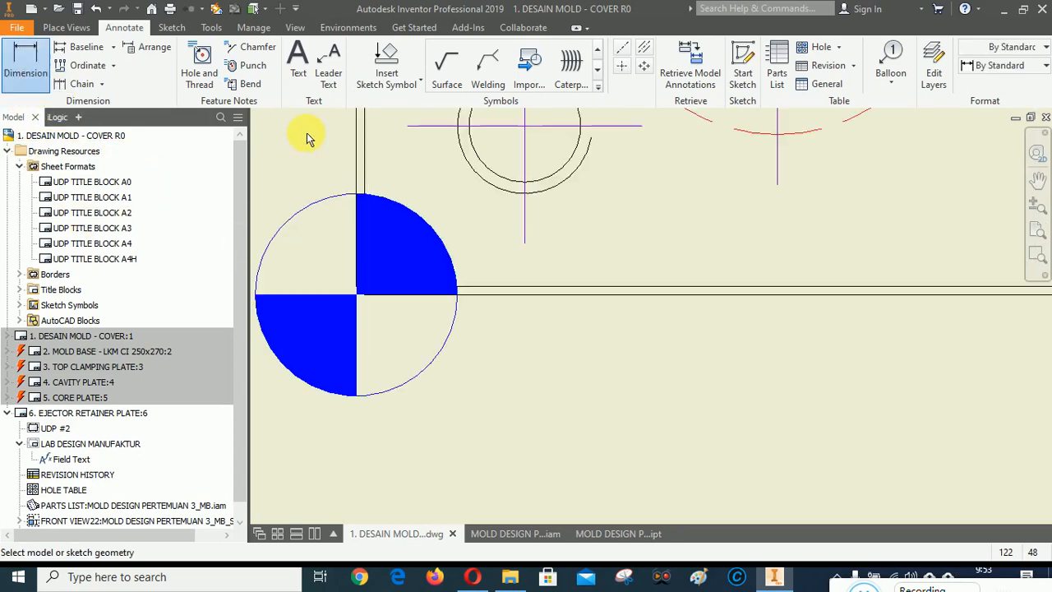
left_click(355, 174)
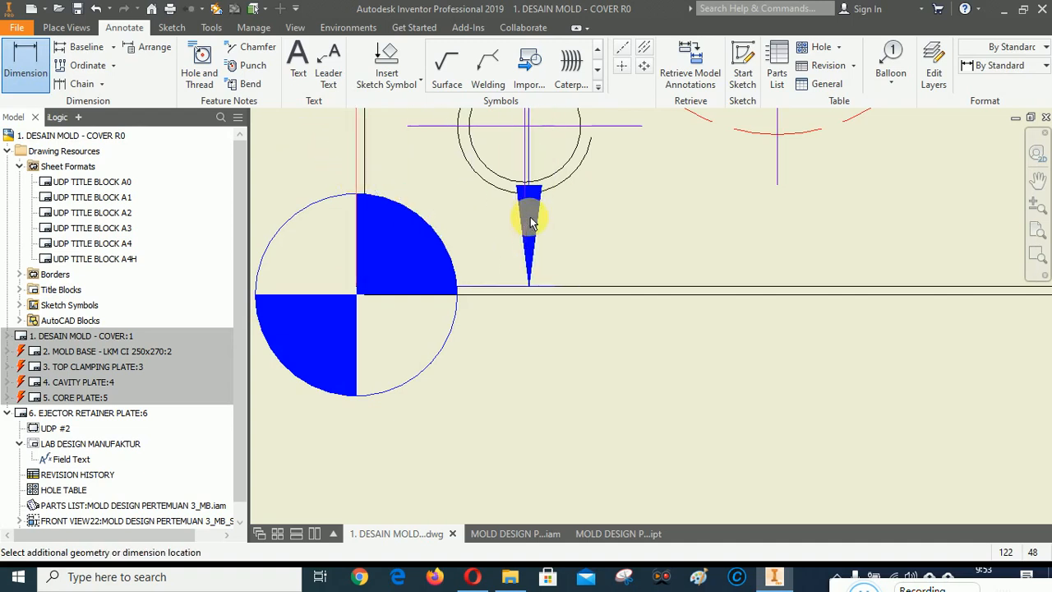
left_click(525, 229)
scroll(603, 239, "down", 3)
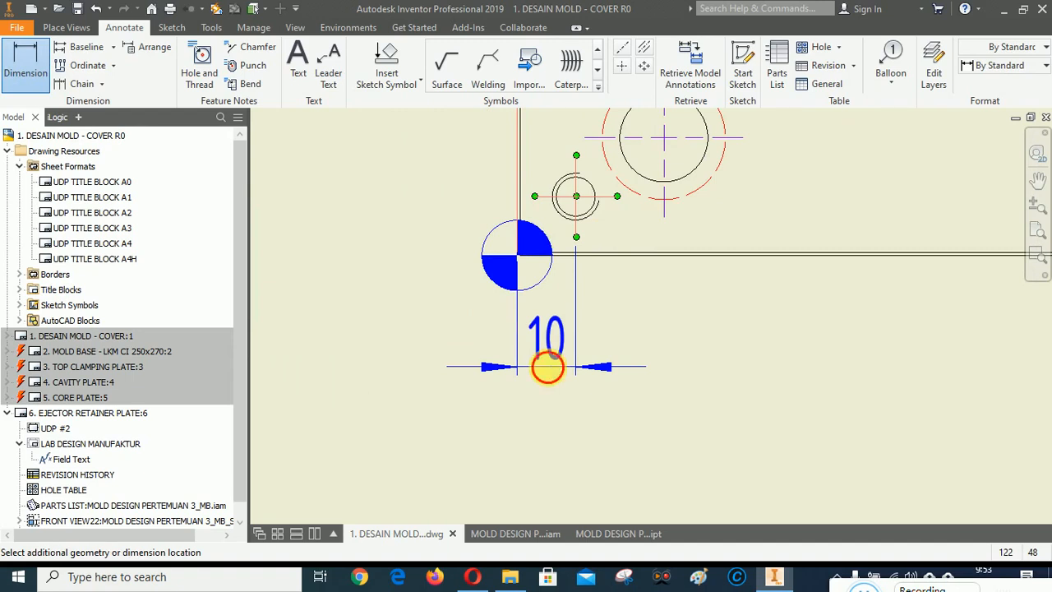
left_click(550, 373)
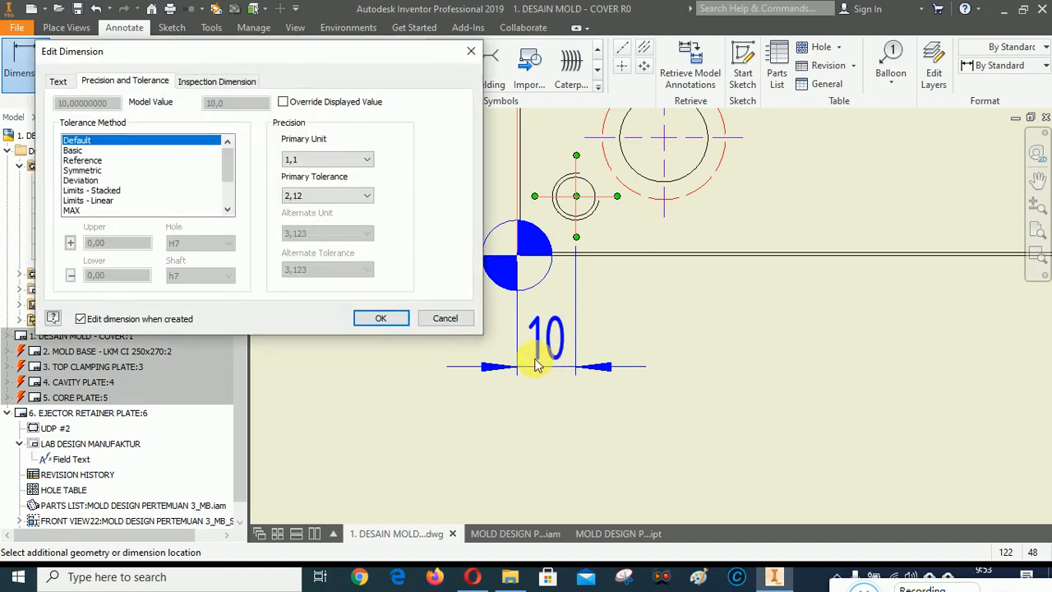
left_click(395, 320)
Step: Dimension the horizontal distance from the plate's left edge to the large lower-left hole's centre, placed below the small hole's dimension
scroll(534, 188, "up", 3)
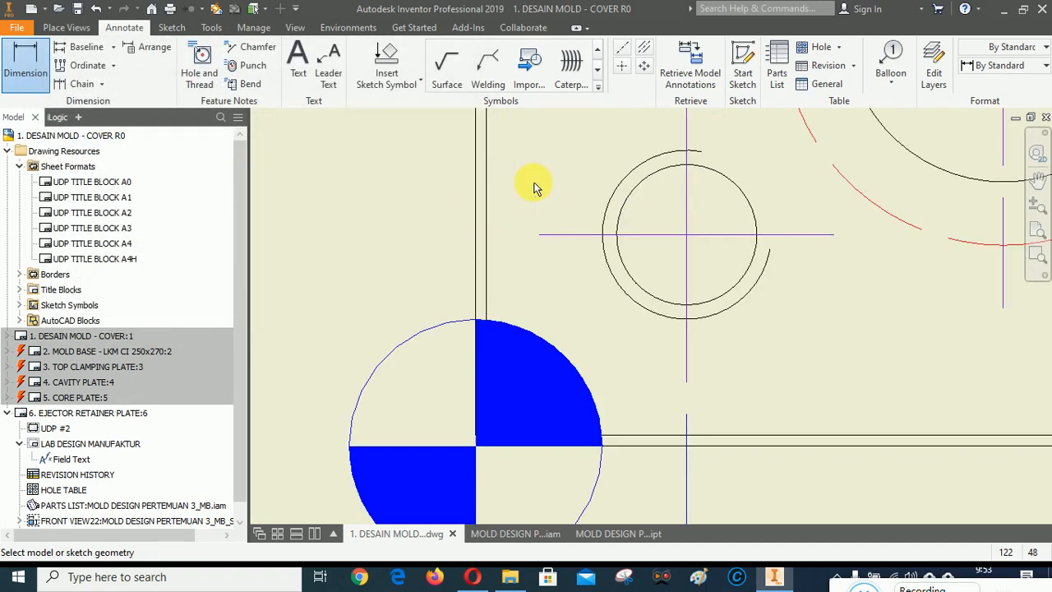
left_click(478, 204)
scroll(469, 202, "down", 3)
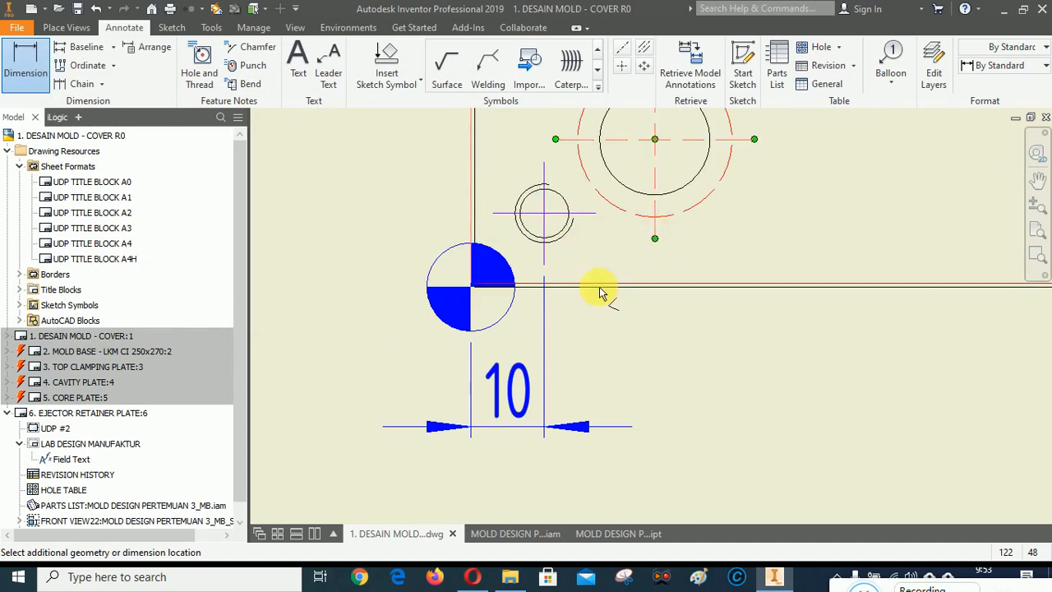
scroll(600, 292, "down", 3)
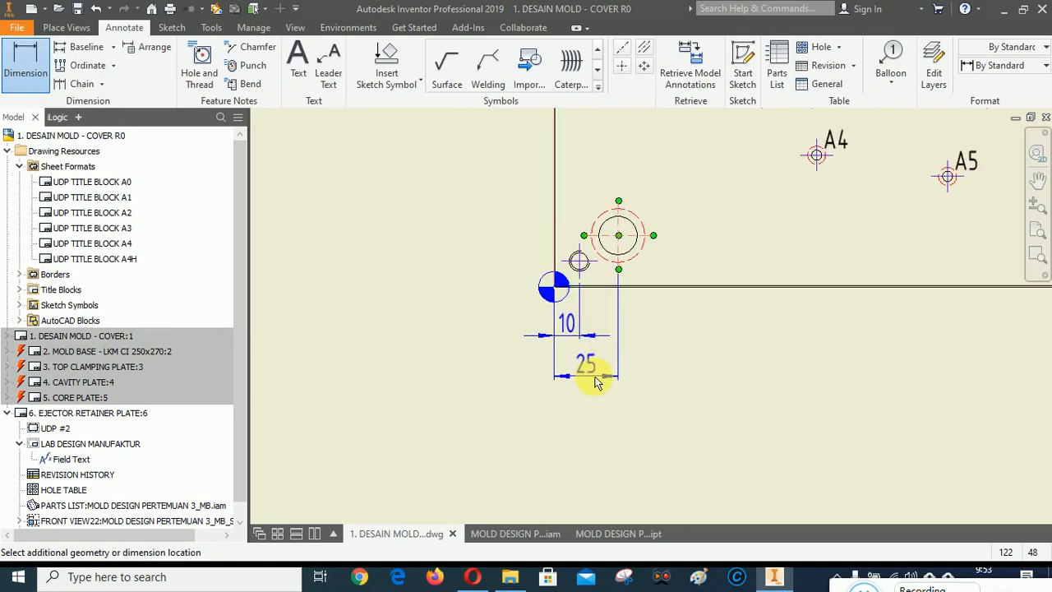
left_click(596, 382)
left_click(388, 316)
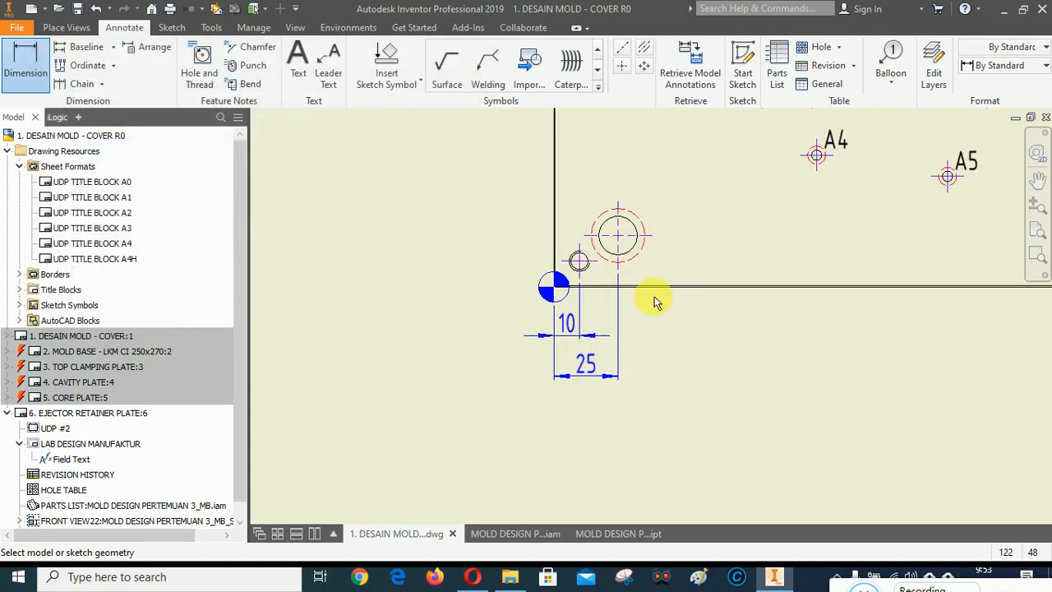
Step: Dimension the horizontal centre distance between the two large lower holes, aligned with the large lower-left hole's edge dimension
scroll(637, 271, "up", 4)
left_click(573, 235)
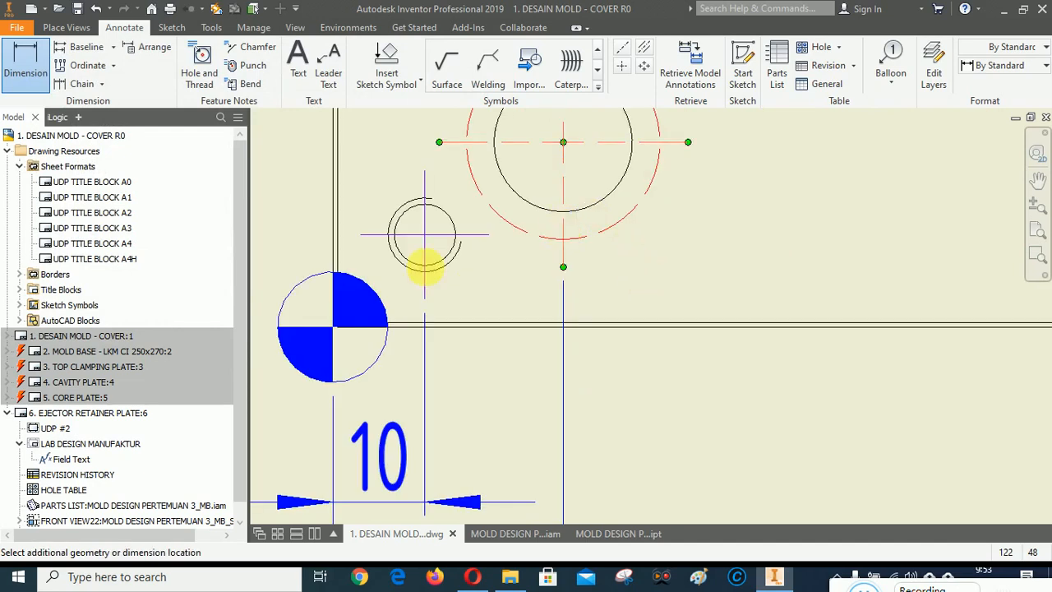
scroll(344, 295, "down", 4)
scroll(833, 278, "up", 3)
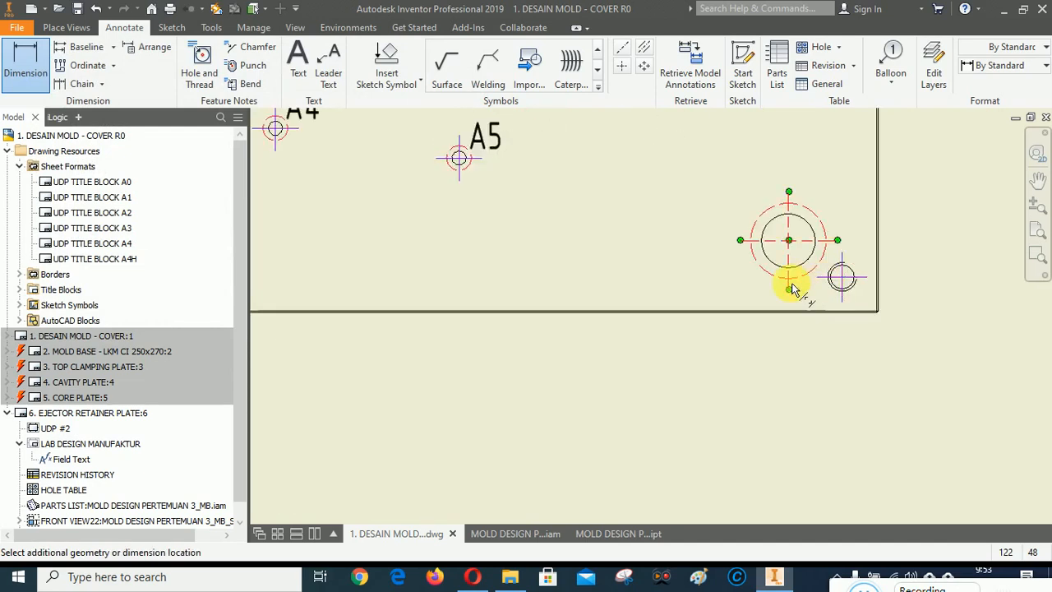
left_click(791, 288)
scroll(951, 287, "down", 3)
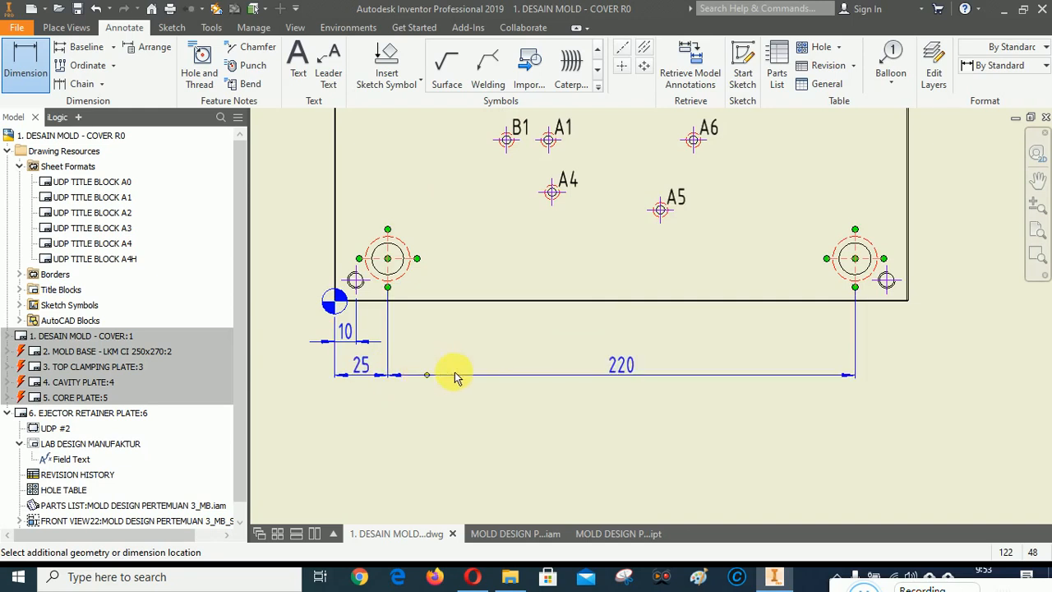
left_click(486, 374)
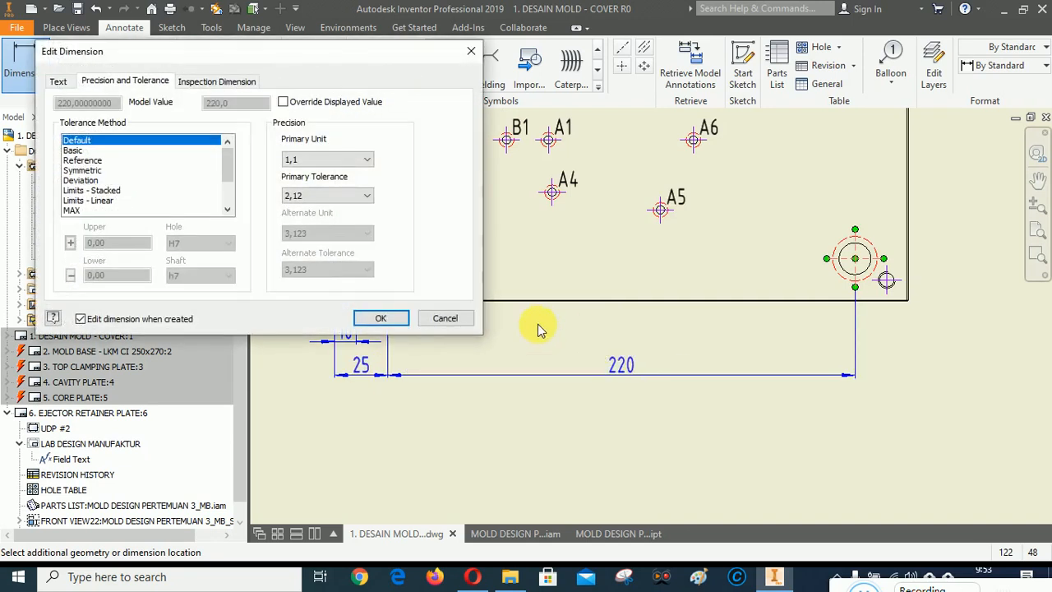
left_click(381, 319)
Step: Dimension the horizontal distance from the large lower-right hole's centre to the plate's right edge, in line with the hole spacing dimension
scroll(916, 340, "up", 3)
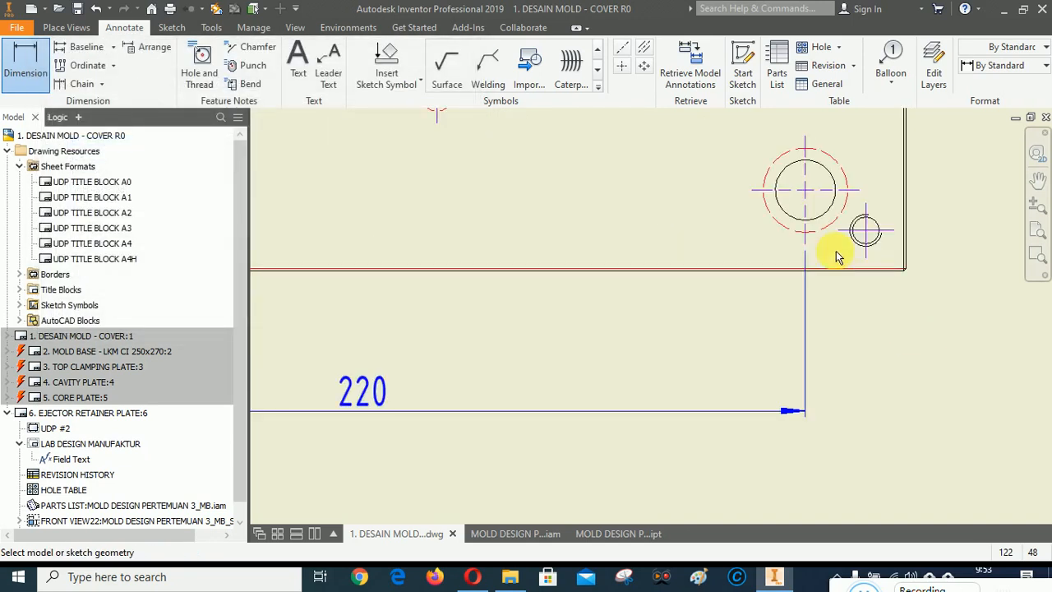
left_click(806, 210)
scroll(911, 246, "up", 3)
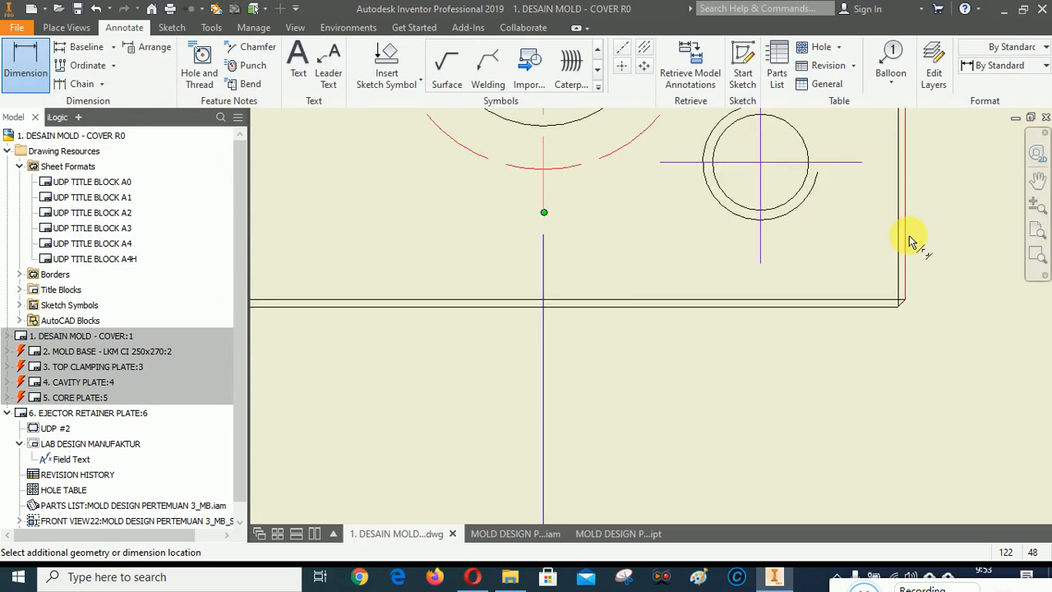
left_click(908, 239)
scroll(923, 312, "down", 3)
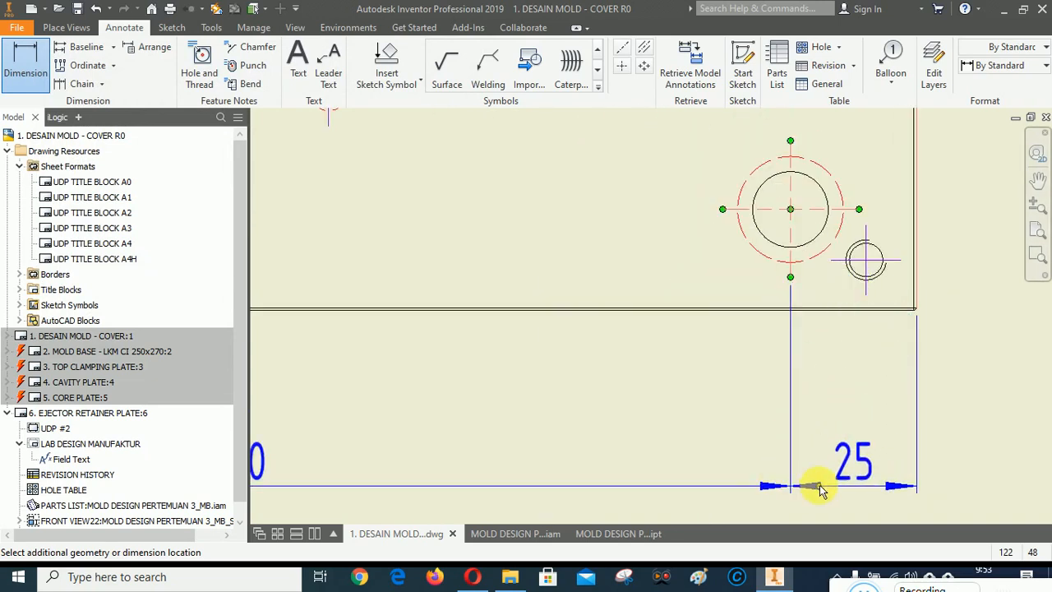
left_click(930, 406)
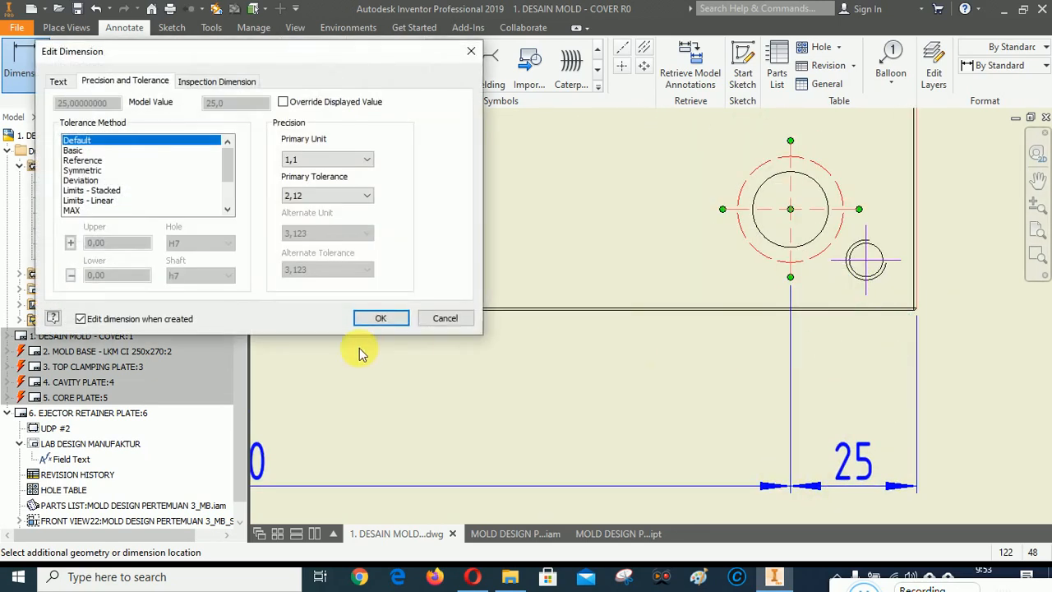
left_click(381, 319)
Step: Dimension the horizontal distance from the small lower-right hole's centre to the plate's right edge, placed above the large hole's dimension
left_click(870, 281)
scroll(921, 297, "up", 3)
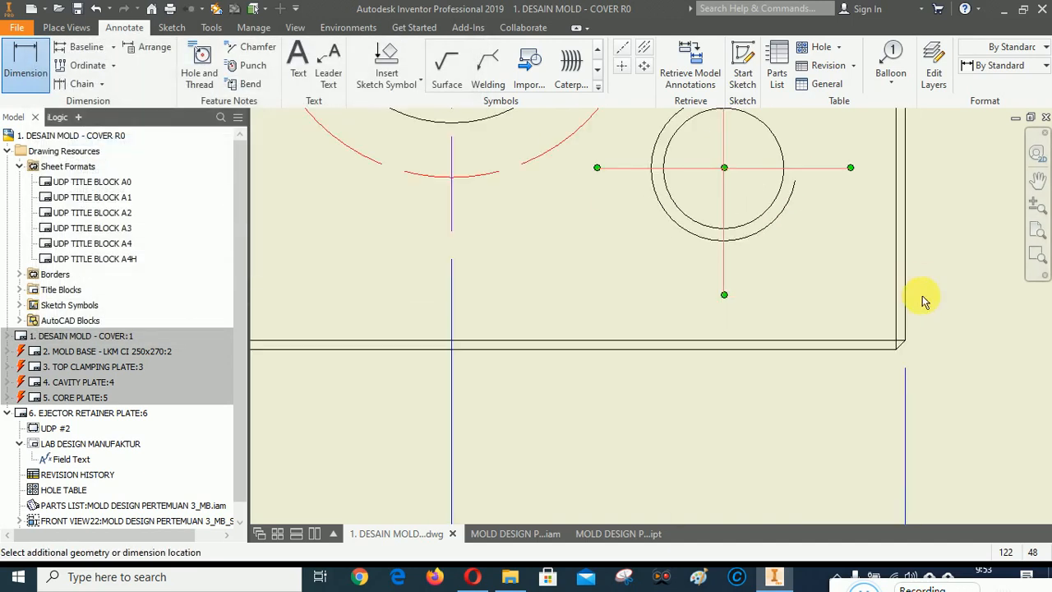
left_click(905, 275)
scroll(959, 288, "down", 3)
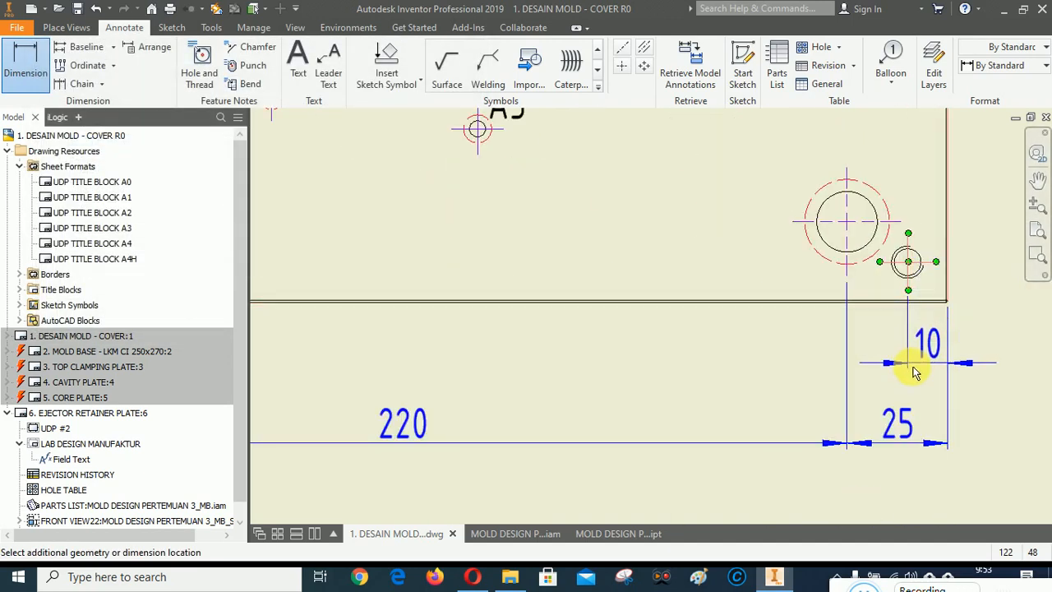
left_click(930, 411)
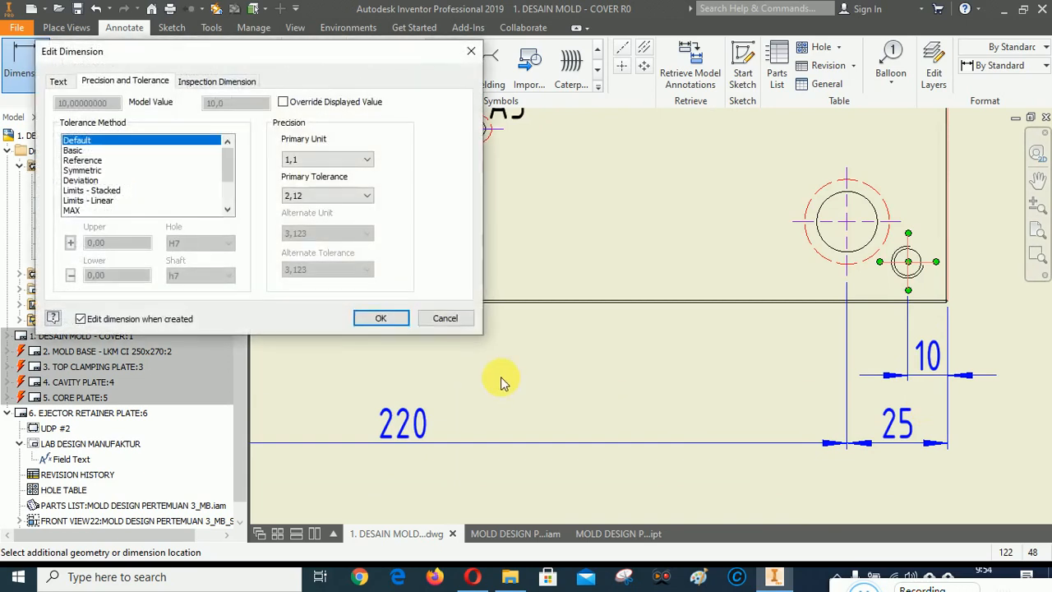
left_click(386, 317)
Step: Dimension the plate's overall width below the other horizontal dimensions and set its tolerance method to Reference
scroll(983, 304, "up", 5)
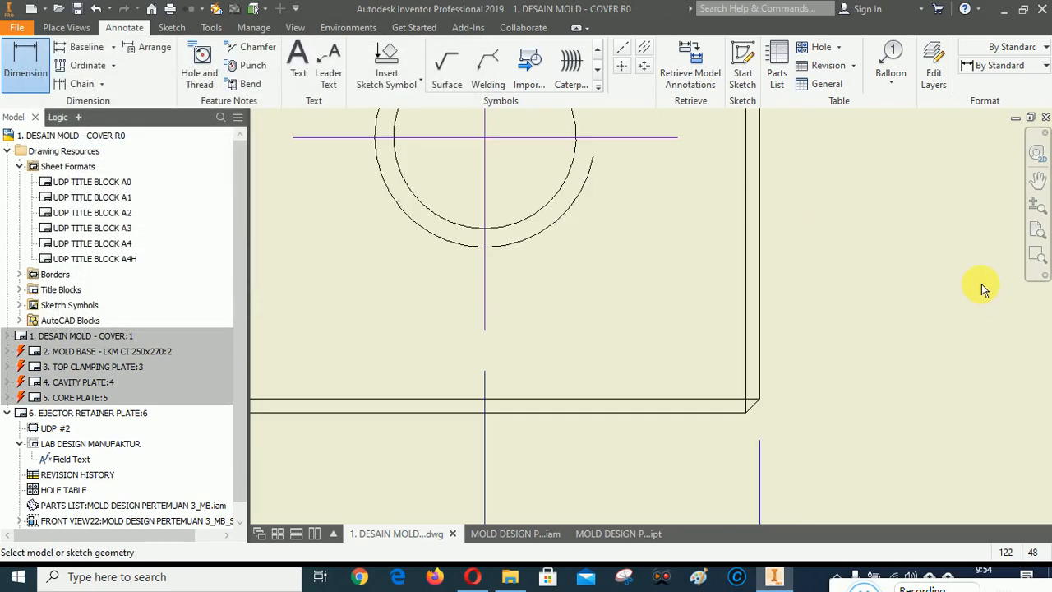
left_click(761, 332)
scroll(944, 308, "down", 5)
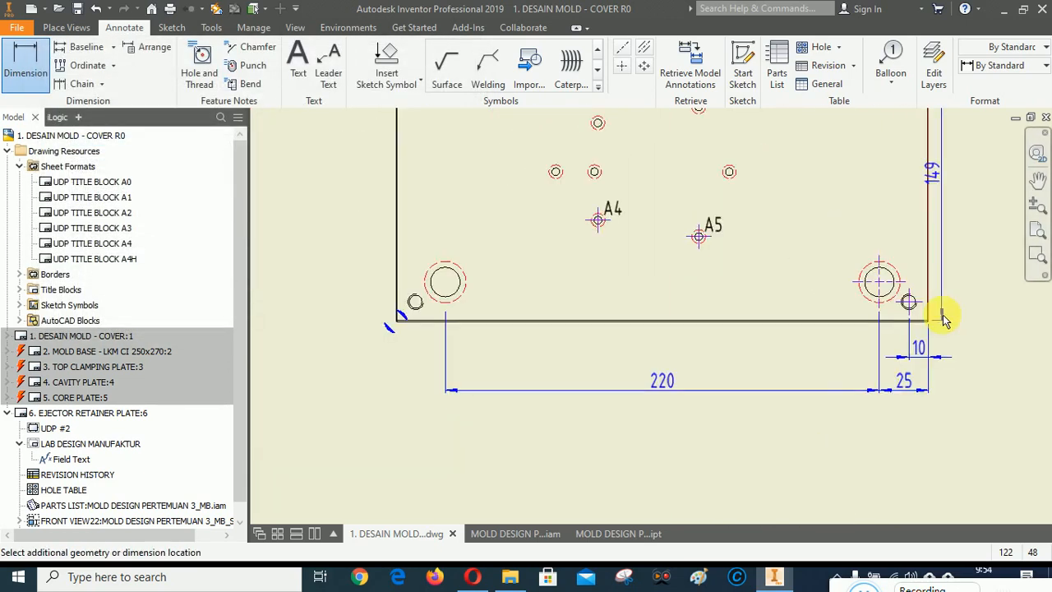
scroll(398, 316, "up", 6)
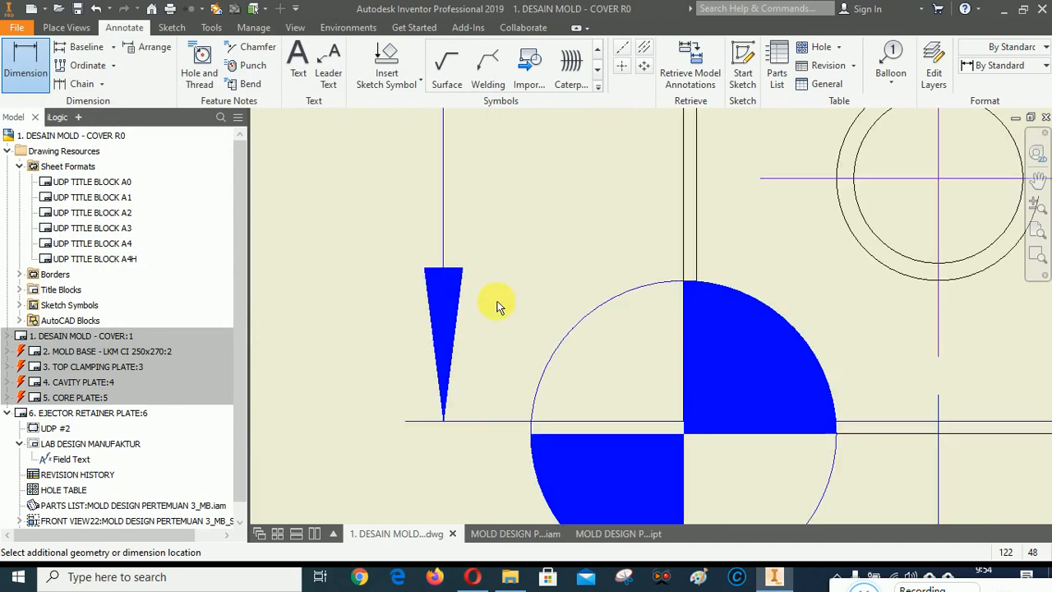
left_click(670, 274)
scroll(433, 275, "down", 6)
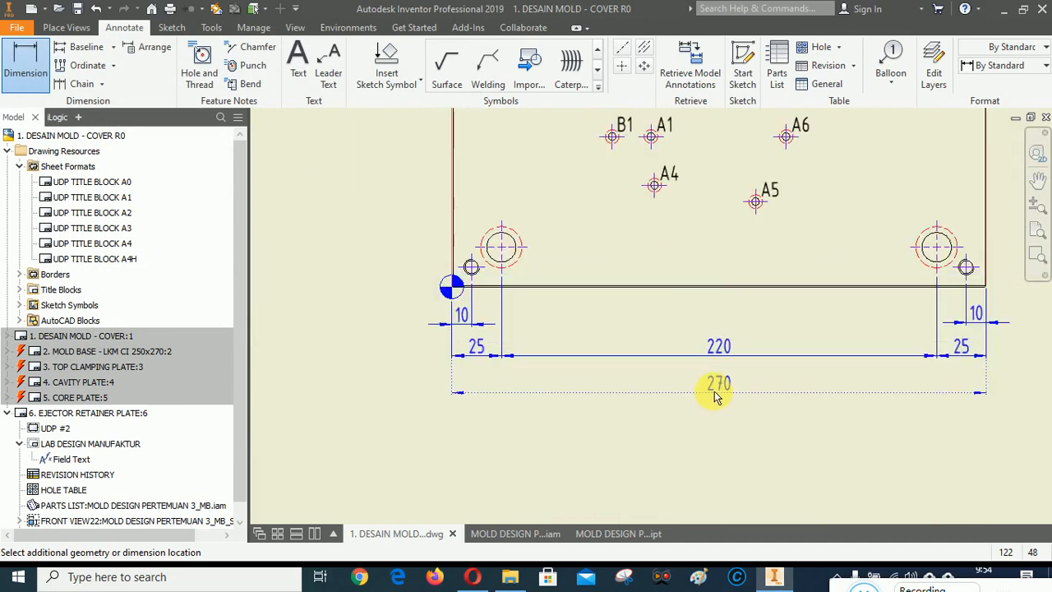
left_click(711, 388)
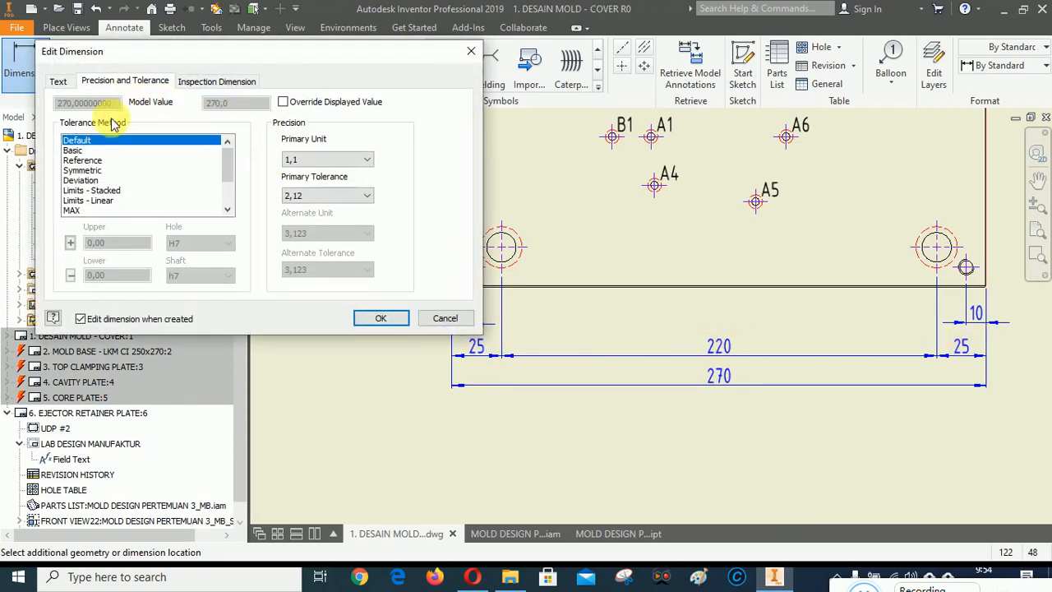
left_click(86, 161)
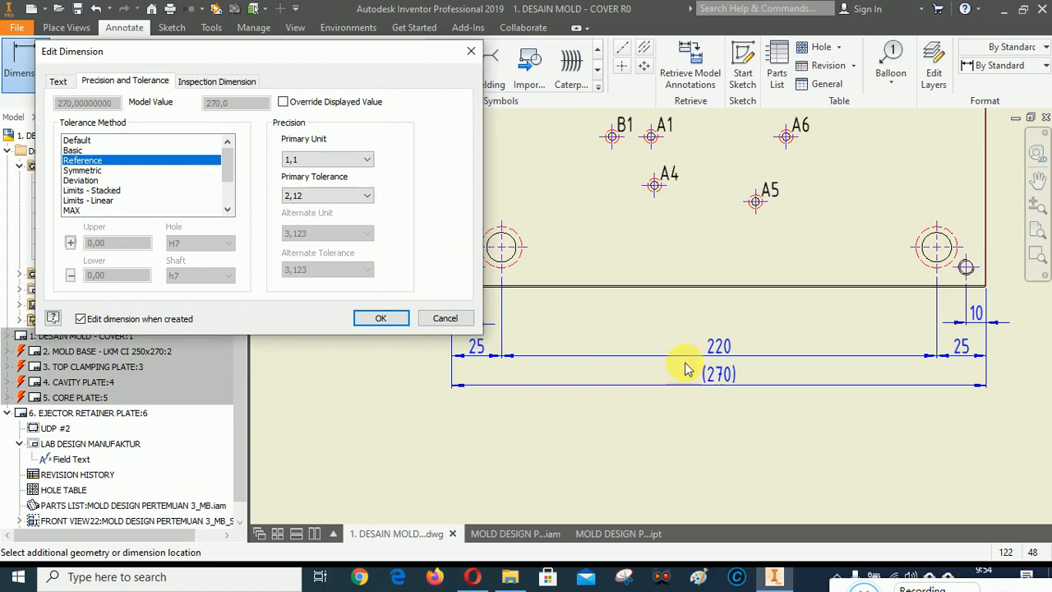
left_click(393, 320)
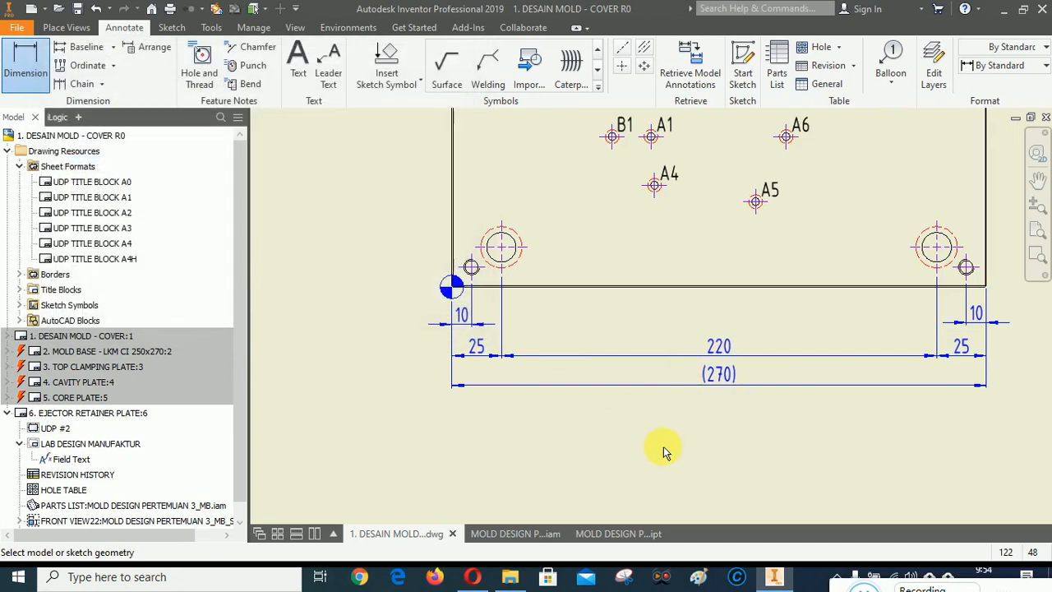
right_click(645, 454)
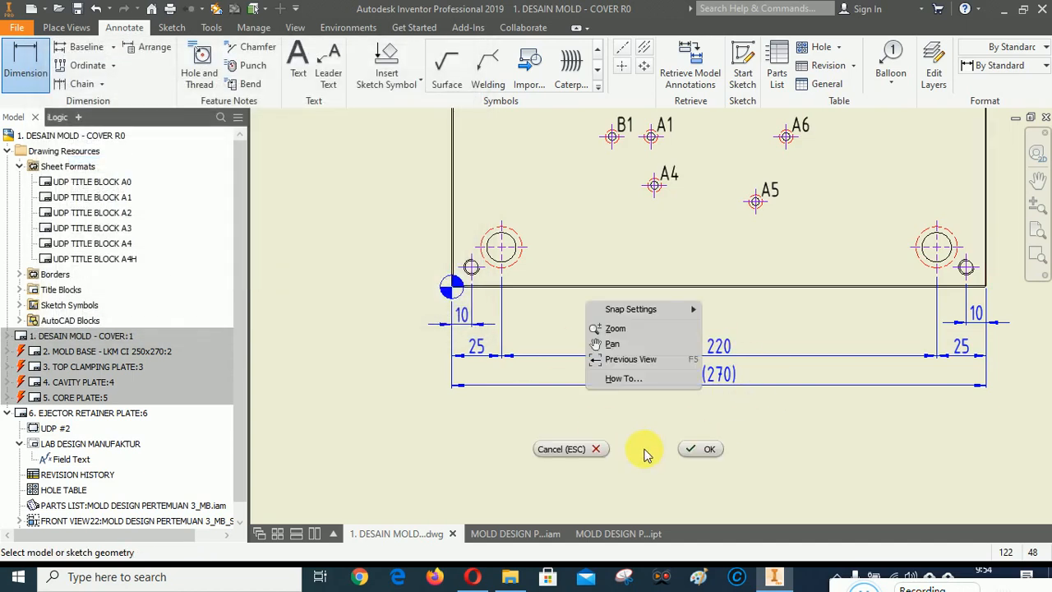
left_click(700, 449)
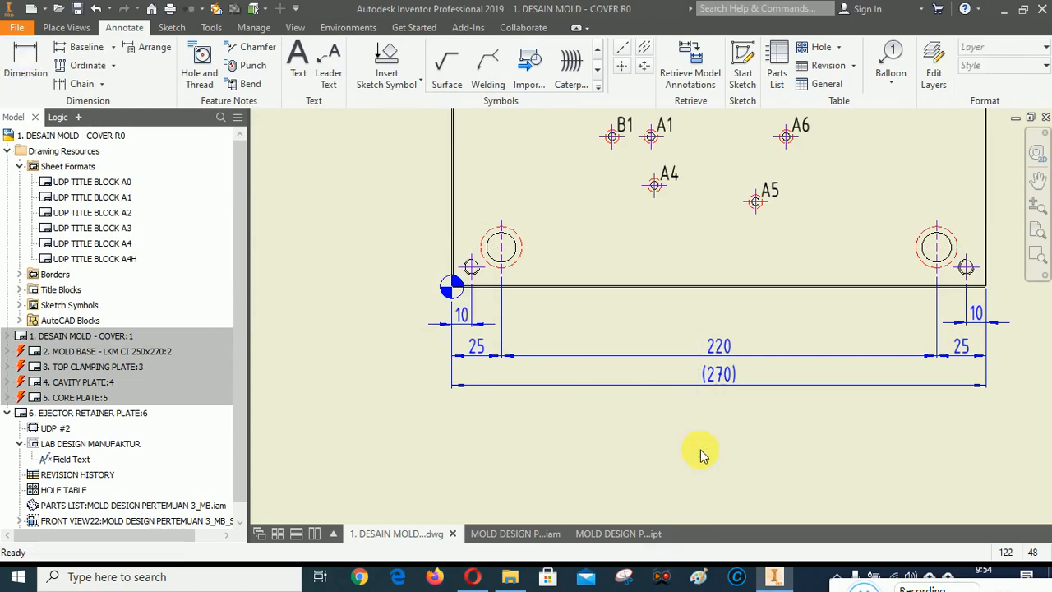
Step: Select all the horizontal dimensions below the plate and arrange them automatically with Arrange Dimensions
left_click(473, 348)
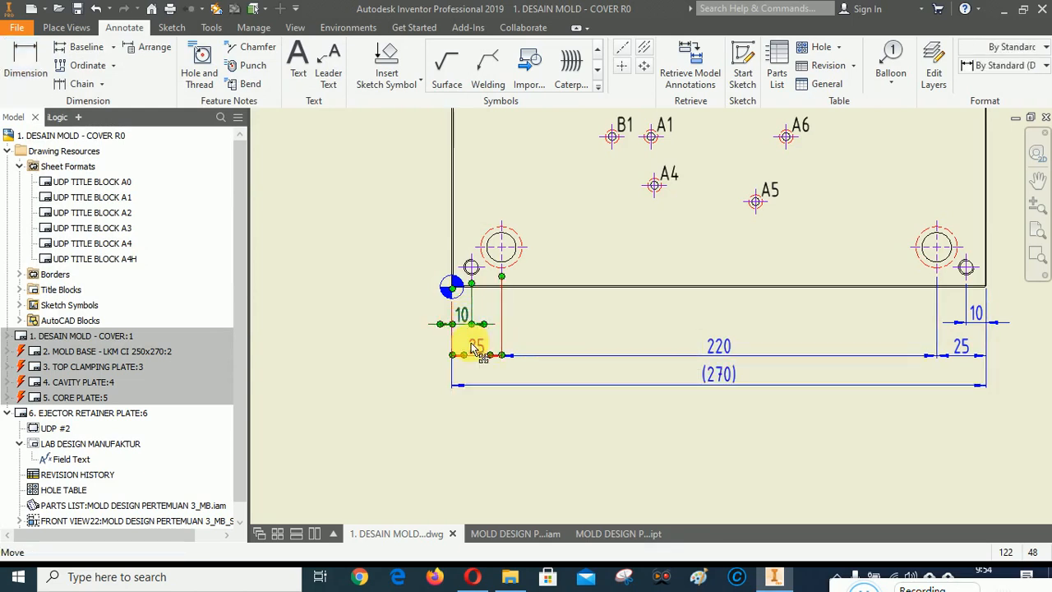
left_click(716, 347, "ctrl")
left_click(960, 347, "ctrl")
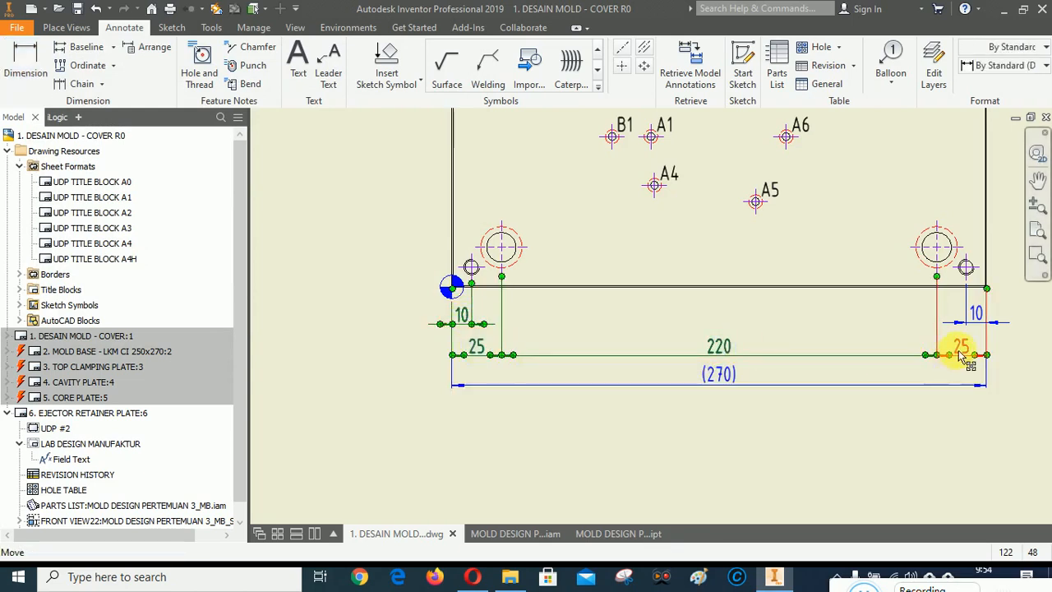
left_click(976, 321, "ctrl")
left_click(721, 375, "ctrl")
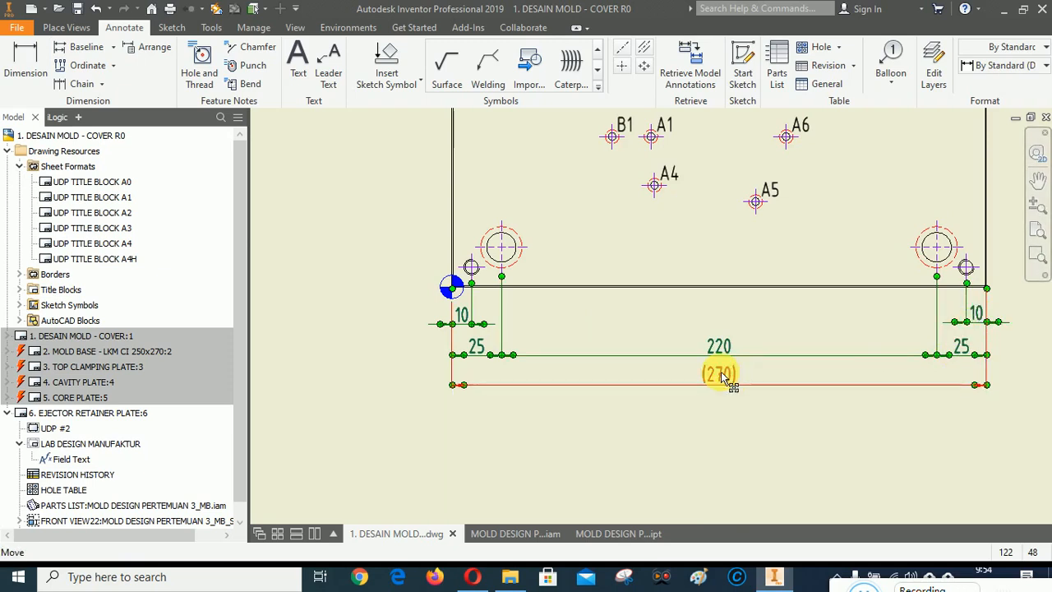
right_click(721, 375)
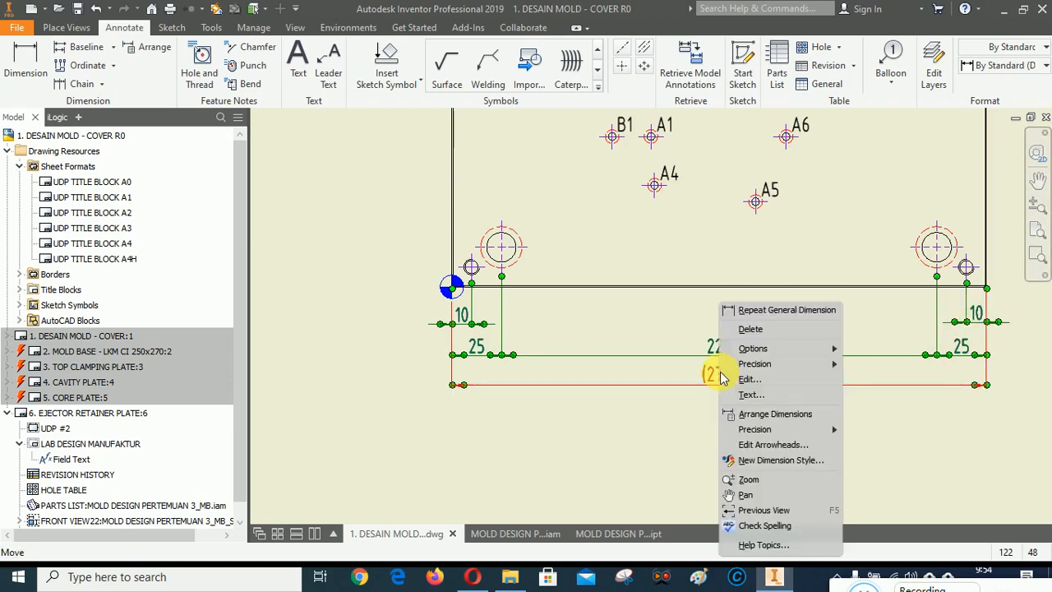
left_click(759, 414)
scroll(736, 288, "up", 5)
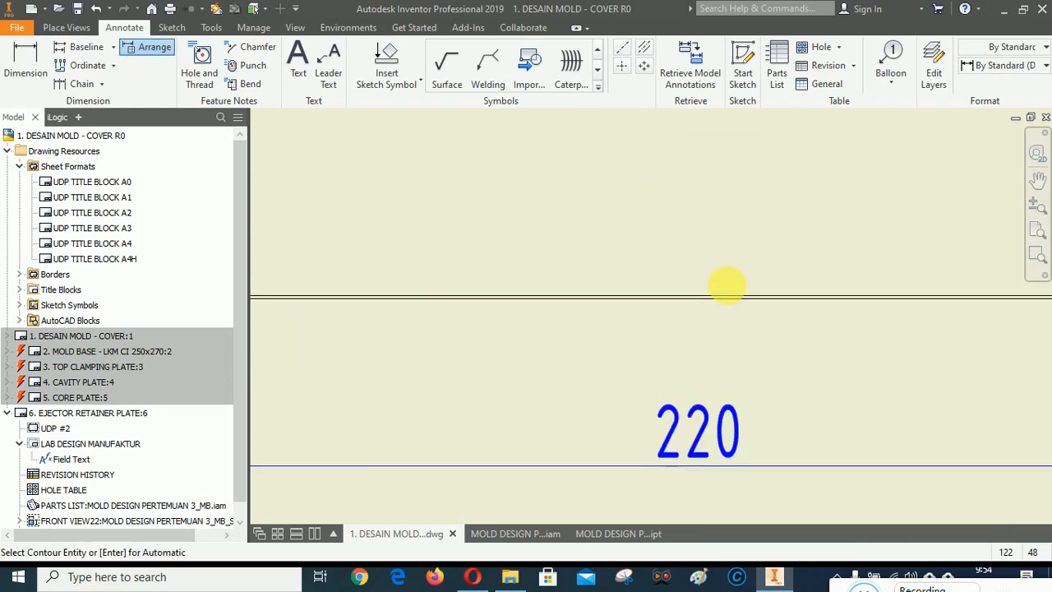
key("Escape")
scroll(694, 325, "down", 5)
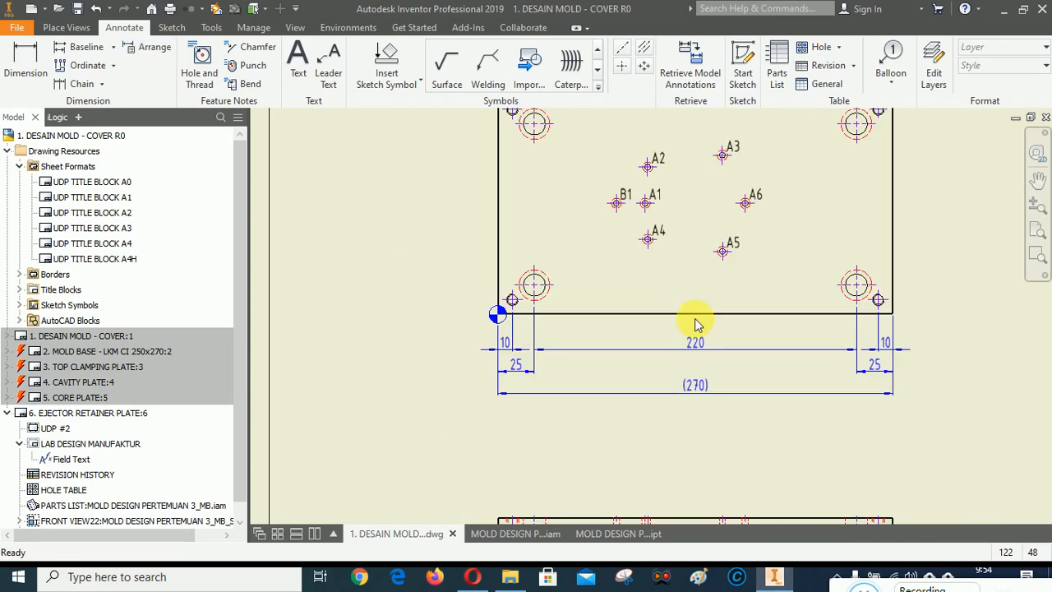
Step: Move the centre distance dimension of the two large lower holes down in line with their edge dimensions
scroll(900, 407, "up", 4)
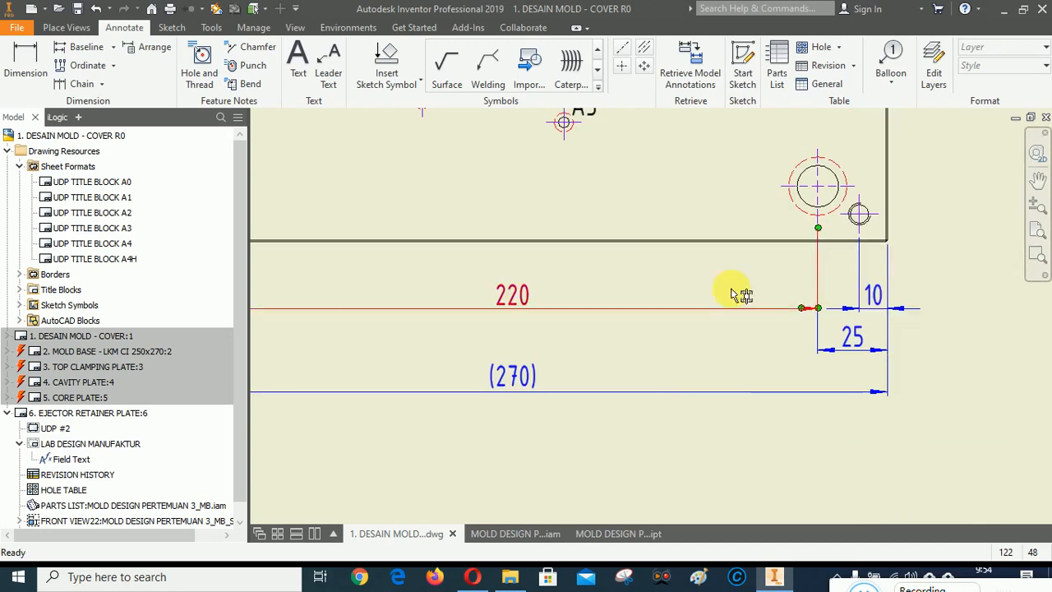
left_click_drag(780, 310, 835, 352)
scroll(975, 386, "down", 3)
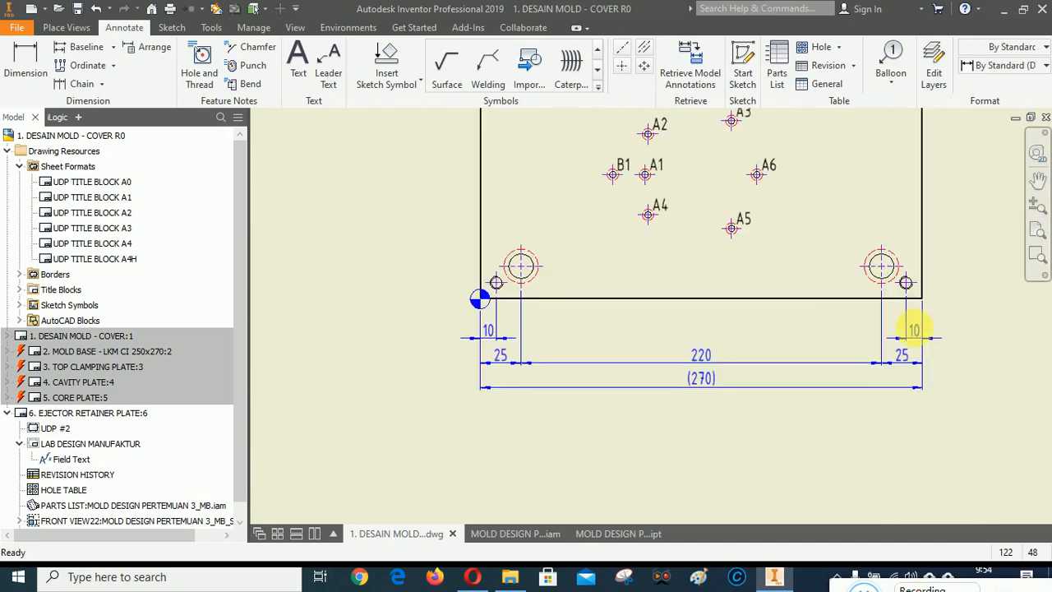
Step: Dimension the vertical distance from the plate's bottom edge to the small lower-left hole's centre, placed beside the plate's left edge
left_click(1037, 179)
mouse_move(745, 251)
left_mouse_down()
mouse_move(744, 352)
mouse_move(778, 355)
left_mouse_up()
right_click(591, 256)
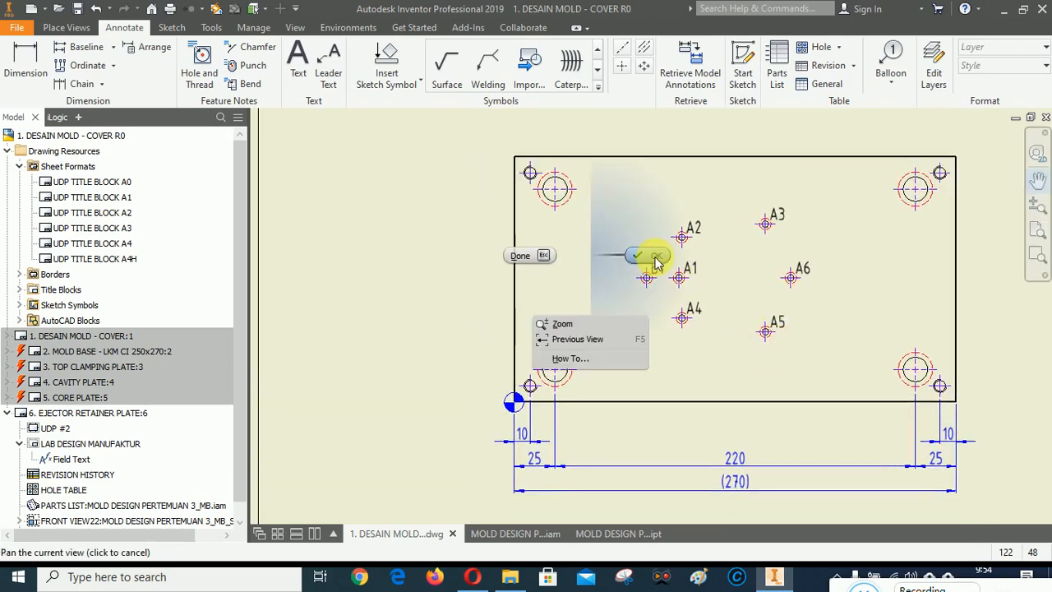
key("Escape")
left_click(1036, 259)
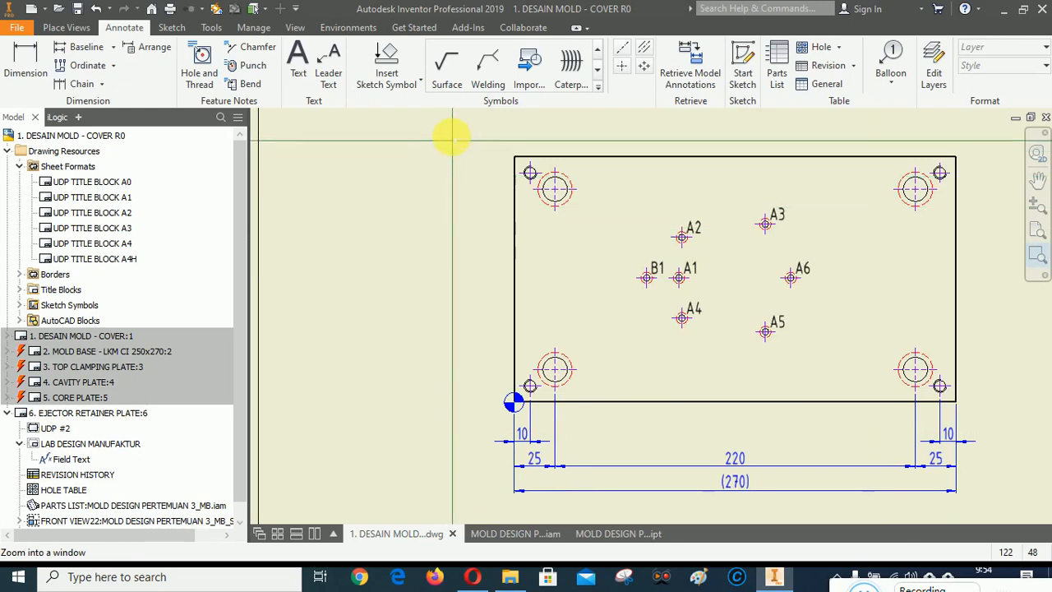
mouse_move(446, 129)
left_mouse_down()
mouse_move(615, 453)
mouse_move(652, 487)
left_mouse_up()
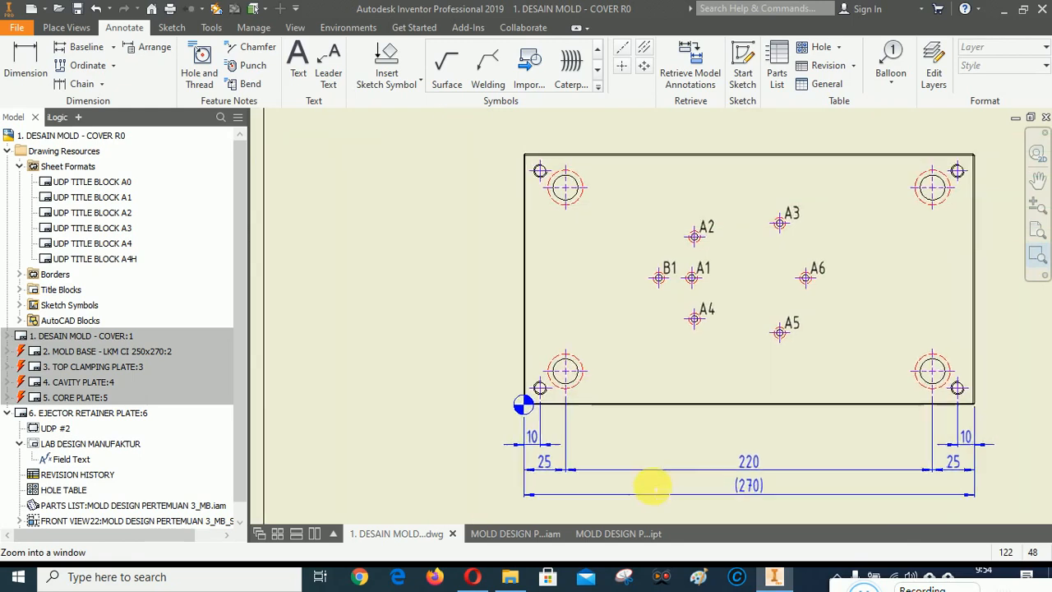
left_click(26, 62)
scroll(616, 430, "up", 5)
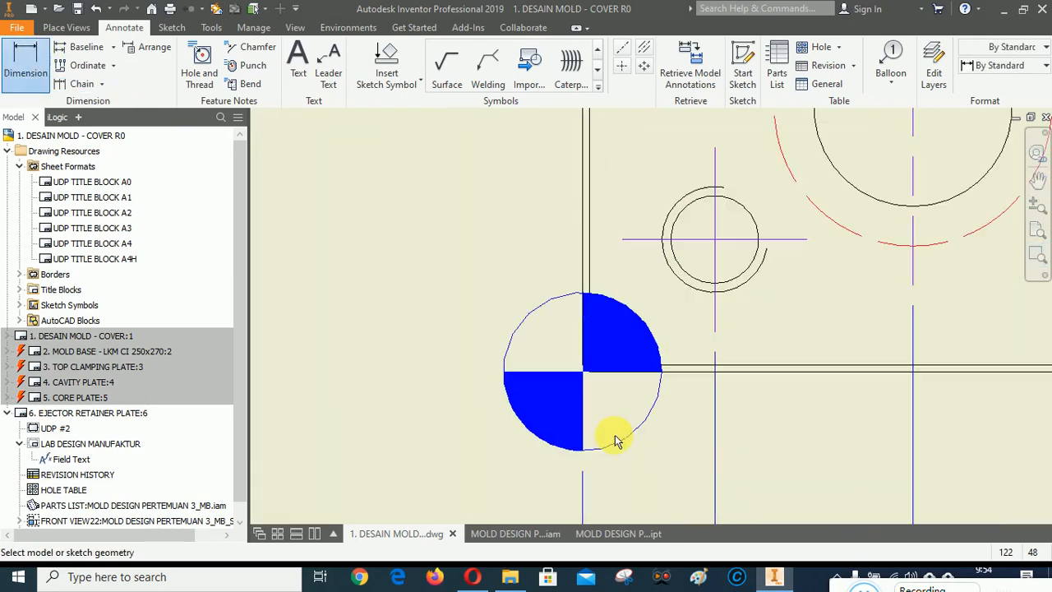
left_click(623, 369)
left_click(635, 240)
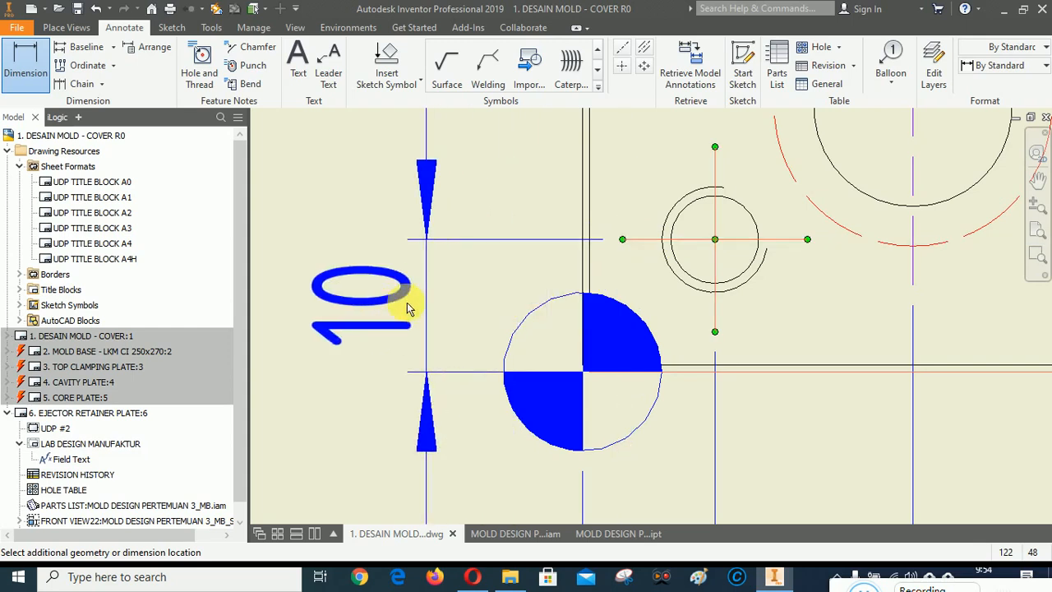
left_click(455, 349)
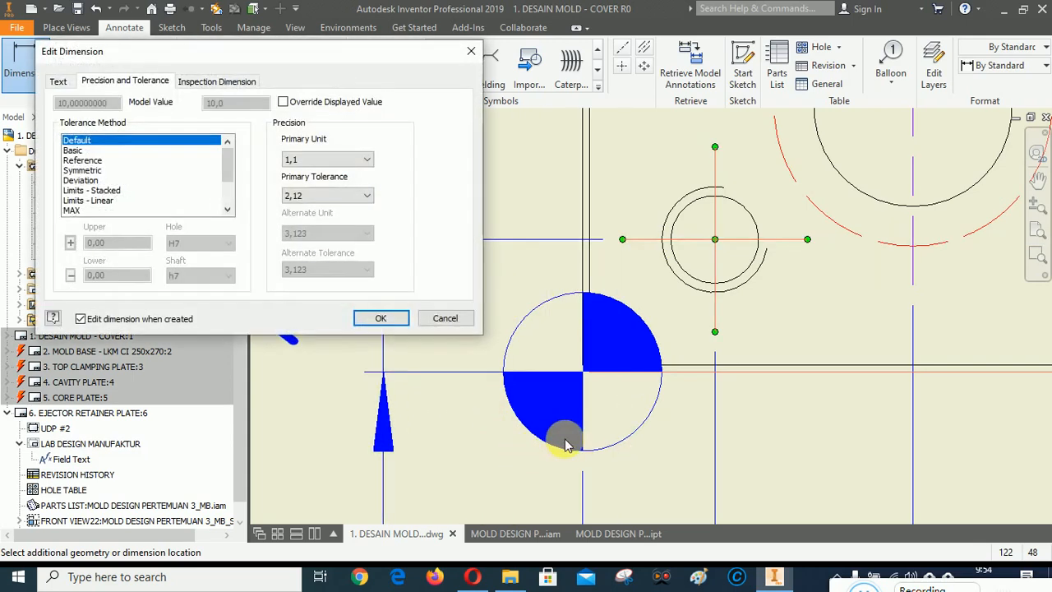
left_click(397, 316)
Step: Dimension the vertical distance from the plate's bottom edge to the large lower-left hole's centre, placed outside the small hole's dimension
left_click(681, 371)
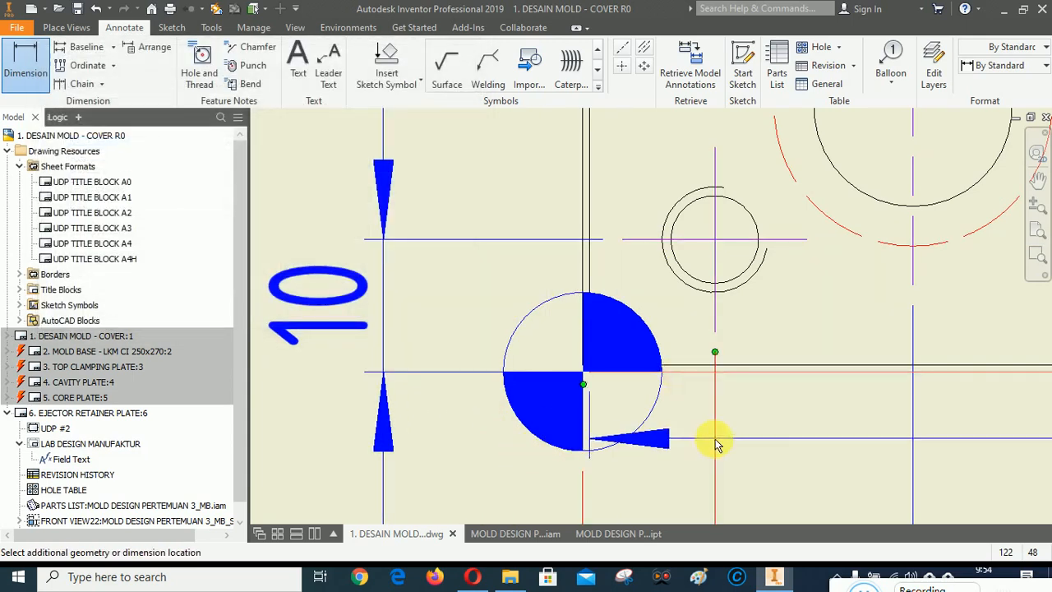
scroll(715, 439, "down", 3)
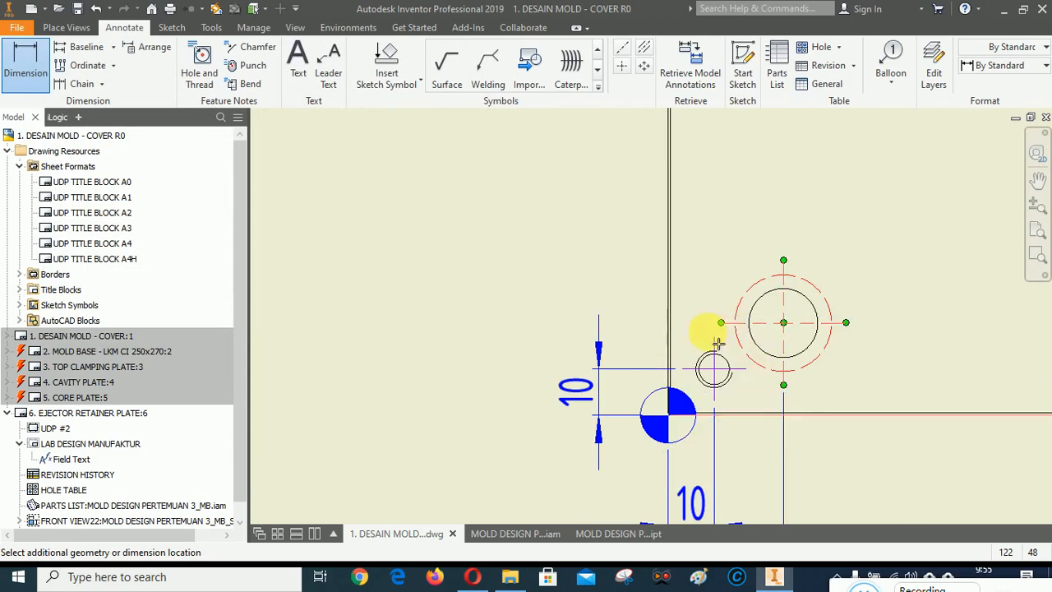
left_click(720, 323)
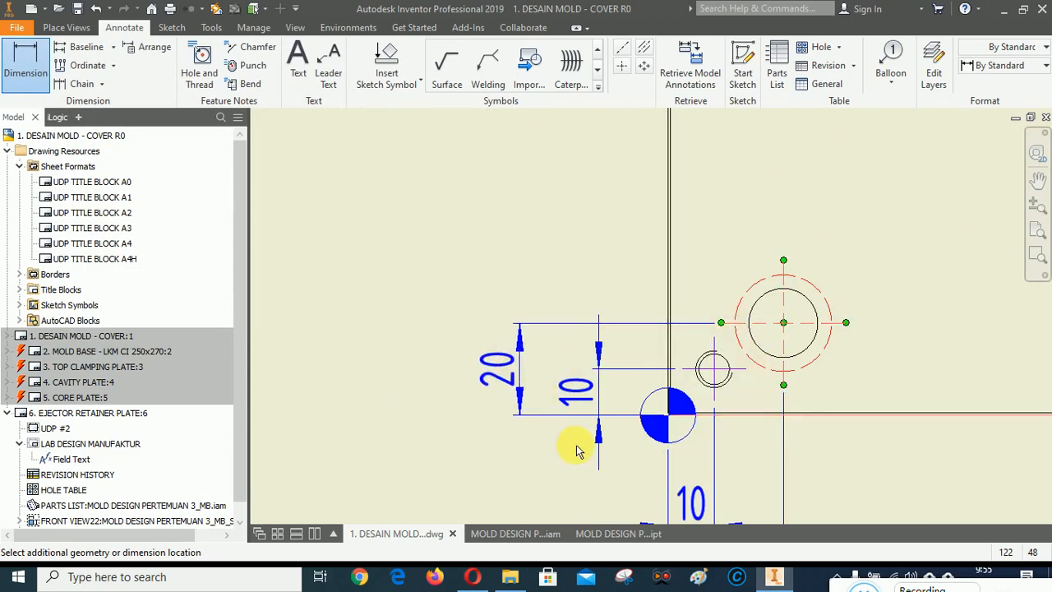
left_click(577, 450)
left_click(369, 315)
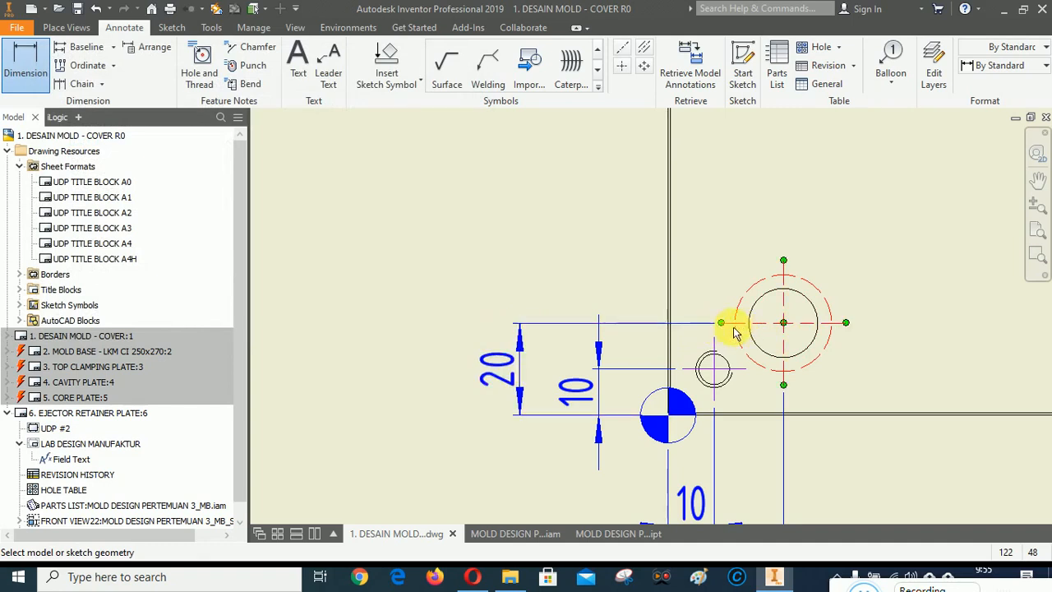
Step: Dimension the vertical centre distance between the two large left-hand holes, in line with the large lower-left hole's edge dimension
scroll(735, 332, "down", 3)
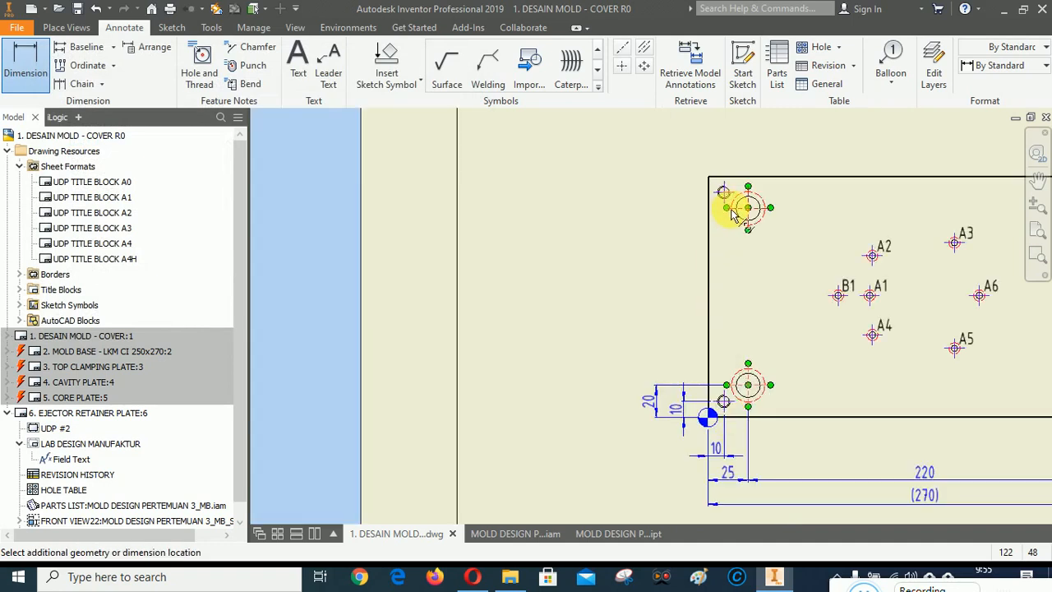
left_click(727, 208)
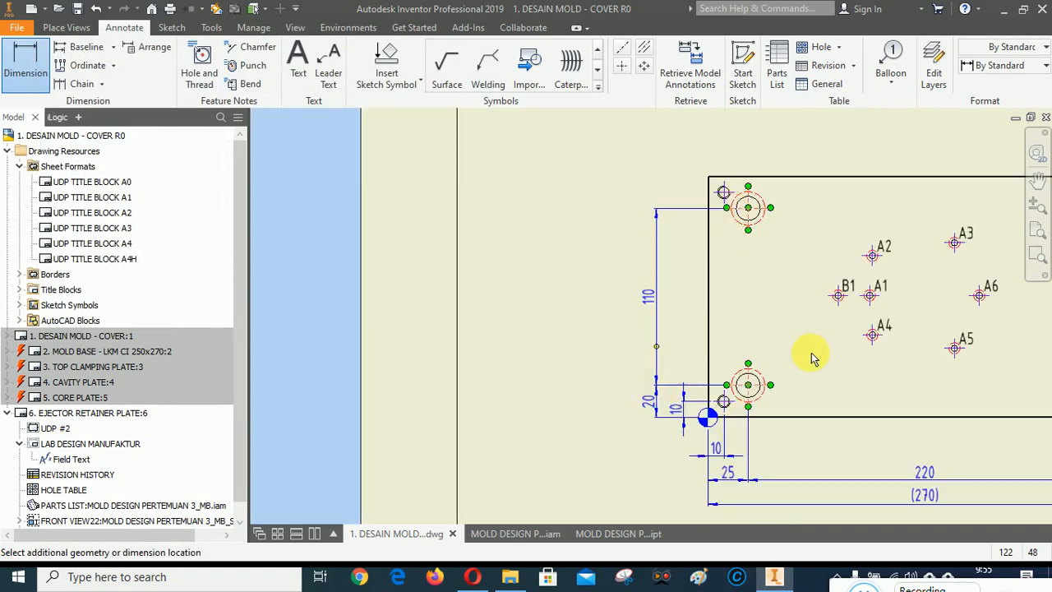
left_click(784, 327)
left_click(369, 318)
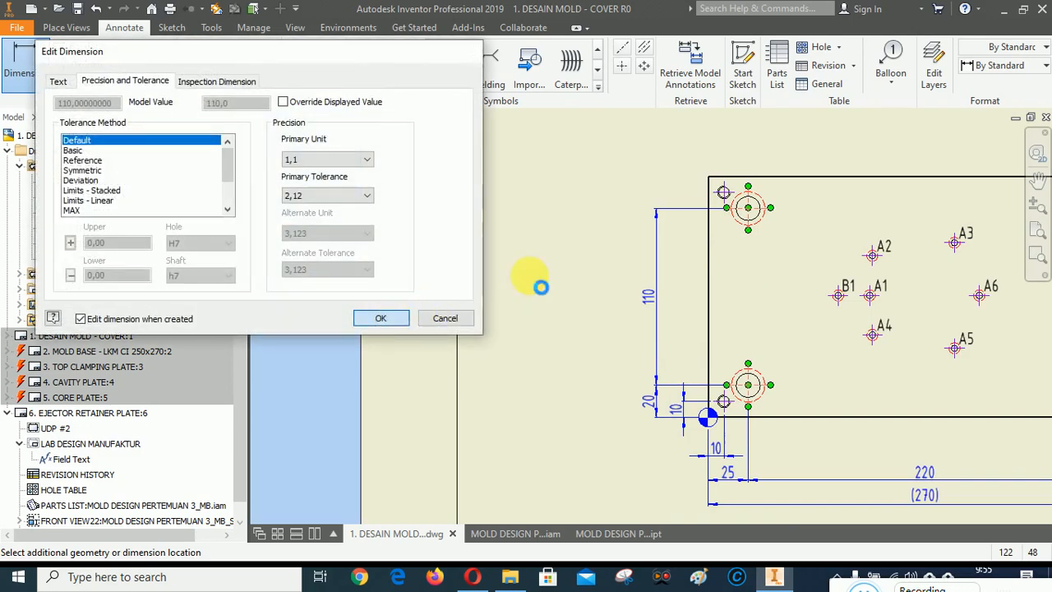
Step: Dimension the vertical distance from the large upper-left hole's centre to the plate's top edge, in line with the hole spacing dimension
scroll(690, 189, "up", 5)
left_click(968, 358)
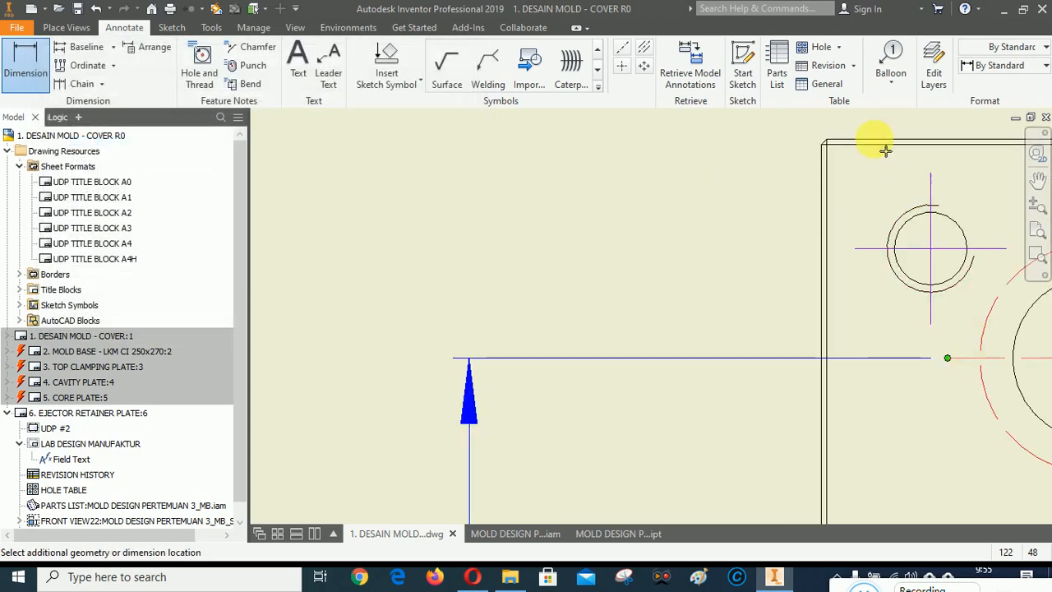
left_click(851, 151)
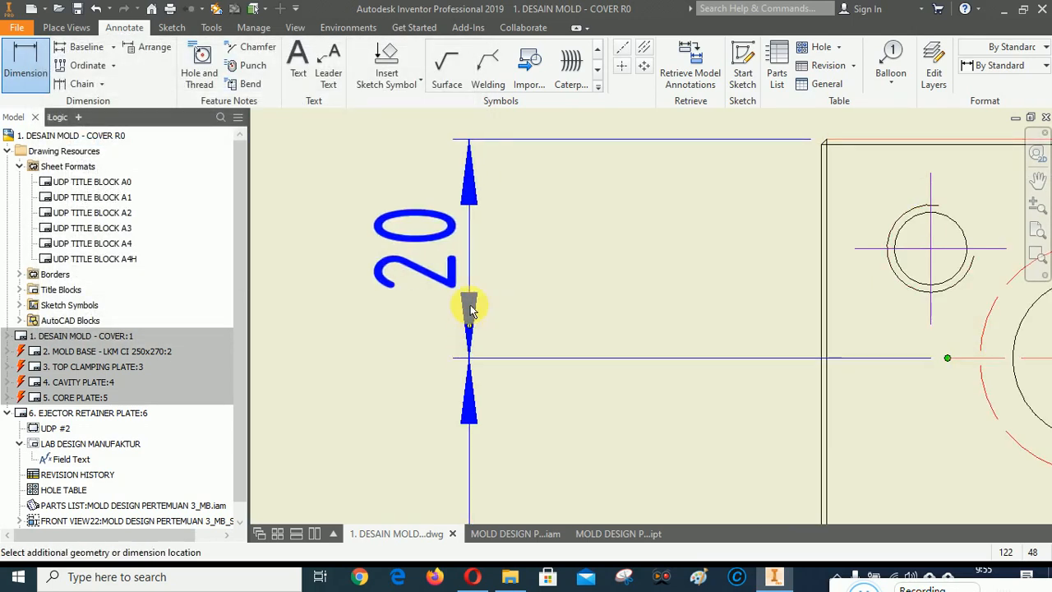
left_click(507, 328)
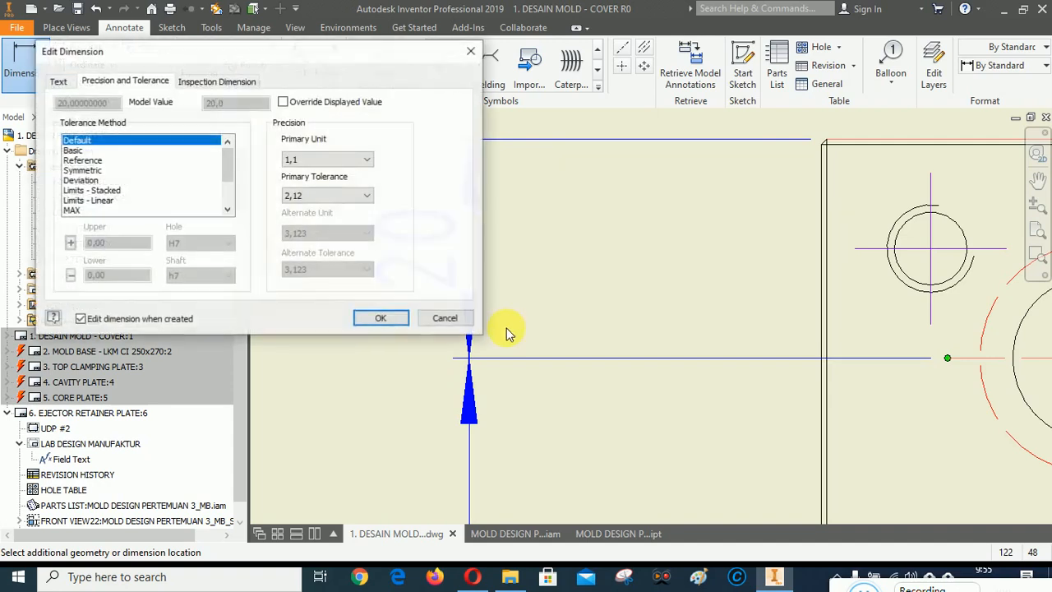
left_click(387, 320)
Step: Dimension the vertical distance from the small upper-left hole's centre to the plate's top edge, placed inside the large hole's edge dimension
left_click(864, 247)
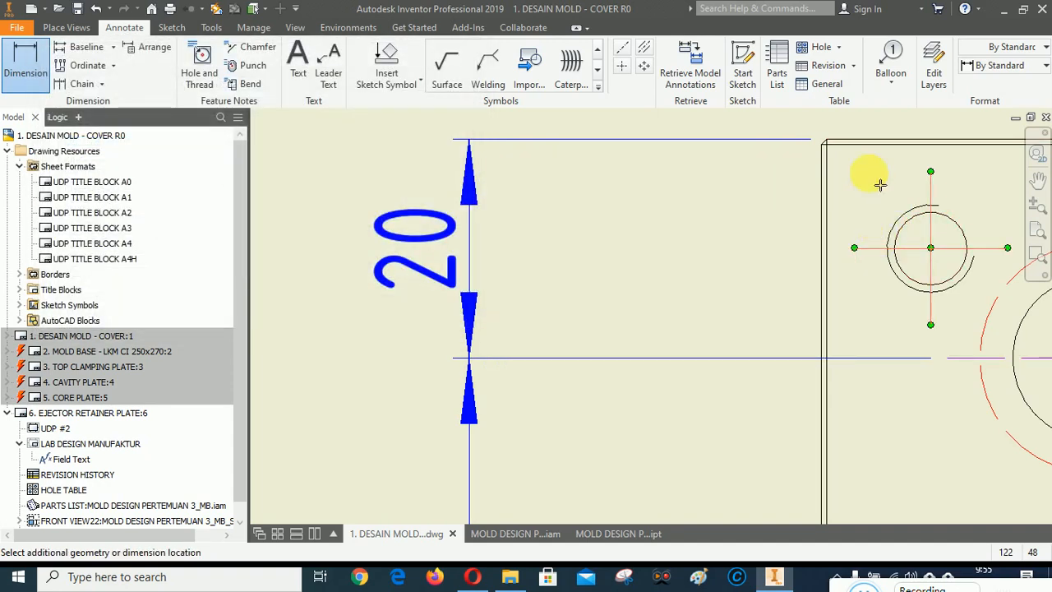
left_click(873, 141)
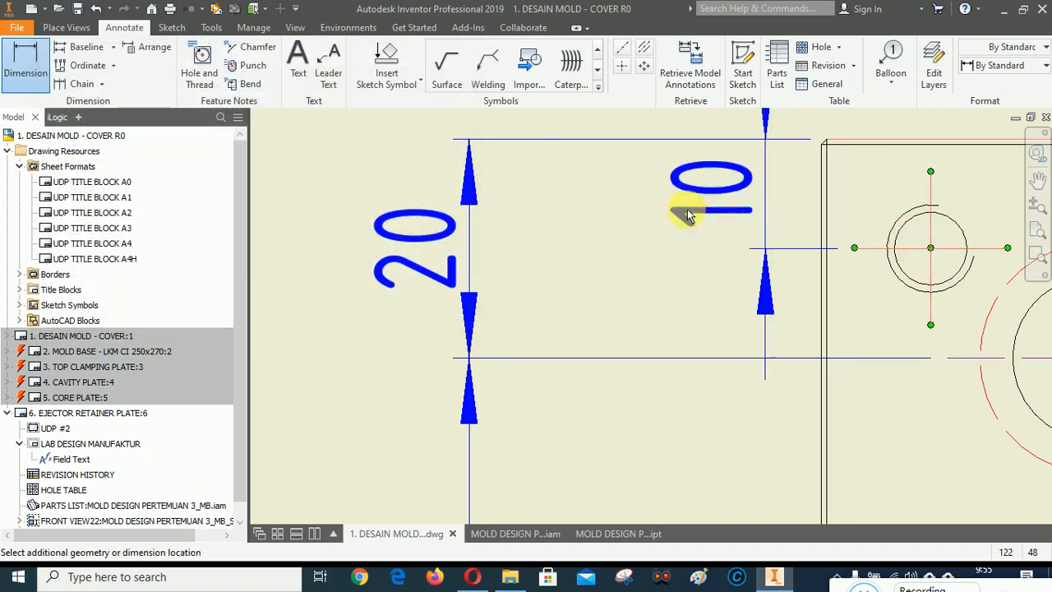
left_click(634, 394)
left_click(385, 320)
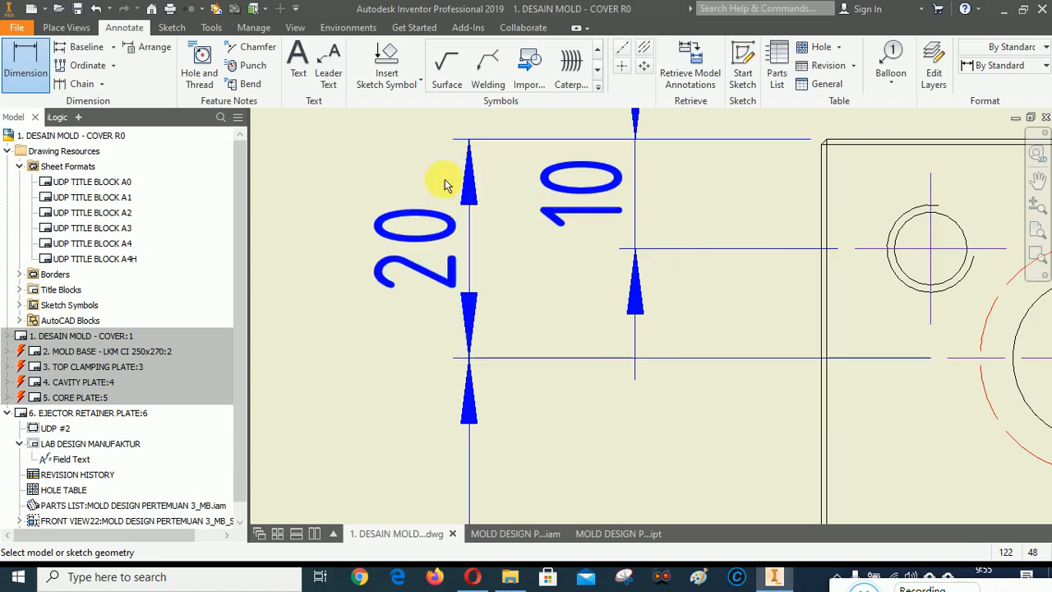
Step: Dimension the plate's overall height from bottom to top edge, outside the other left-hand dimensions, with the Reference tolerance method
scroll(494, 267, "up", 5)
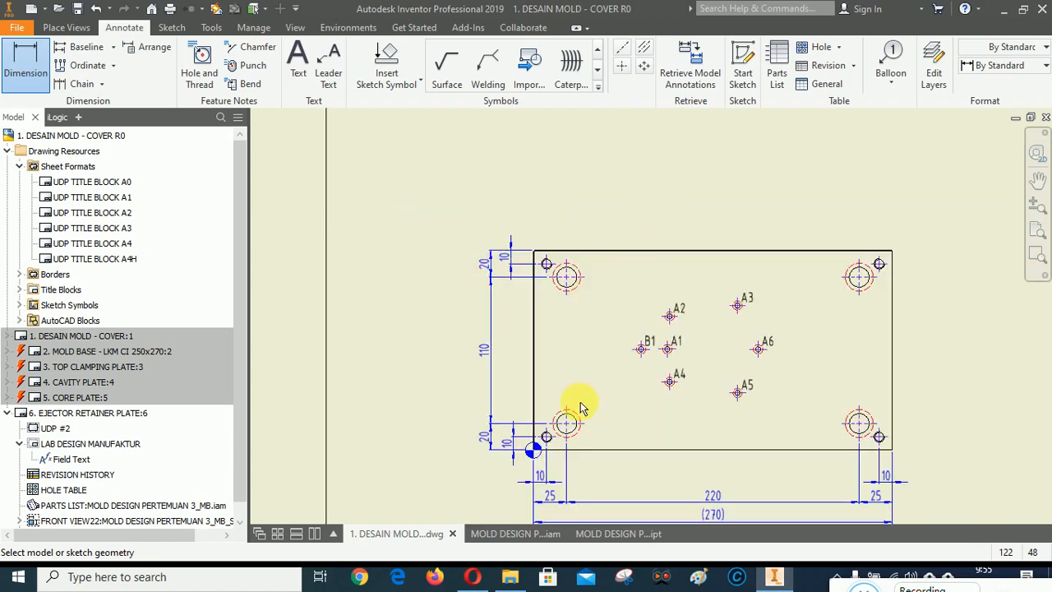
scroll(567, 436, "down", 8)
left_click(542, 373)
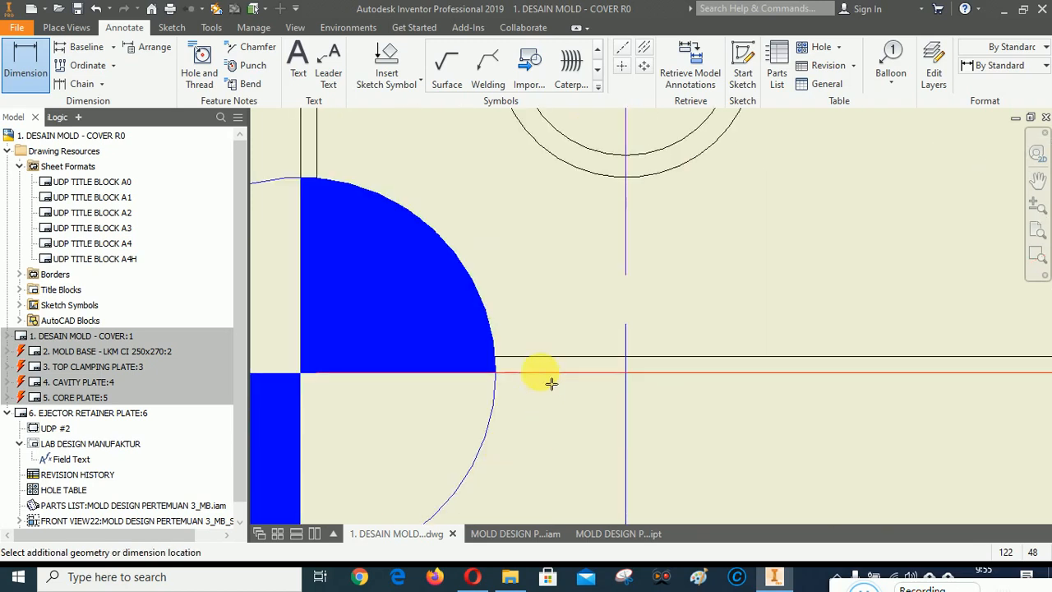
scroll(551, 382, "up", 5)
scroll(575, 265, "up", 3)
scroll(573, 257, "down", 5)
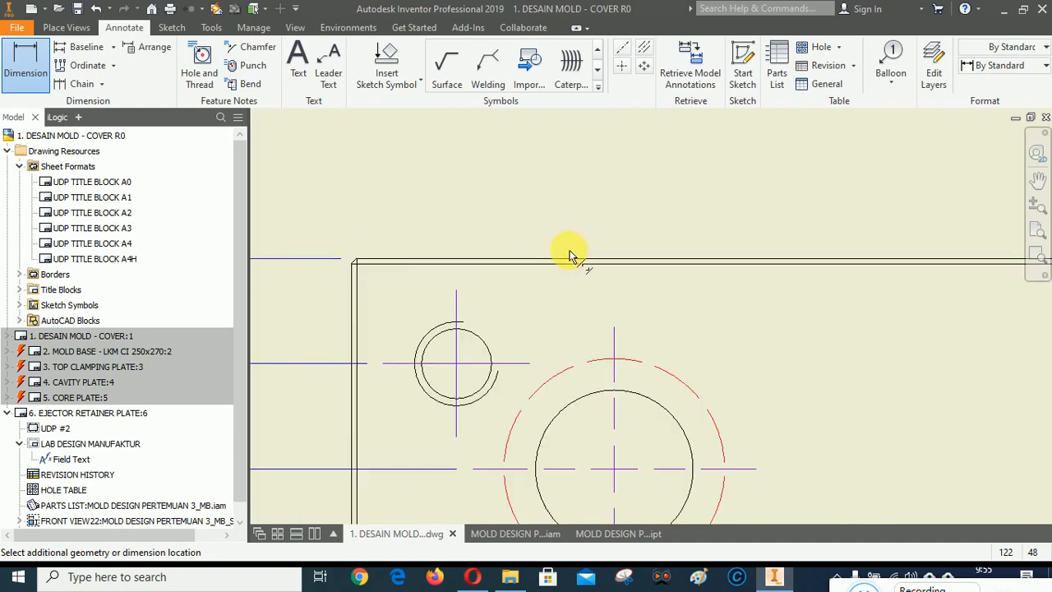
scroll(691, 238, "up", 5)
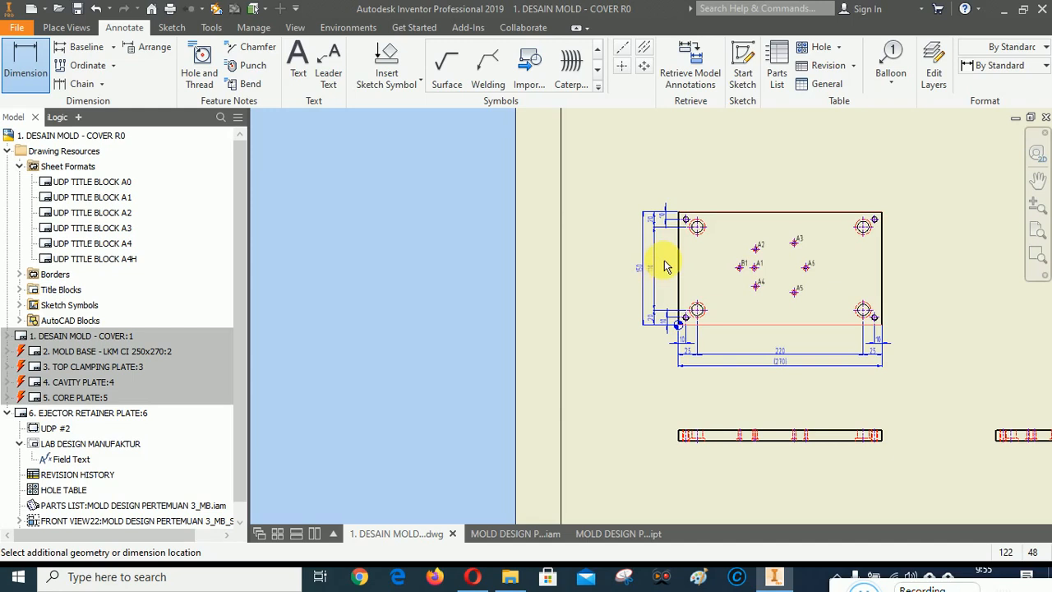
left_click(666, 265)
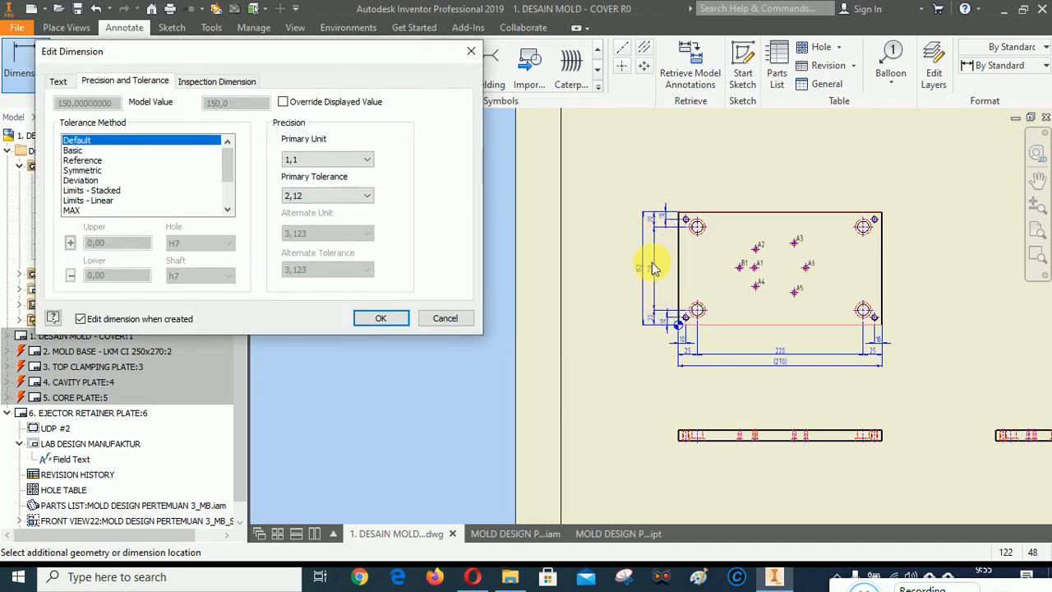
left_click(82, 160)
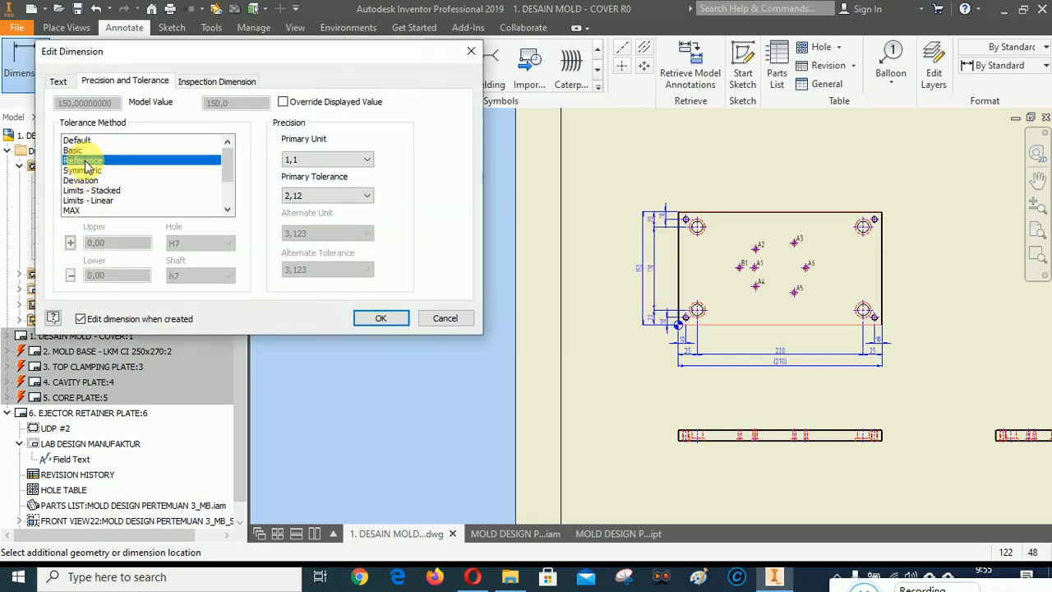
left_click(380, 317)
scroll(698, 253, "down", 3)
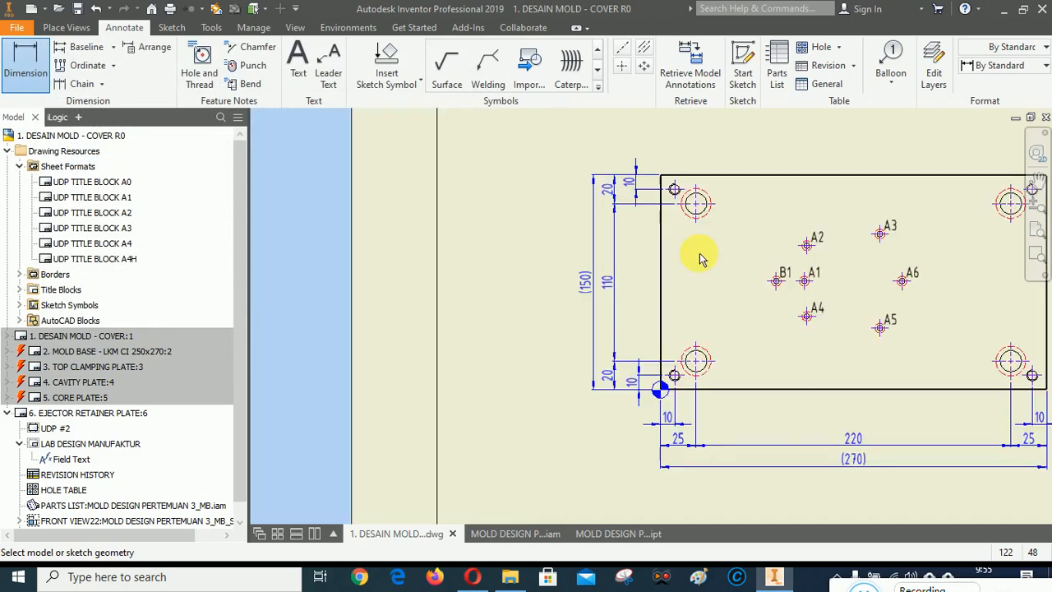
right_click(484, 282)
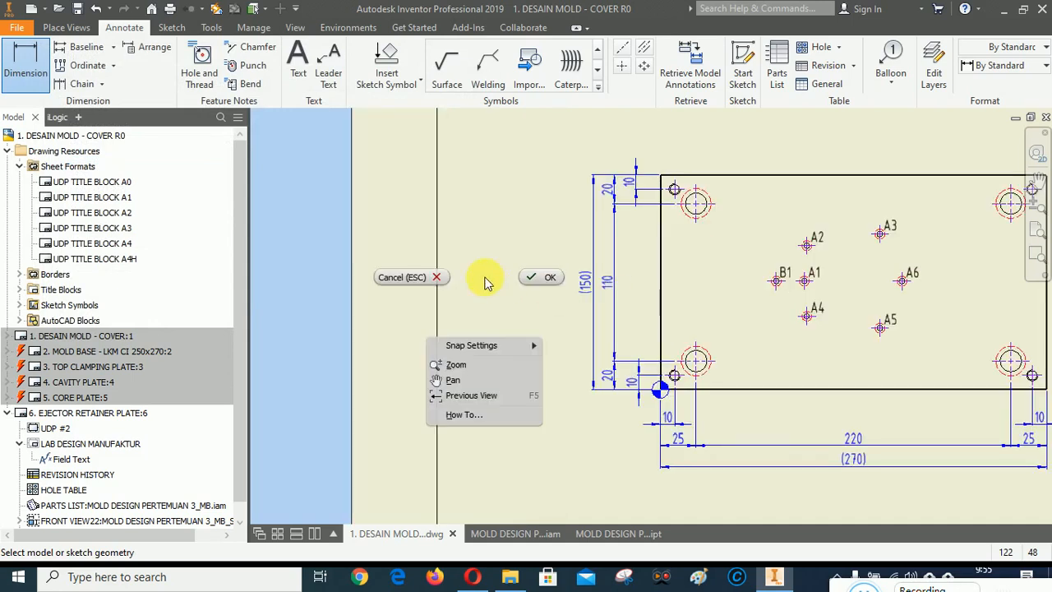
left_click(542, 281)
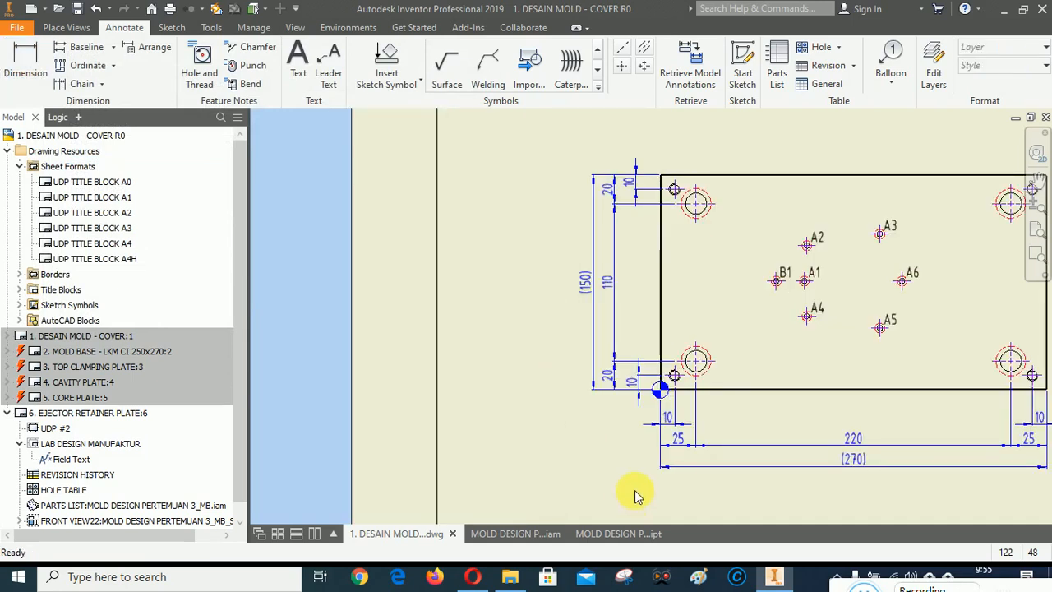
Step: Arrange the left-hand vertical dimensions from the plate's left edge and realign the large-hole spacing dimension with the large holes' edge dimensions
left_click_drag(631, 385, 637, 391)
left_click(616, 371)
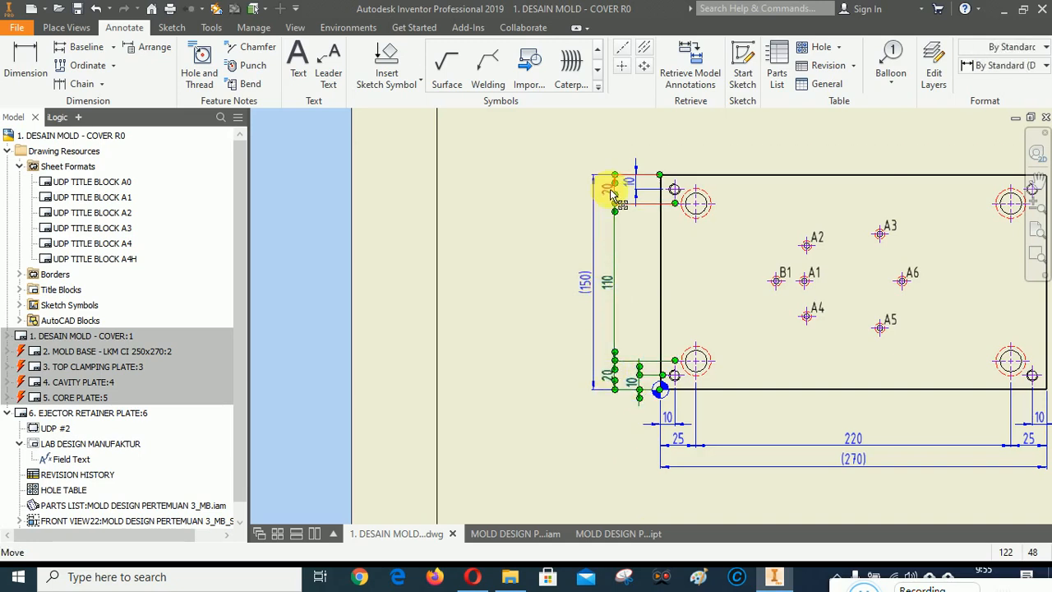
left_click(586, 283)
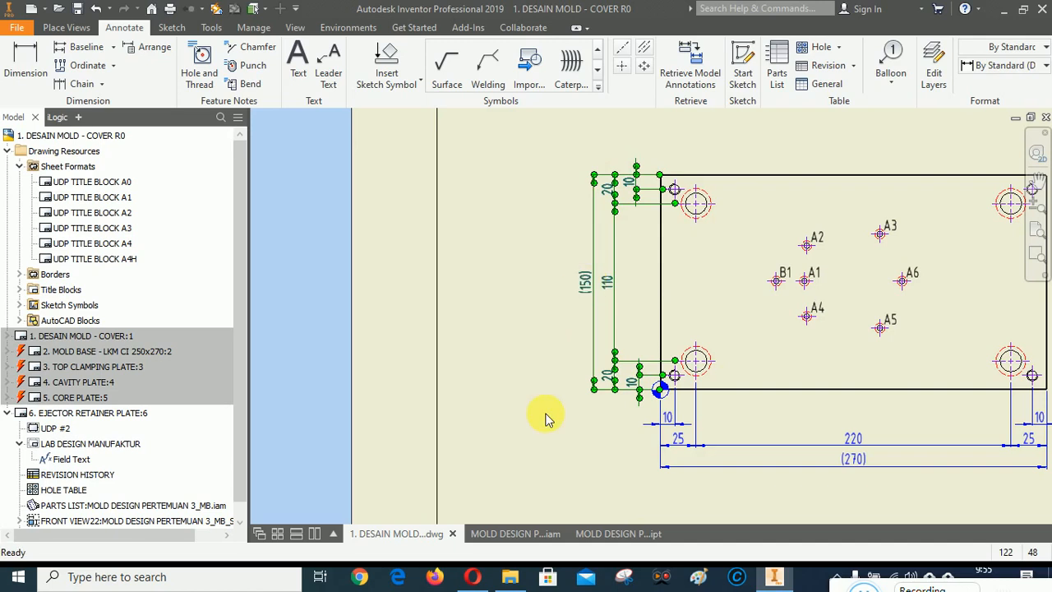
right_click(546, 349)
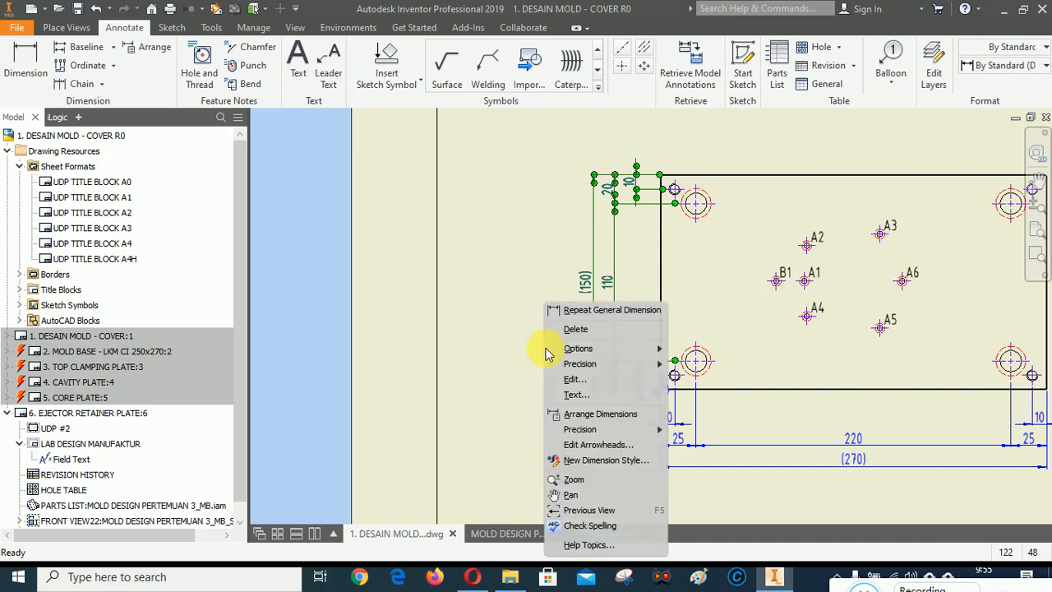
left_click(608, 412)
scroll(654, 337, "up", 6)
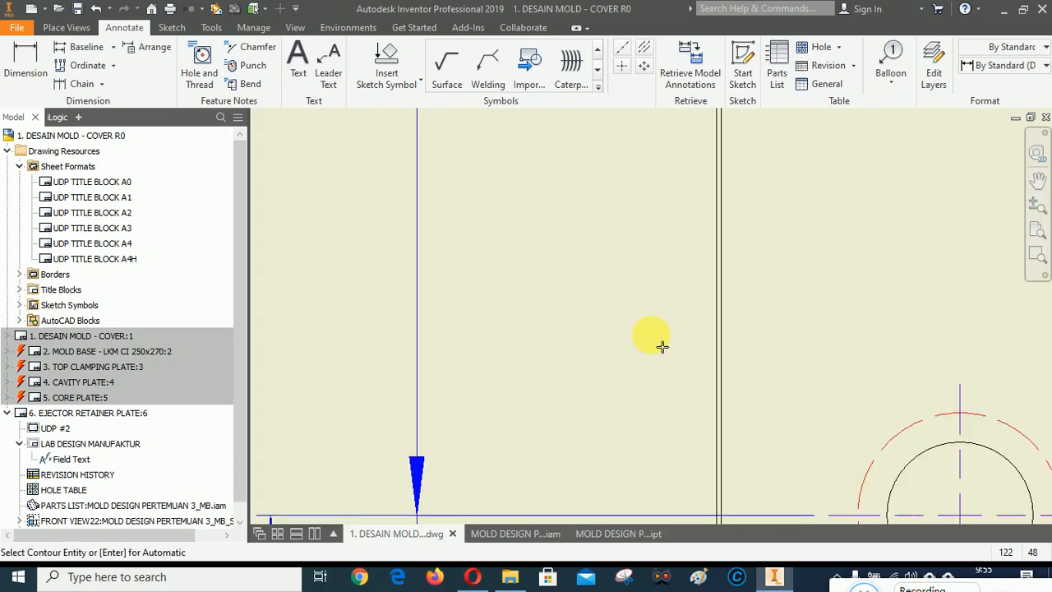
left_click(715, 285)
scroll(662, 357, "down", 6)
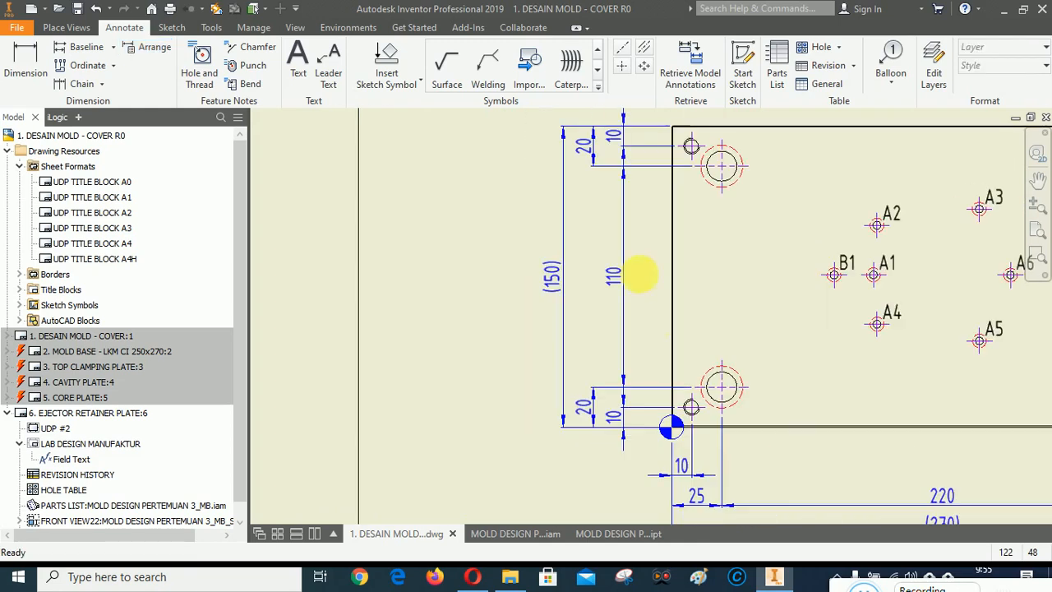
left_click_drag(622, 219, 597, 193)
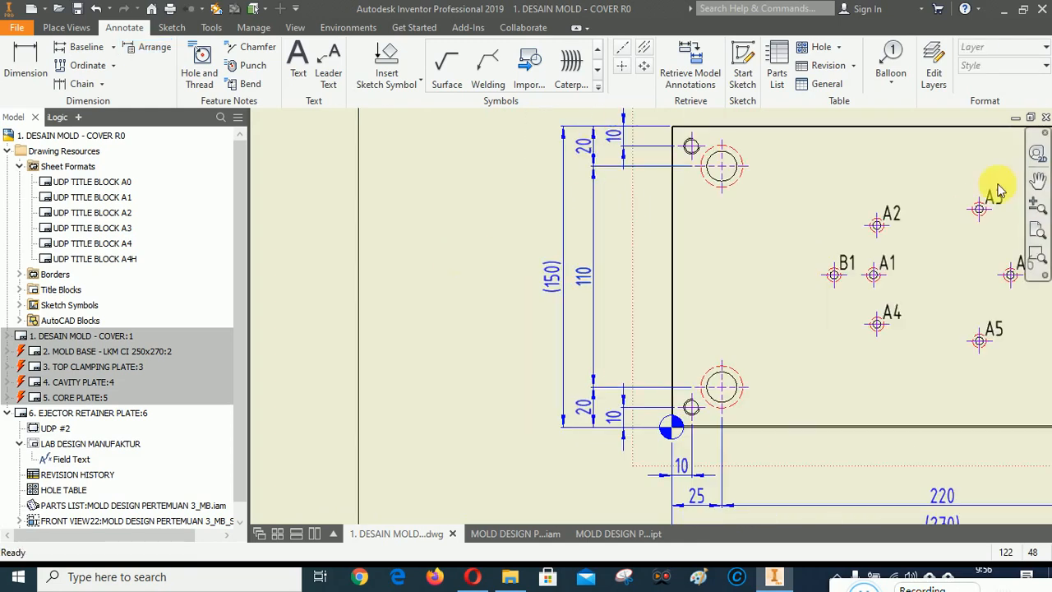
Step: Dimension the plate's thickness at the left end of the edge view below the plan view, keeping the Default tolerance method
left_click(1036, 156)
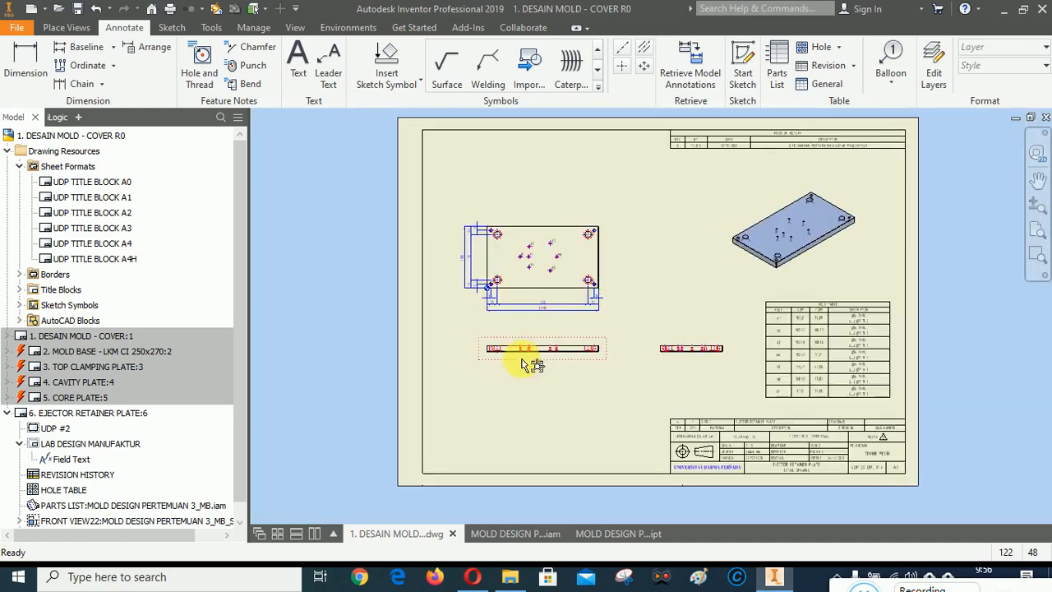
scroll(470, 336, "up", 5)
scroll(575, 394, "up", 5)
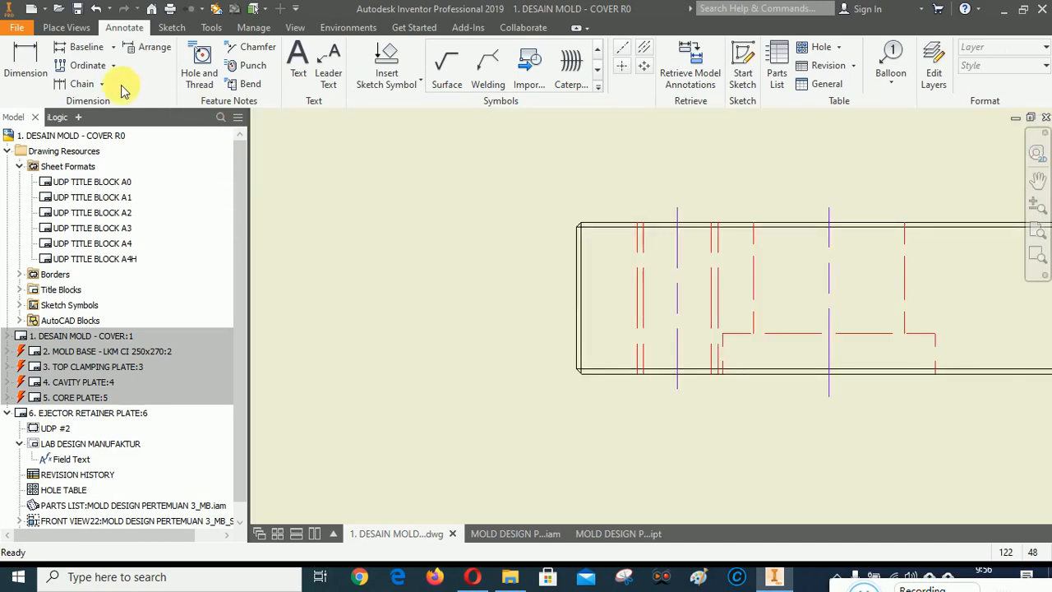
left_click(598, 223)
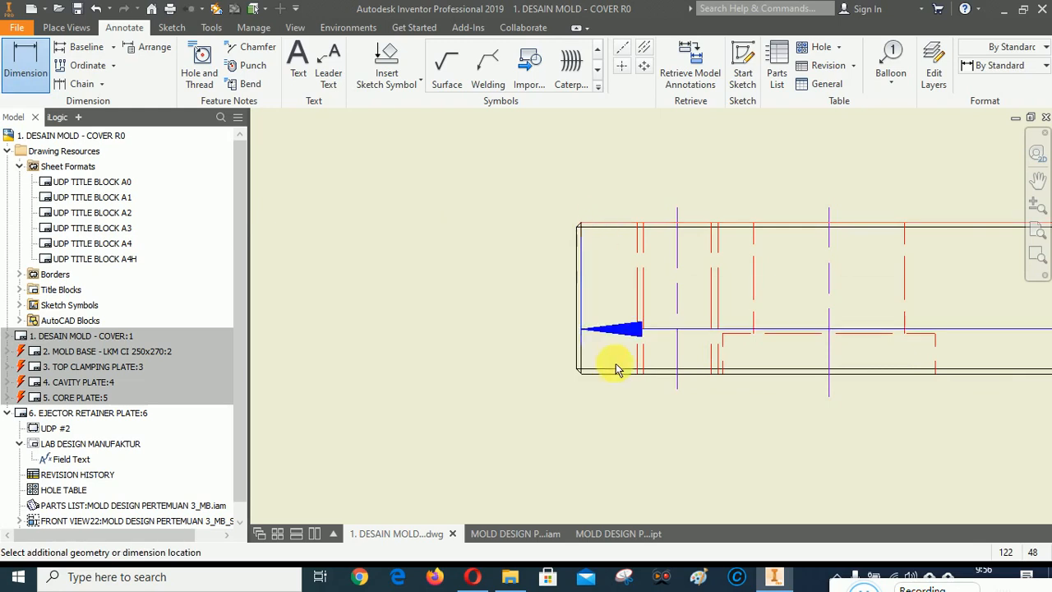
left_click(600, 381)
scroll(565, 396, "down", 5)
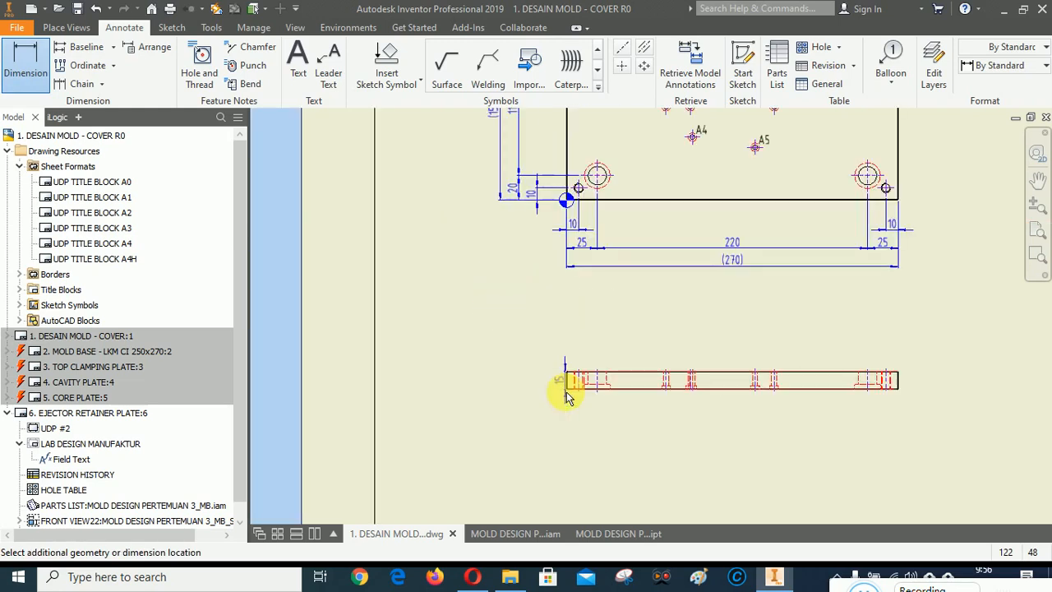
scroll(543, 365, "up", 5)
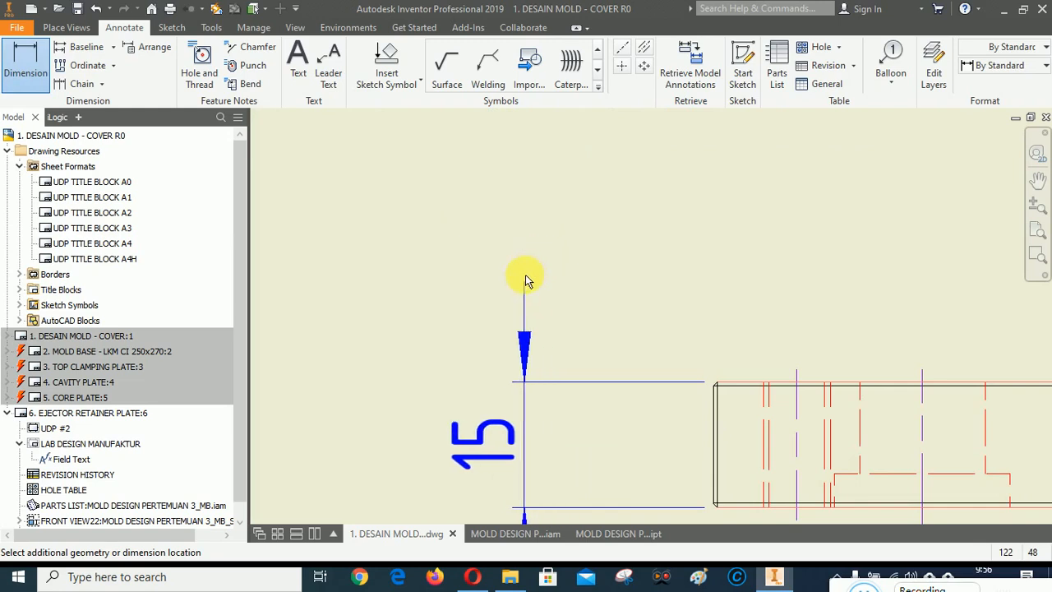
scroll(525, 278, "down", 5)
scroll(521, 288, "up", 5)
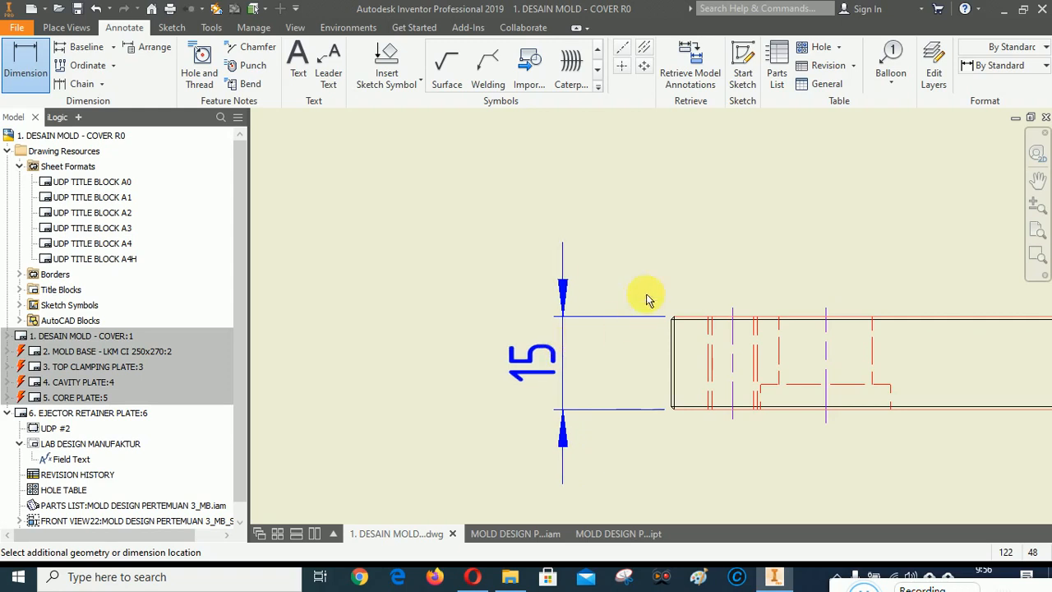
left_click(433, 171)
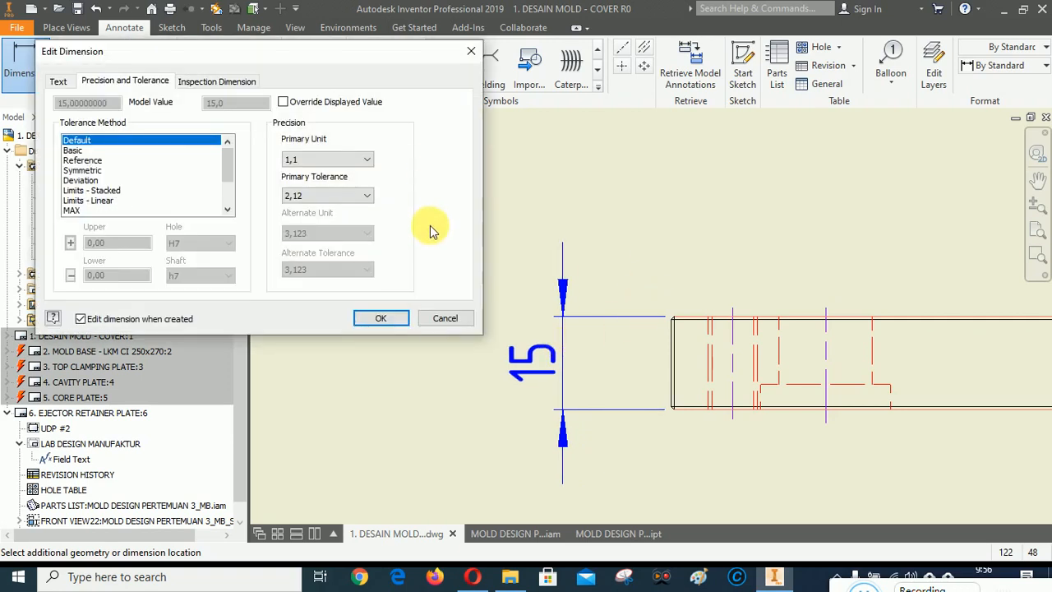
left_click(379, 316)
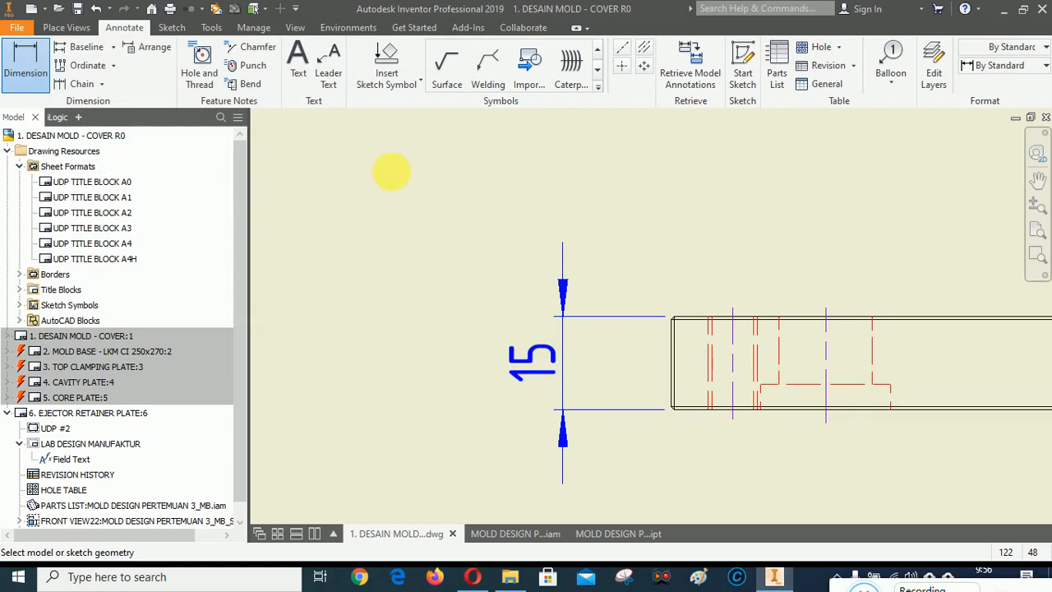
right_click(392, 171)
left_click(453, 175)
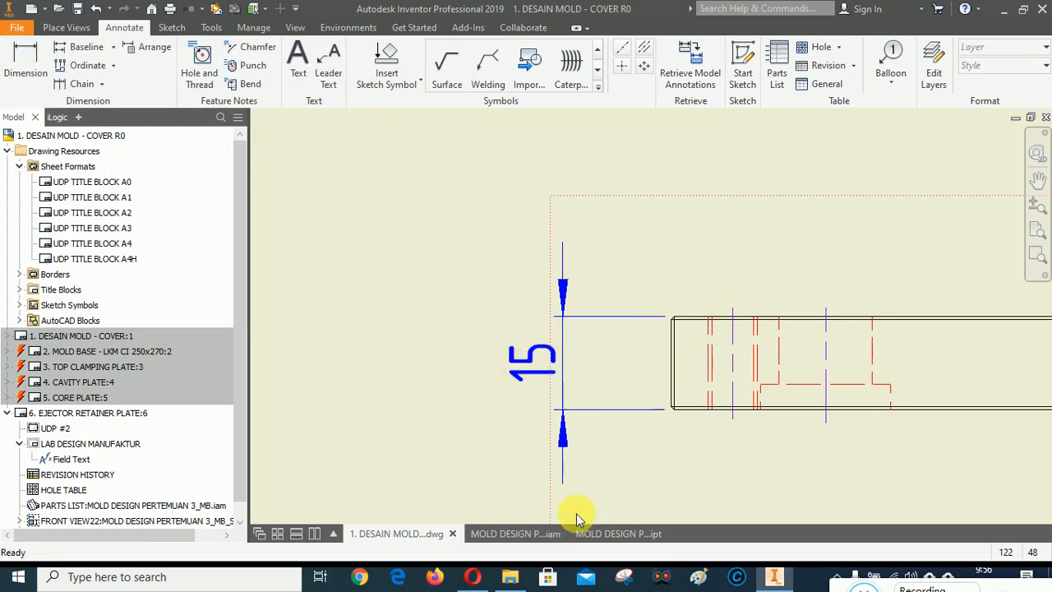
left_click(535, 357)
right_click(445, 217)
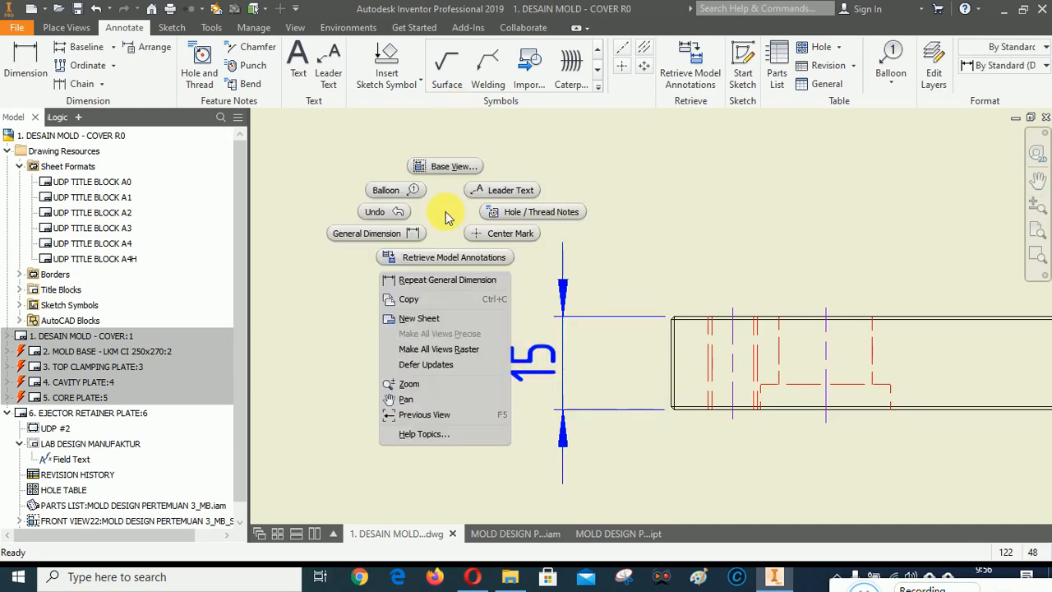
left_click(753, 212)
left_click(535, 359)
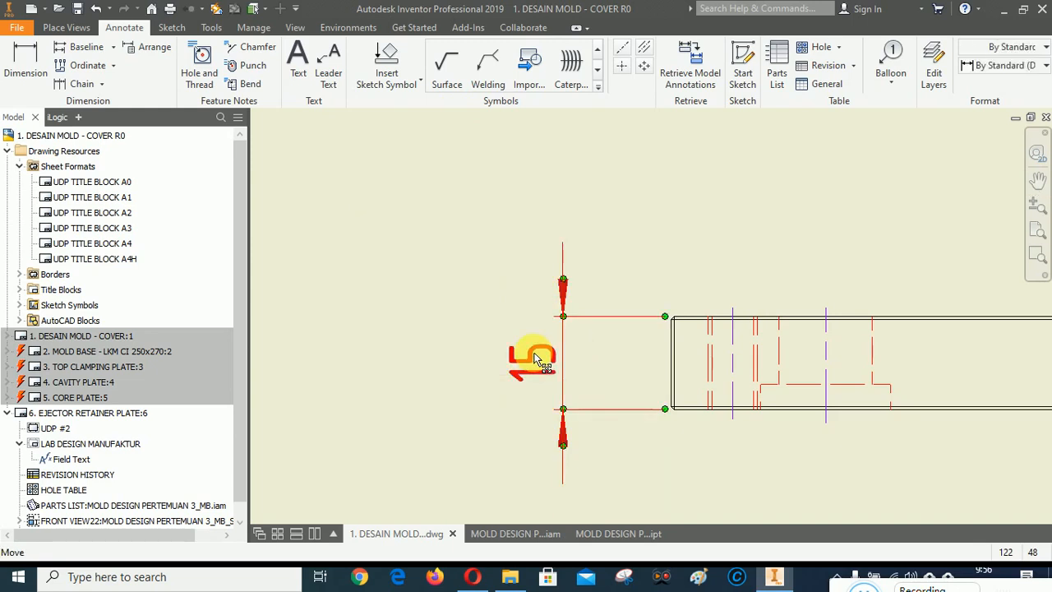
right_click(458, 355)
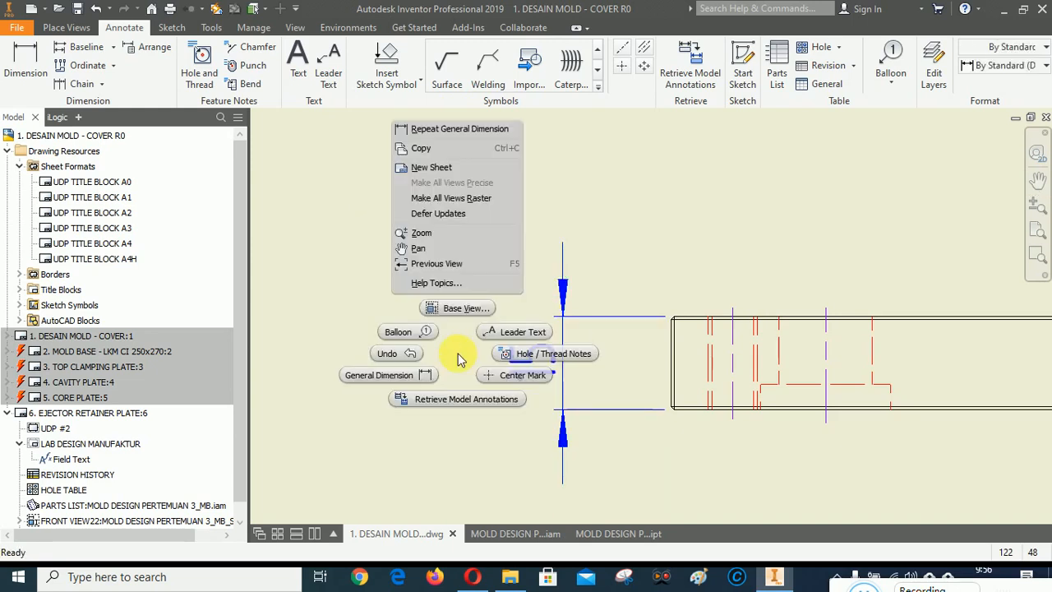
left_click(617, 287)
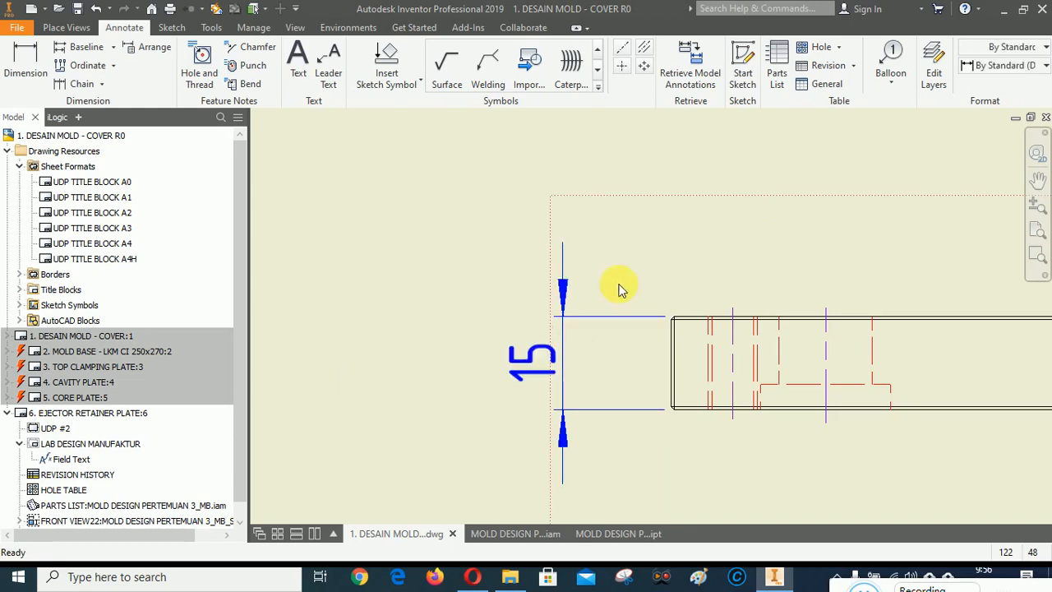
Step: Arrange the thickness dimension using the edge view's left edge as the contour entity
right_click(533, 359)
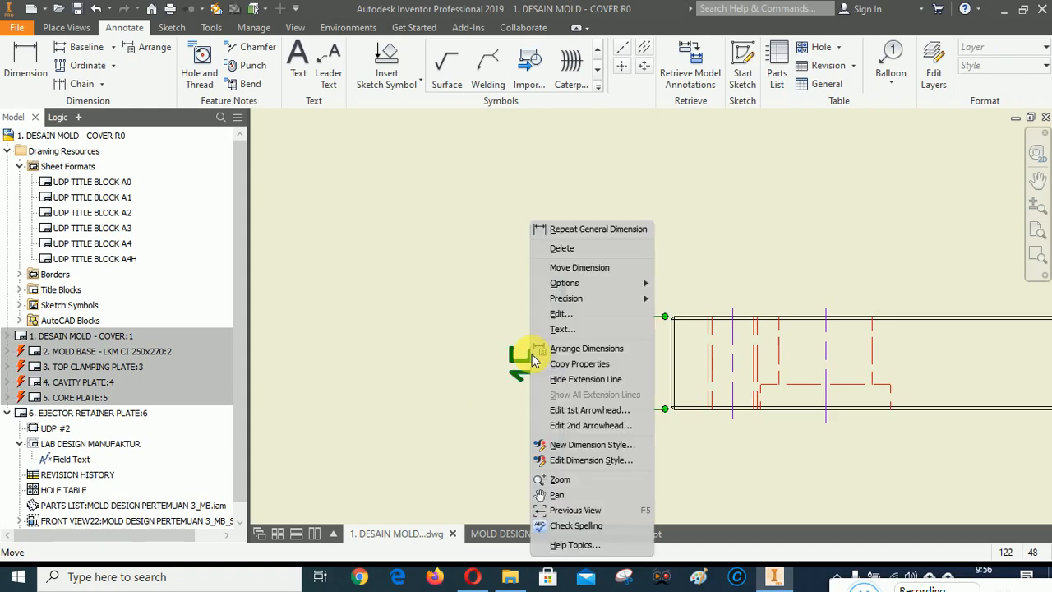
left_click(559, 347)
left_click(673, 349)
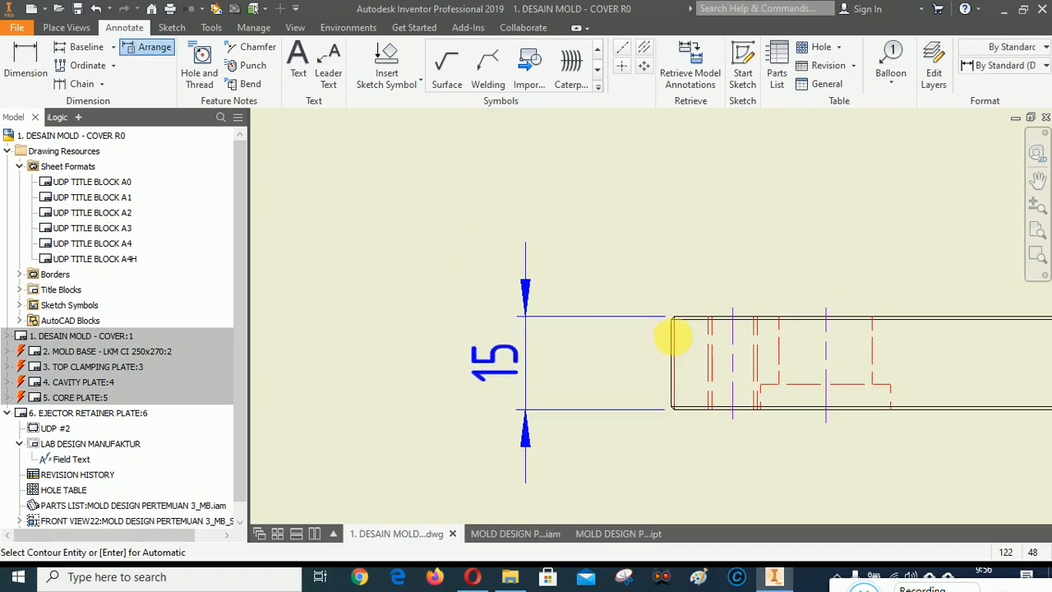
key("Escape")
Step: Examine the plan view's dimensions and the hole table to check which plate holes still need notes
scroll(384, 419, "up", 6)
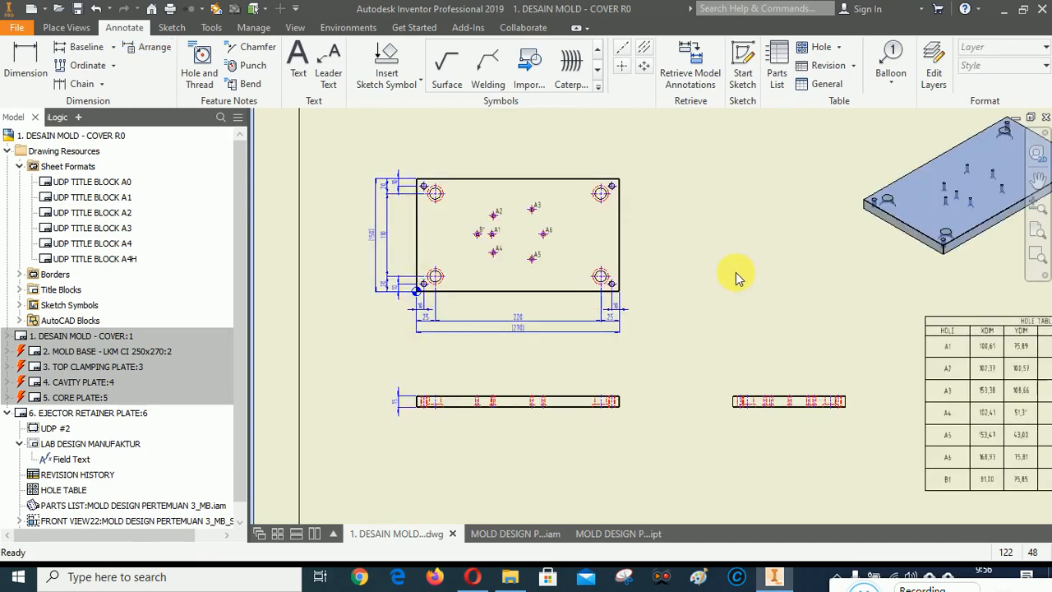
left_click(1038, 257)
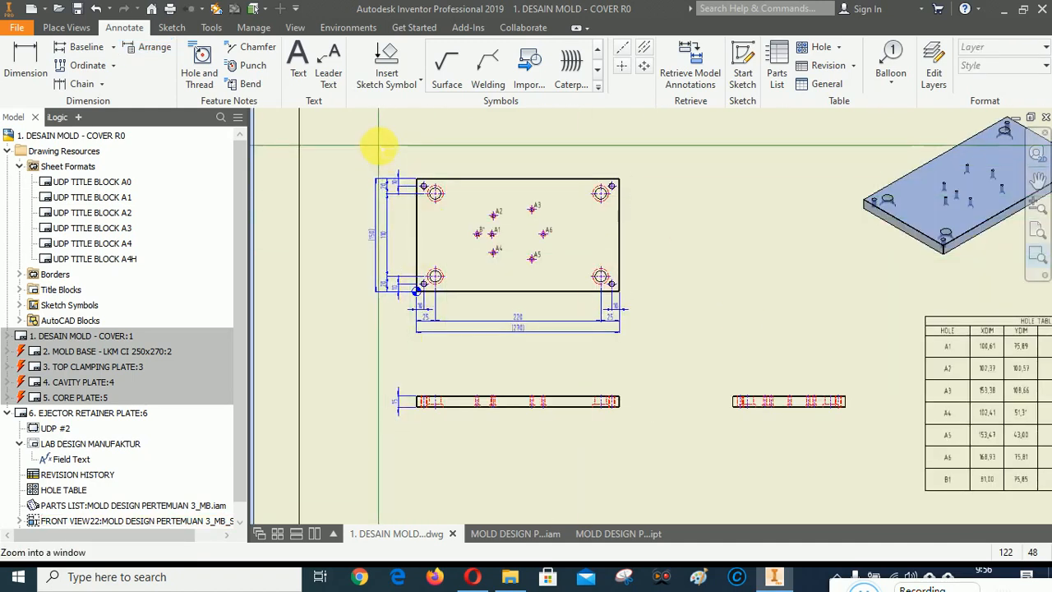
left_click_drag(378, 146, 398, 197)
key("Escape")
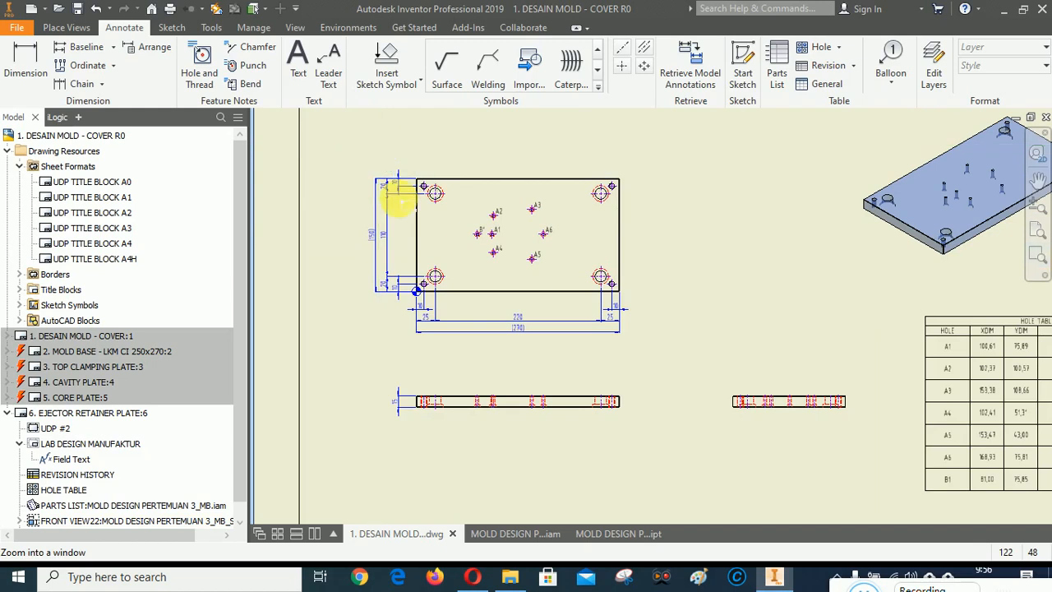
scroll(347, 227, "up", 2)
left_click(706, 359)
scroll(730, 247, "down", 4)
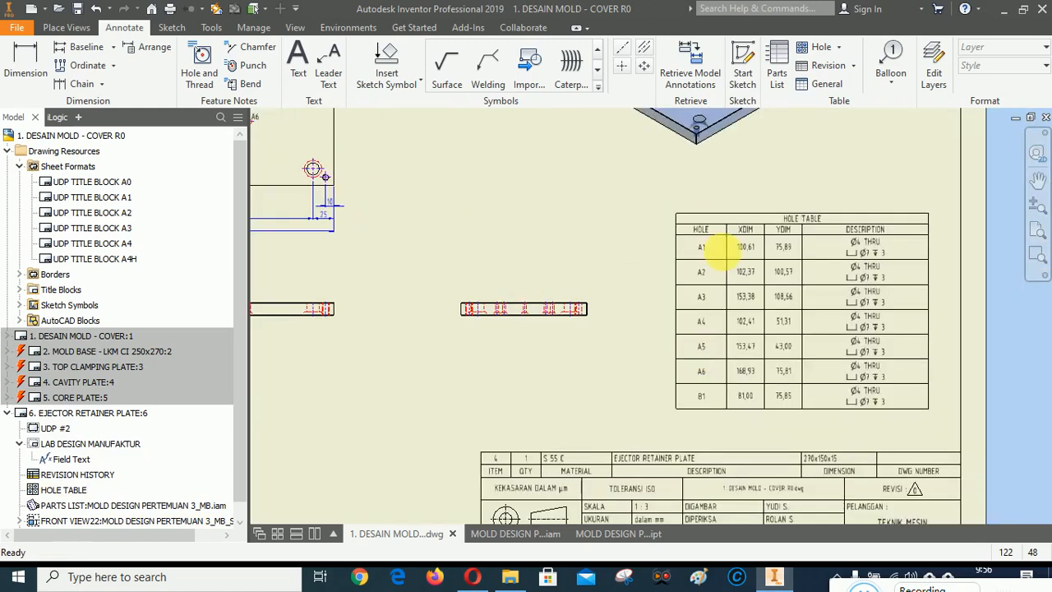
scroll(575, 222, "up", 5)
scroll(526, 197, "down", 3)
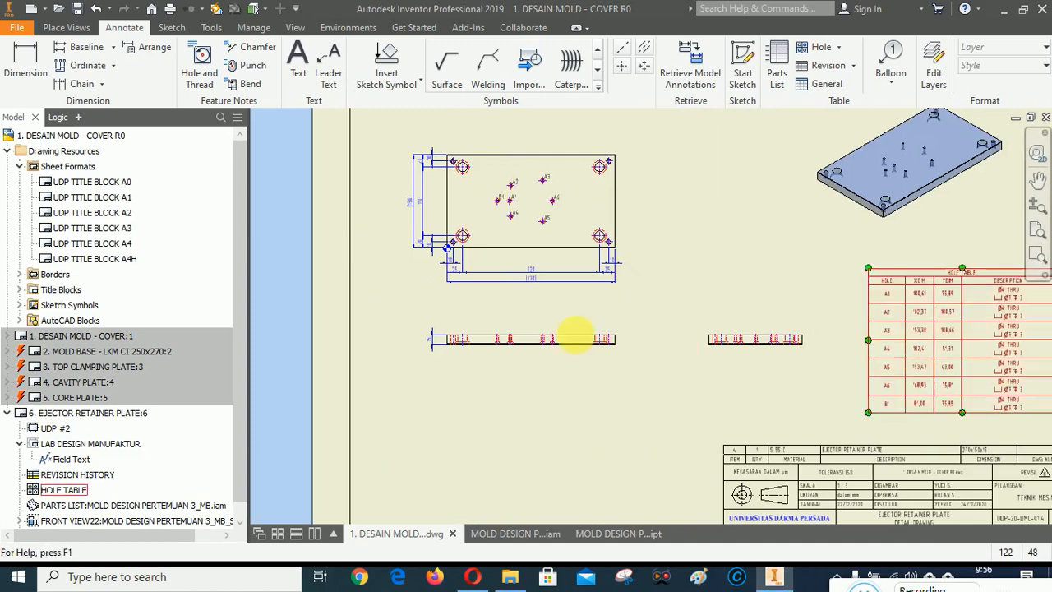
scroll(815, 329, "up", 3)
scroll(805, 336, "down", 3)
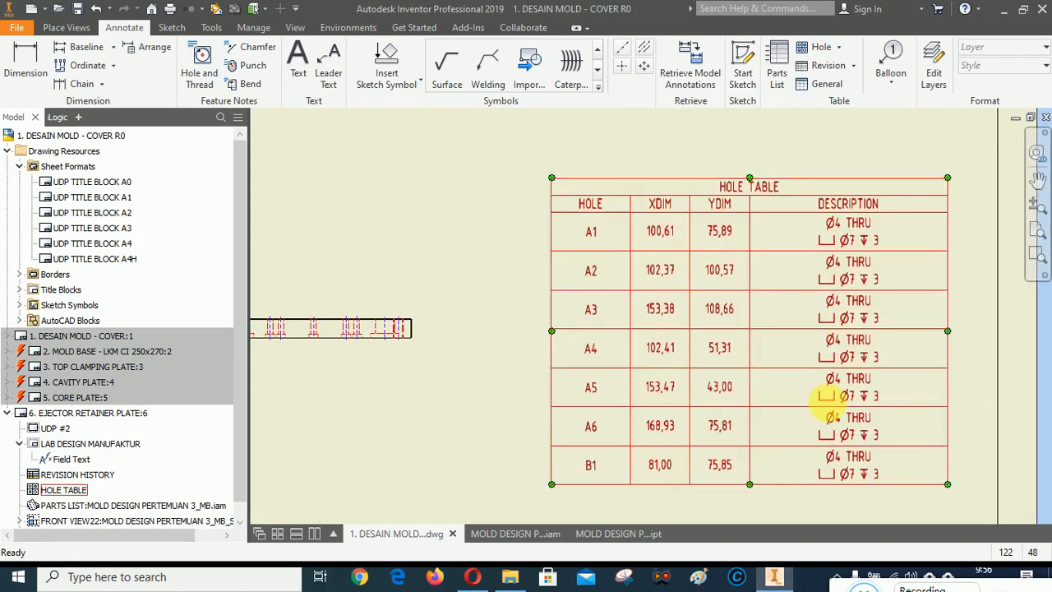
scroll(968, 414, "up", 3)
scroll(581, 270, "down", 4)
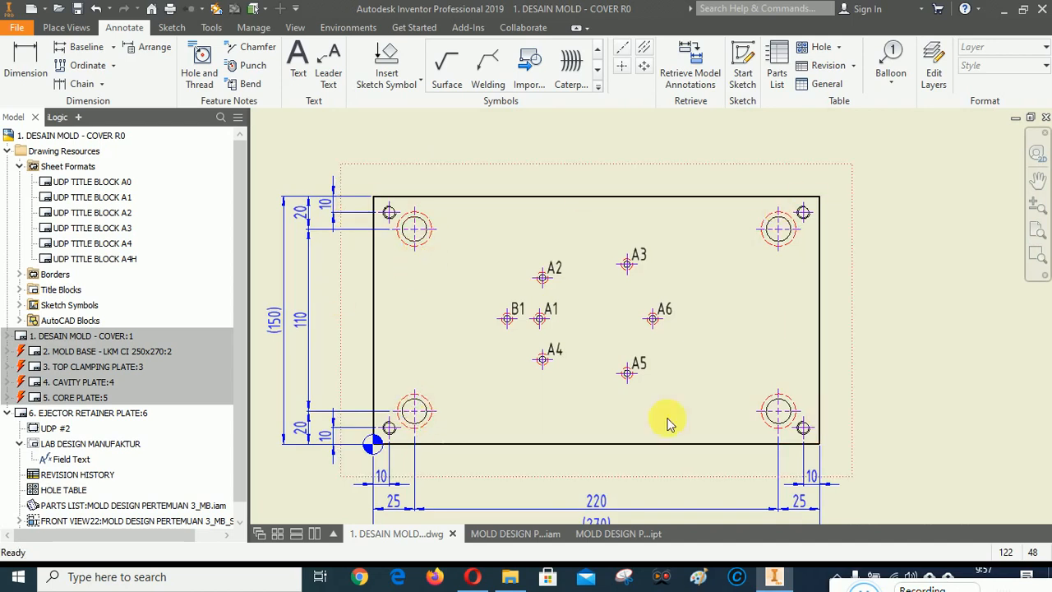
Step: Add a hole and thread note to the small threaded hole in the plan view's upper-left corner, placing its text above the plate
scroll(381, 244, "up", 3)
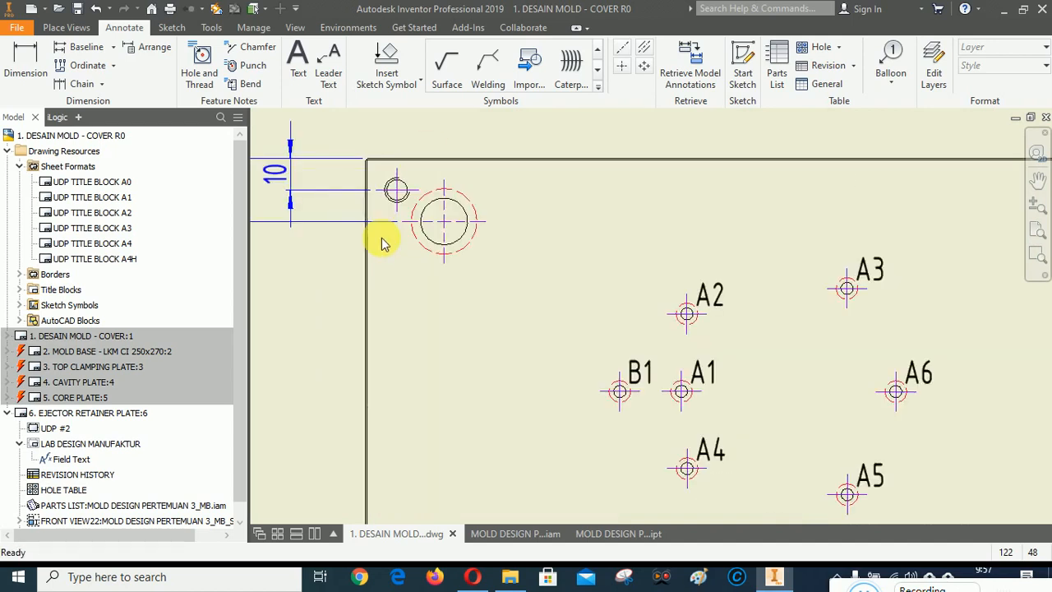
left_click(204, 62)
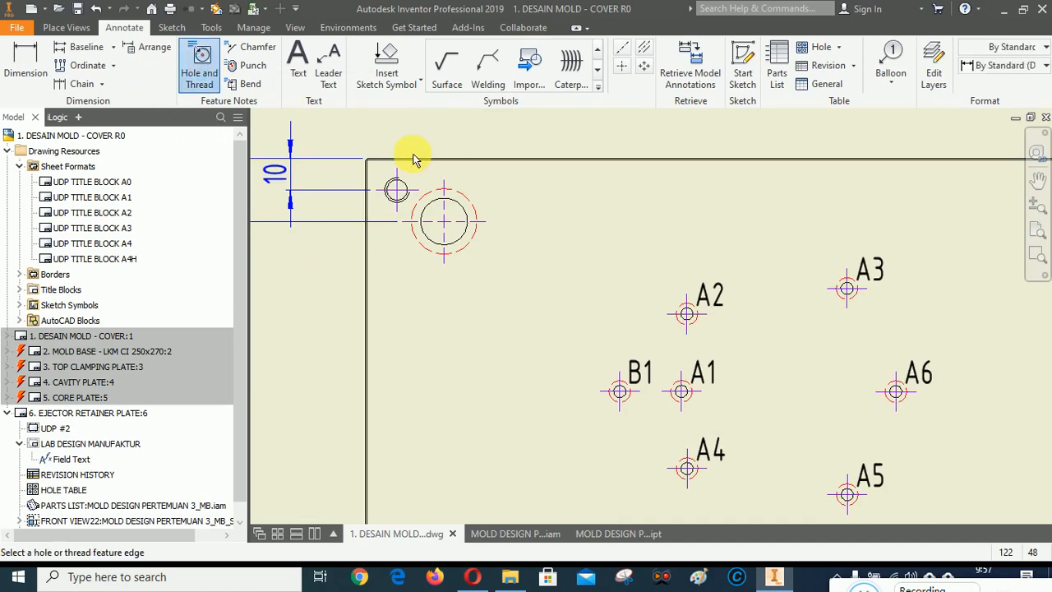
scroll(412, 158, "up", 4)
scroll(539, 197, "down", 3)
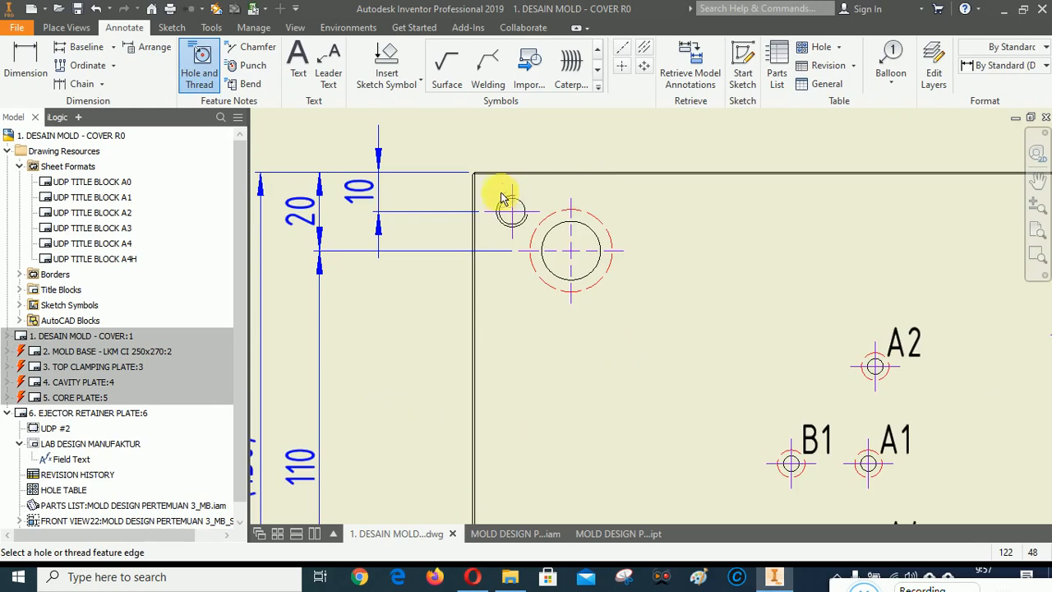
left_click(504, 200)
scroll(498, 209, "down", 3)
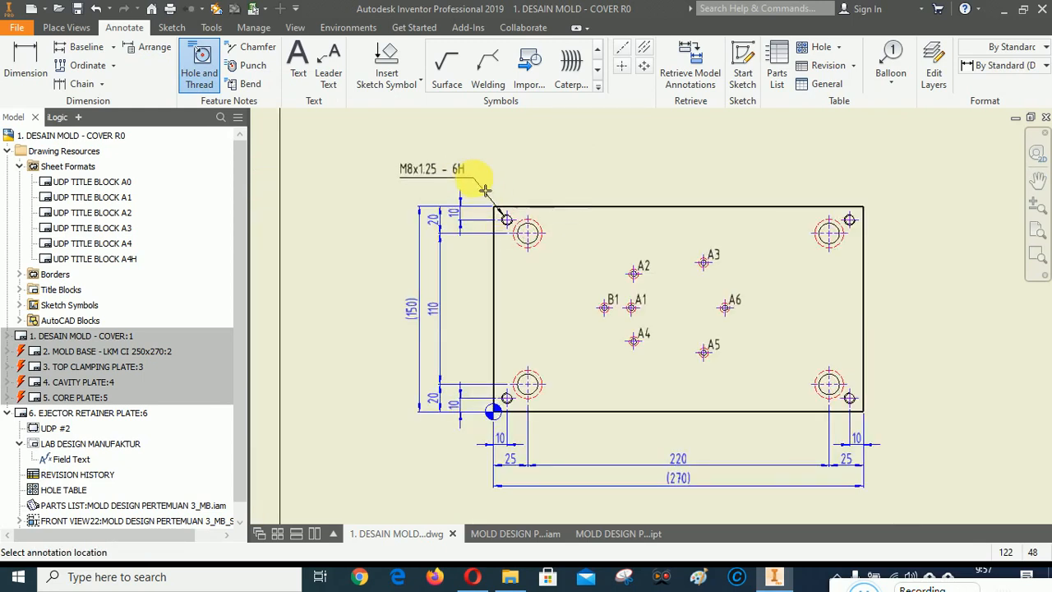
scroll(493, 202, "up", 3)
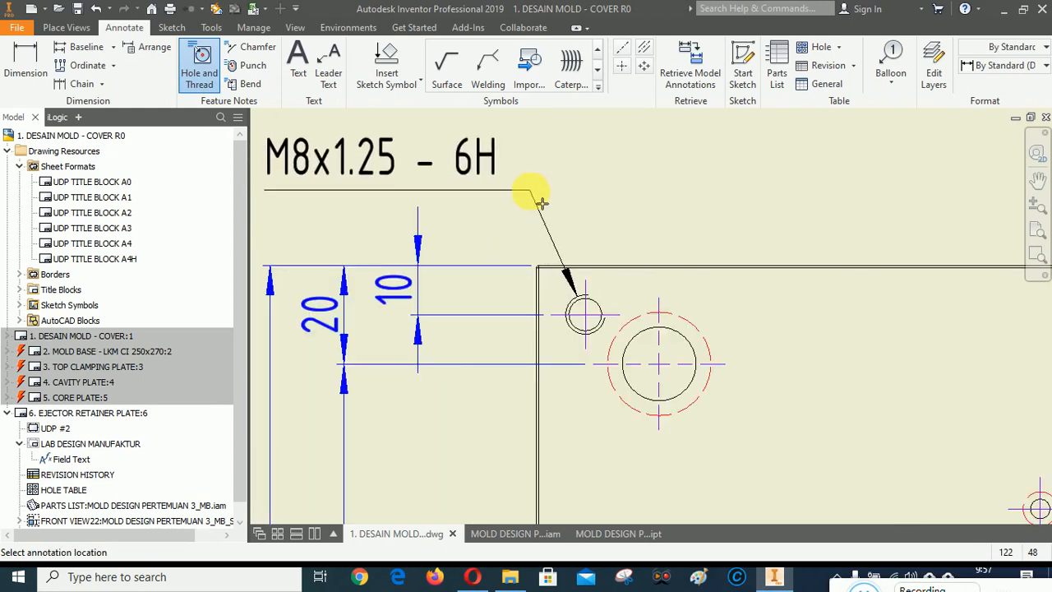
left_click(533, 189)
right_click(681, 186)
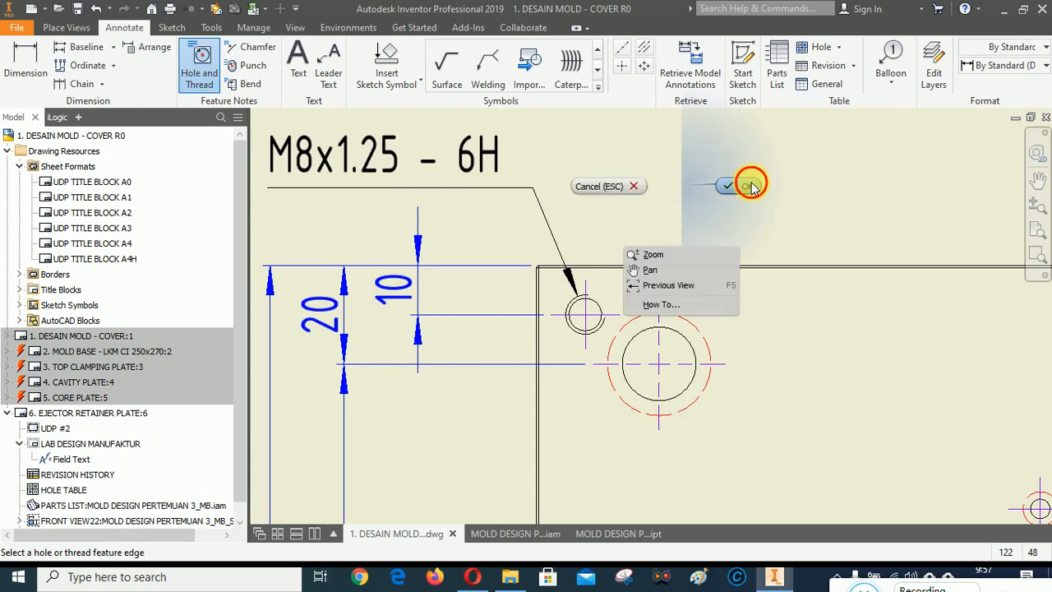
left_click(751, 186)
Step: Edit the threaded hole's note to begin with the quantity 4x and end with THRU in place of the thread class
scroll(754, 198, "down", 3)
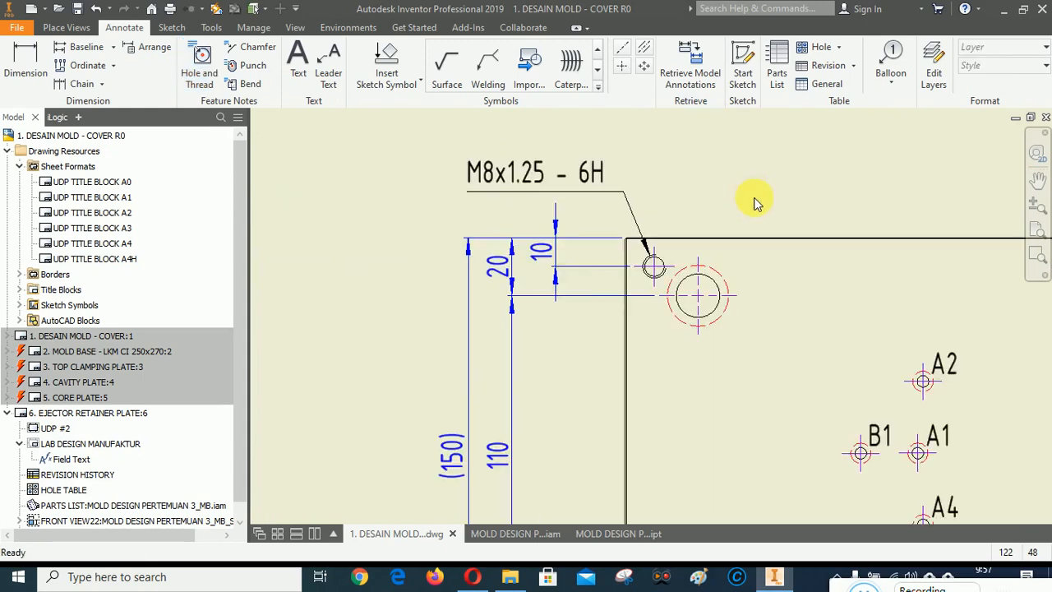
double_click(520, 179)
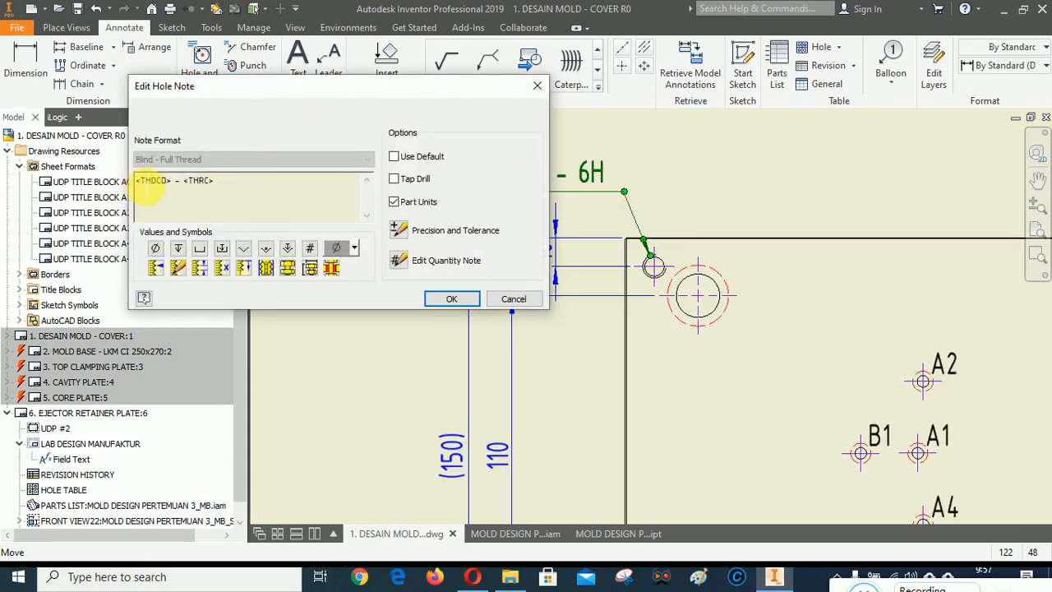
left_click(137, 180)
type("4")
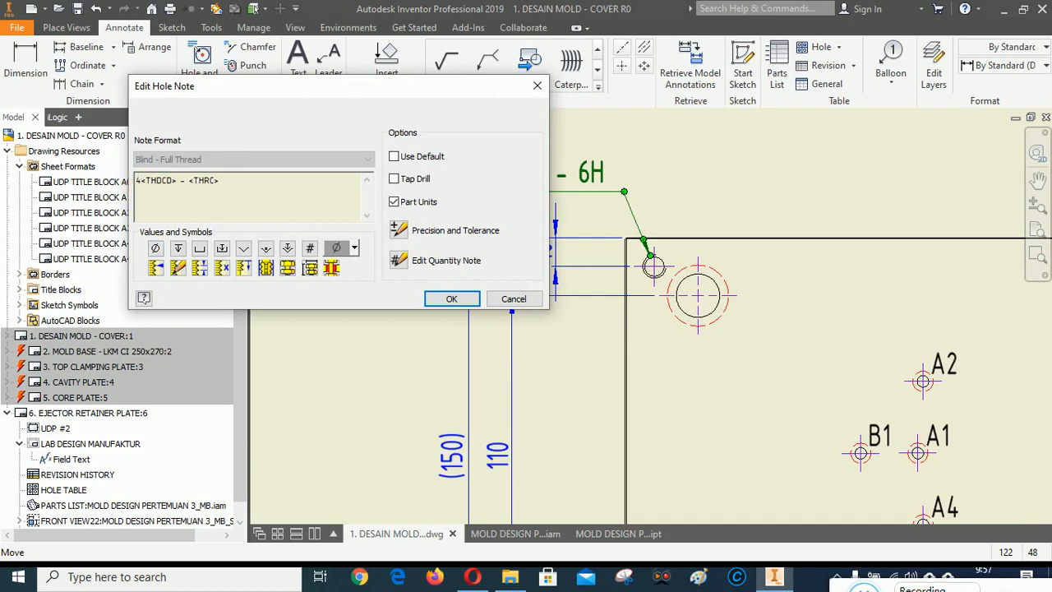
type("x")
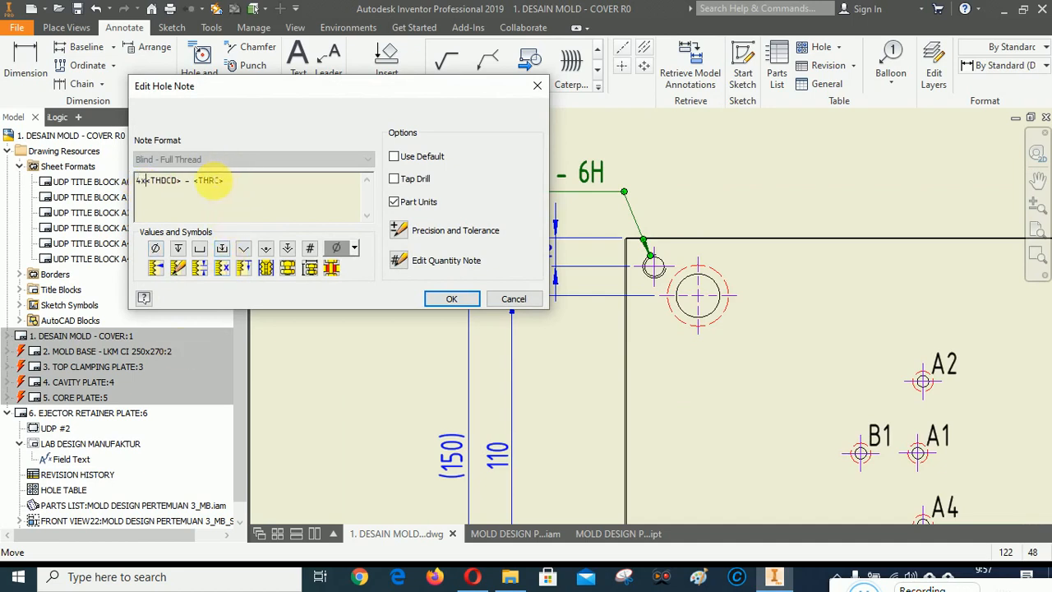
double_click(198, 182)
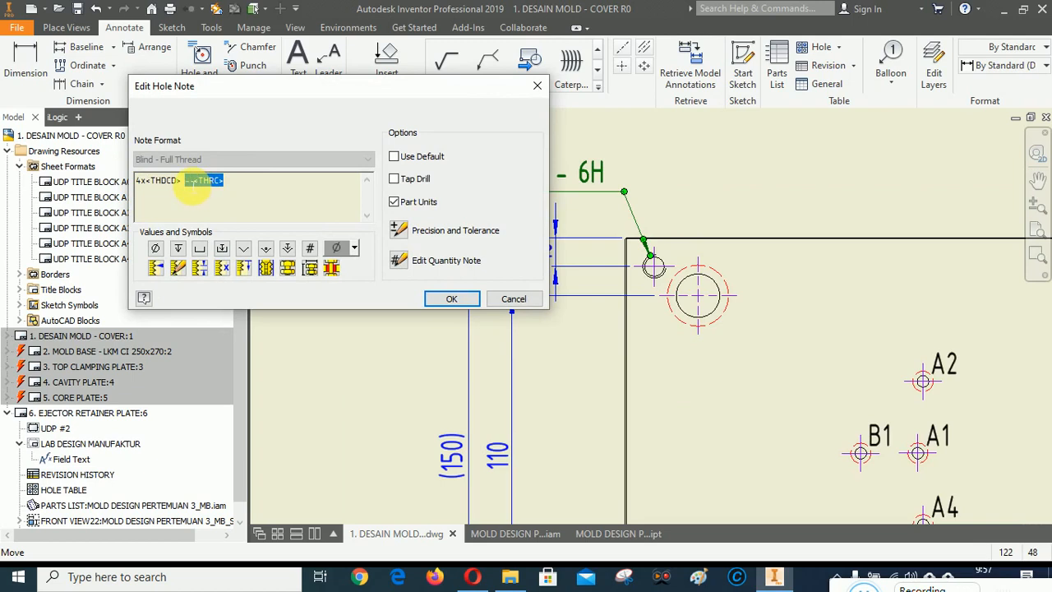
left_click_drag(189, 183, 181, 181)
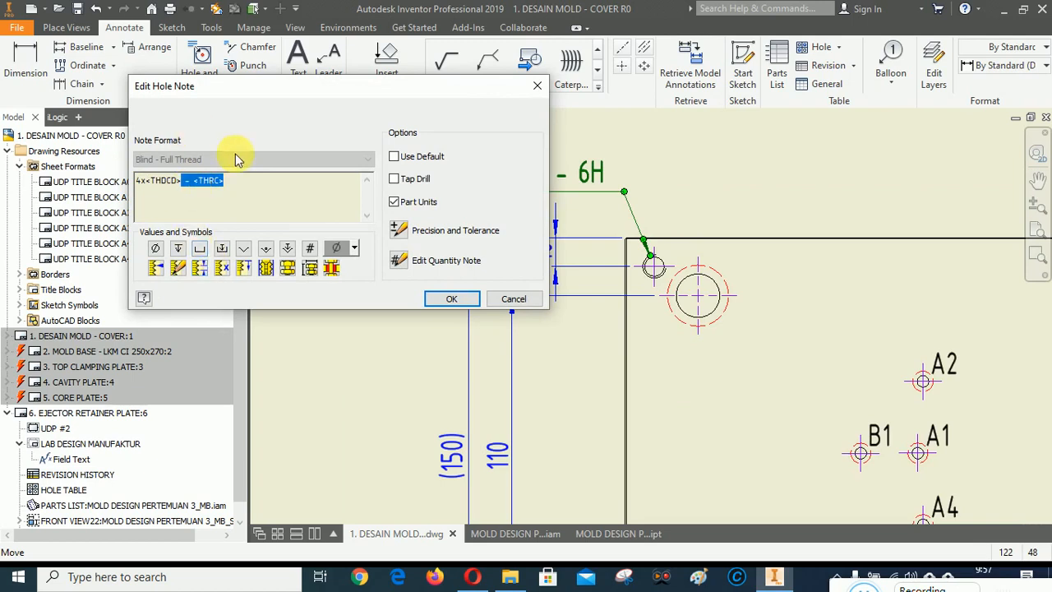
left_click(235, 181)
double_click(206, 181)
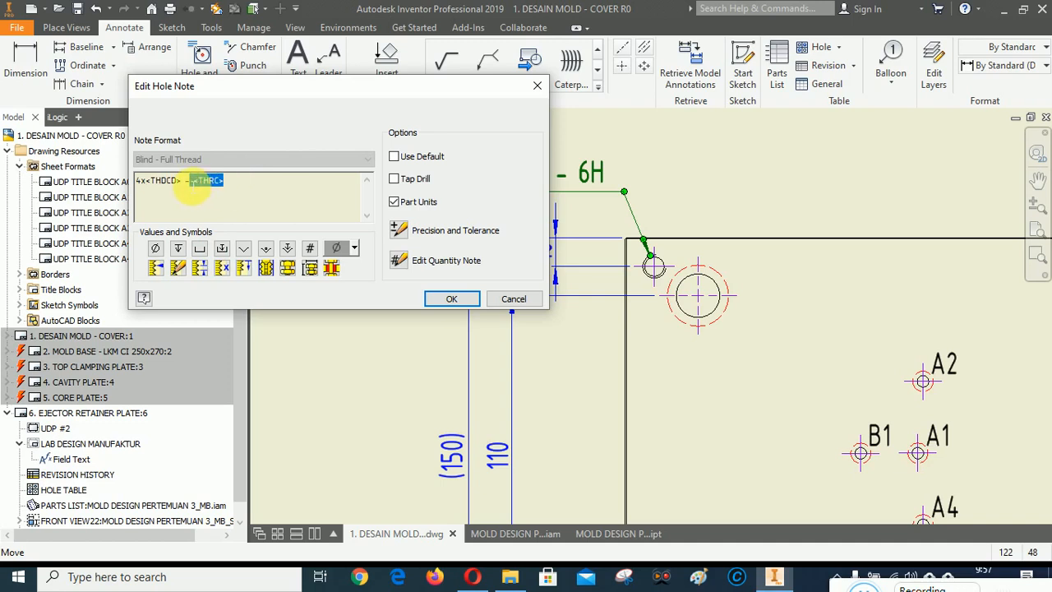
type("T")
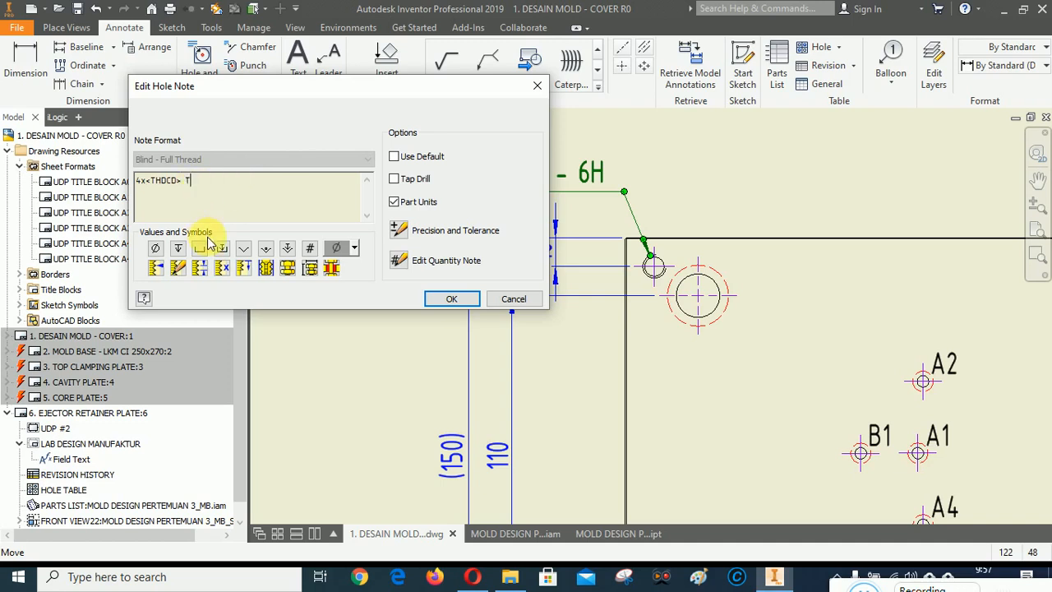
left_click(453, 300)
scroll(453, 247, "down", 4)
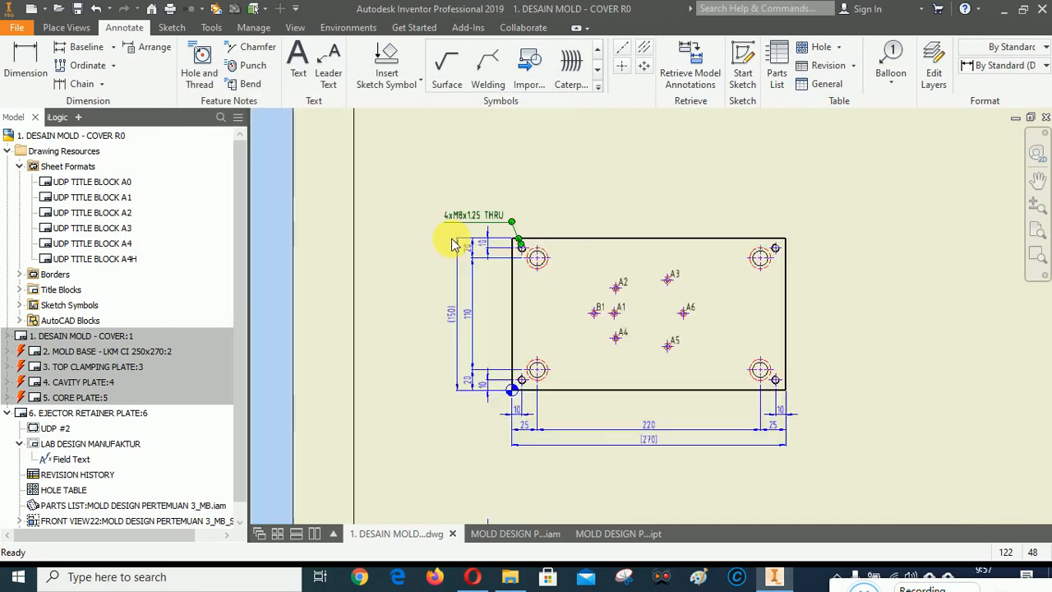
Step: Add a hole note to the inner circle of the upper-left counterbored hole, placing its text above the plate beside the threaded hole's note
scroll(551, 255, "up", 5)
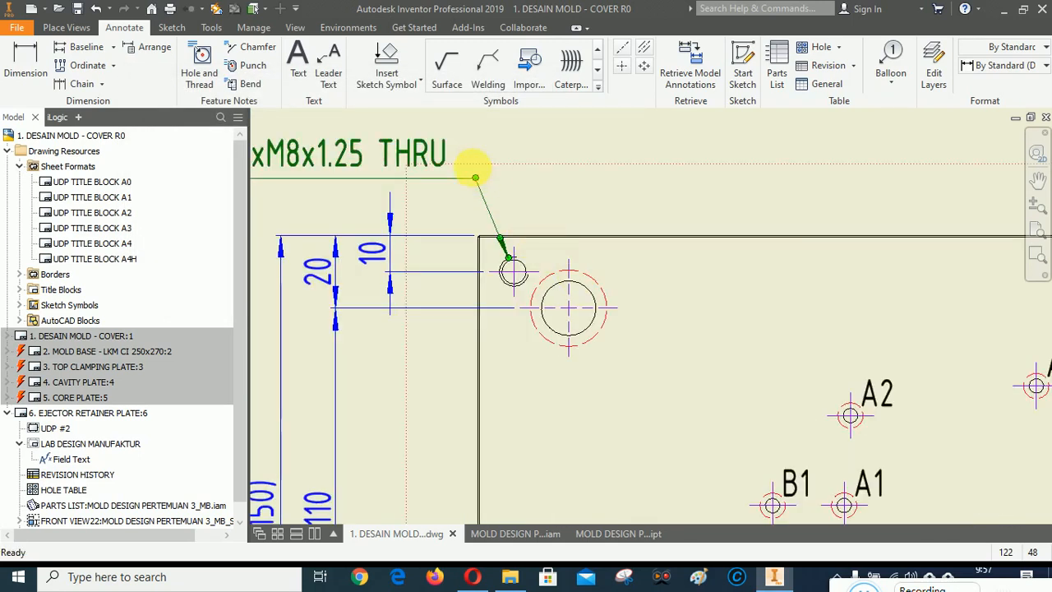
left_click(199, 60)
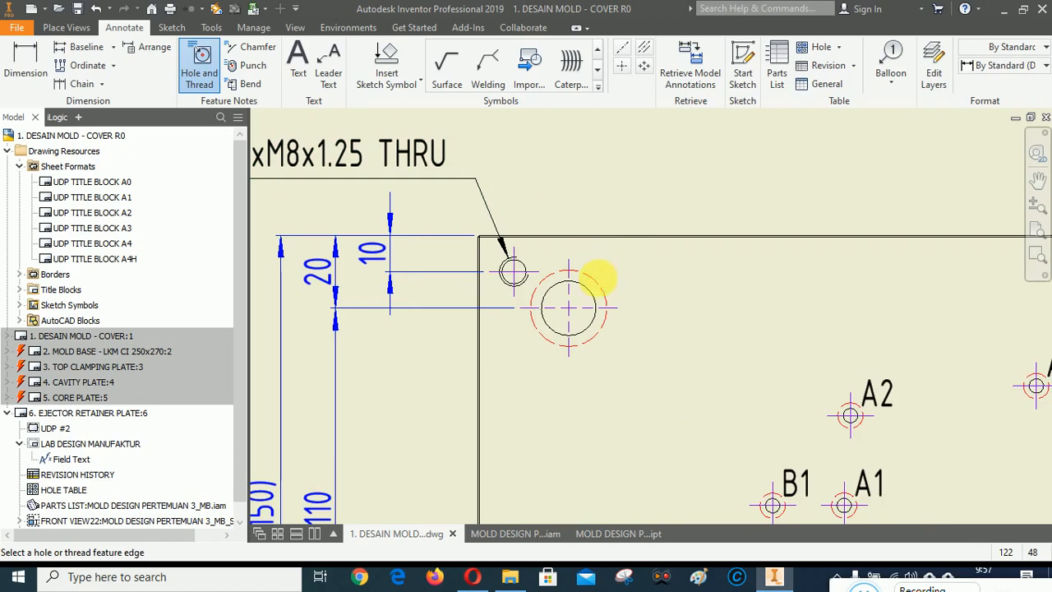
left_click(602, 285)
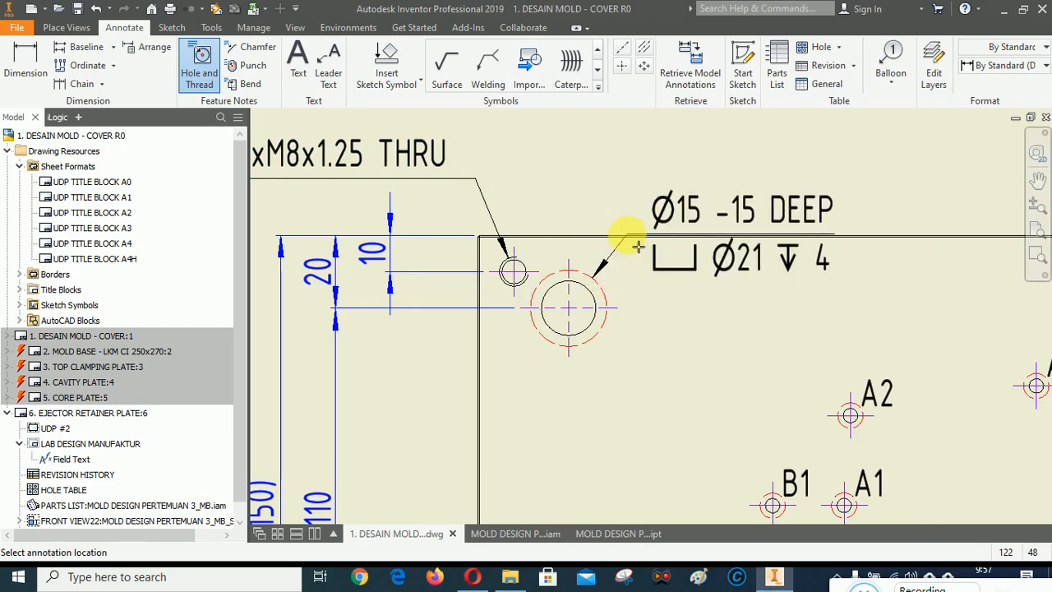
key("Escape")
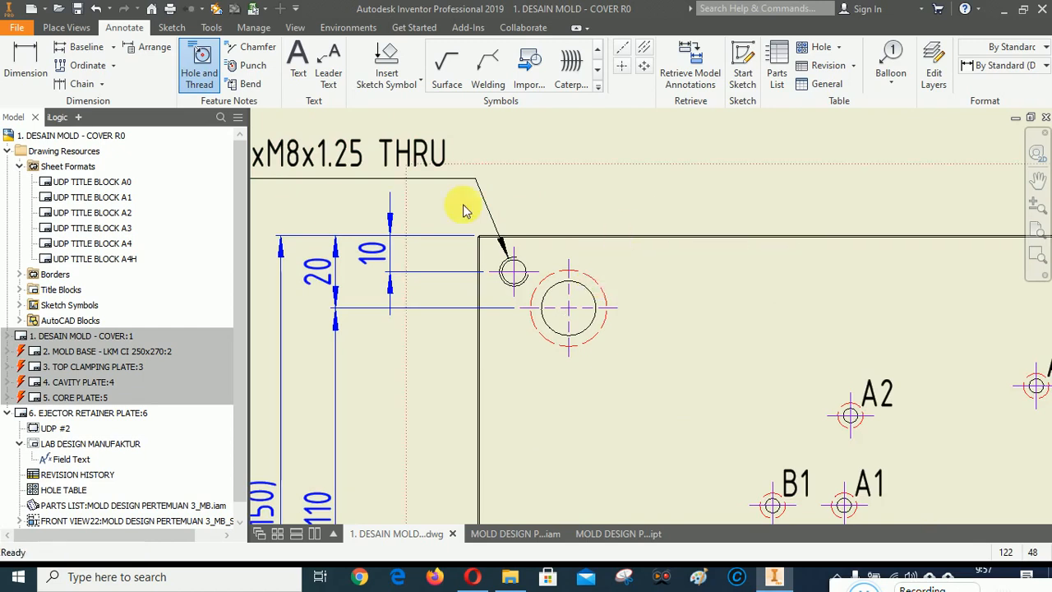
left_click(596, 301)
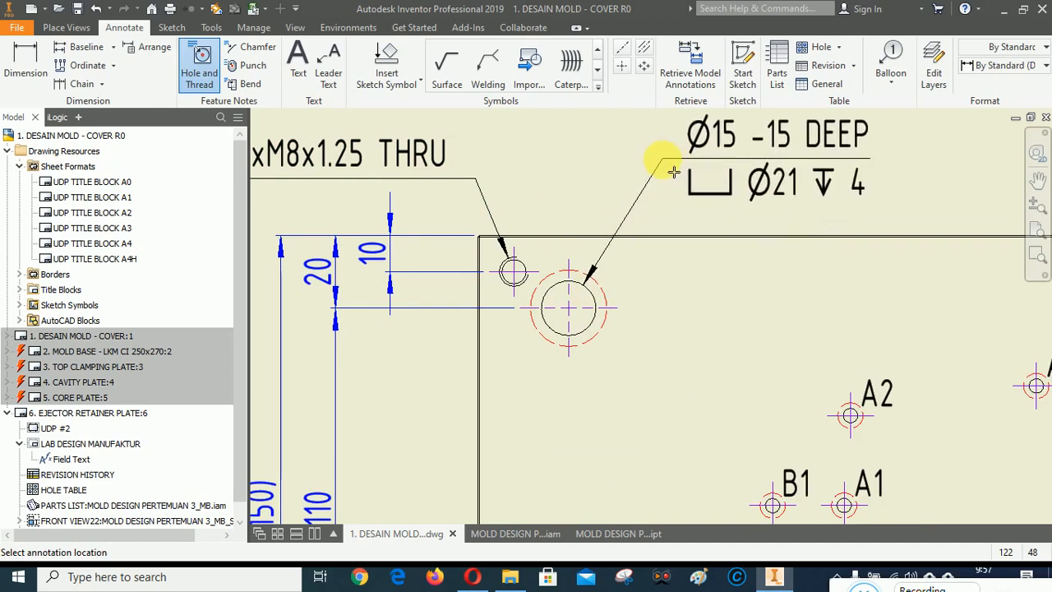
left_click(643, 174)
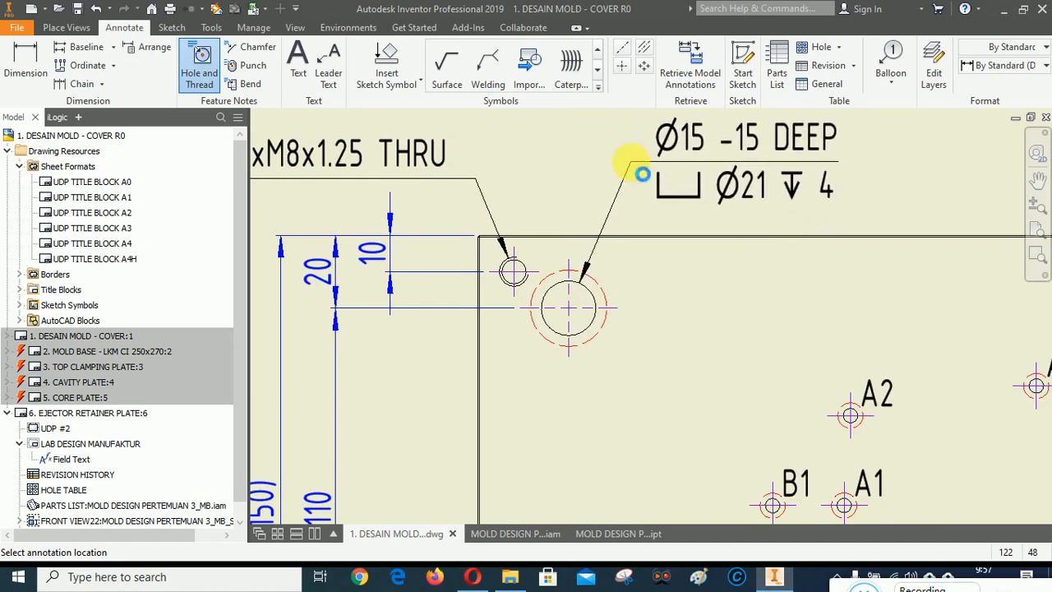
right_click(691, 325)
left_click(740, 329)
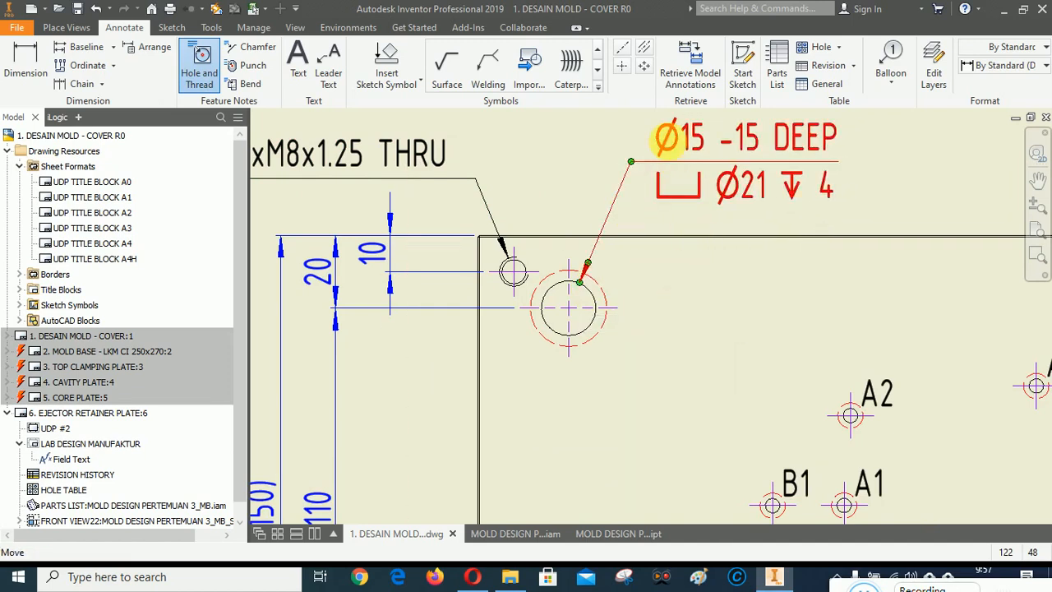
Step: Edit the counterbored hole's note to begin with 4x and read THRU in place of the hole depth, keeping the counterbore line
double_click(673, 148)
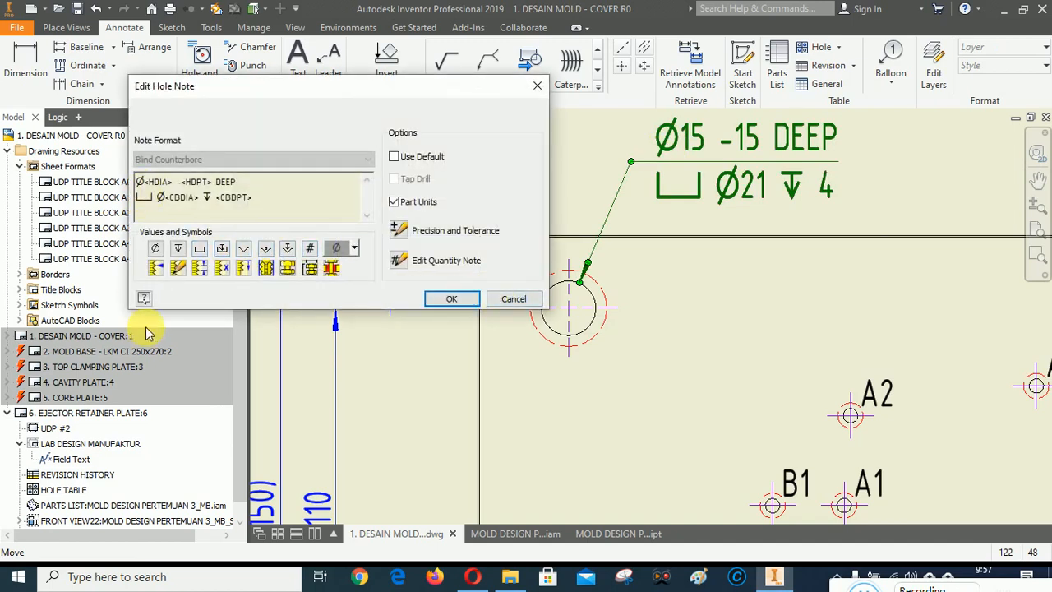
type("4x")
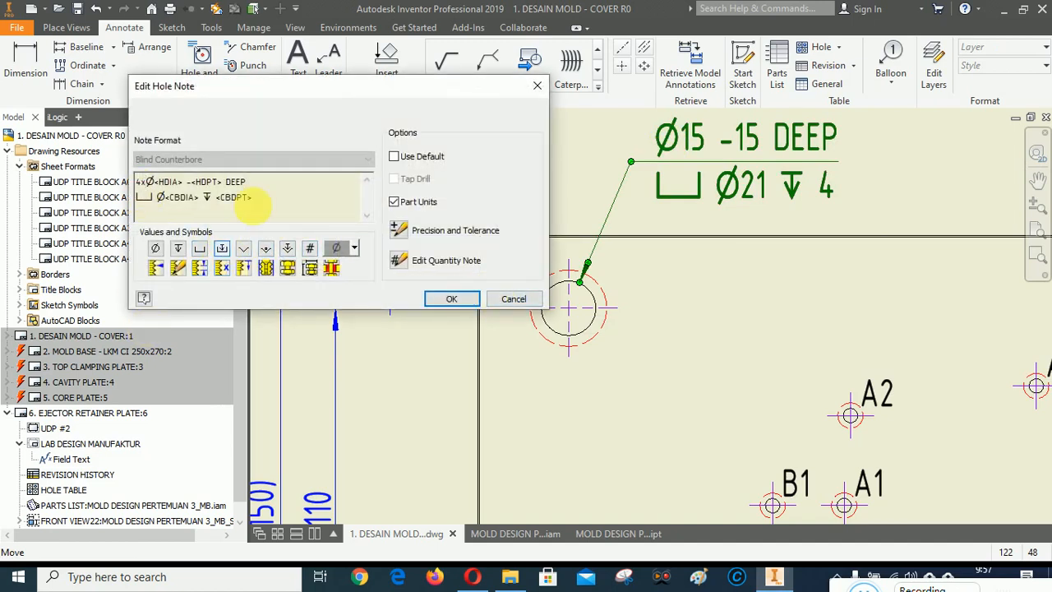
left_click_drag(247, 183, 187, 181)
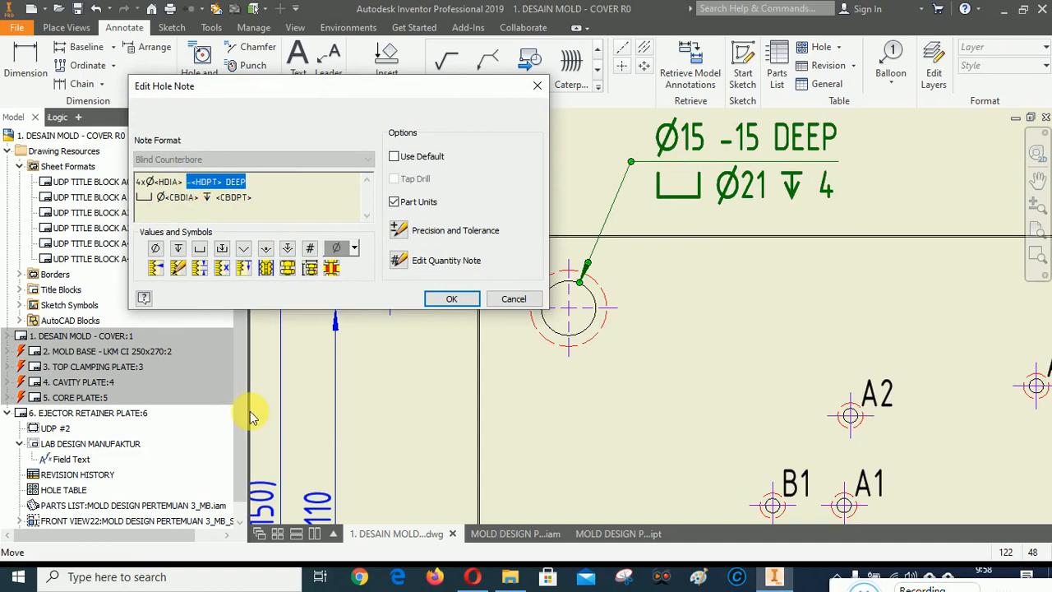
type("THRU")
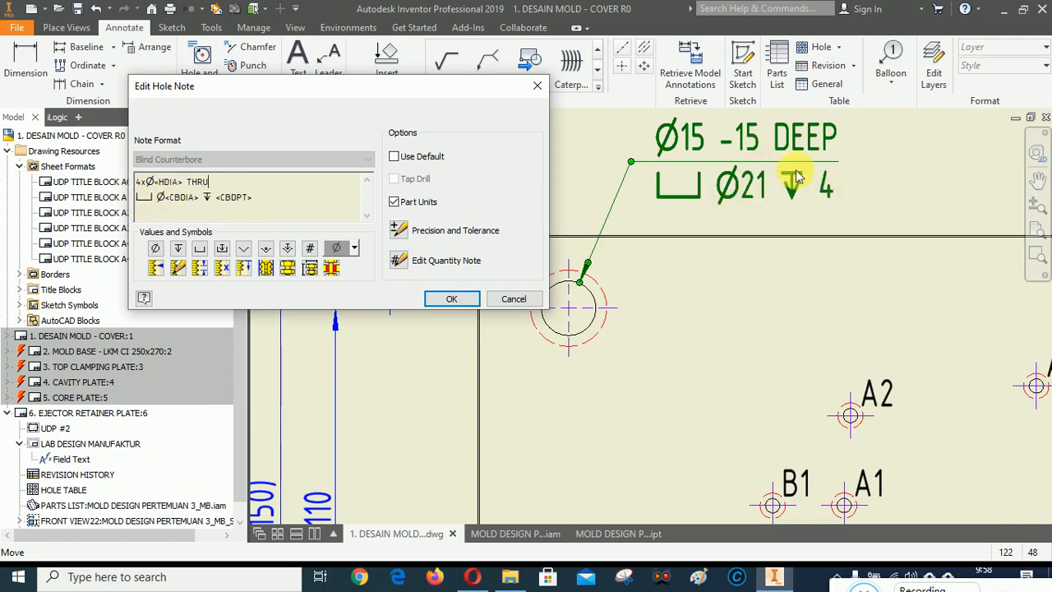
left_click(451, 299)
scroll(557, 283, "up", 2)
scroll(556, 280, "up", 2)
left_click(686, 193)
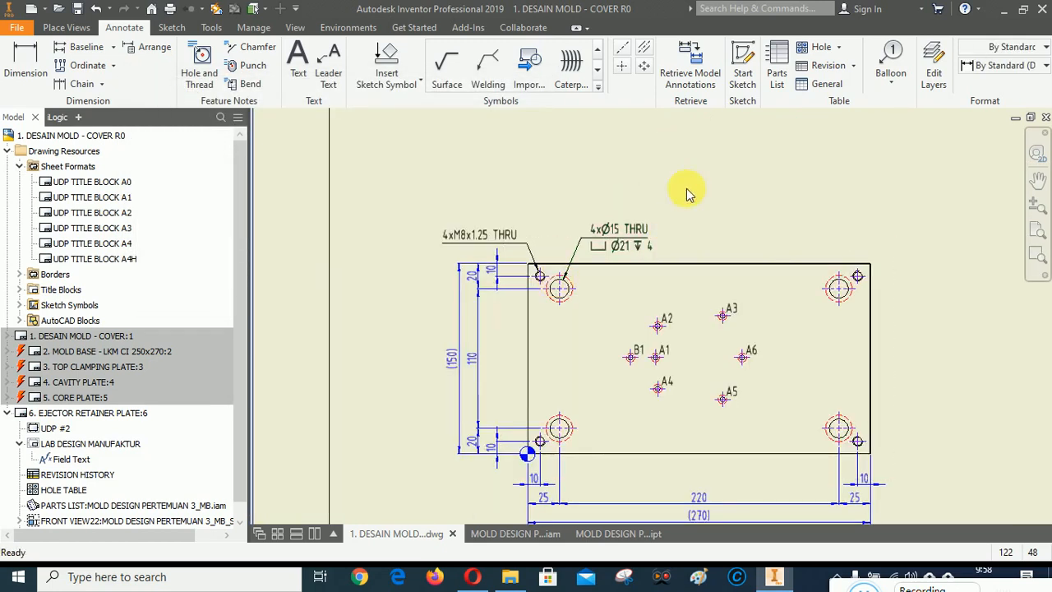
left_click(1039, 182)
left_click_drag(733, 389, 691, 183)
left_click_drag(659, 385, 622, 268)
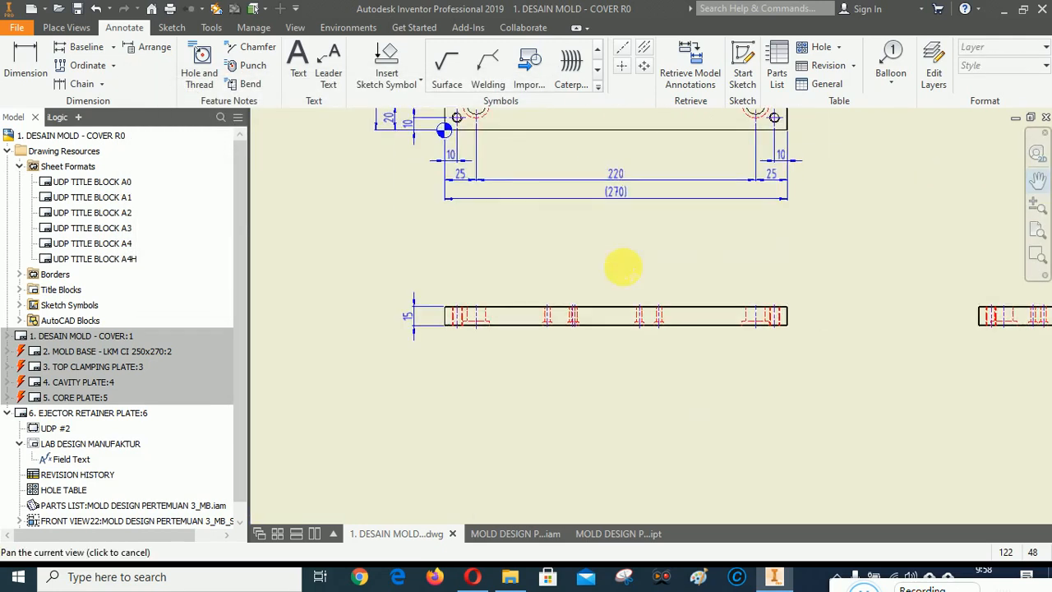
Step: Shift the plan and front views slightly to the right and move the side view closer to the front view
left_click_drag(614, 408, 581, 348)
mouse_move(999, 296)
left_mouse_down()
mouse_move(862, 352)
mouse_move(862, 385)
mouse_move(913, 396)
left_mouse_up()
scroll(700, 411, "up", 3)
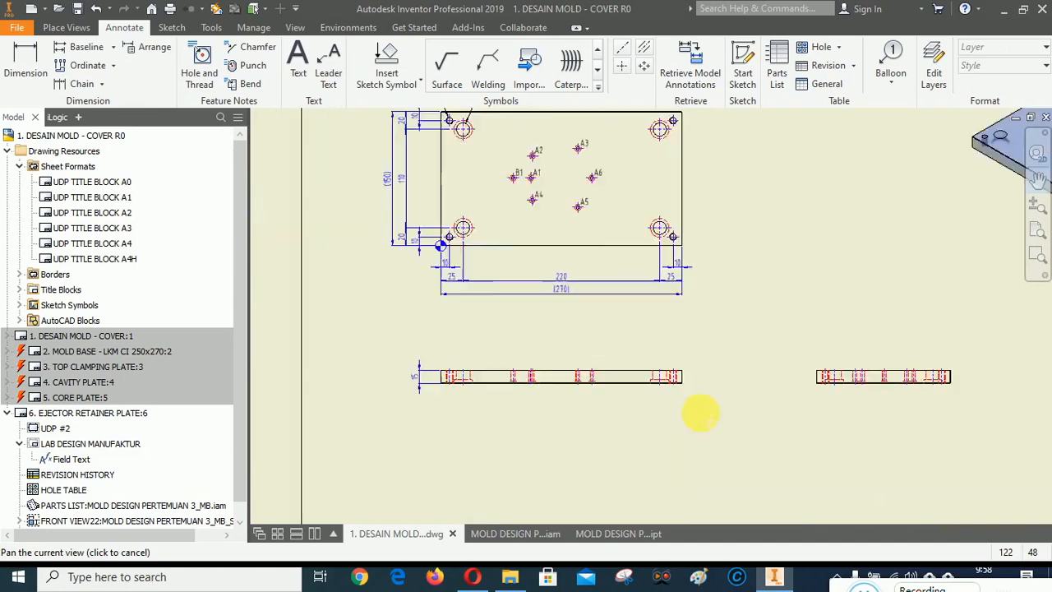
scroll(702, 396, "down", 2)
right_click(712, 336)
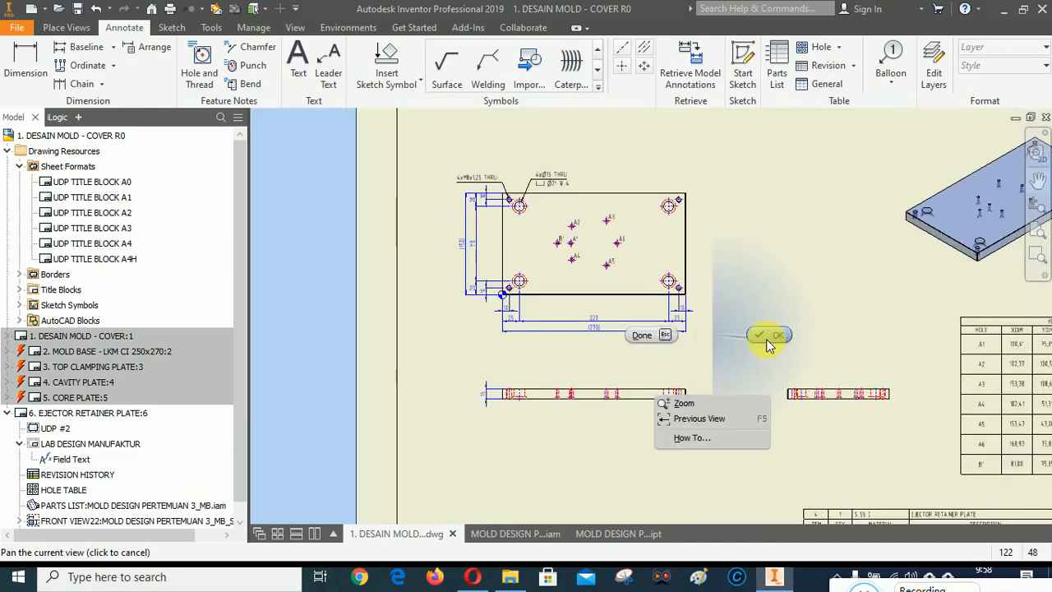
left_click(765, 341)
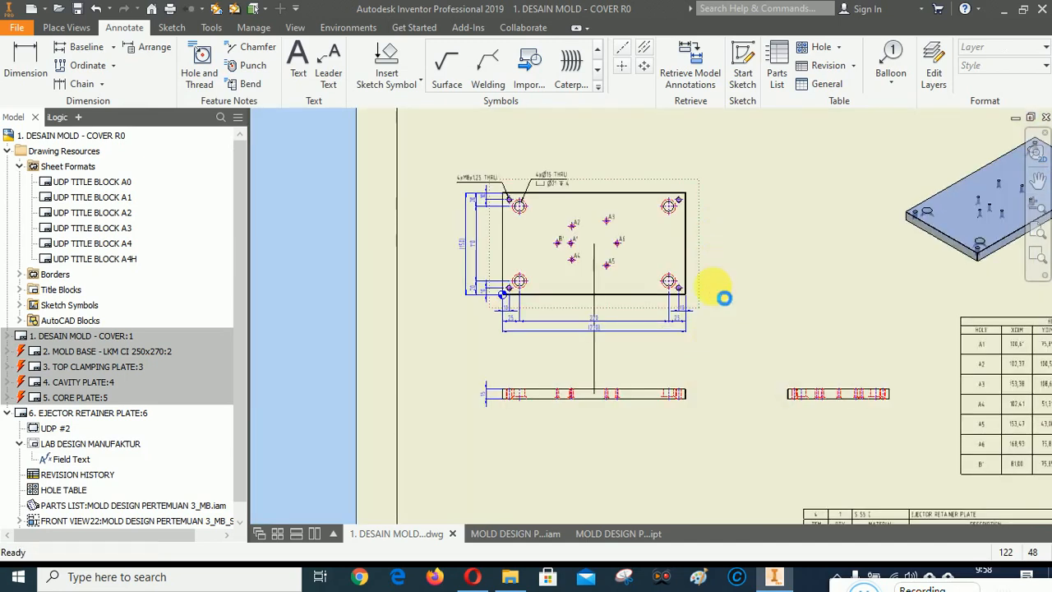
left_click_drag(693, 398, 707, 399)
left_click_drag(908, 398, 894, 401)
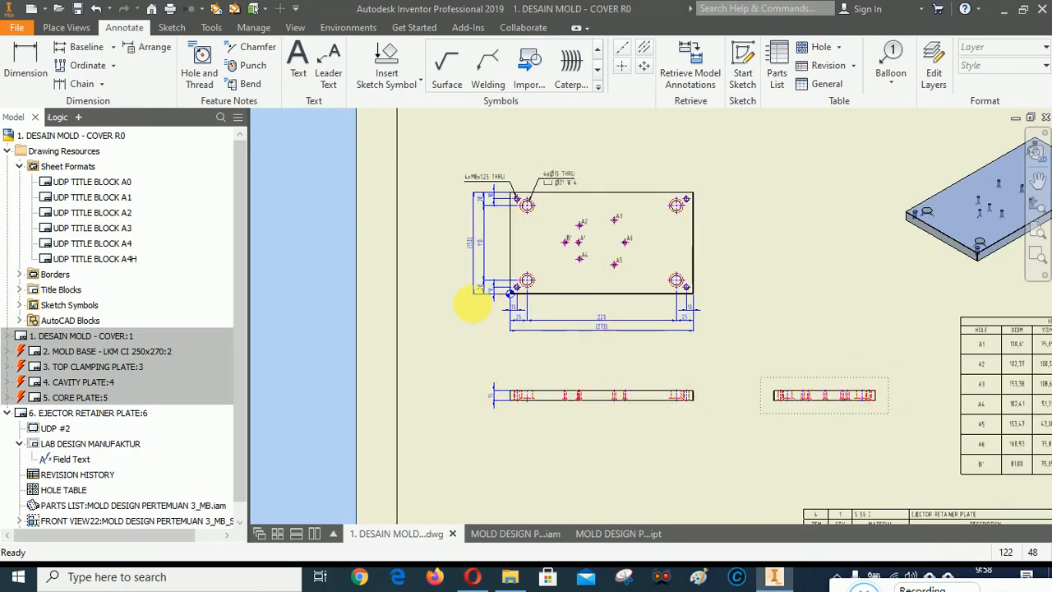
Step: Examine the sheet's plan, front and side views, checking their dimensions, hole notes and overall layout
scroll(798, 419, "up", 5)
scroll(698, 345, "down", 2)
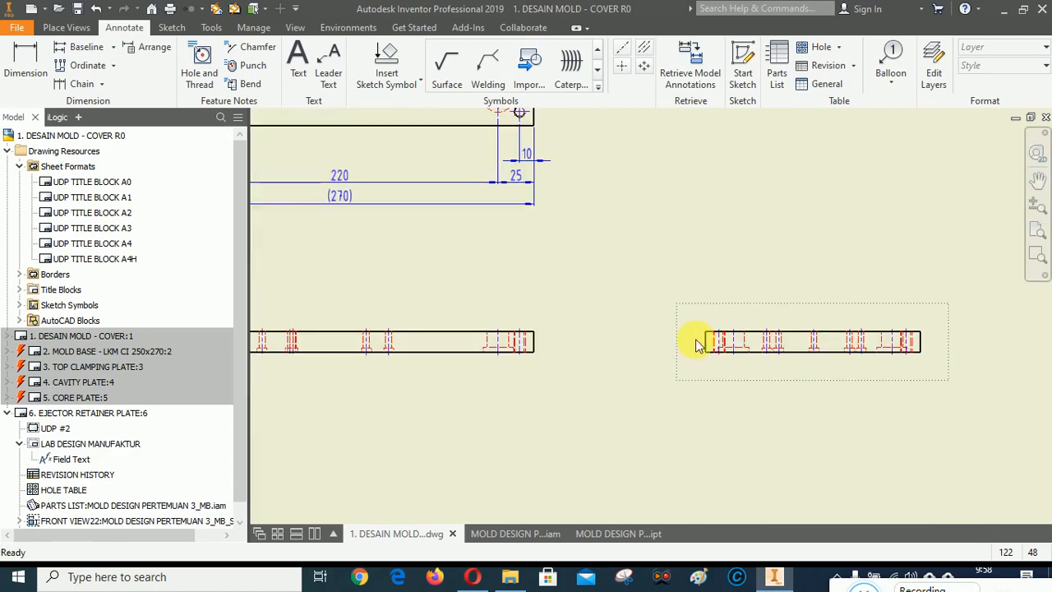
scroll(940, 342, "down", 3)
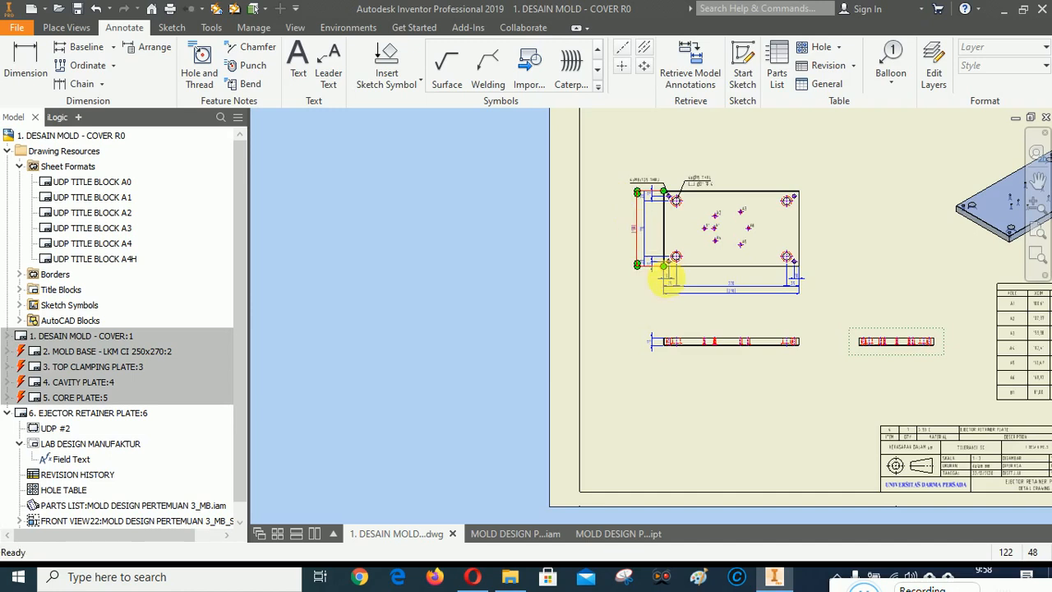
scroll(654, 349, "up", 4)
scroll(521, 378, "down", 3)
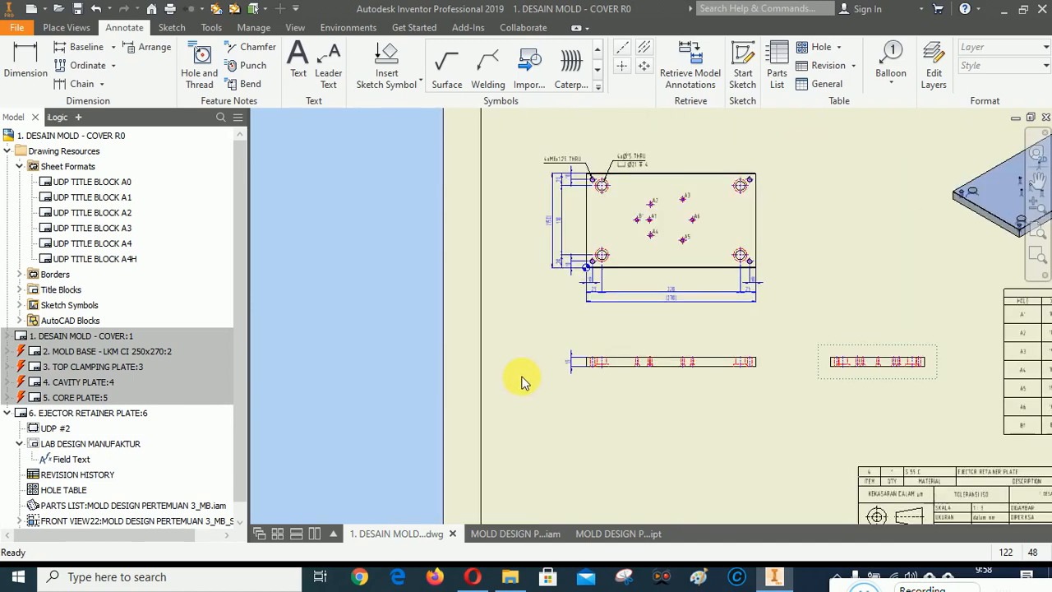
left_click(1037, 230)
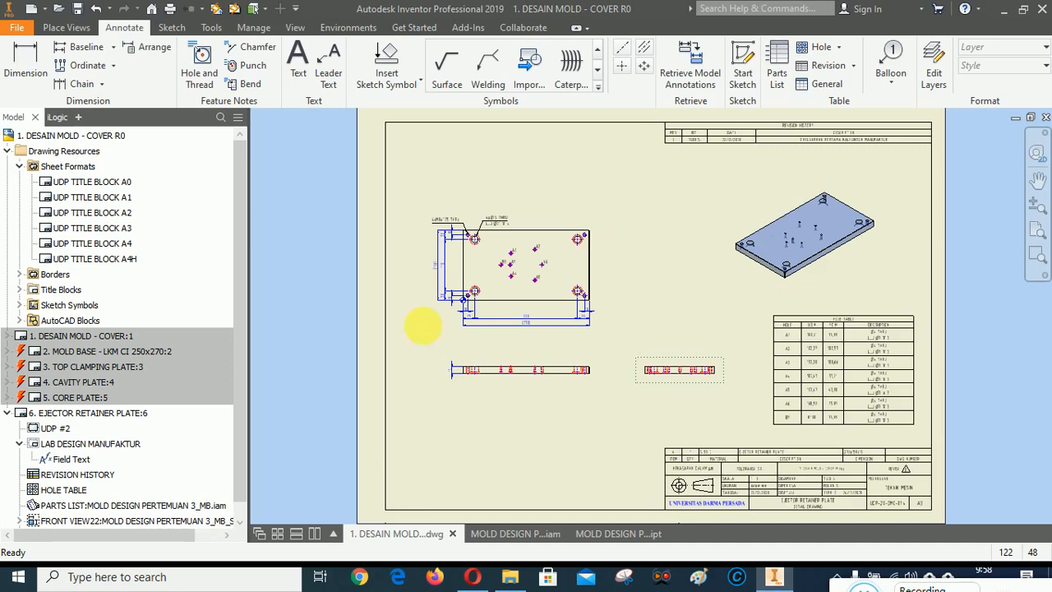
scroll(446, 239, "up", 5)
scroll(364, 193, "down", 3)
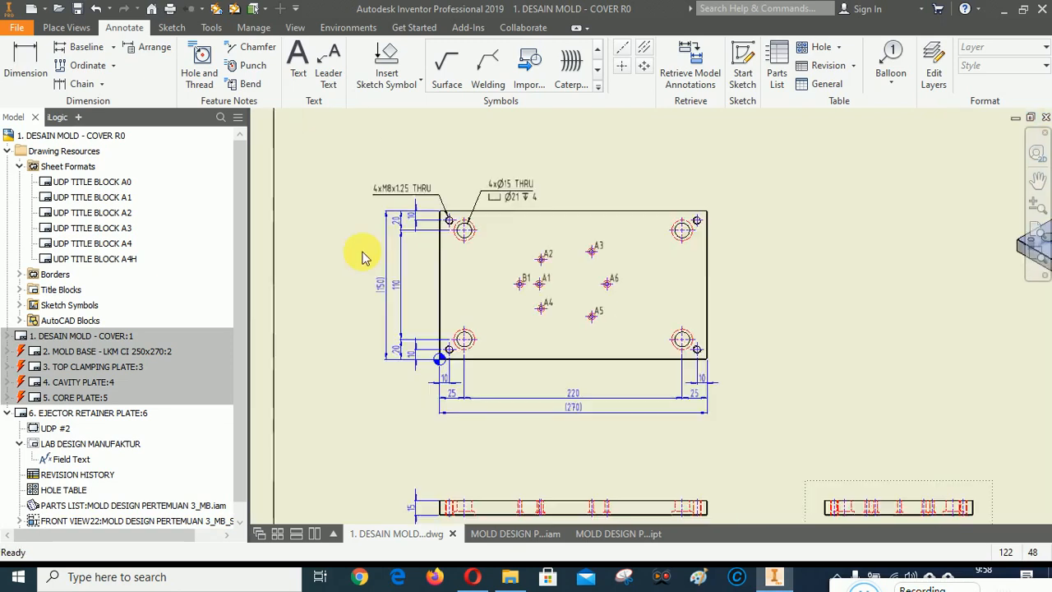
scroll(541, 256, "down", 5)
scroll(535, 305, "up", 6)
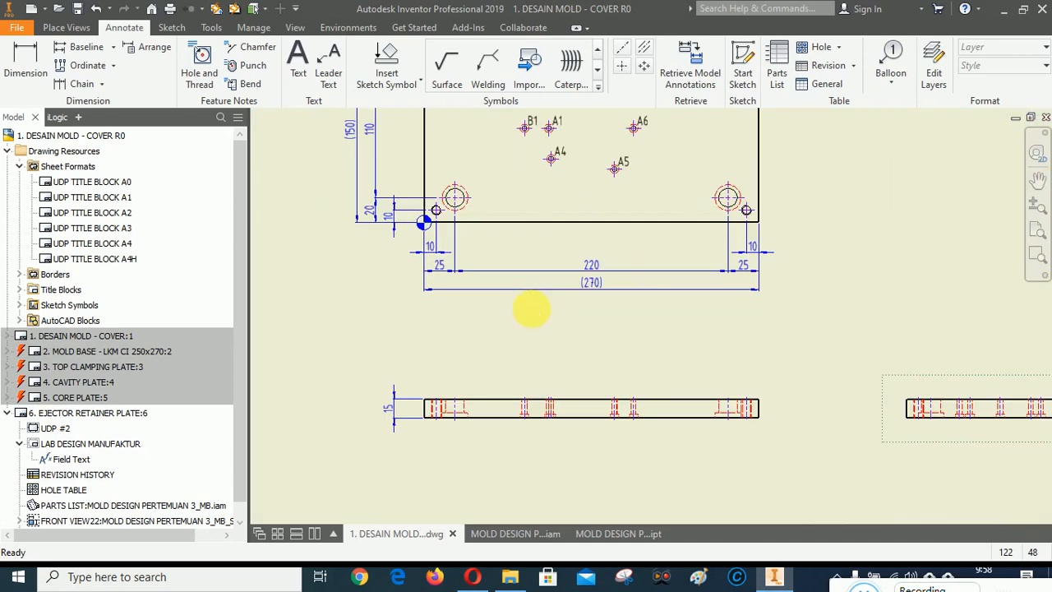
left_click(1034, 228)
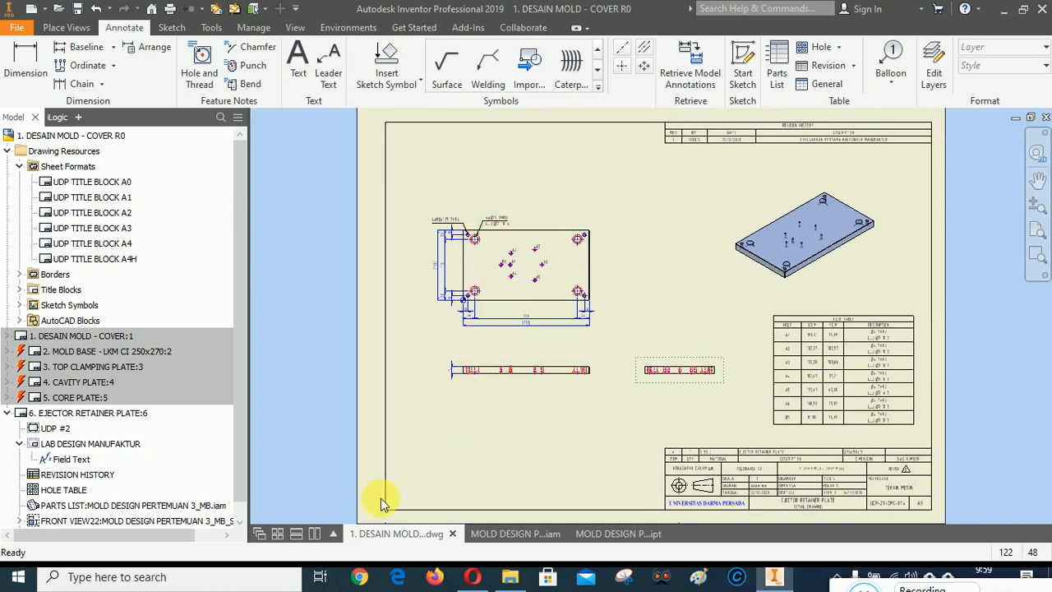
Step: Insert the NAME VIEW A1 & A2 sketch symbol on the front view with the name TAMPAK DEPAN
left_click(386, 59)
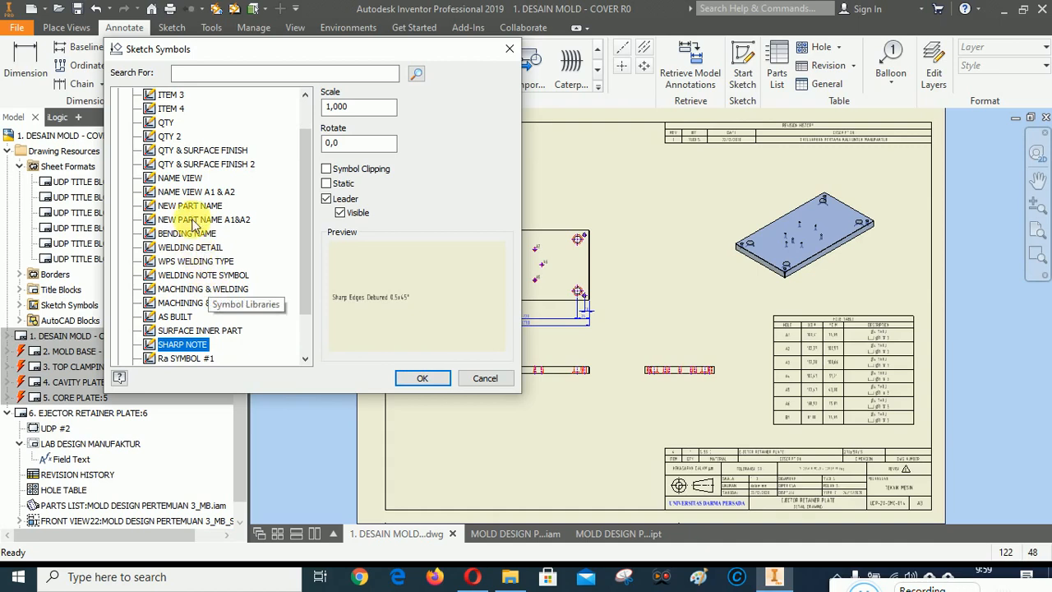
left_click(185, 192)
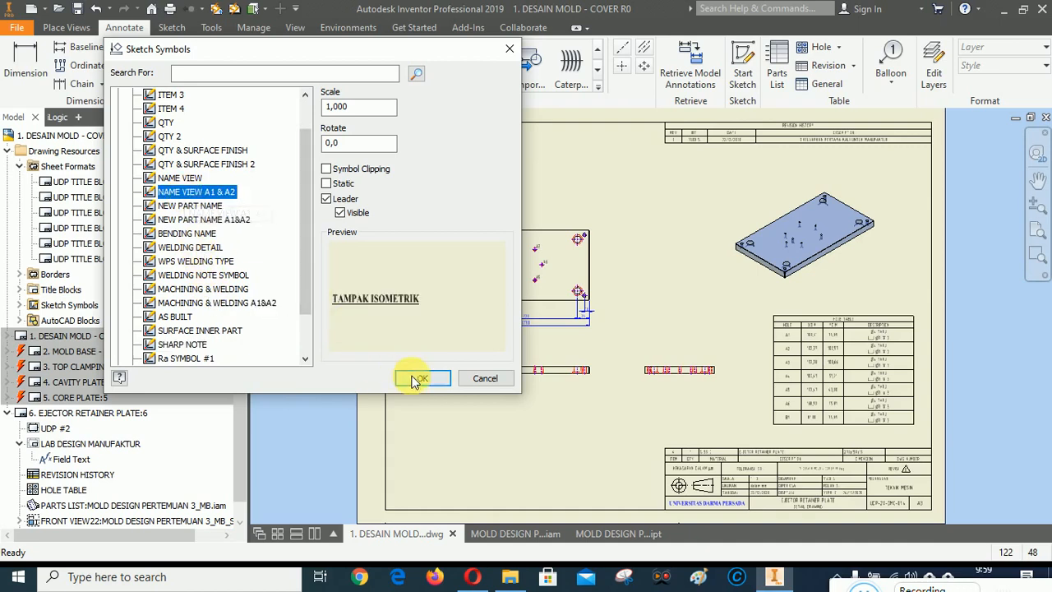
left_click(416, 377)
scroll(521, 369, "up", 5)
scroll(535, 463, "down", 3)
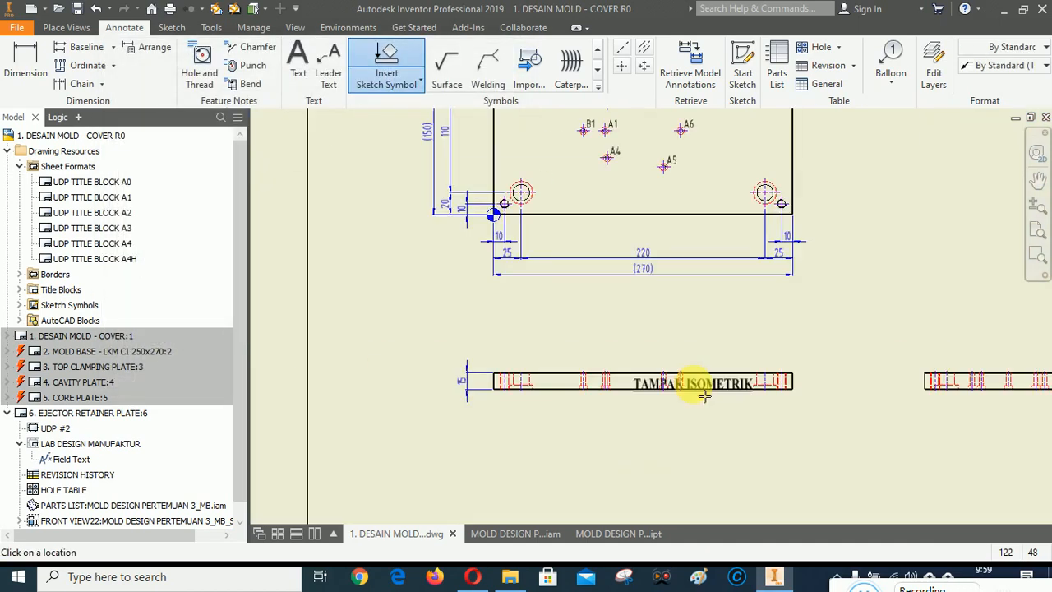
scroll(647, 424, "up", 2)
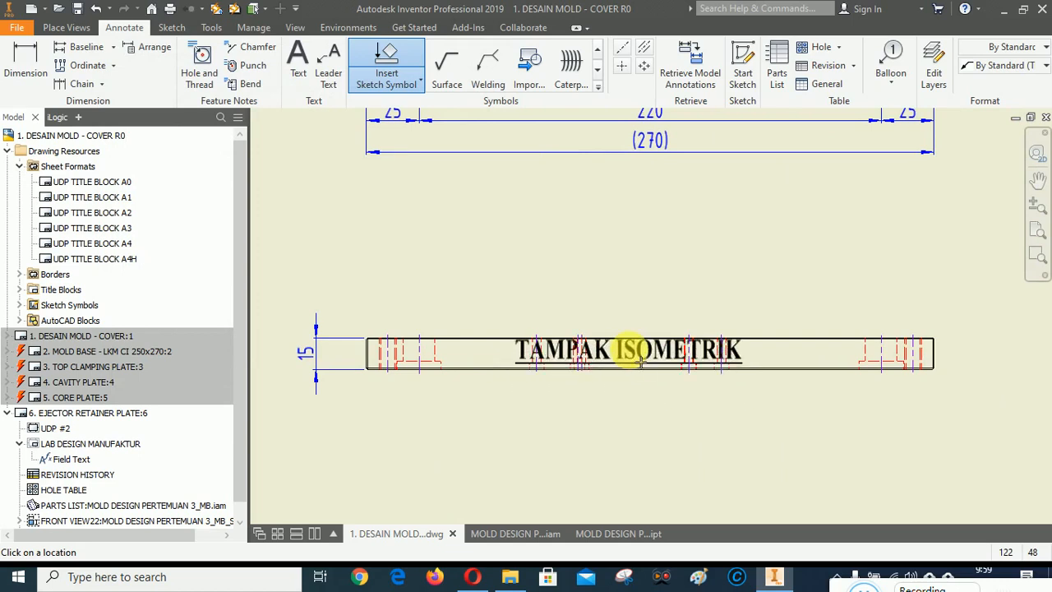
left_click(641, 360)
right_click(631, 354)
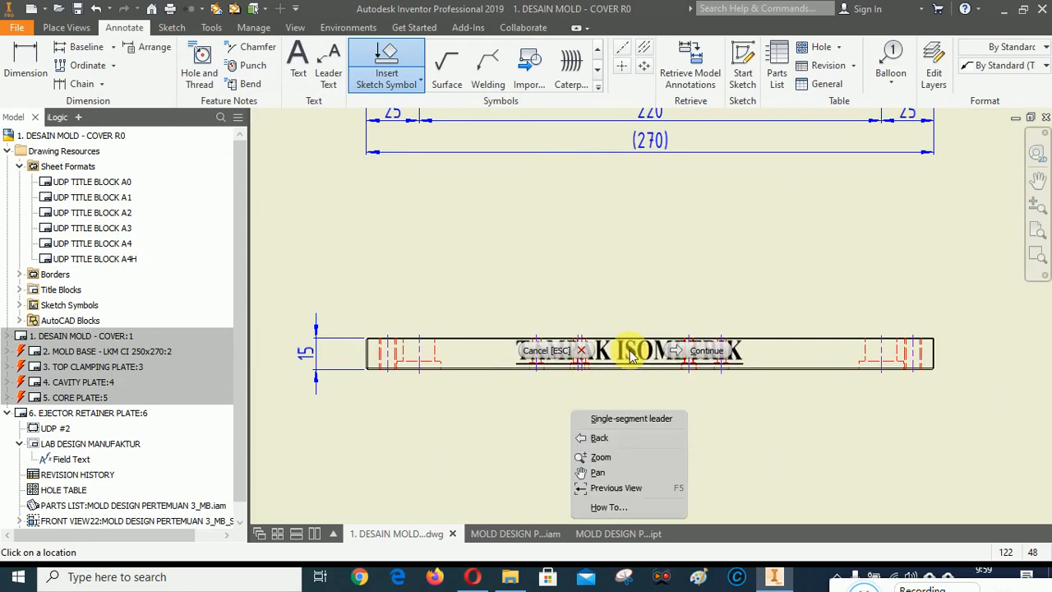
left_click(701, 353)
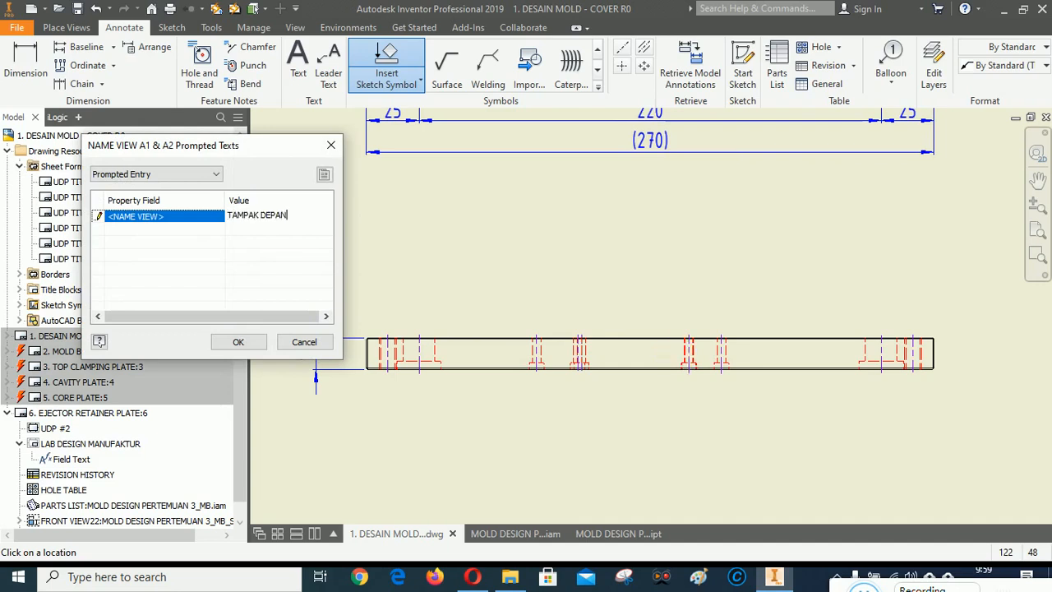
left_click(242, 342)
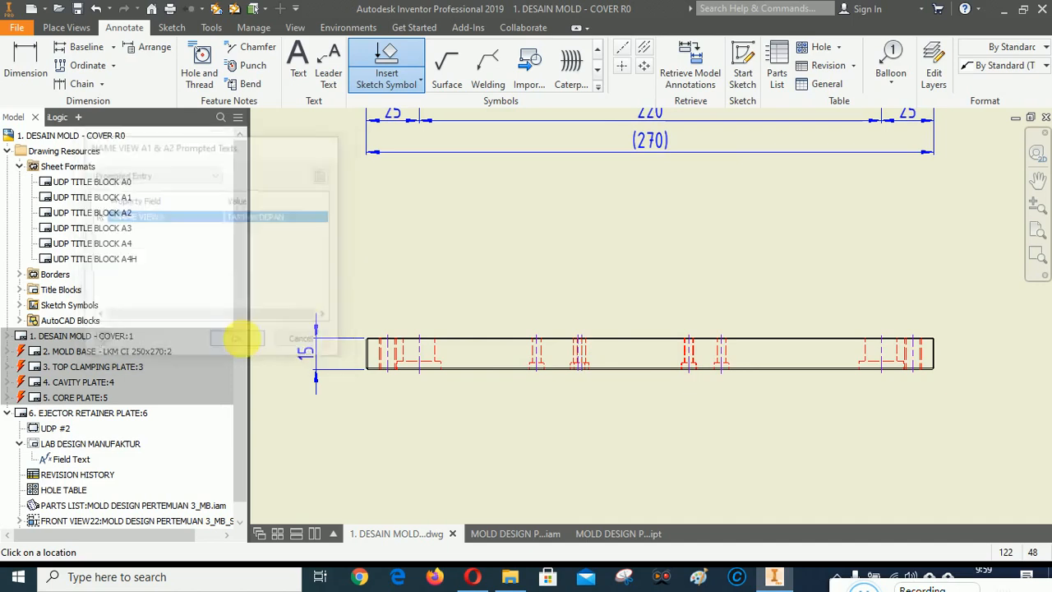
Step: Place another view name symbol on the side view with the name TAMPAK KANAN
scroll(418, 284, "up", 5)
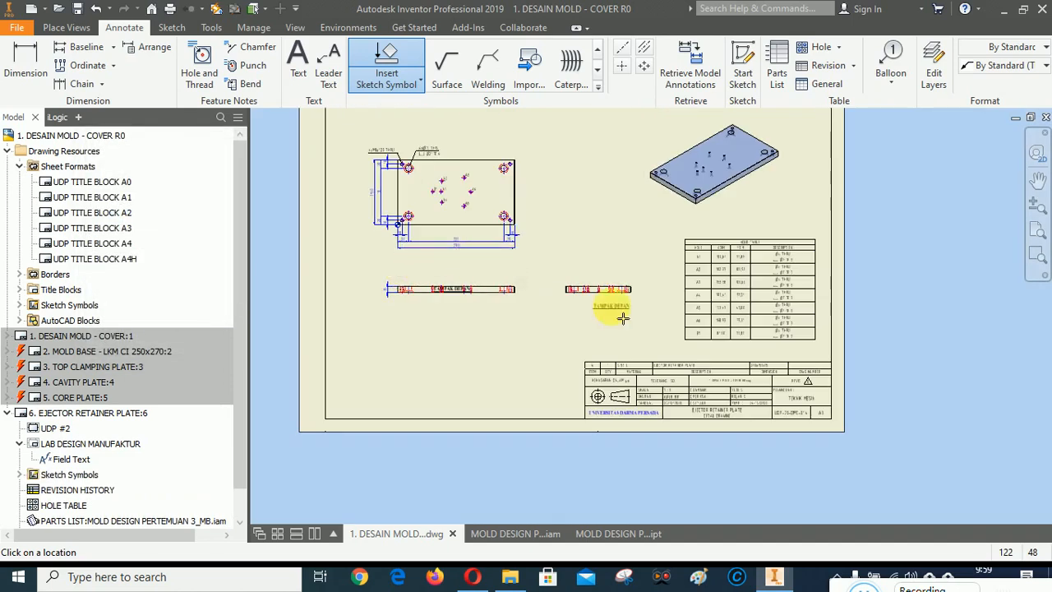
scroll(622, 311, "down", 5)
scroll(581, 243, "down", 4)
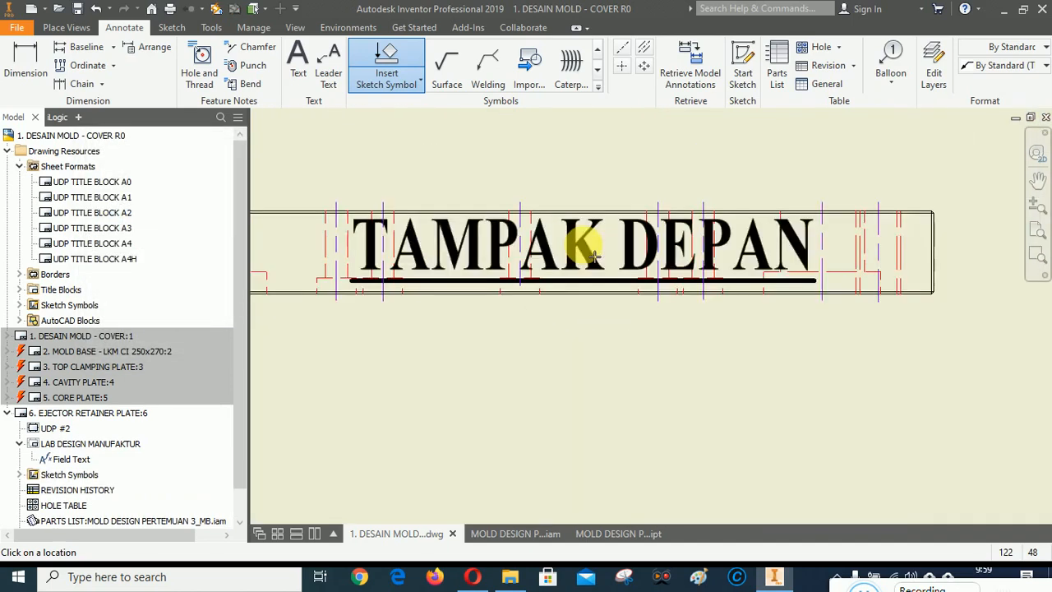
right_click(604, 246)
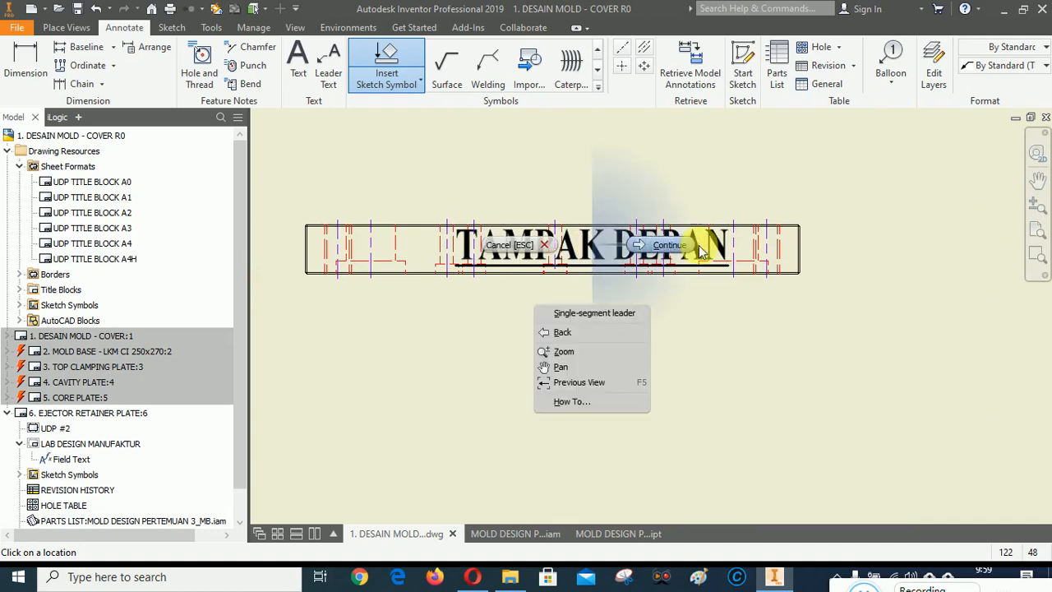
left_click(670, 250)
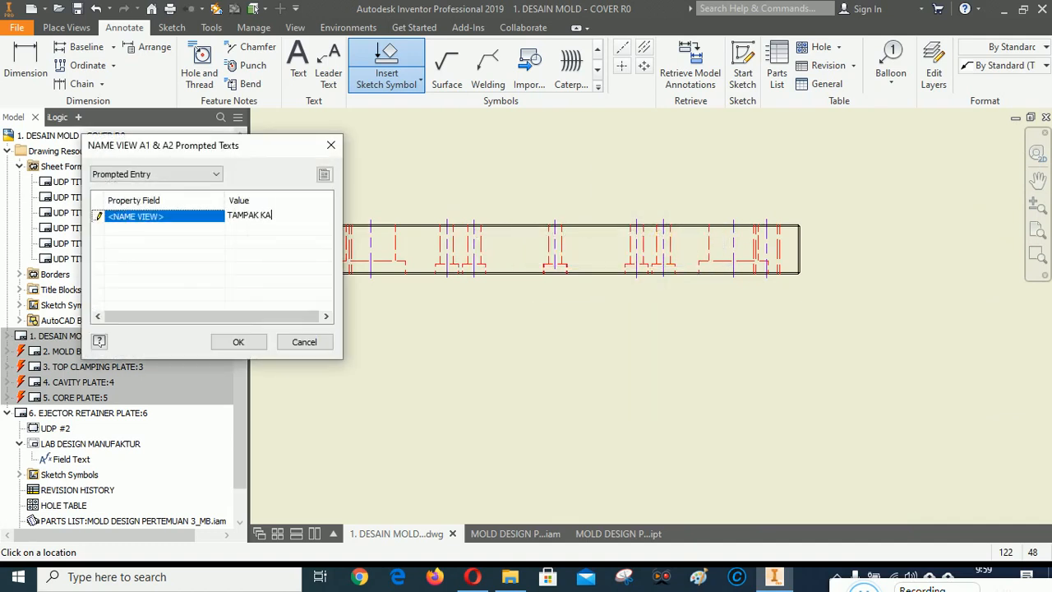
left_click(238, 341)
Step: Place a view name symbol on the lower part of the plan view with the name TAMPAK ATAS
scroll(829, 337, "up", 4)
scroll(822, 328, "up", 5)
scroll(681, 277, "down", 6)
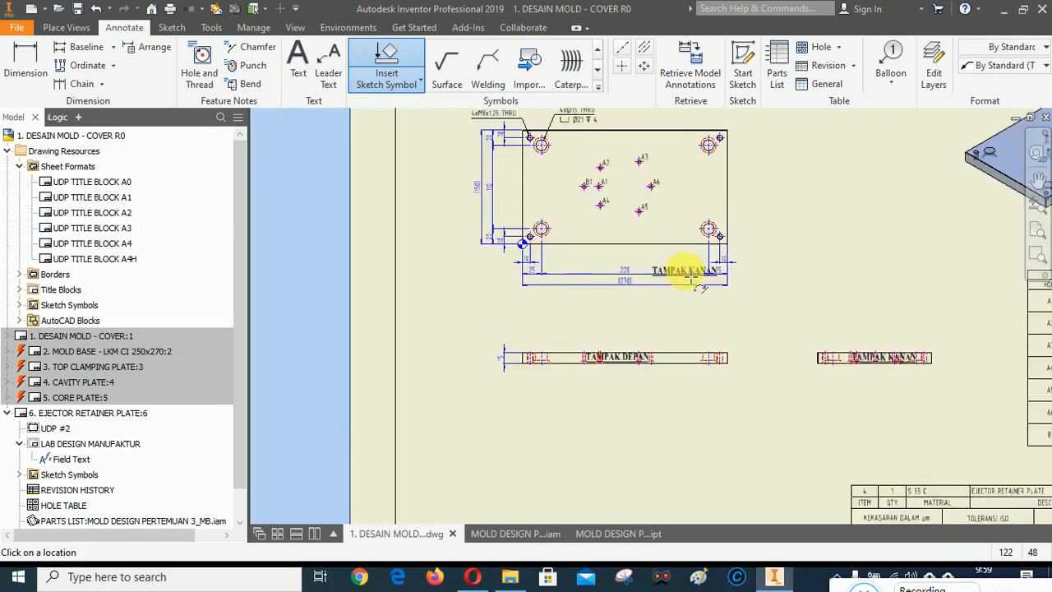
right_click(583, 197)
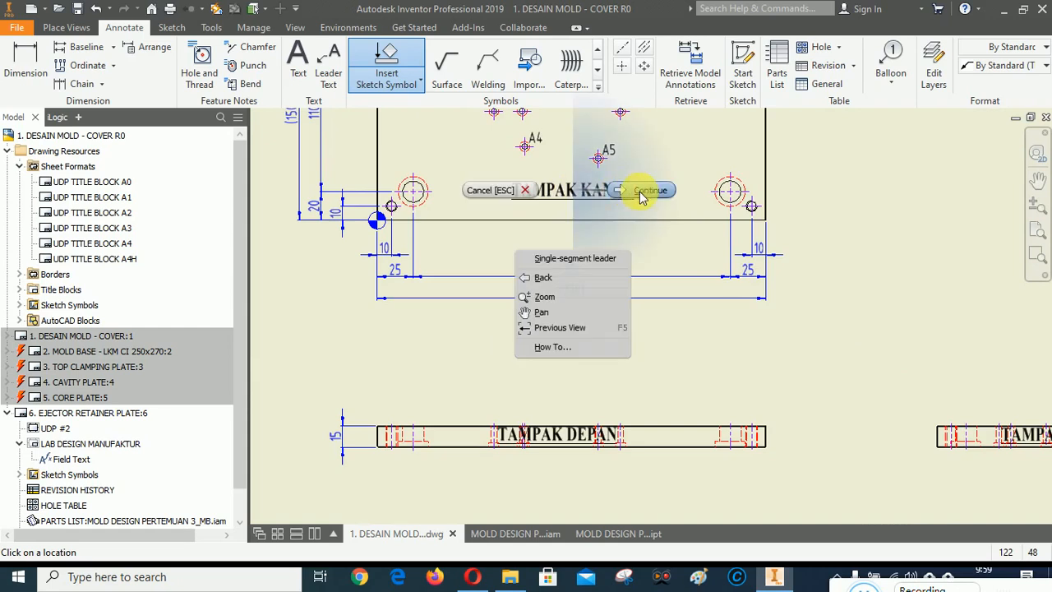
left_click(639, 196)
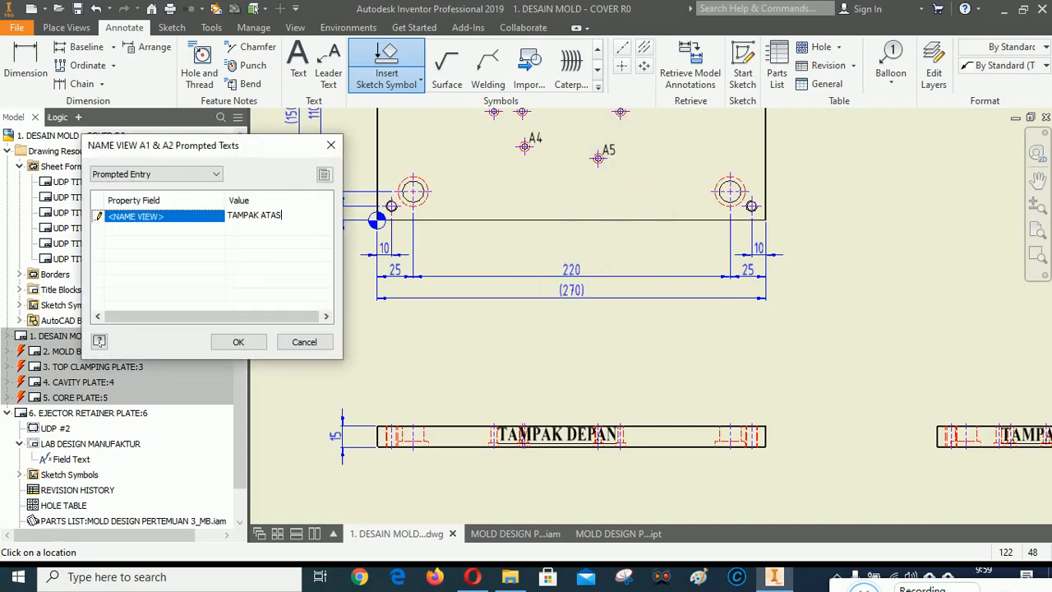
left_click(238, 342)
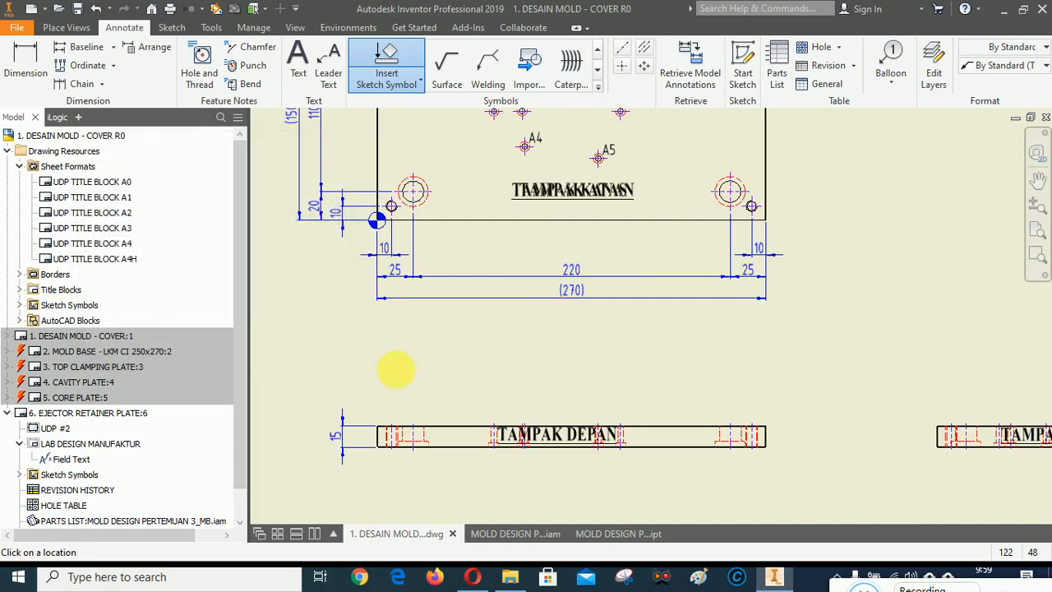
Step: Place a view name symbol on the isometric view with the name TAMPAK ISOMETRIK and finish inserting symbols
scroll(421, 378, "up", 4)
scroll(581, 352, "down", 5)
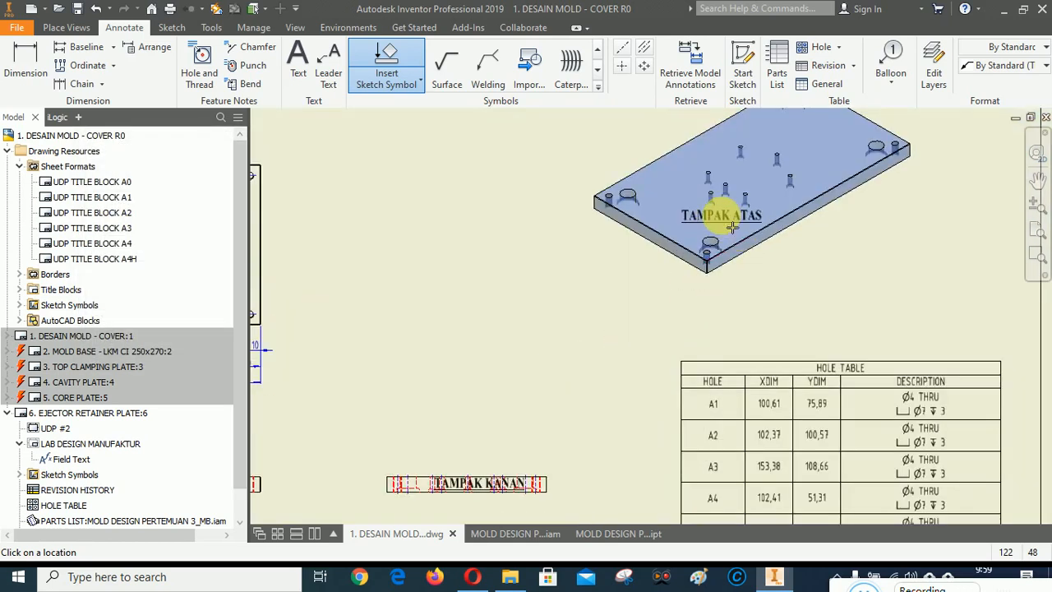
right_click(732, 228)
left_click(793, 217)
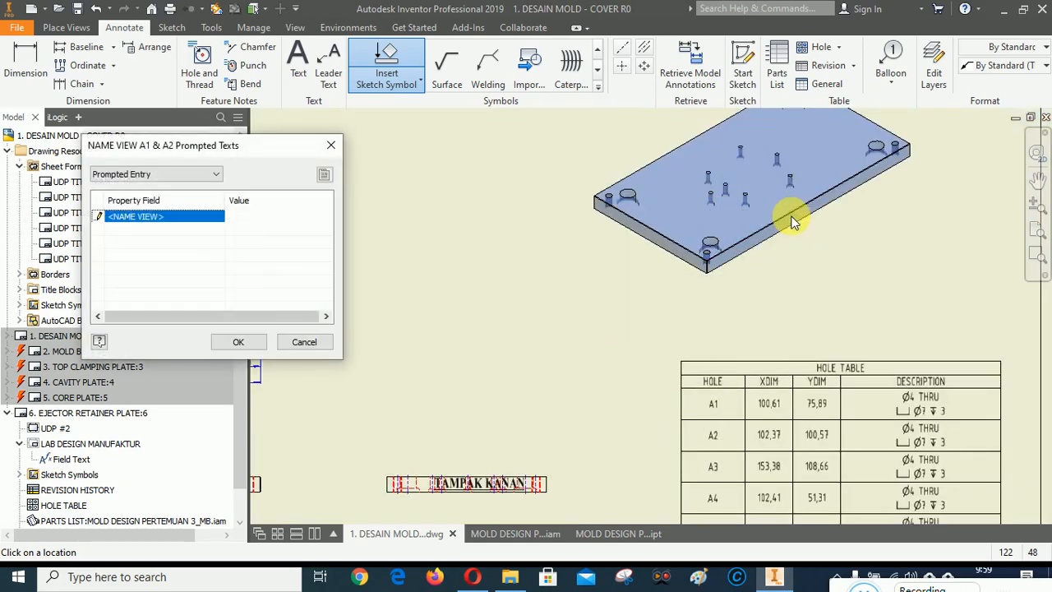
type("TAMPAK ISOMETRIK")
left_click(238, 342)
right_click(457, 189)
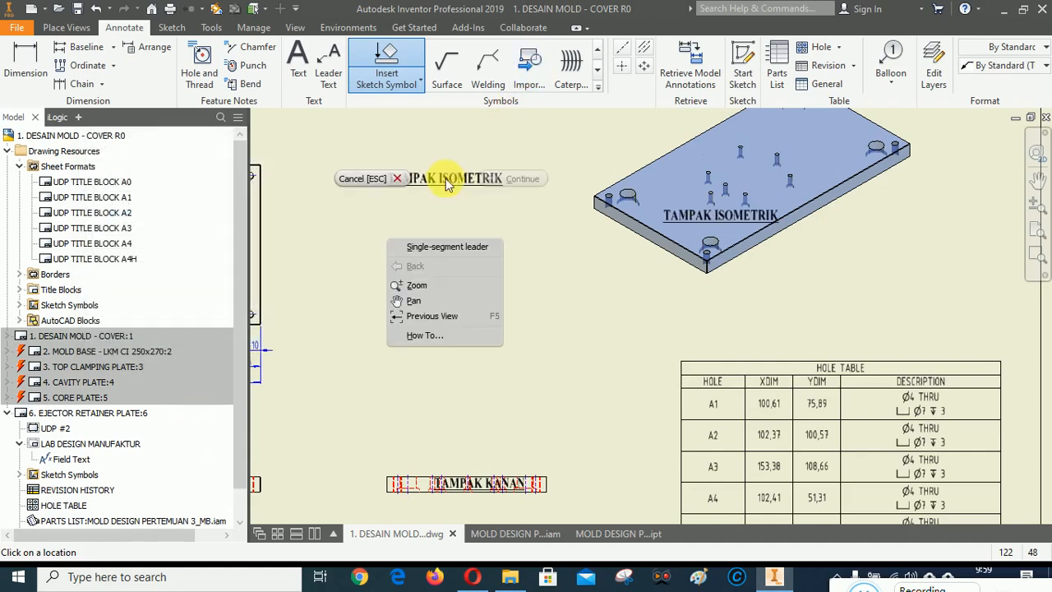
left_click(366, 176)
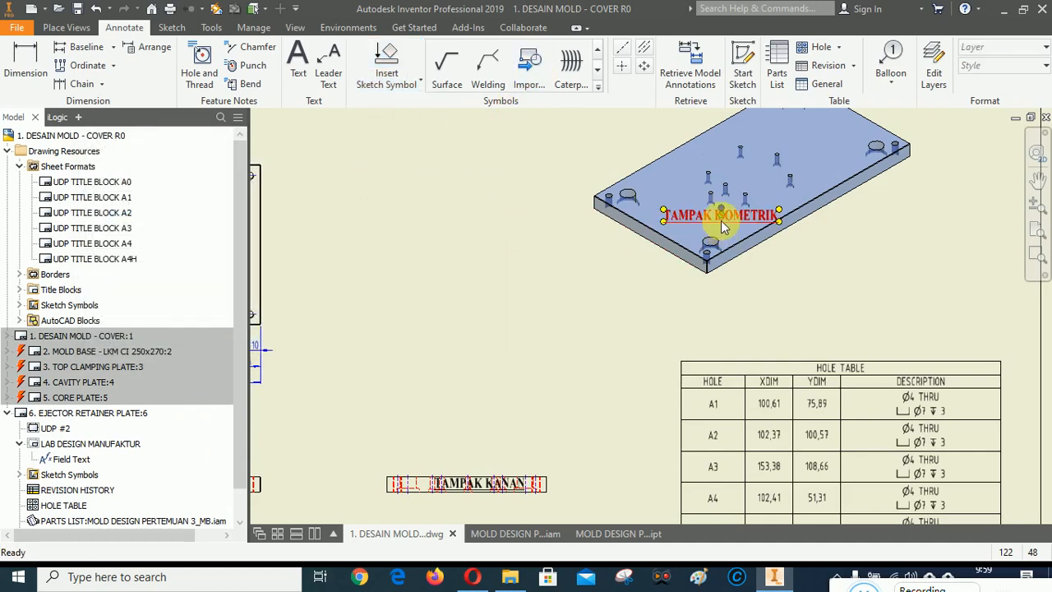
Step: Move the TAMPAK ISOMETRIK label below the isometric view and the TAMPAK DEPAN label below the front view
left_click_drag(725, 219, 762, 296)
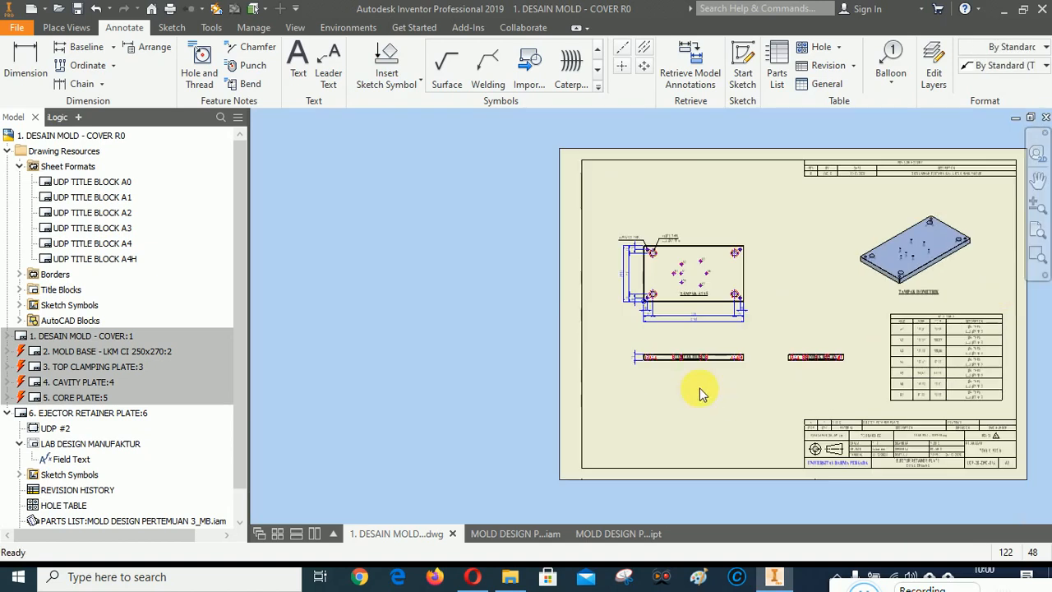
scroll(698, 395, "up", 5)
left_click_drag(671, 306, 679, 322)
scroll(617, 399, "down", 5)
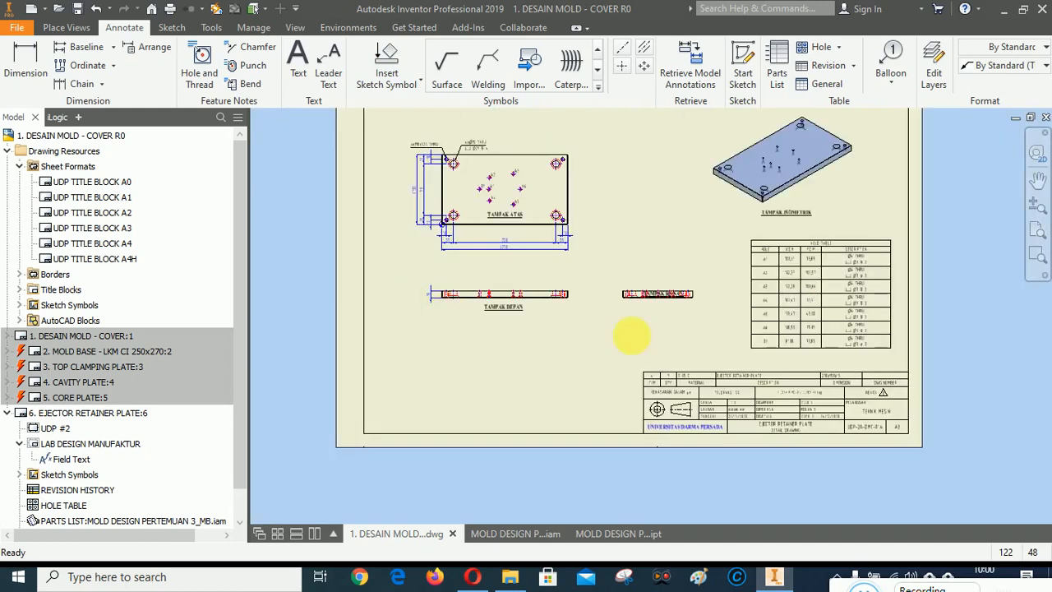
Step: Move the TAMPAK KANAN label below the side view and the TAMPAK ATAS label below the plan view's overall width dimension
scroll(679, 312, "up", 6)
left_click_drag(654, 257, 634, 301)
scroll(833, 392, "down", 5)
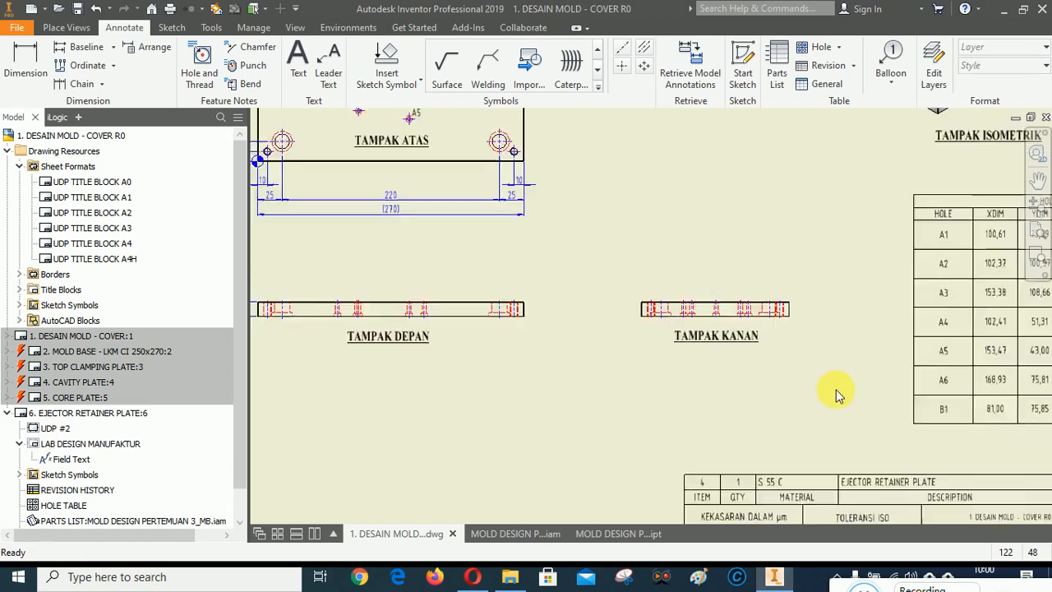
scroll(594, 279, "up", 4)
left_click_drag(549, 189, 548, 298)
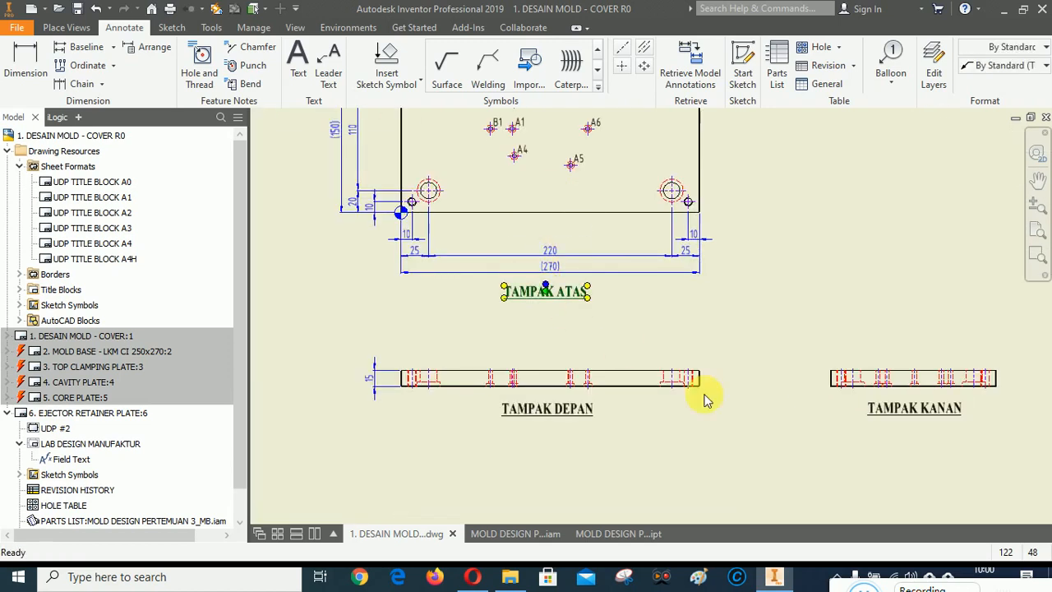
scroll(888, 328, "down", 4)
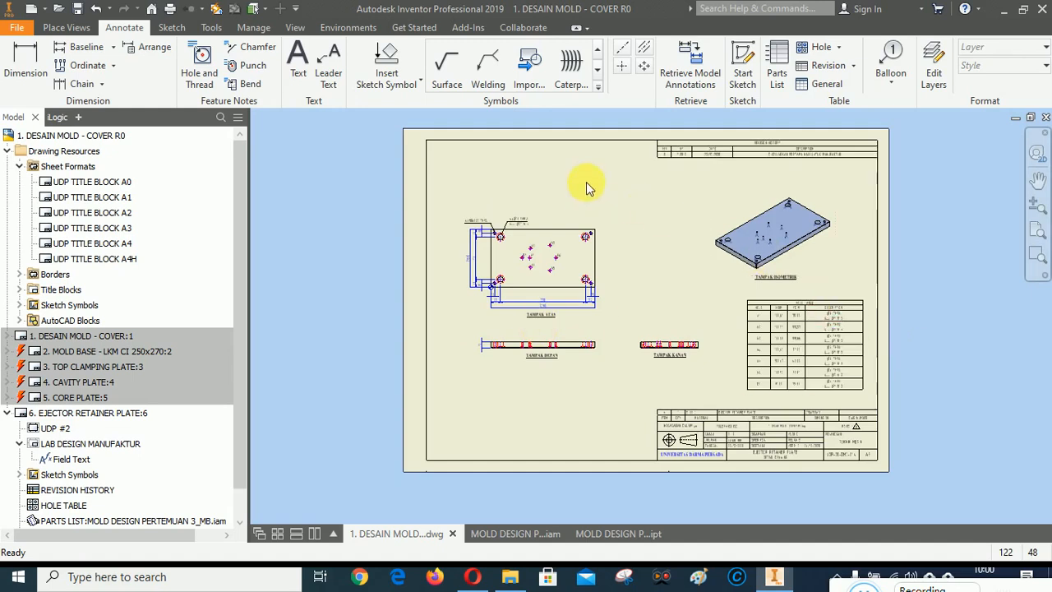
Step: Check the title block, labelled views and isometric view on the ejector retainer plate sheet
scroll(812, 437, "up", 4)
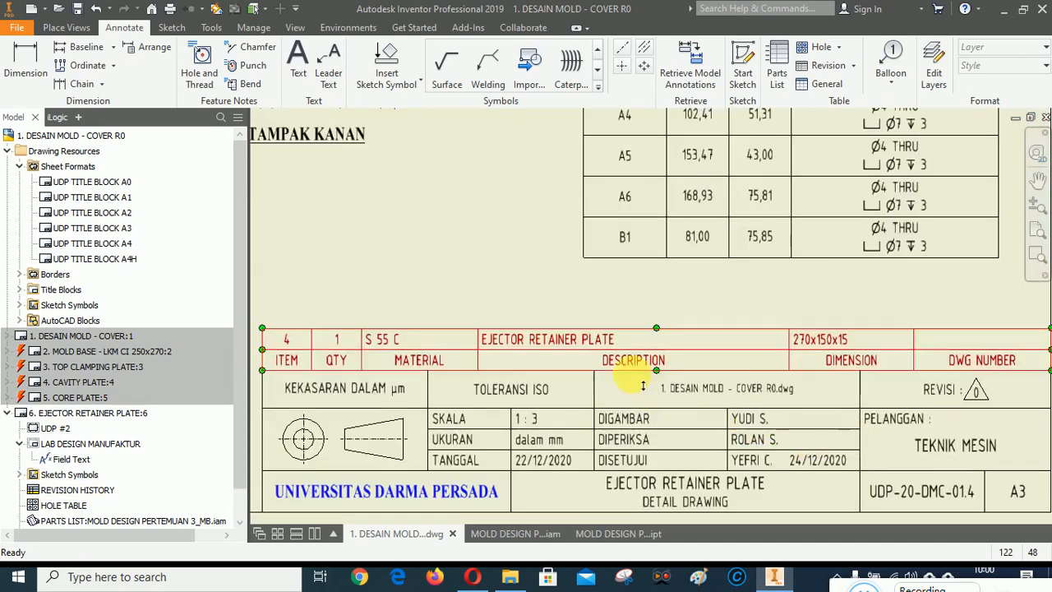
scroll(781, 347, "down", 5)
scroll(493, 260, "up", 5)
scroll(376, 356, "down", 4)
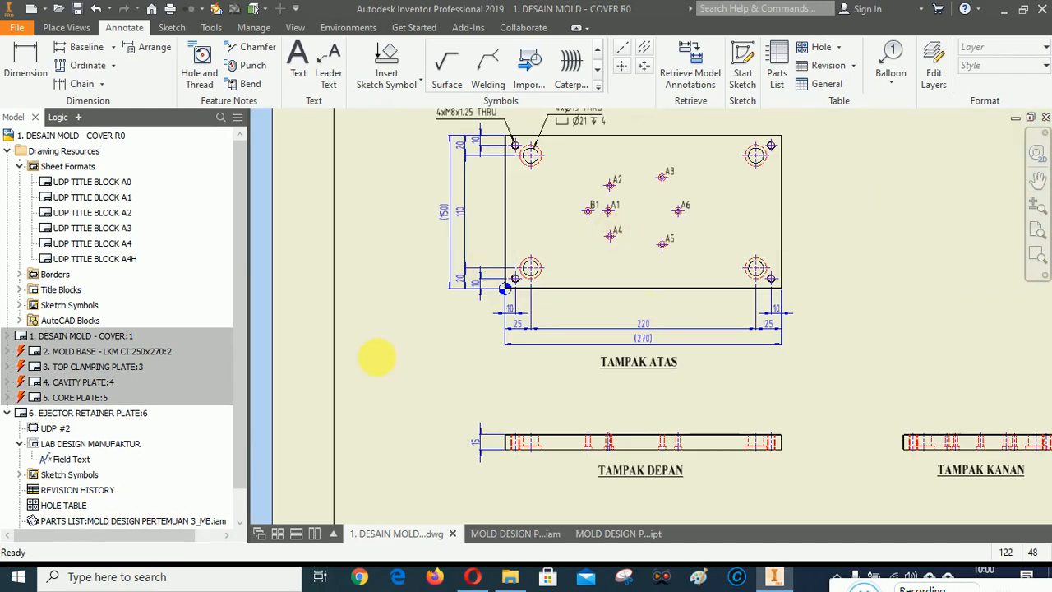
scroll(630, 270, "up", 5)
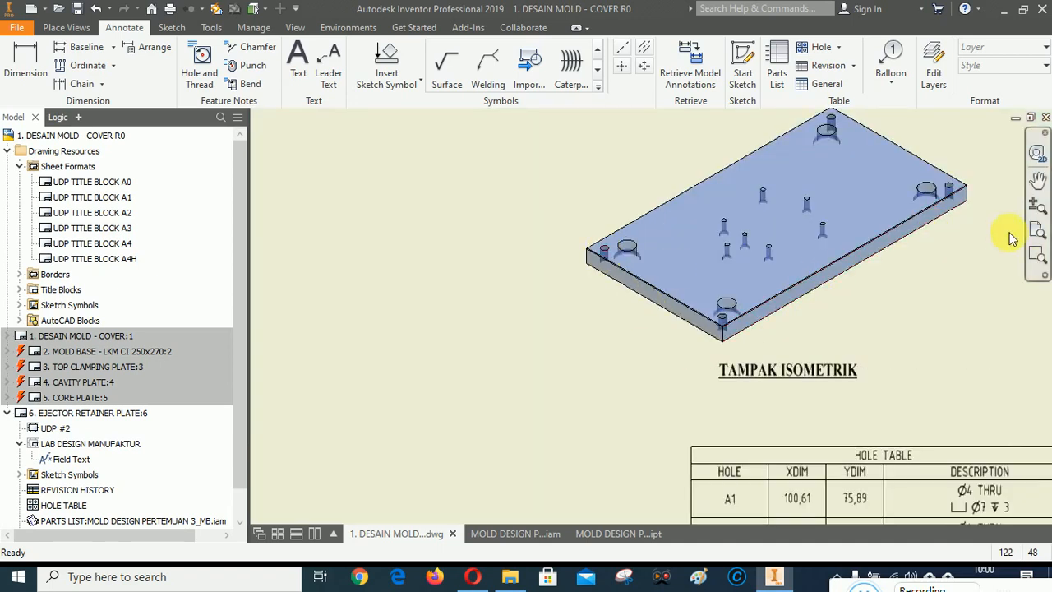
left_click(1036, 229)
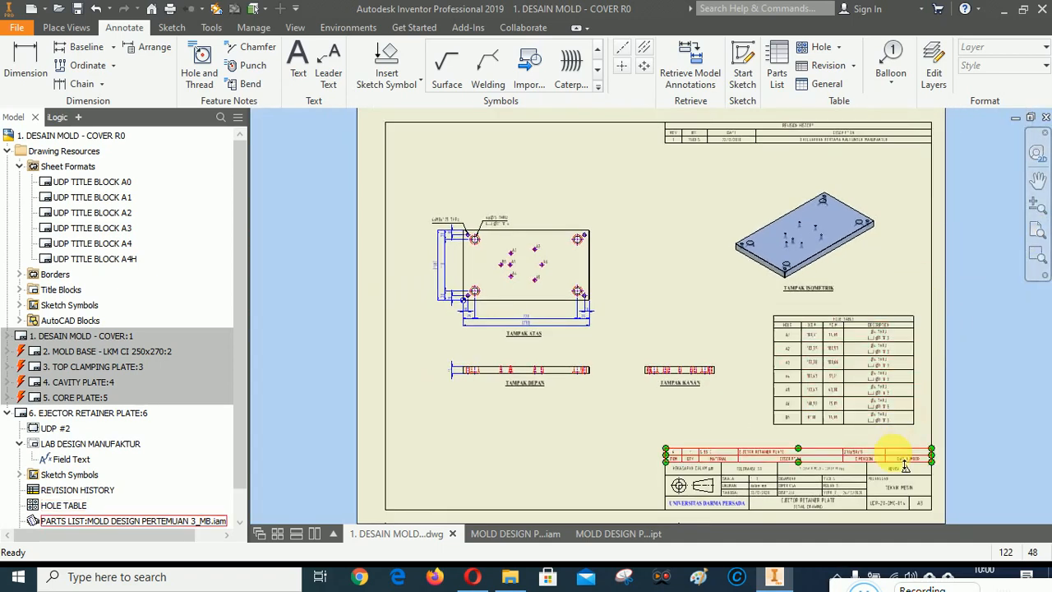
Step: Insert the SHARP NOTE sketch symbol, Sharp Edges Debured 0.5x45°, just above the right end of the parts list
scroll(894, 459, "up", 6)
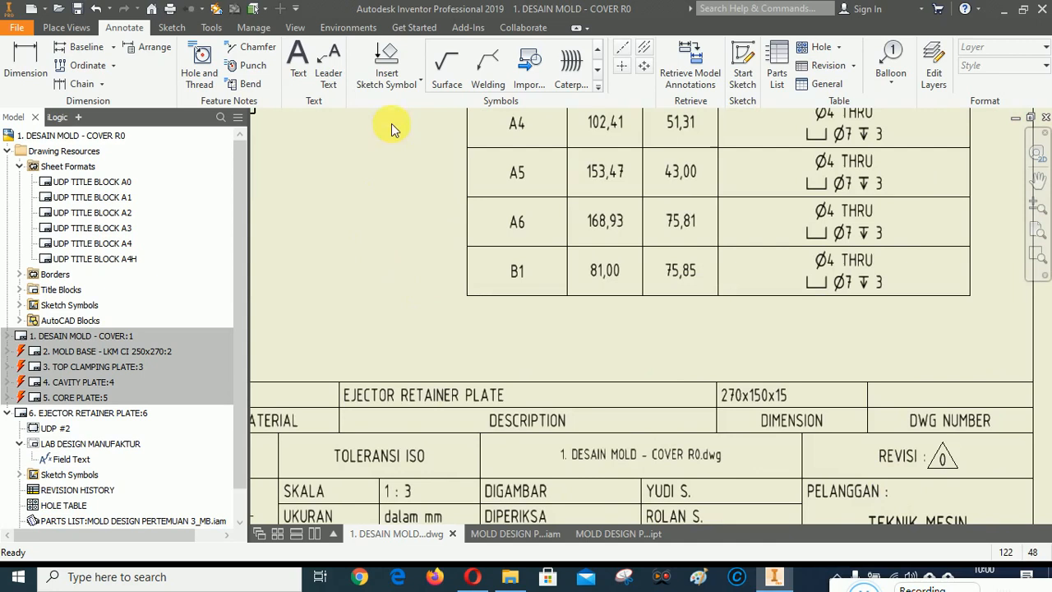
left_click(386, 58)
scroll(227, 306, "down", 1)
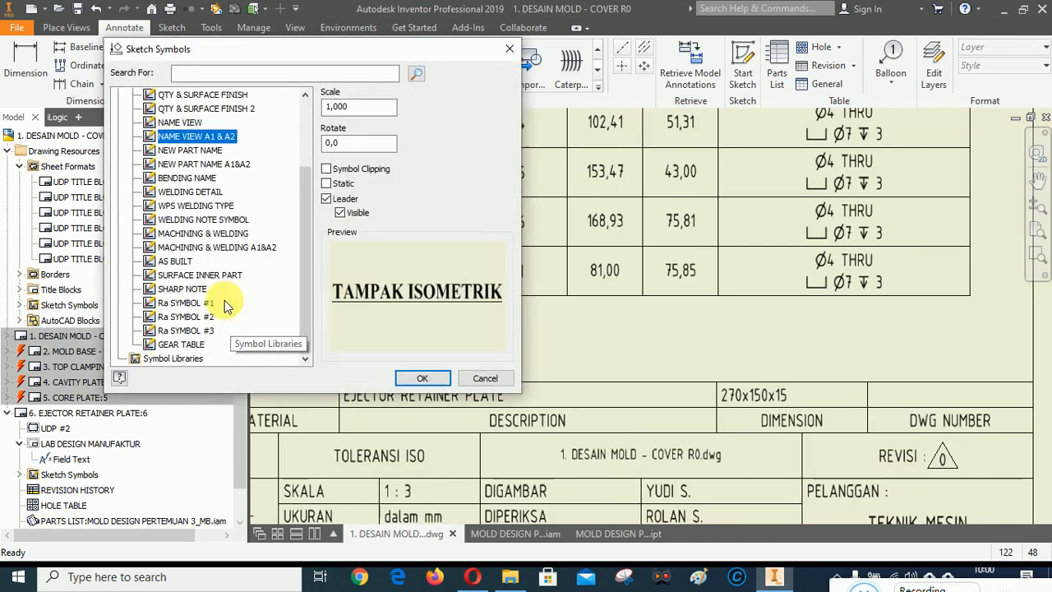
left_click(180, 290)
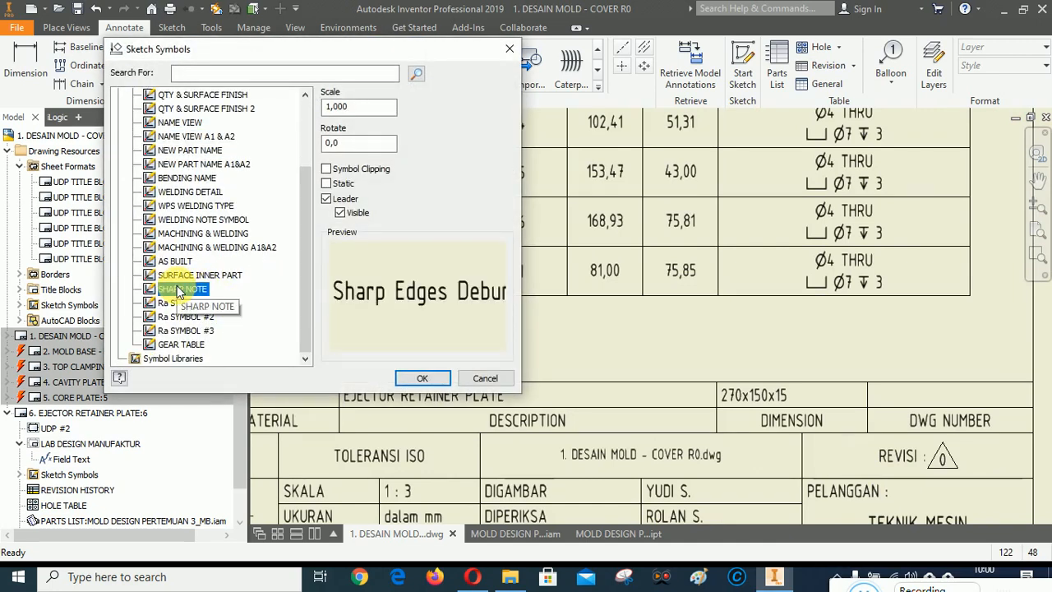
left_click(422, 378)
scroll(262, 345, "down", 5)
scroll(528, 378, "up", 4)
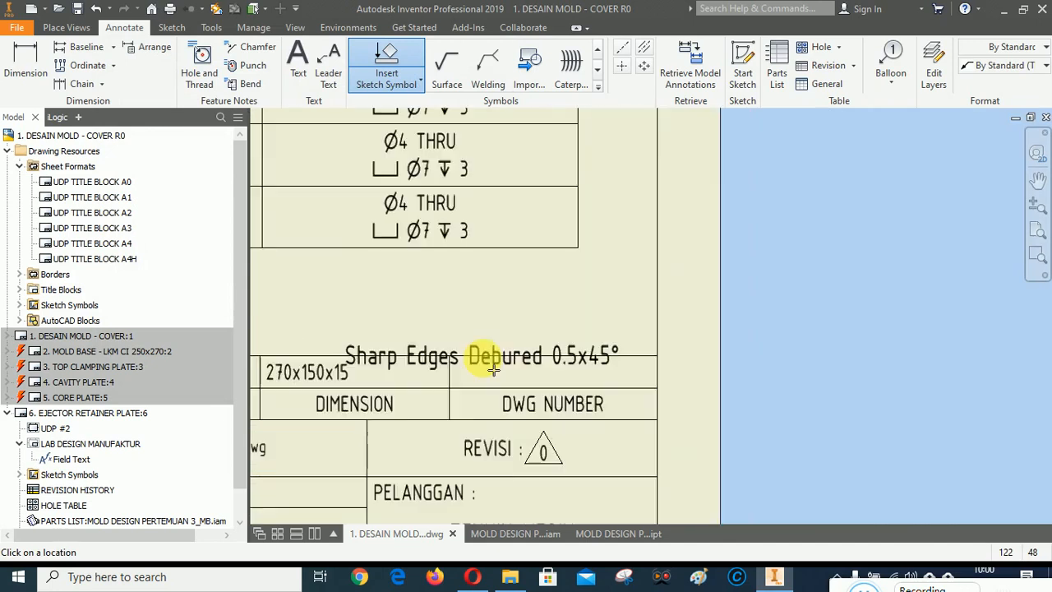
left_click(507, 330)
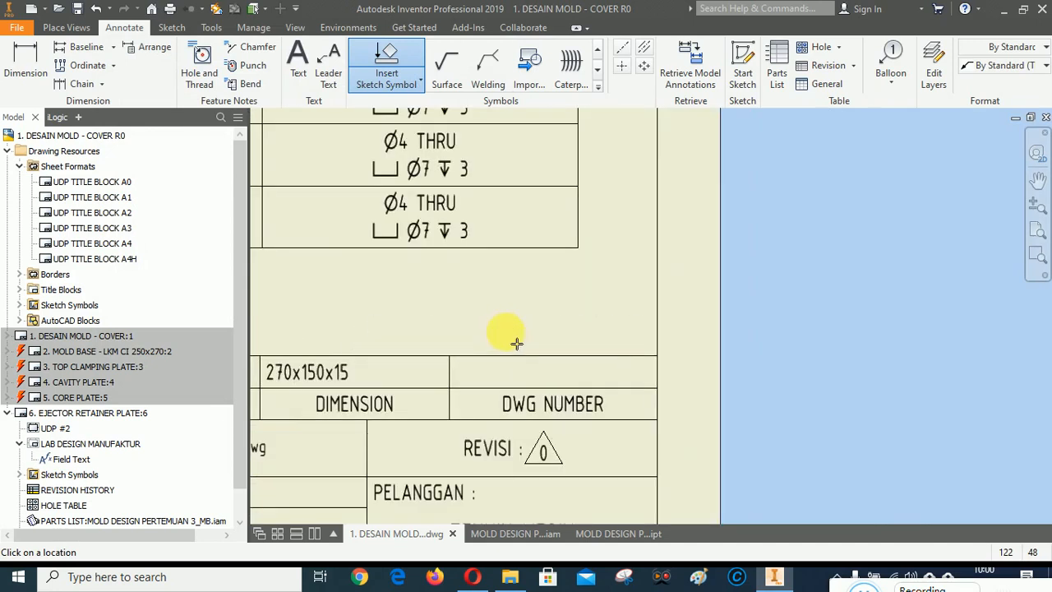
right_click(518, 293)
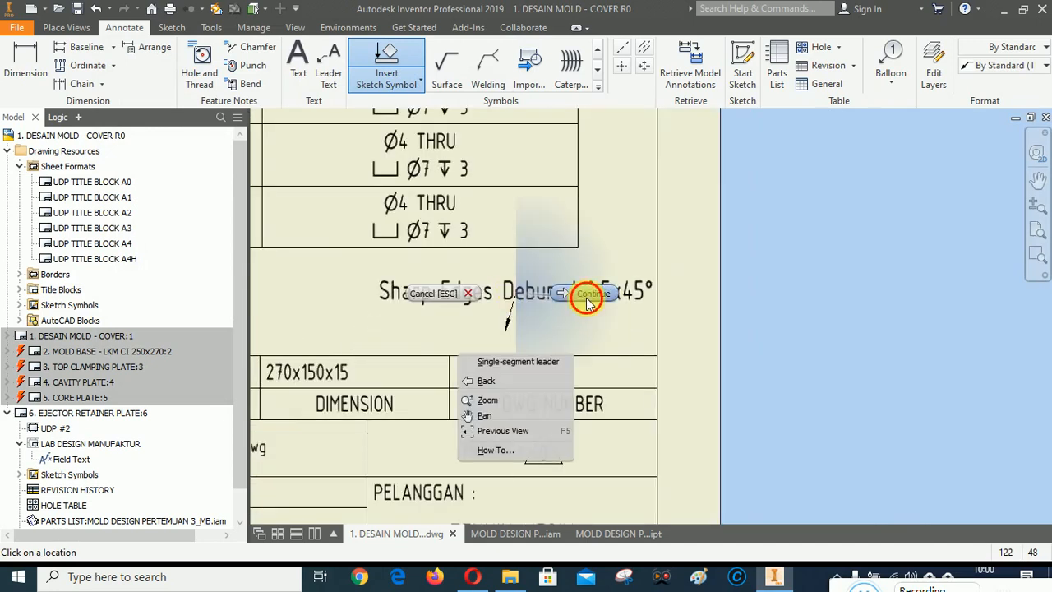
left_click(586, 300)
scroll(830, 362, "down", 4)
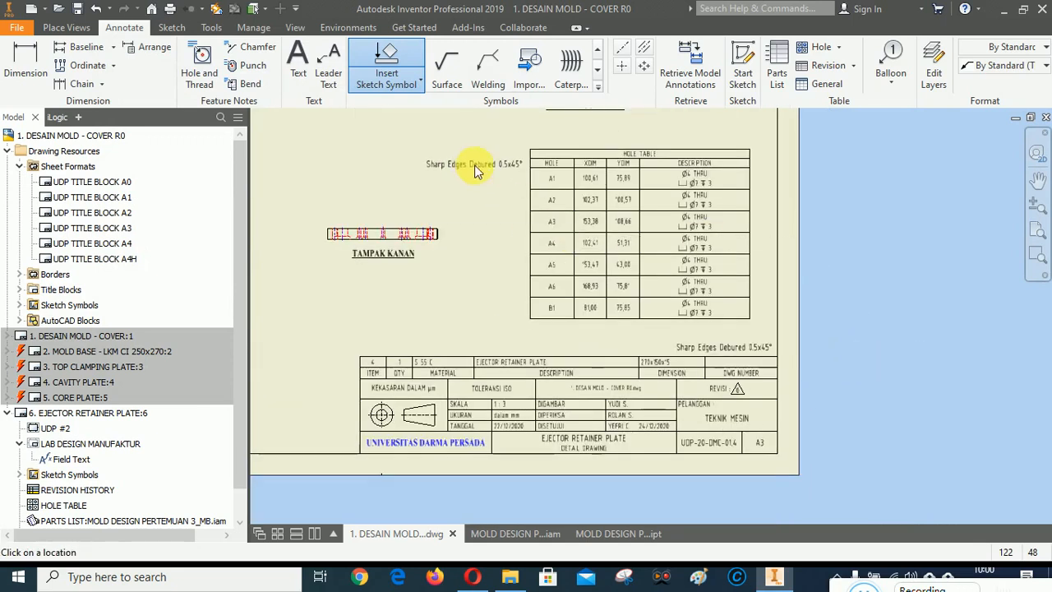
right_click(475, 170)
left_click(403, 171)
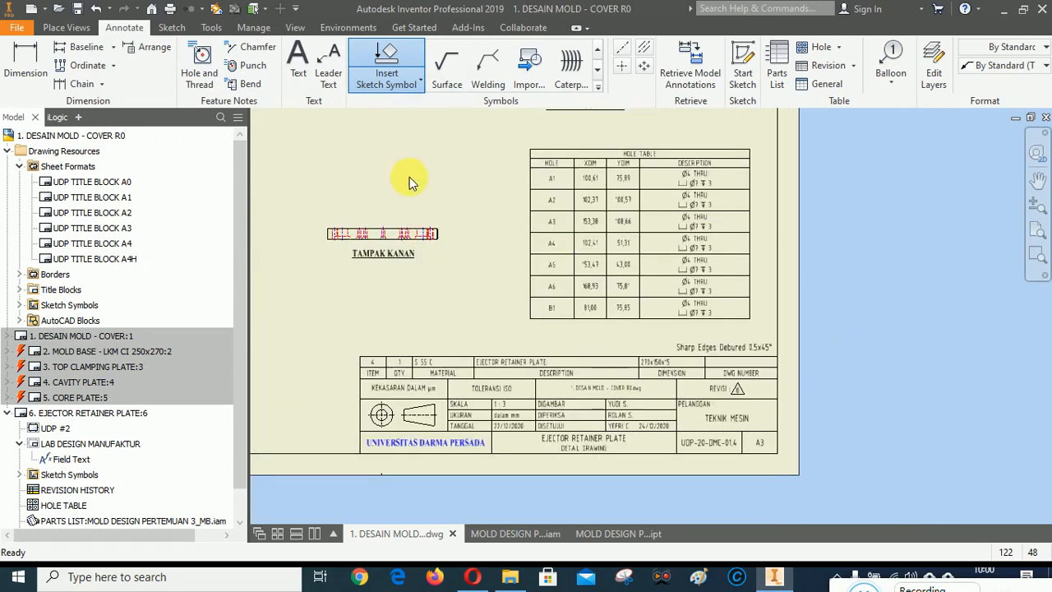
Step: Move the isometric view slightly up and to the left, toward the revision history table
left_click(1040, 240)
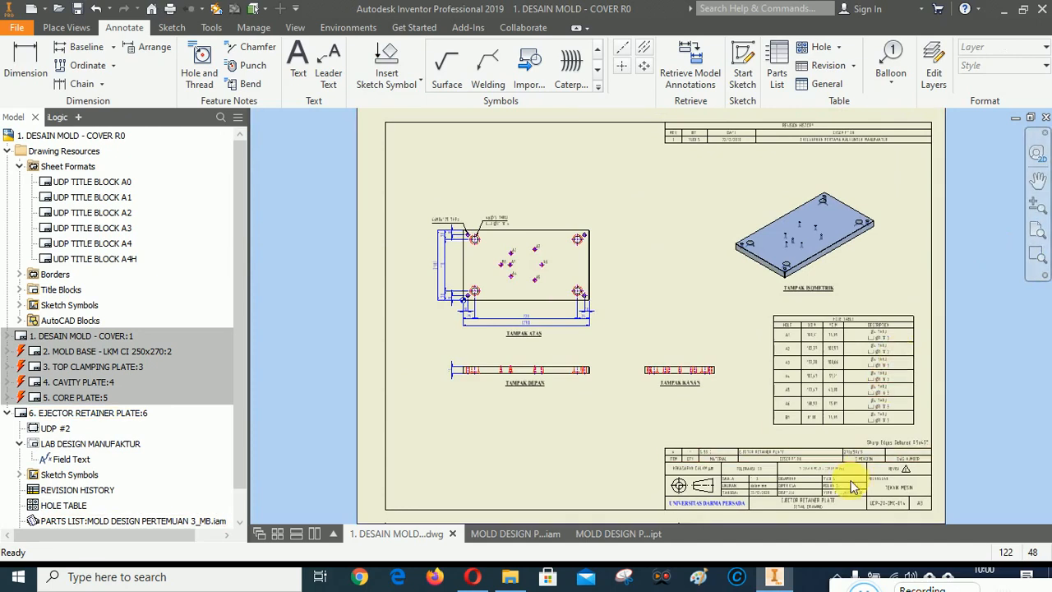
scroll(832, 515, "up", 3)
scroll(744, 459, "down", 5)
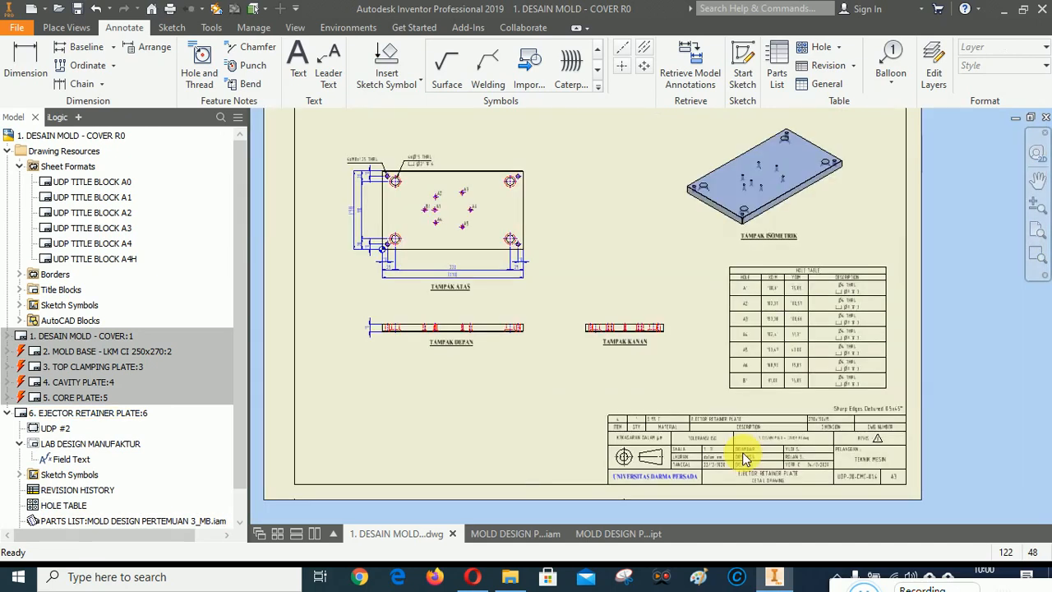
left_click(1037, 232)
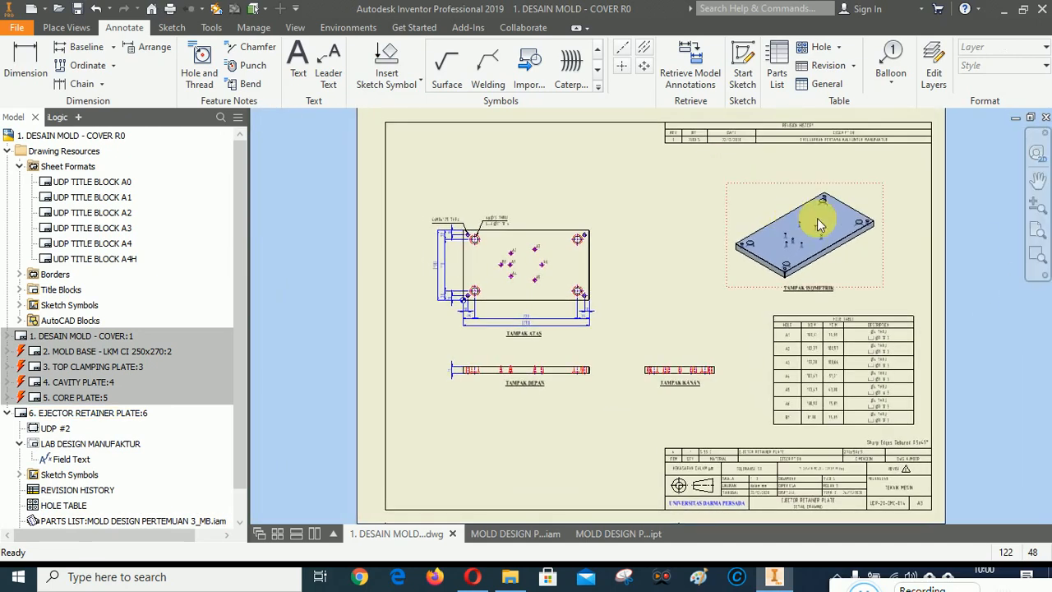
scroll(817, 223, "up", 4)
scroll(915, 273, "down", 3)
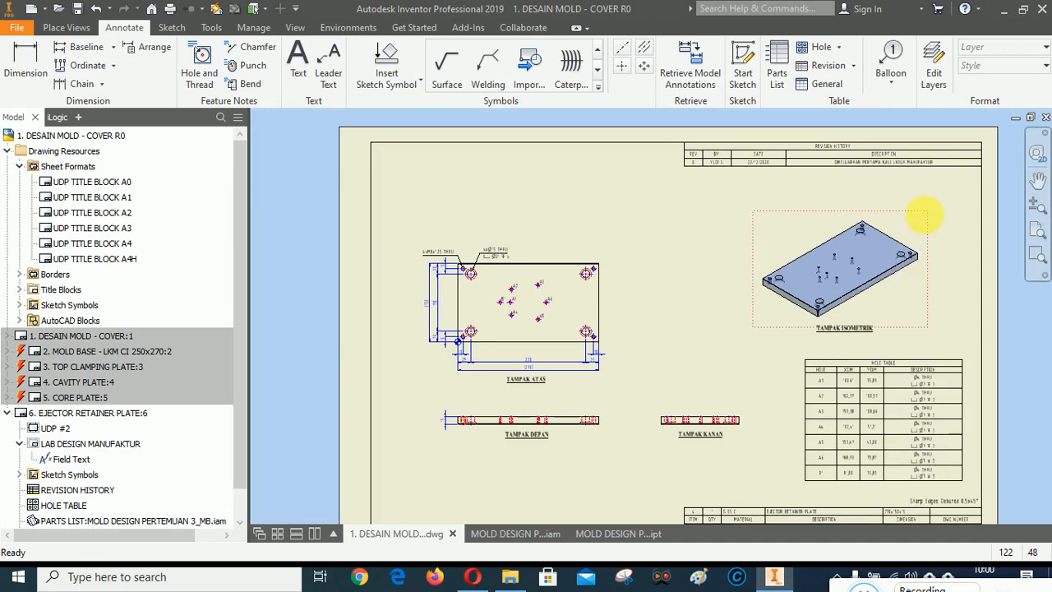
left_click_drag(924, 215, 910, 202)
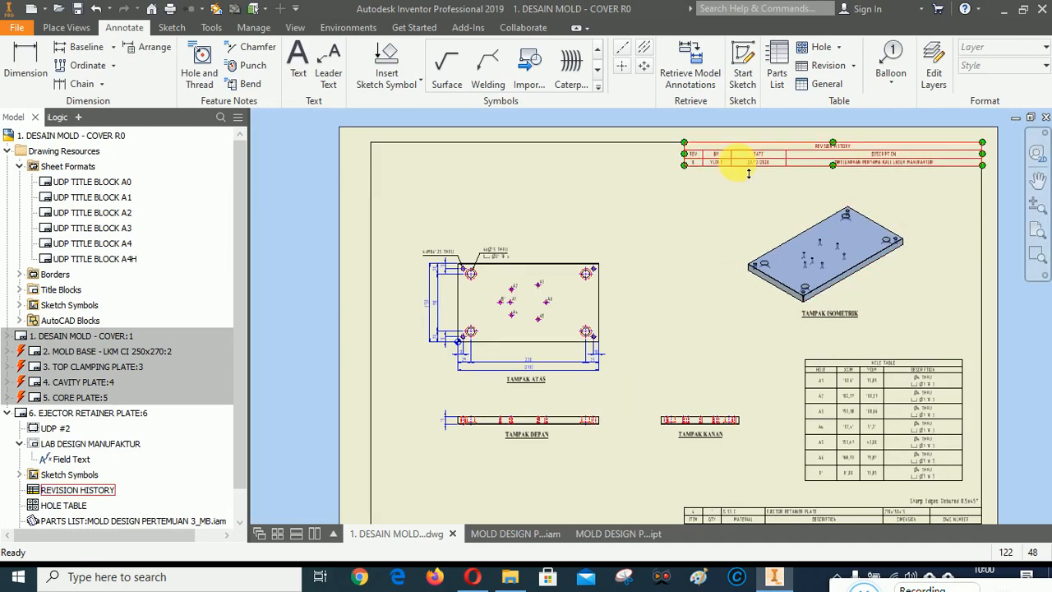
Step: Review the revision history, hole table, parts list and title block on the ejector retainer plate sheet
scroll(736, 159, "up", 5)
scroll(695, 205, "down", 4)
left_click(1037, 231)
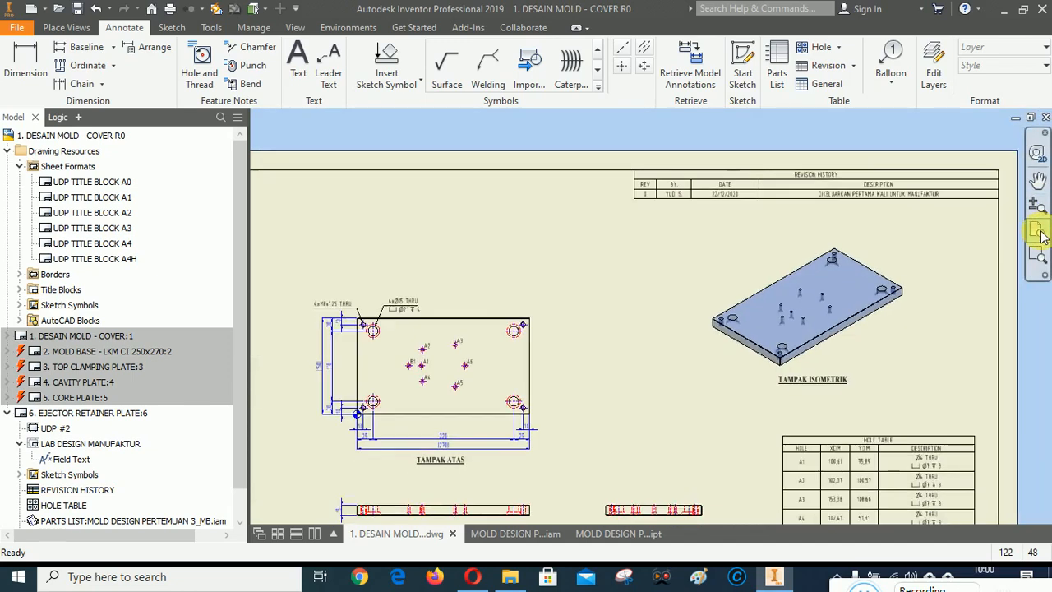
scroll(817, 488, "up", 4)
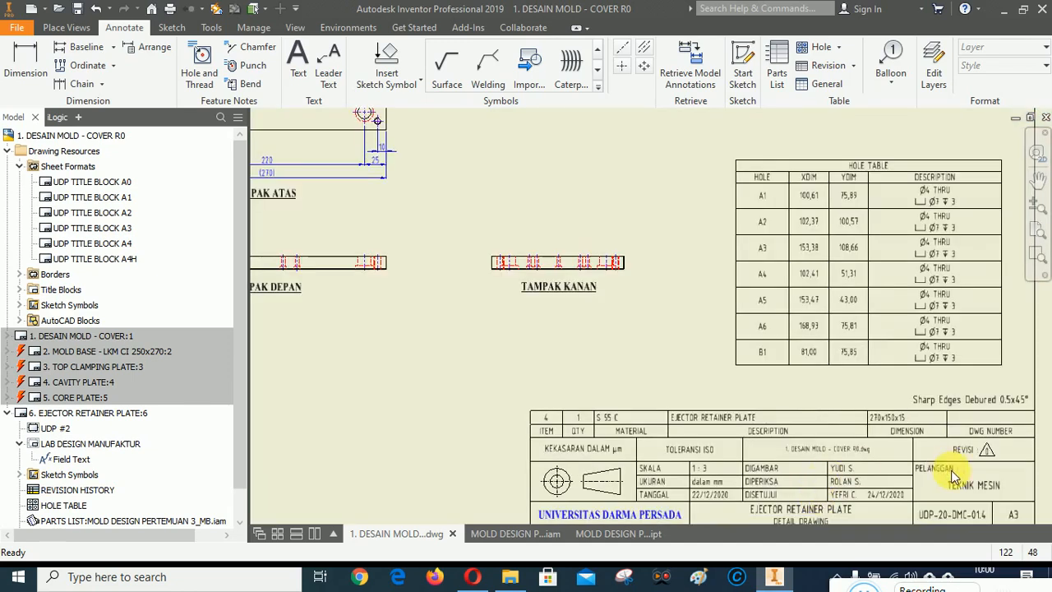
scroll(819, 490, "up", 5)
scroll(921, 370, "down", 4)
left_click(1037, 232)
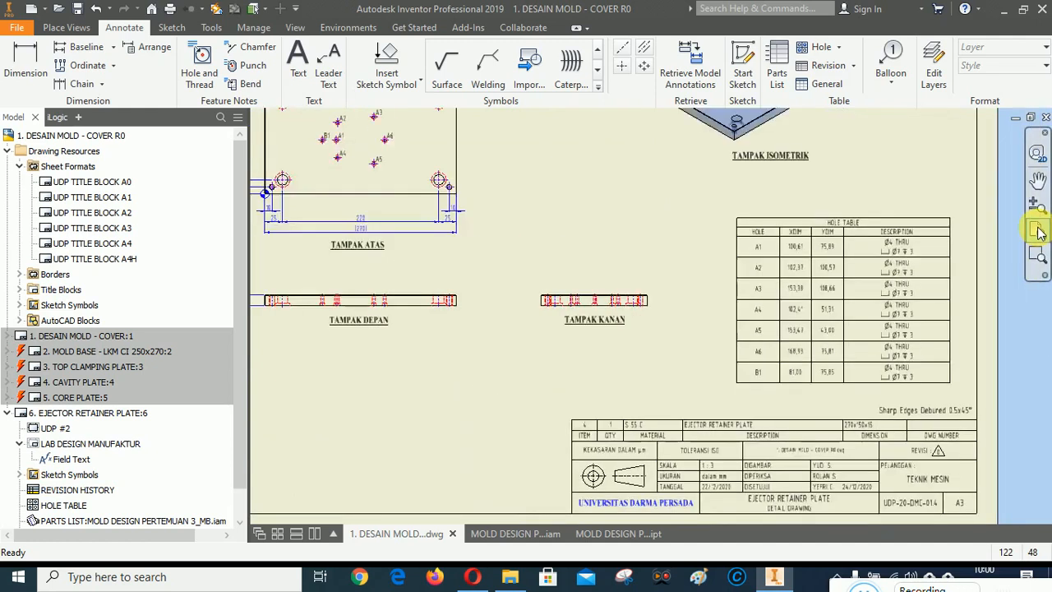
left_click(878, 352)
left_click(622, 389)
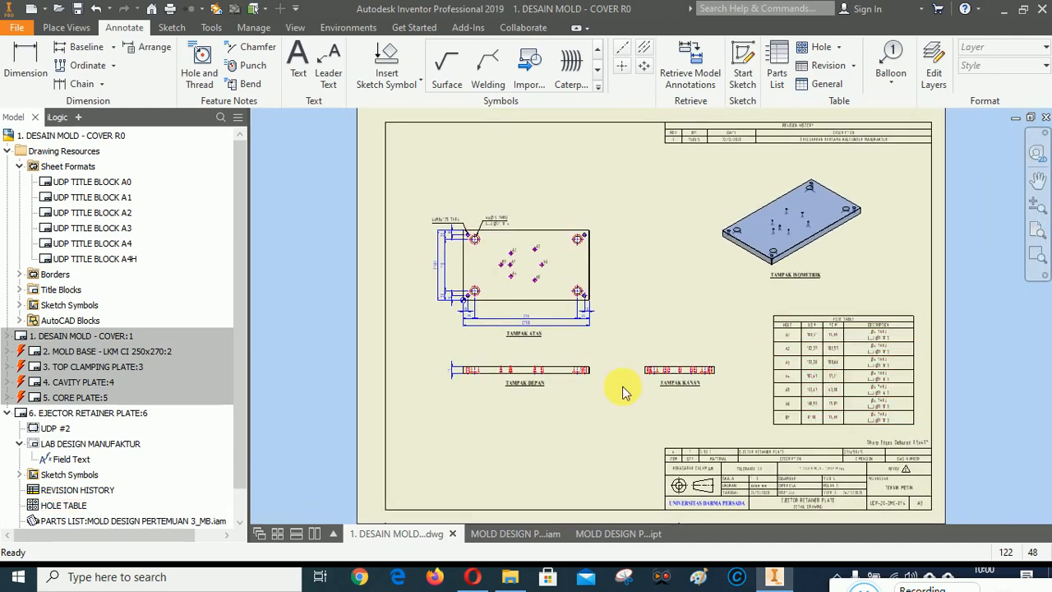
Step: Update all the out-of-date sheets in the drawing and save the file
left_click(79, 10)
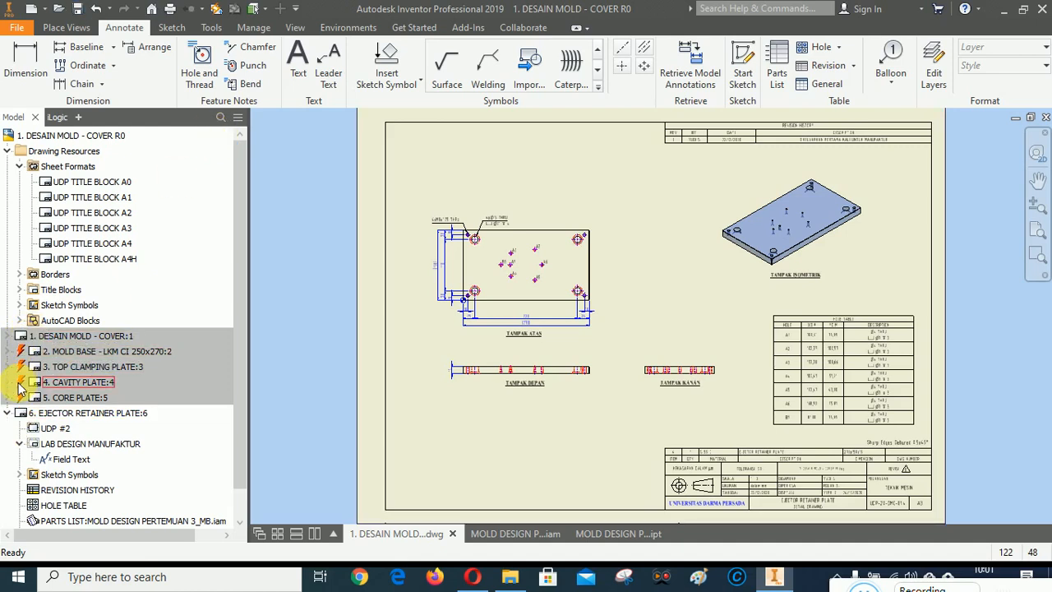
left_click(224, 9)
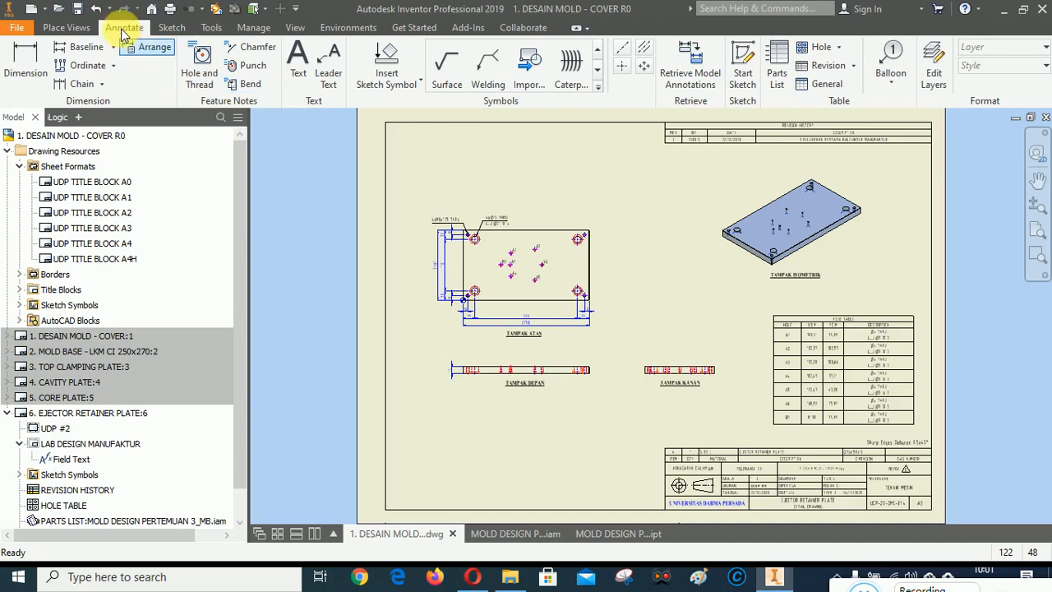
left_click(78, 8)
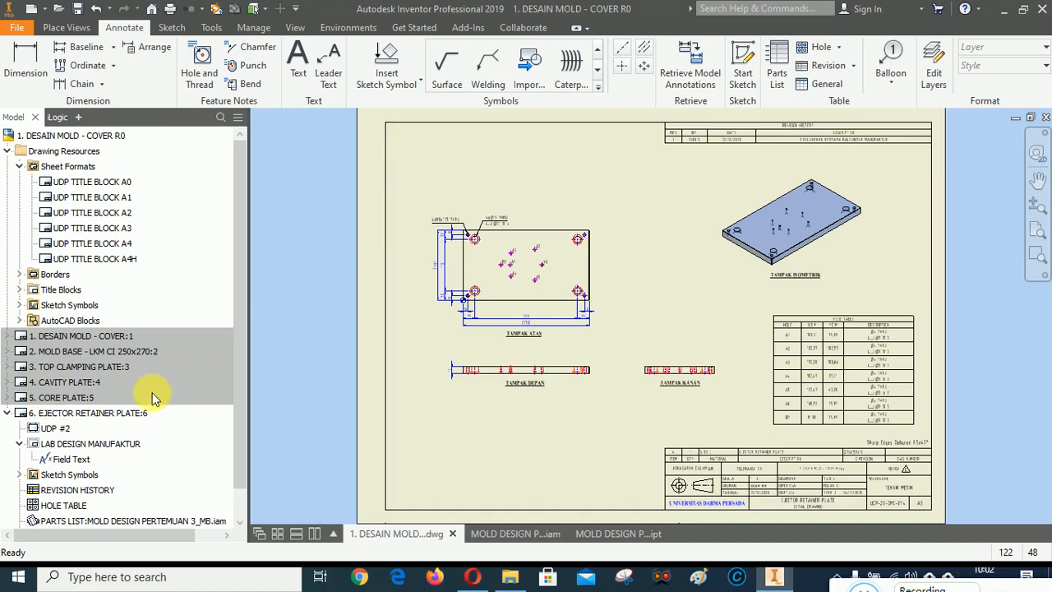
Step: Open the DESAIN MOLD - COVER assembly sheet and examine its parts list, drawing numbers and title block
double_click(64, 337)
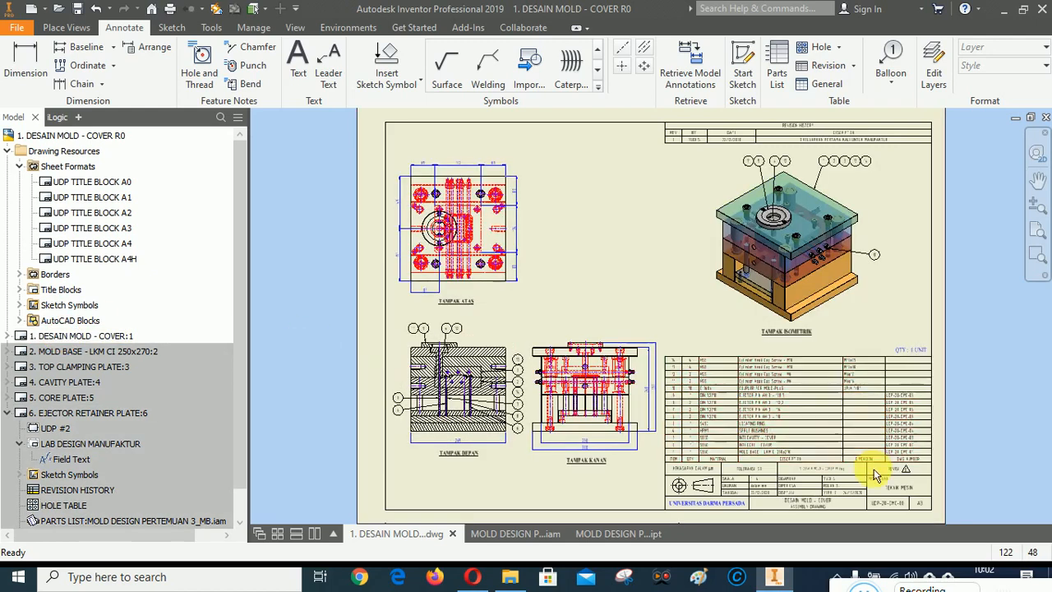
scroll(868, 460, "down", 3)
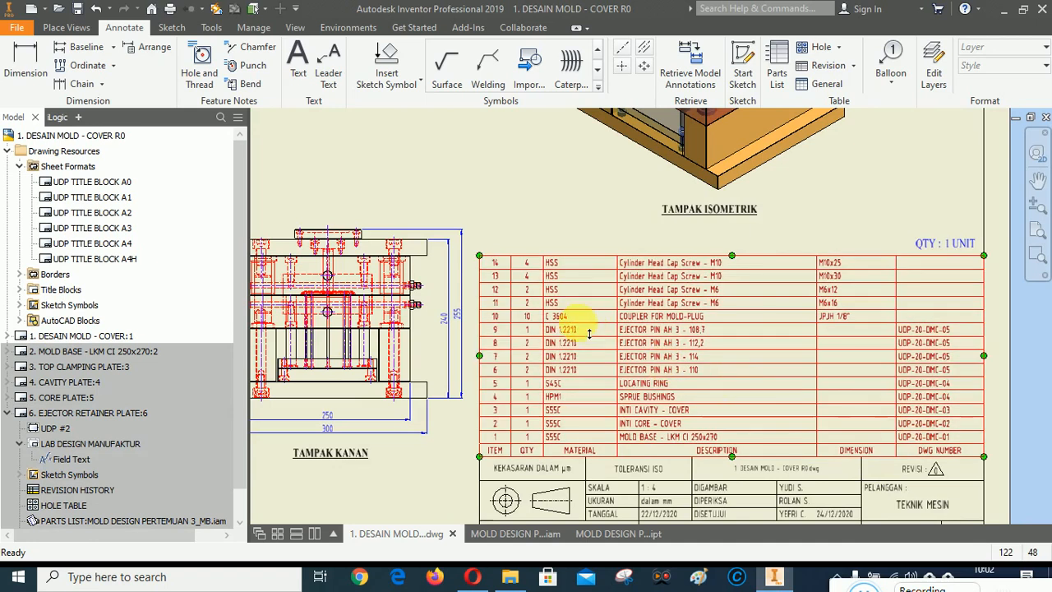
scroll(687, 427, "up", 3)
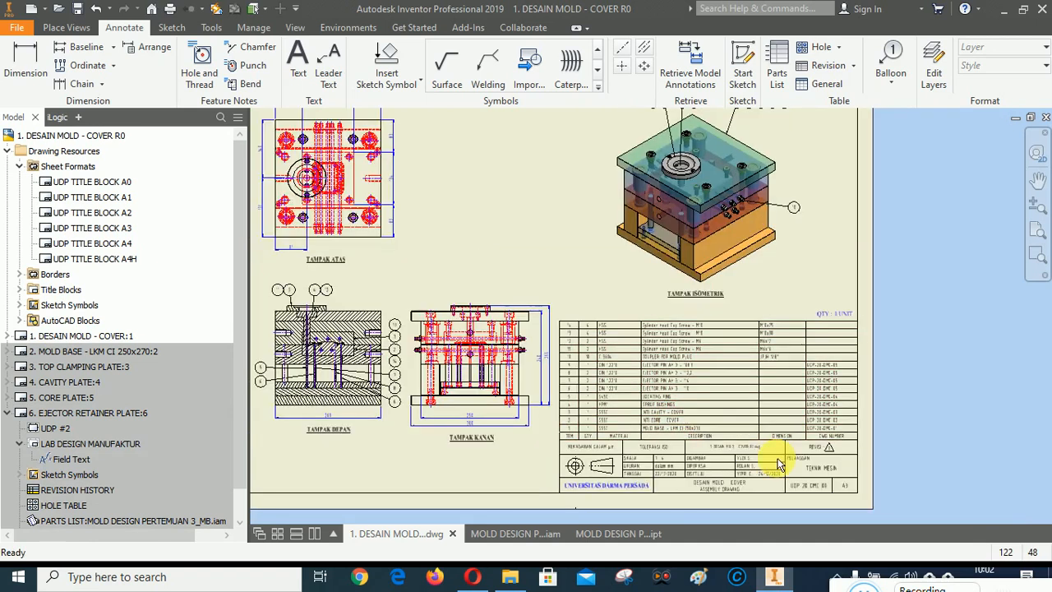
scroll(786, 458, "down", 3)
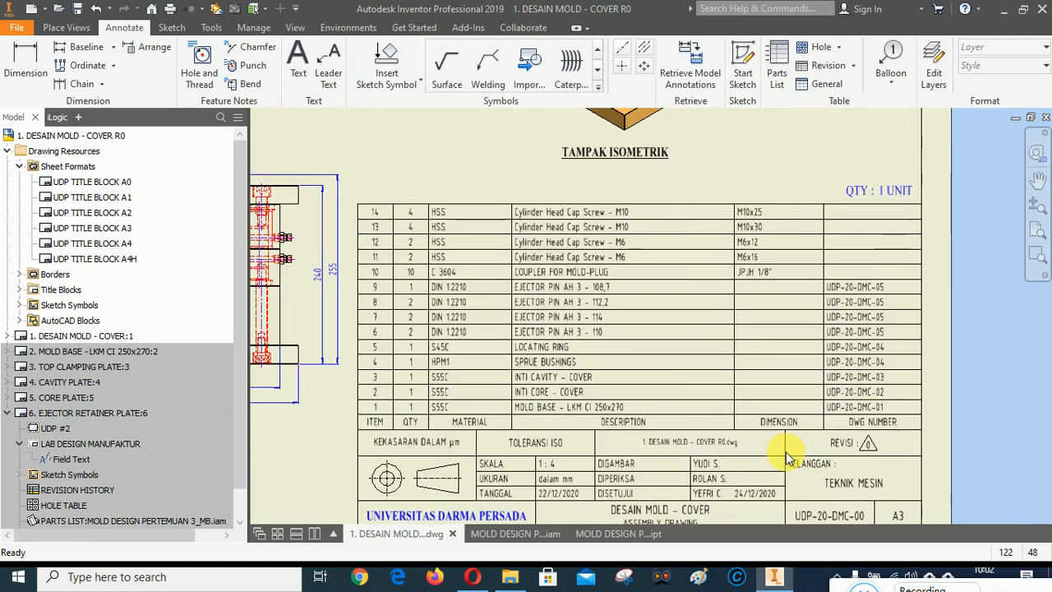
left_click(549, 406)
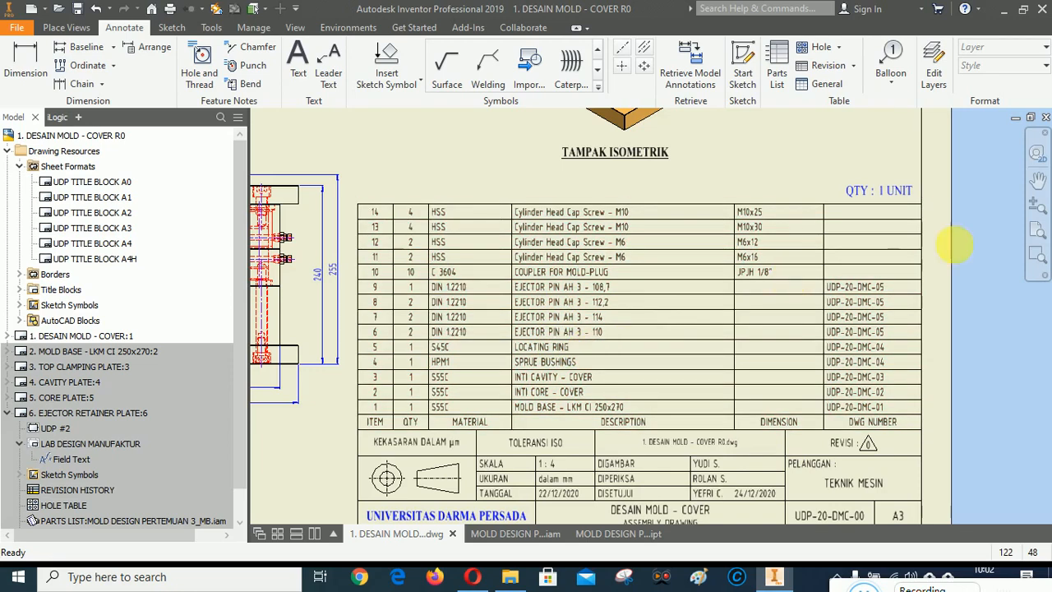
left_click(1037, 230)
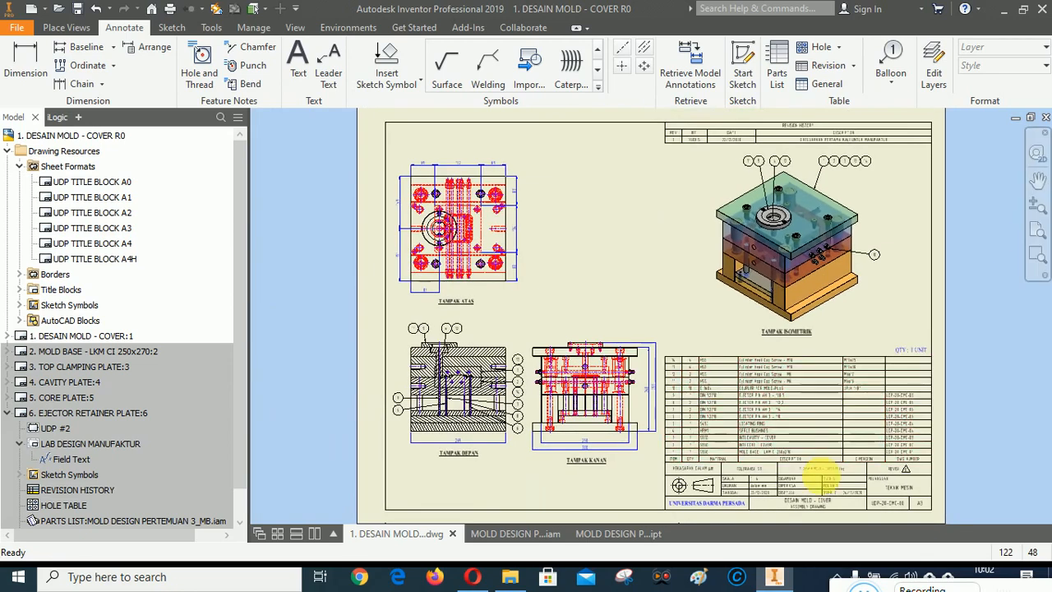
scroll(821, 477, "down", 3)
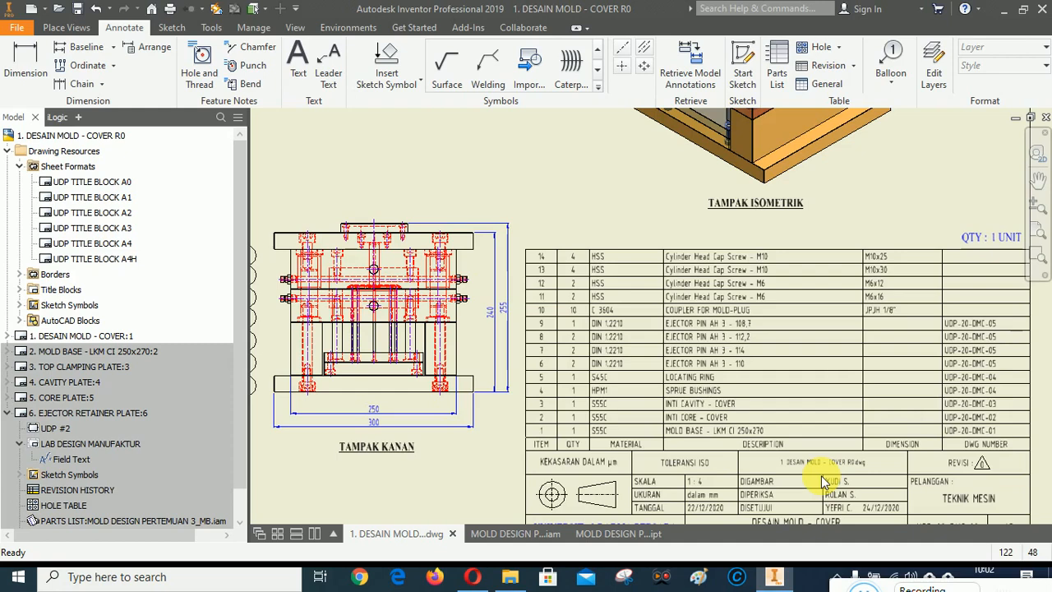
left_click(1039, 234)
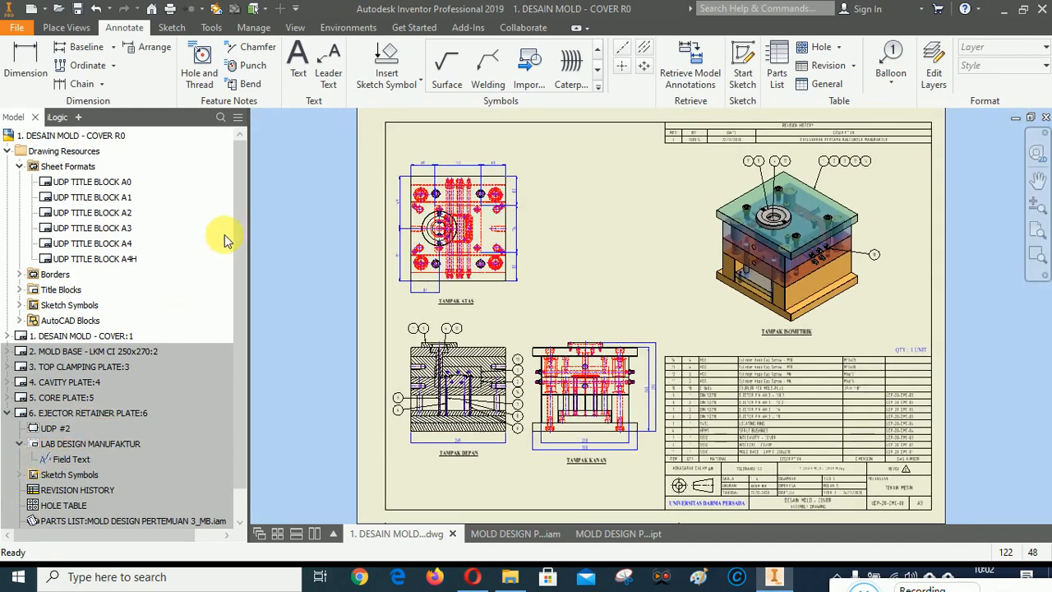
Step: Collapse the EJECTOR RETAINER PLATE sheet's entry in the browser tree and make that sheet active
left_click_drag(243, 215, 244, 174)
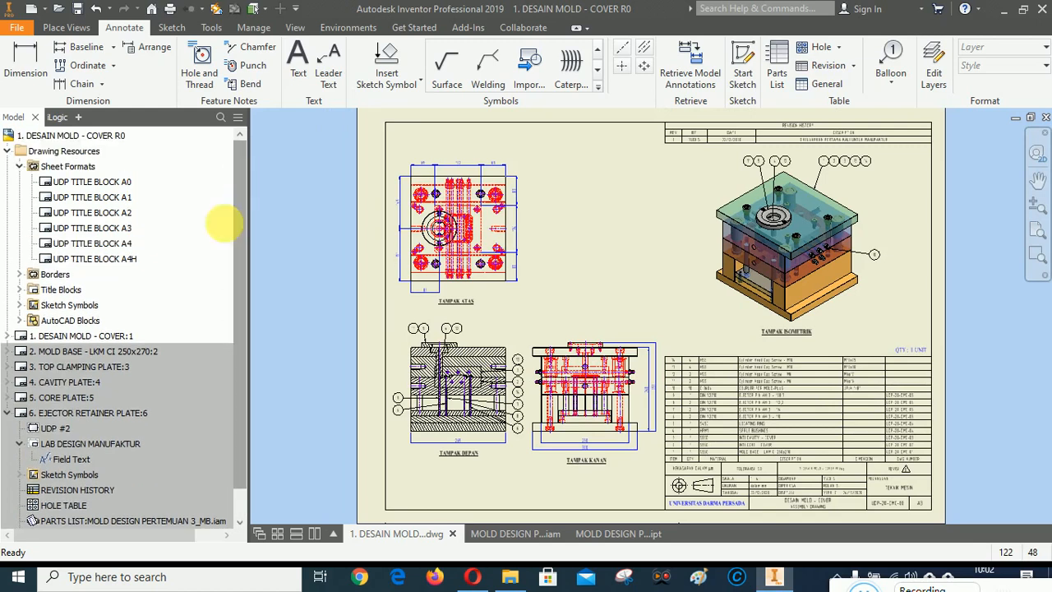
left_click(8, 414)
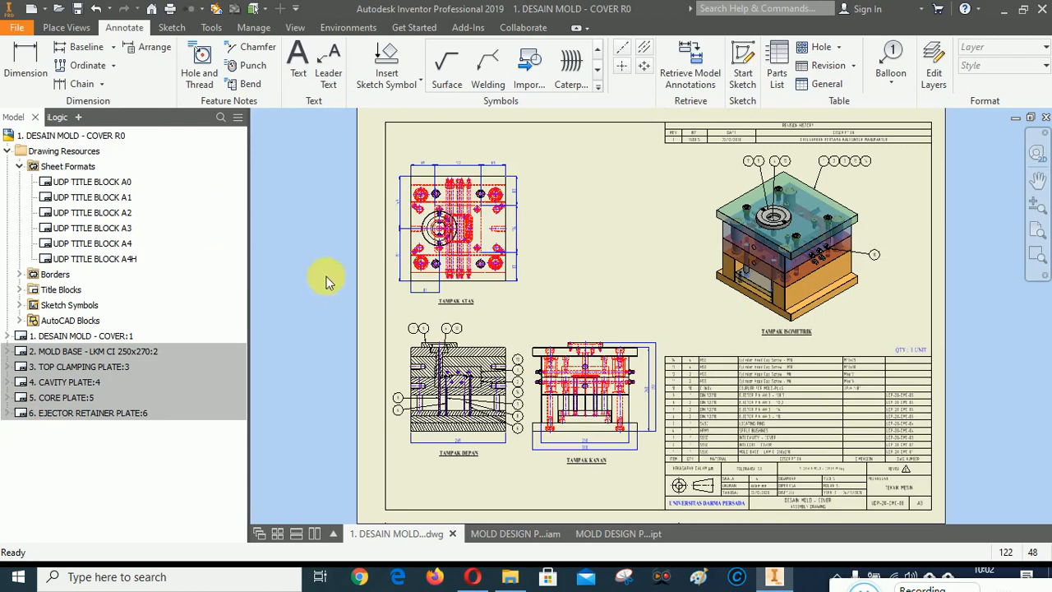
double_click(76, 411)
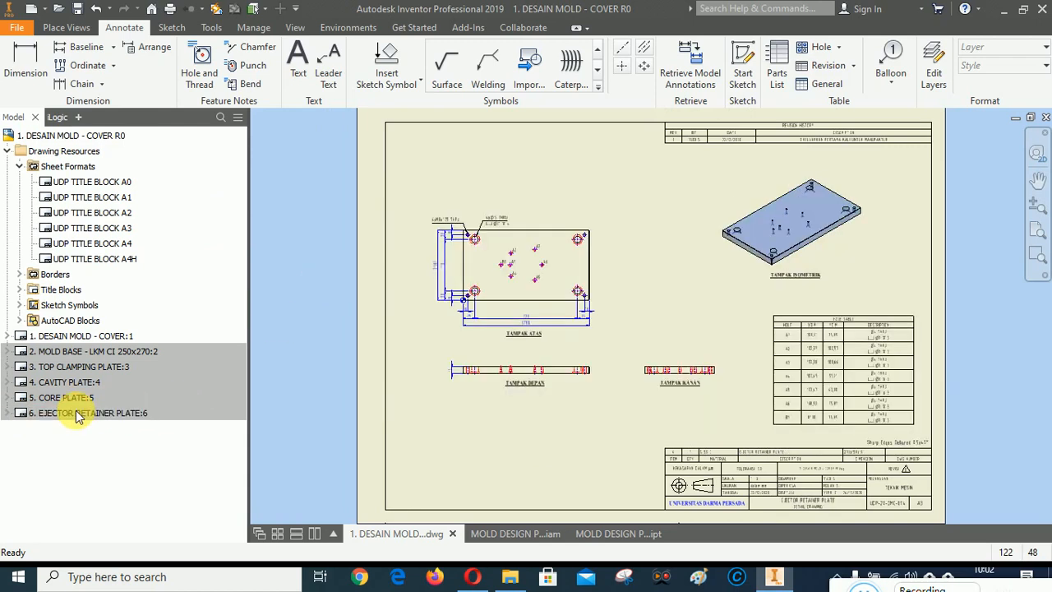